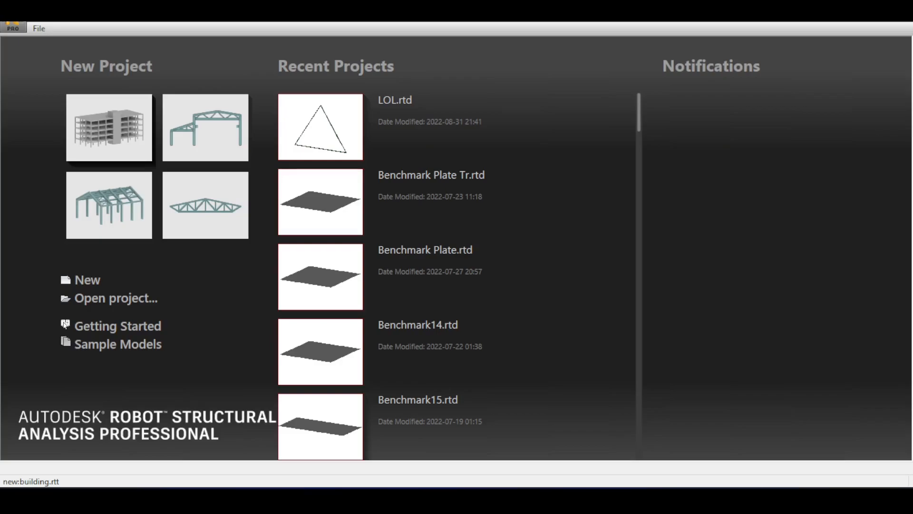
Create a new building project and define X-direction structural axes at 0, 4, 9 and 13 m.
click(110, 127)
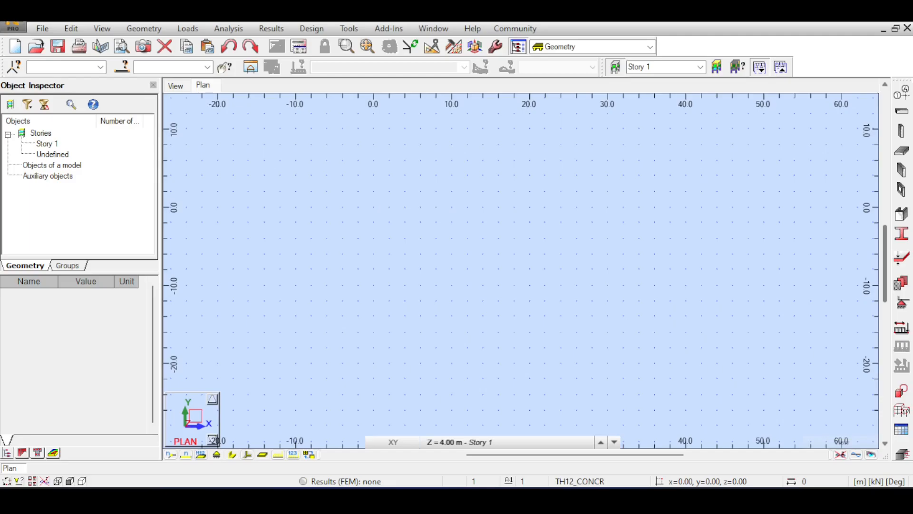
click(901, 93)
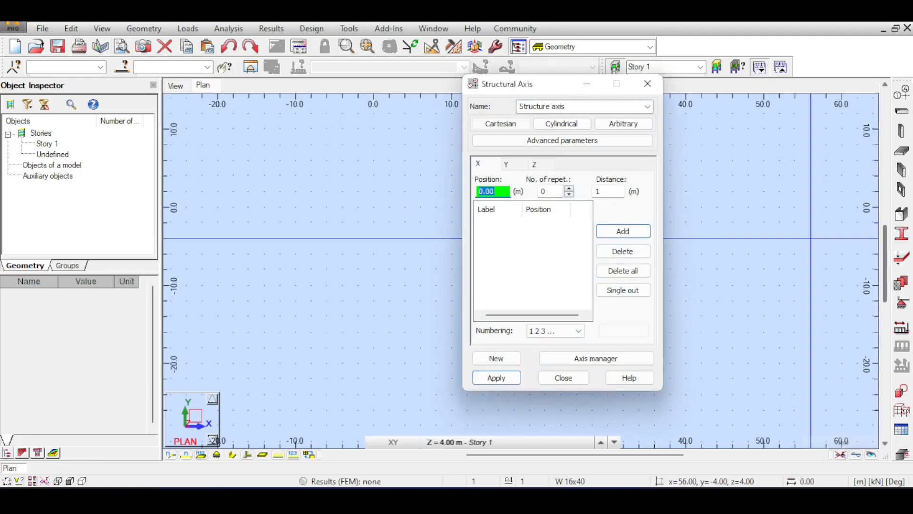
key(Return)
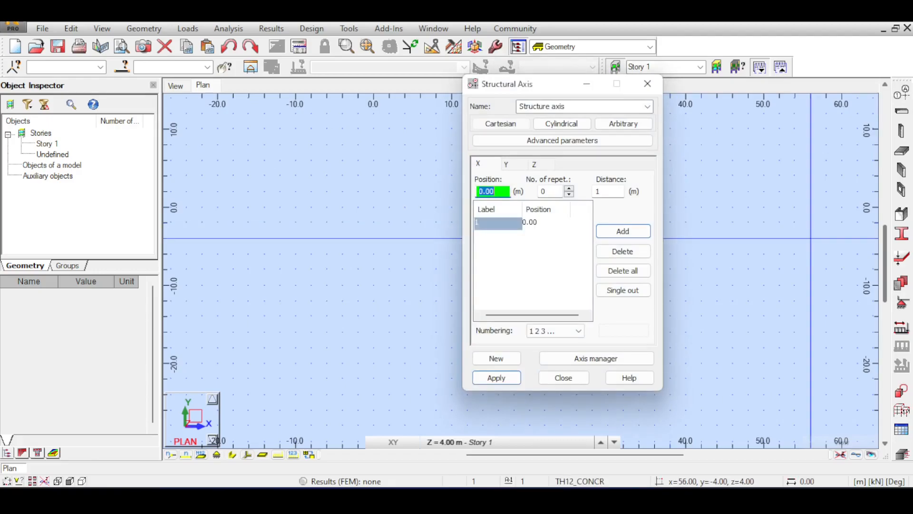
text(4)
key(Return)
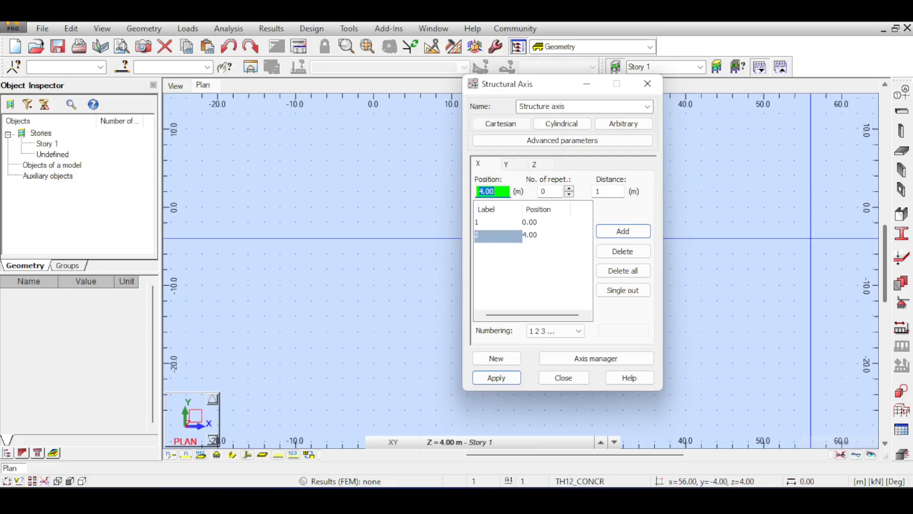
text(9)
key(Return)
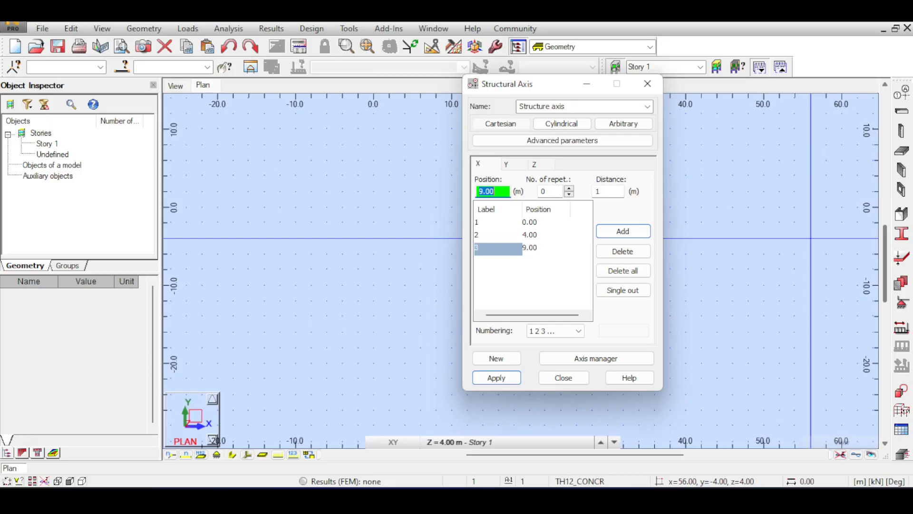
text(13)
key(Return)
Define Y-direction structural axes at 0, 5 and 9 m and apply the axis grid to the plan.
click(514, 164)
key(Return)
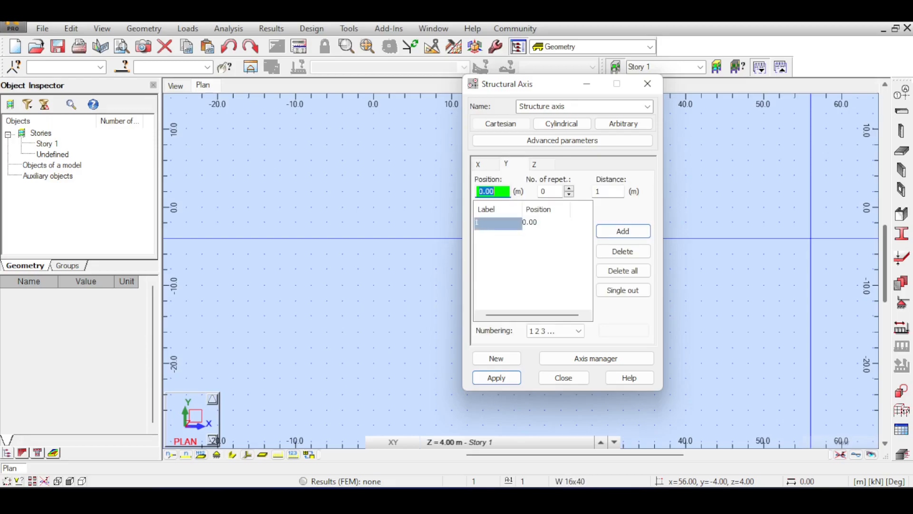
text(5)
key(Return)
text(9)
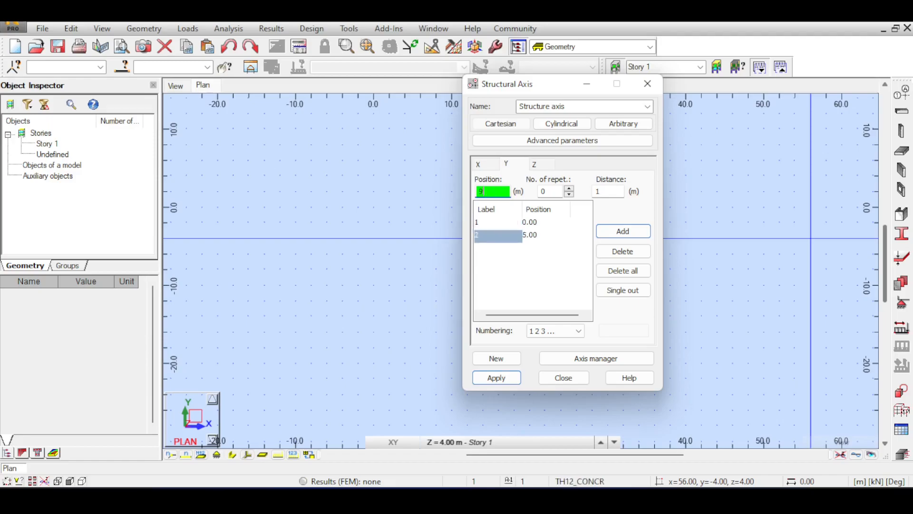
key(Return)
text(12)
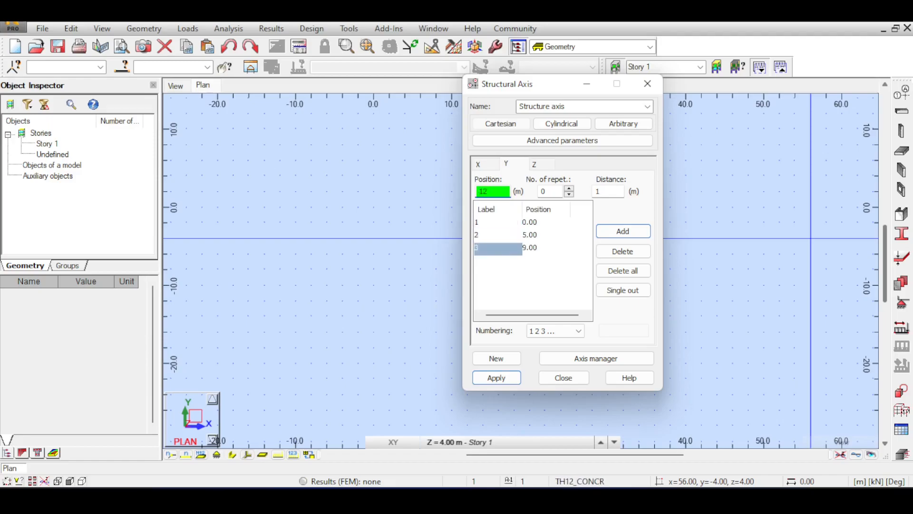
key(BackSpace)
key(BackSpace)
click(534, 164)
click(496, 378)
drag(504, 84, 699, 127)
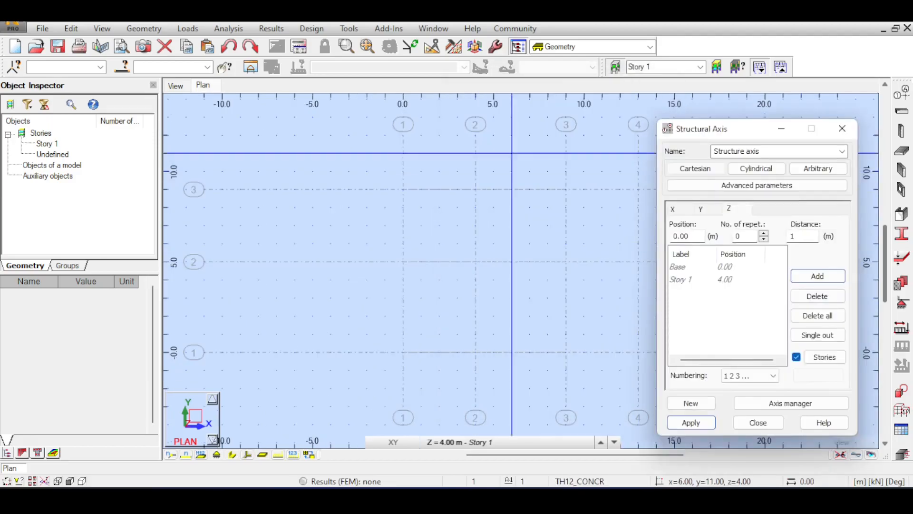
middle_drag(566, 189, 529, 175)
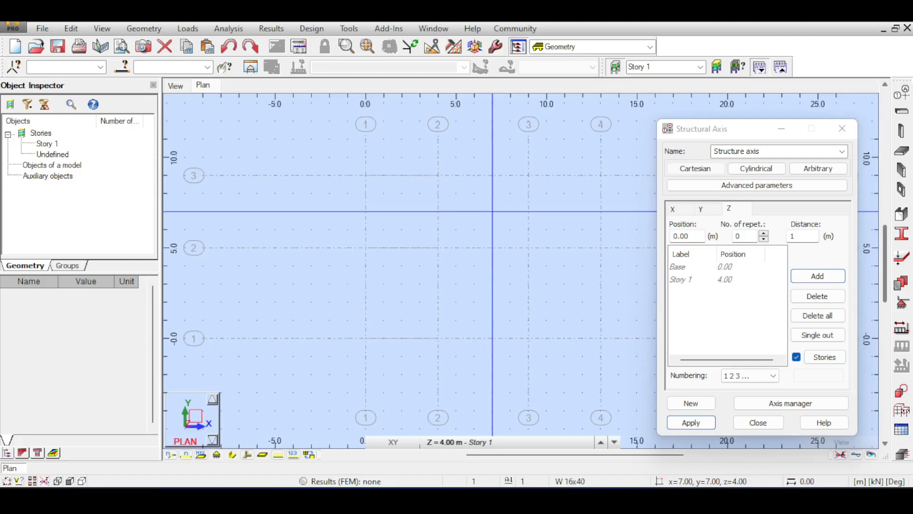
Add two outer X-direction structural axes at -1 m and 14 m.
click(673, 209)
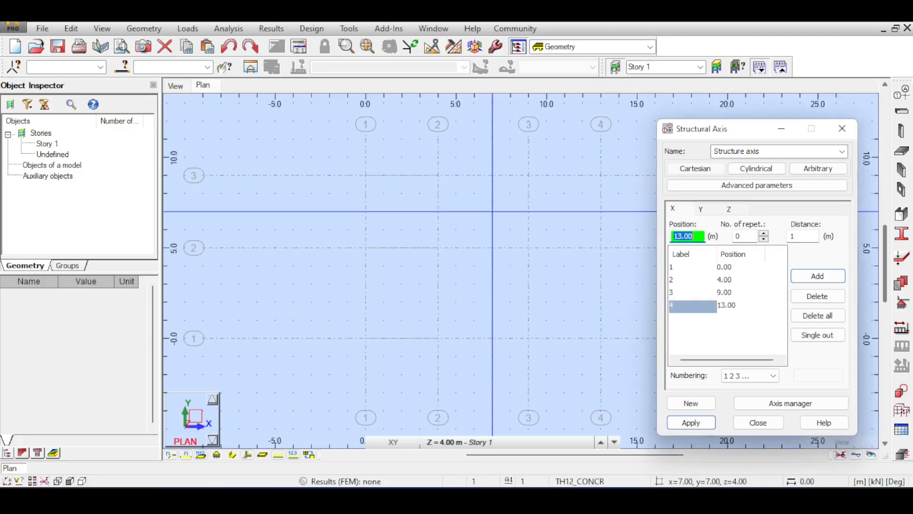
text(-1)
key(Return)
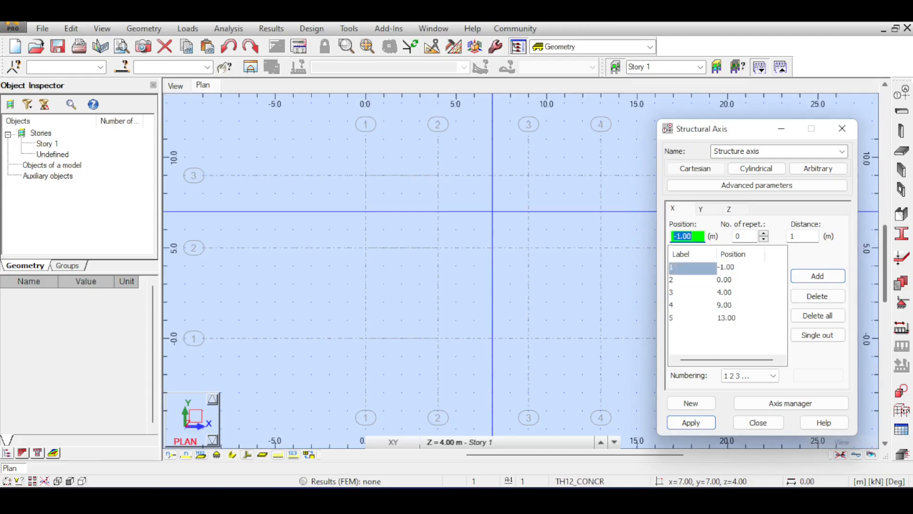
text(14)
key(Return)
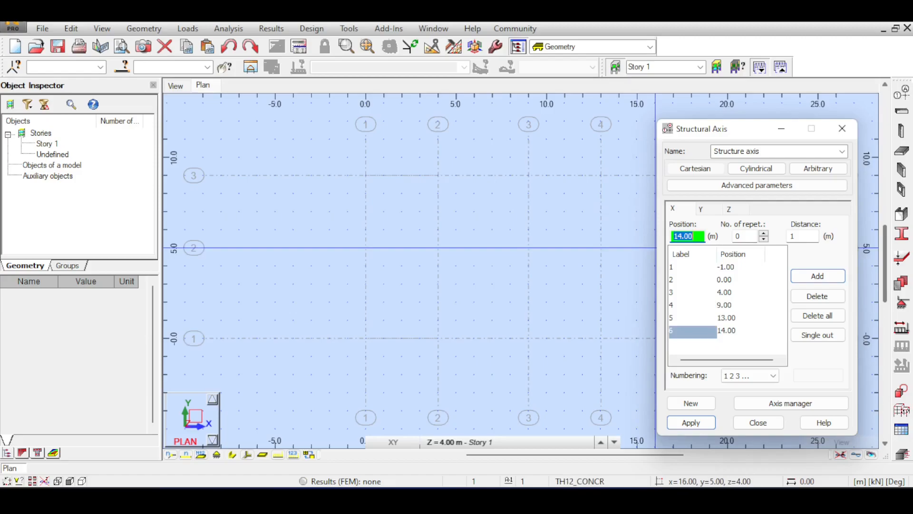
click(687, 268)
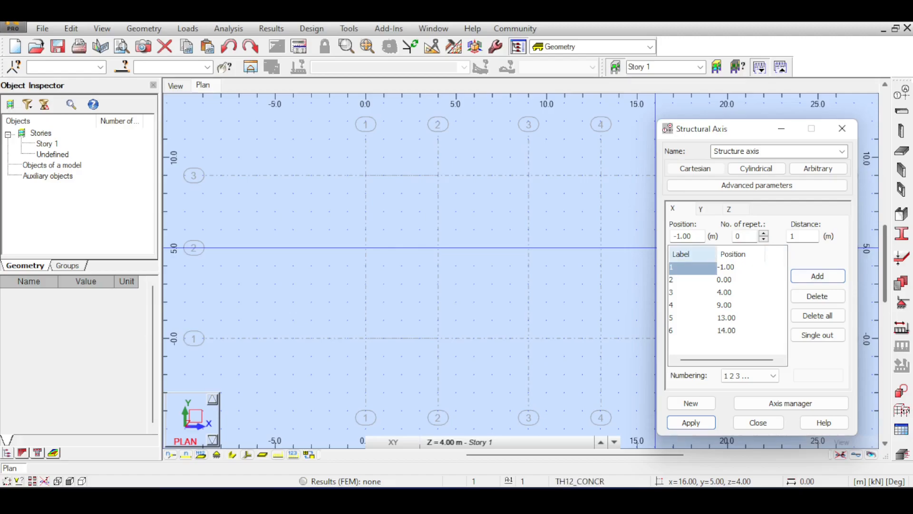
Add two outer Y-direction structural axes at -1 m and 10 m, apply the extended grid and finish the axis definition.
click(701, 208)
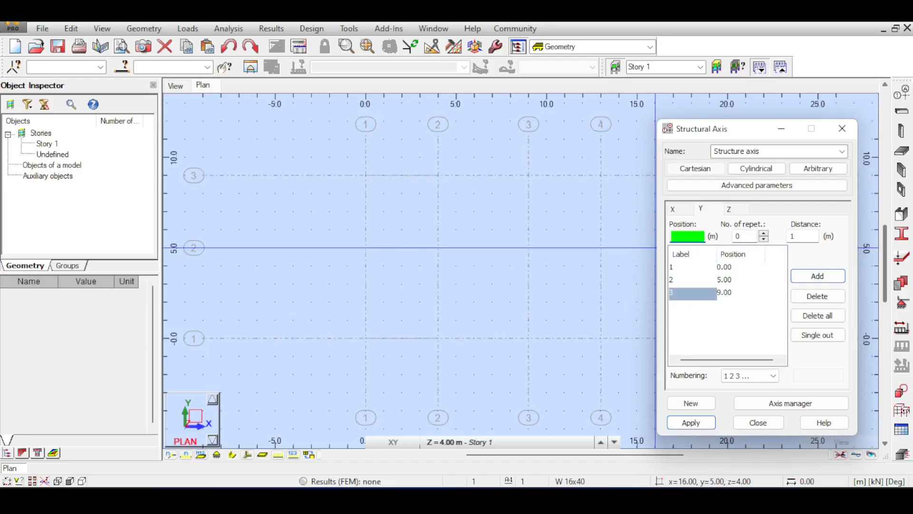
text(-1)
key(Return)
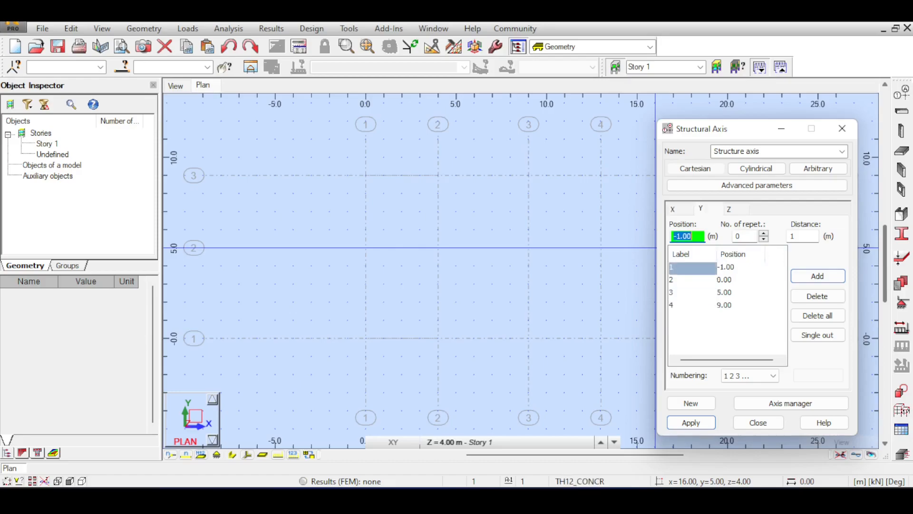
text(10)
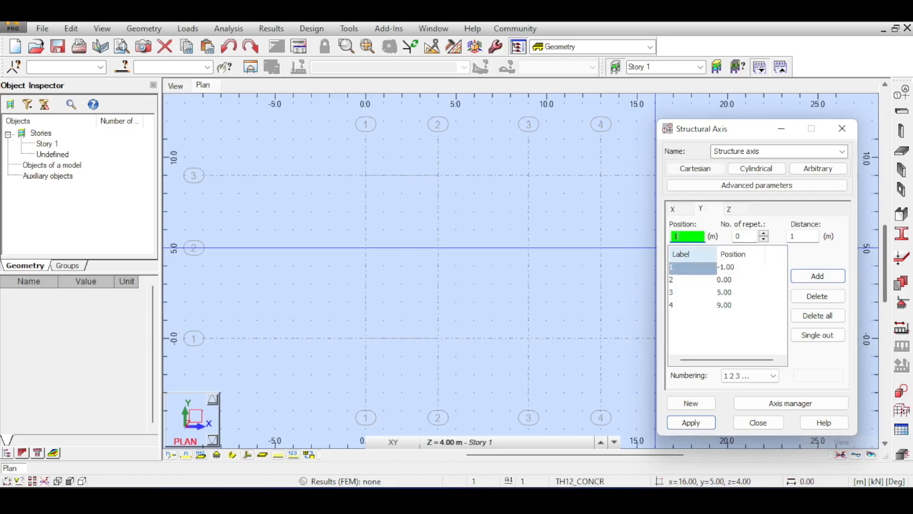
key(Return)
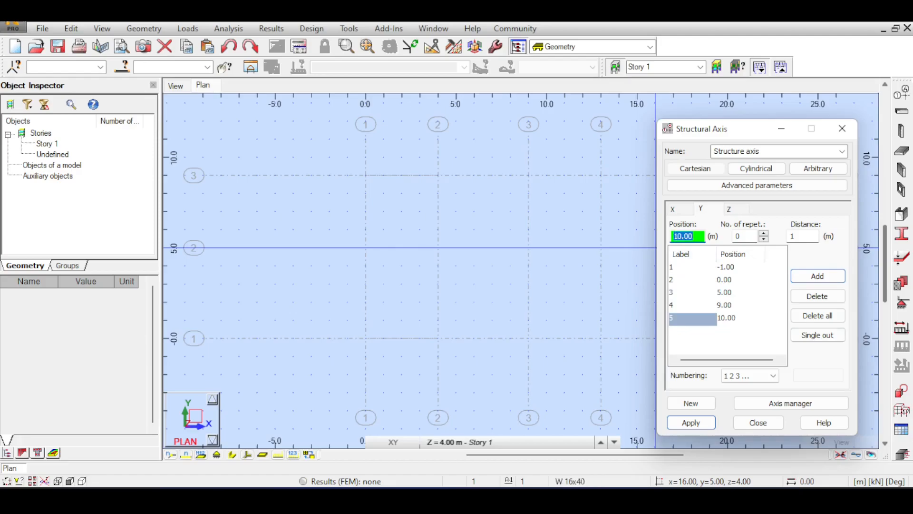
click(692, 422)
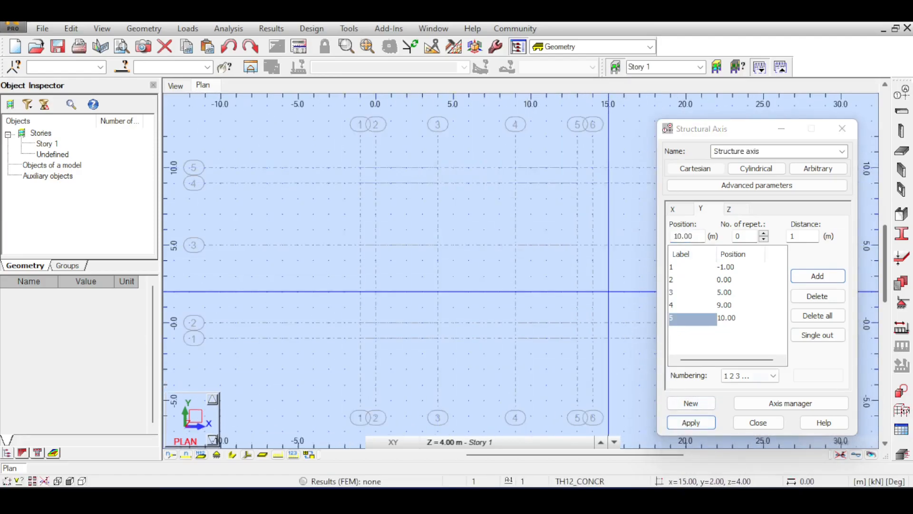
click(761, 422)
Start a floor and define a new homogeneous thickness for it, labelled Th600R, with a constant value of 600 mm.
click(902, 151)
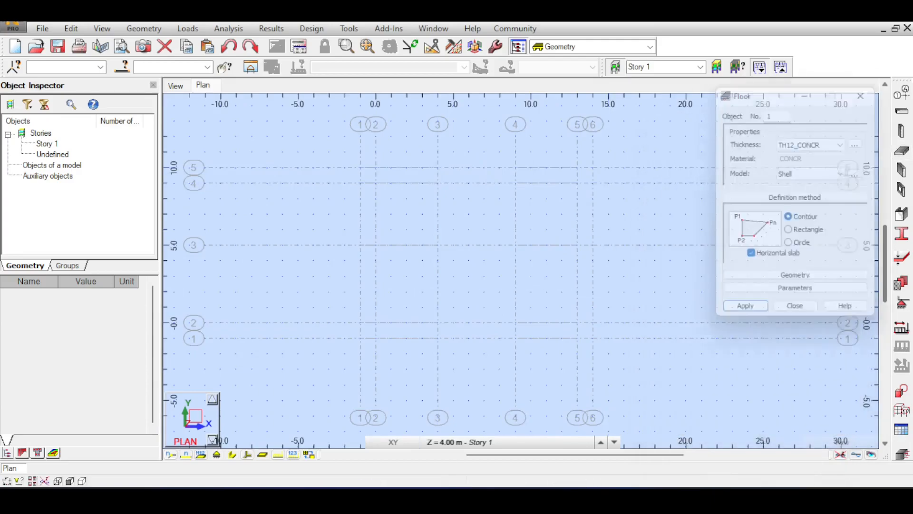
drag(764, 89, 735, 82)
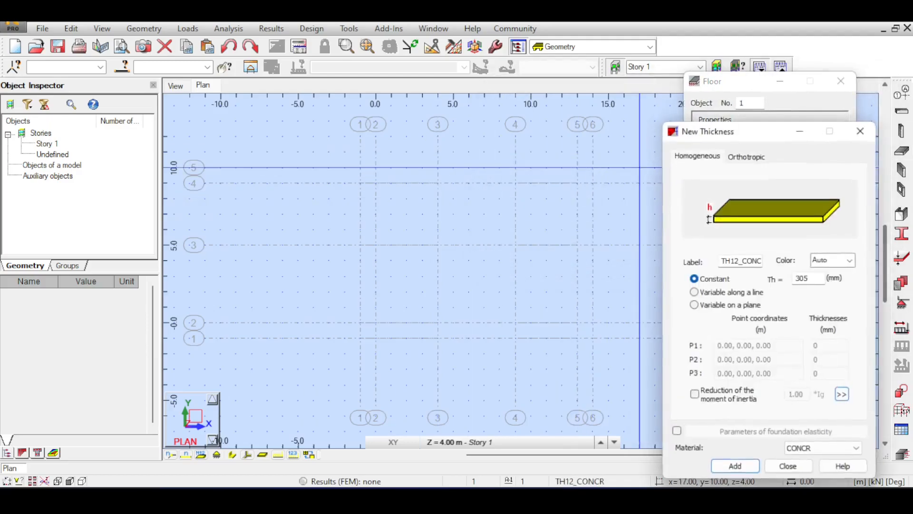
drag(765, 130, 642, 69)
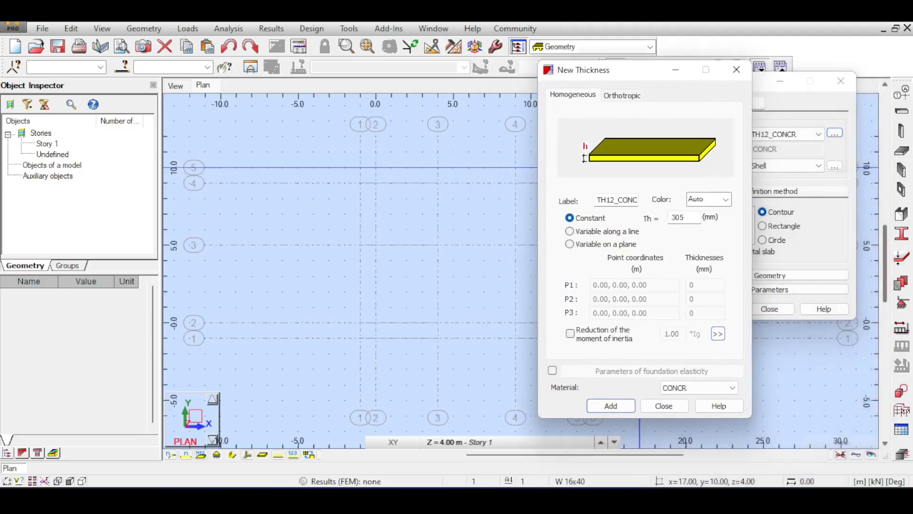
double_click(617, 200)
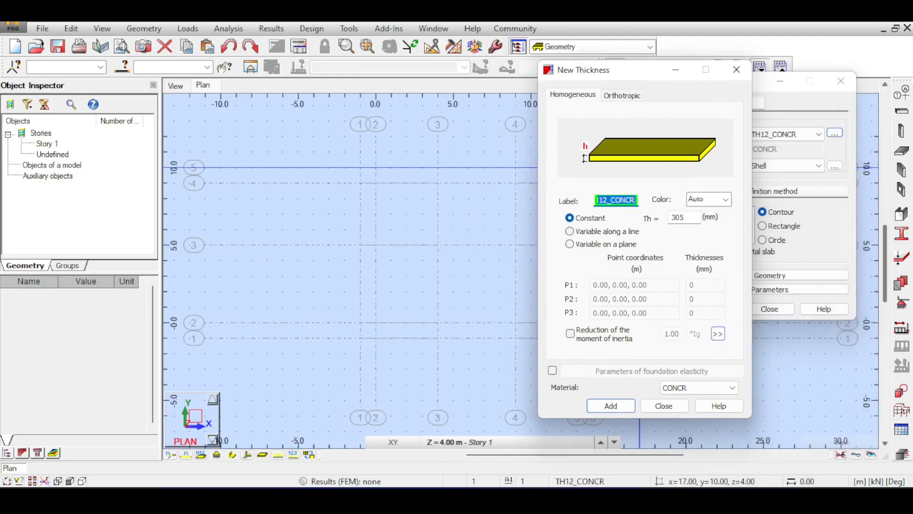
double_click(678, 217)
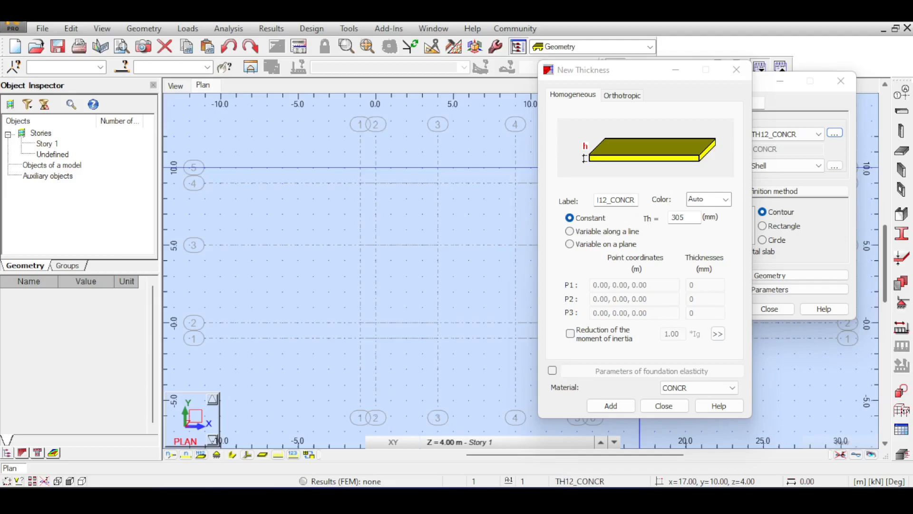
click(616, 201)
key(ctrl+a)
text(Th)
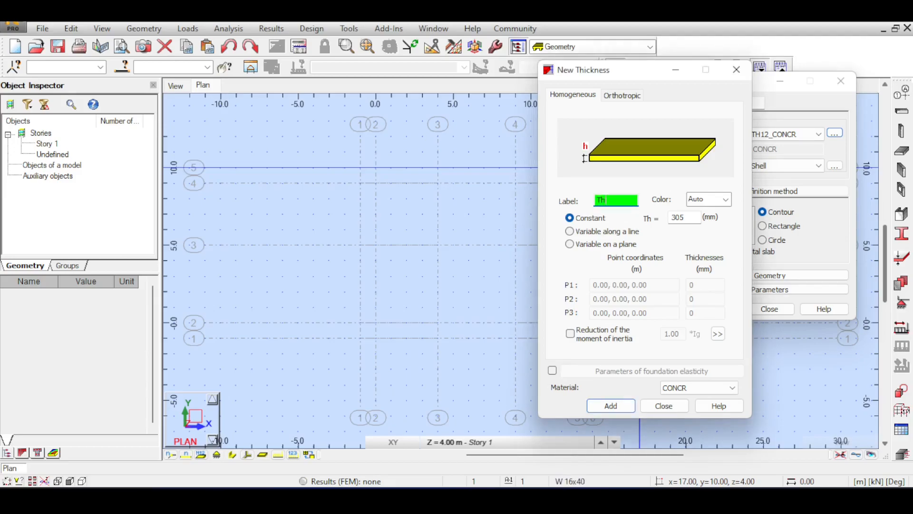
text(600R)
key(Tab)
text(600)
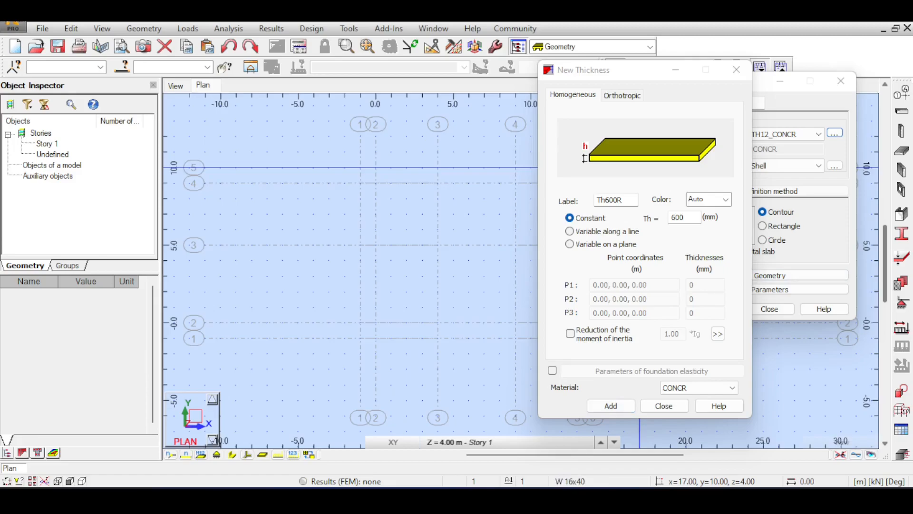
Enable foundation elasticity for the Th600R thickness and open its parameters, taking a look at the soil K coefficient calculator and the stiffness values.
click(552, 370)
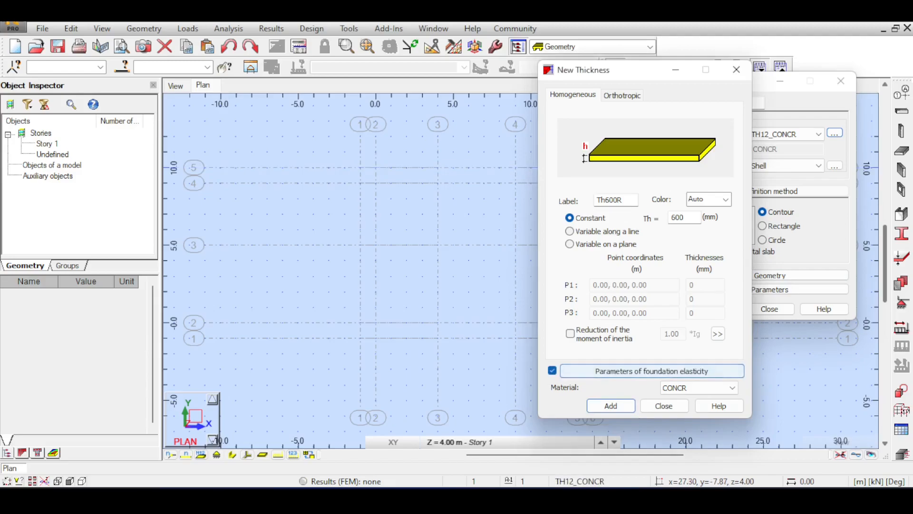
click(652, 371)
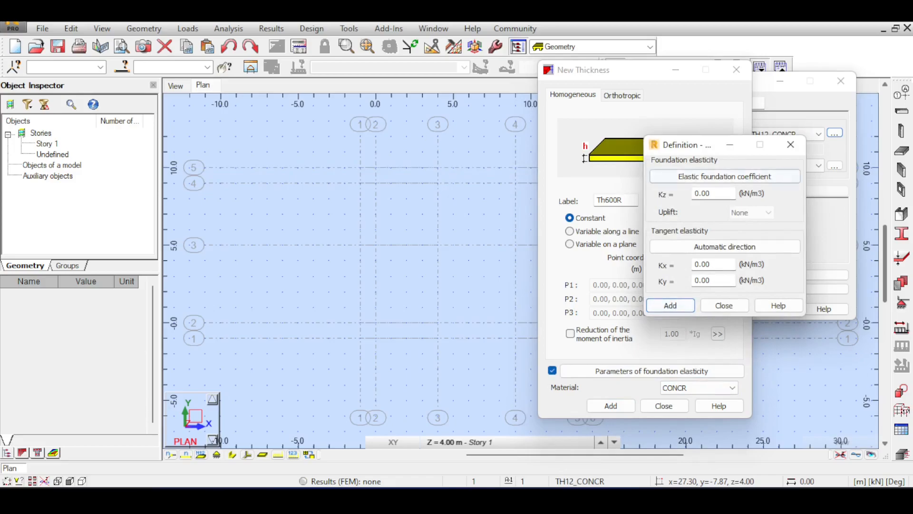
drag(688, 145, 541, 112)
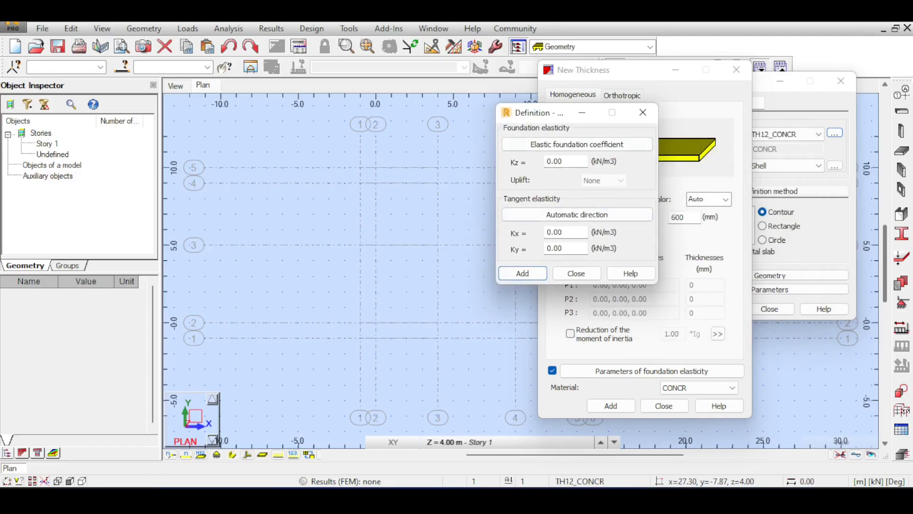
click(577, 144)
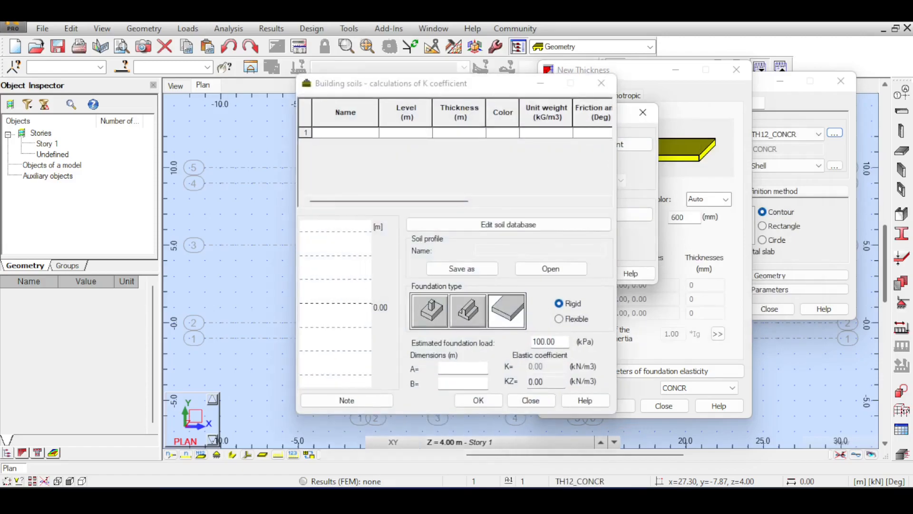
click(601, 83)
drag(560, 161, 546, 162)
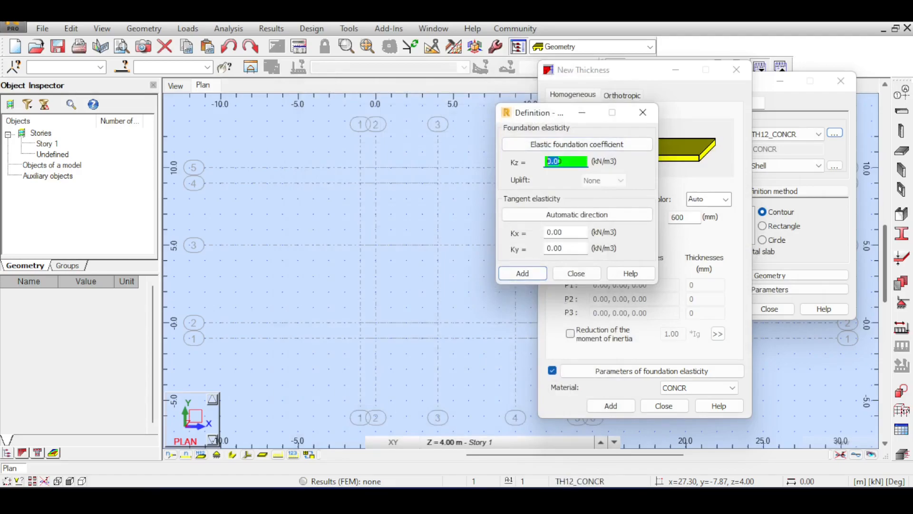
drag(563, 232, 547, 233)
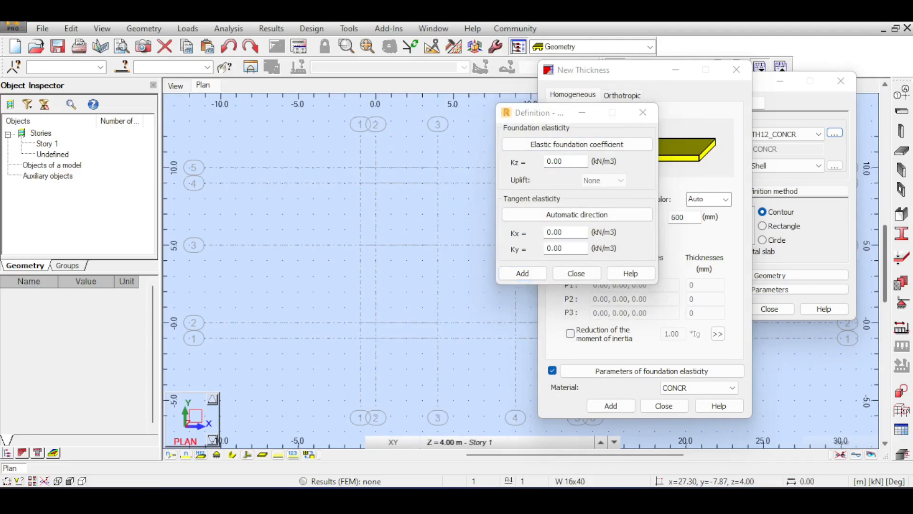
Switch to the Paint notes and brush a downward arrow beside the settlement Δ and a circle around k in the k = q/Δ formula.
key(alt+Tab)
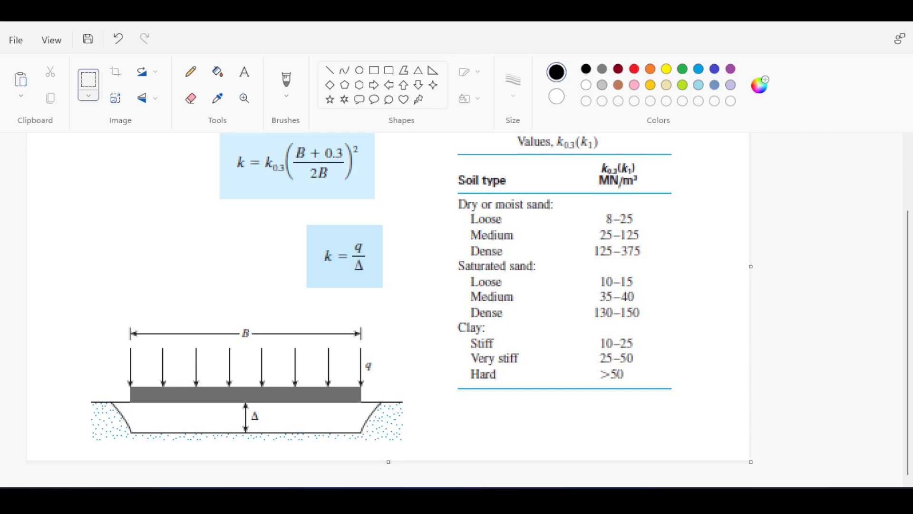
click(287, 80)
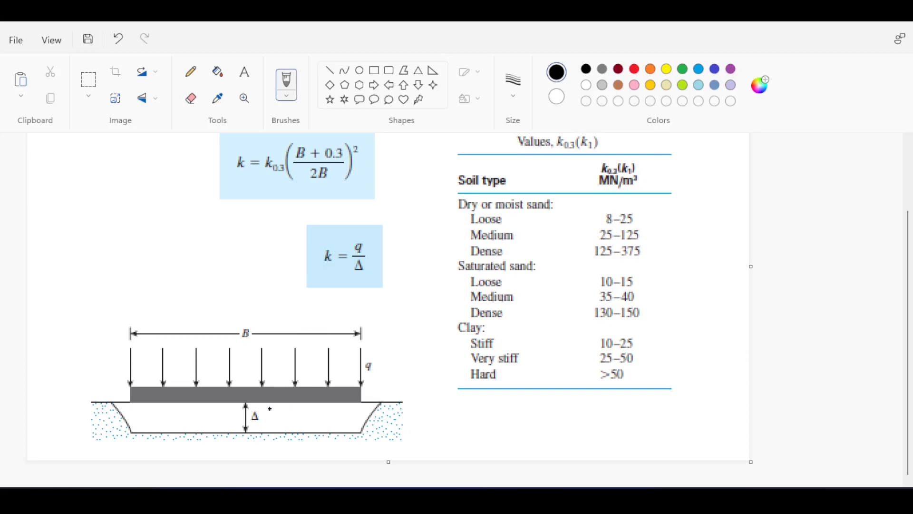
mouse_move(264, 399)
mouse_down()
mouse_move(271, 427)
mouse_move(283, 413)
mouse_move(266, 419)
mouse_up()
mouse_move(337, 248)
mouse_down()
mouse_move(318, 266)
mouse_move(335, 244)
mouse_up()
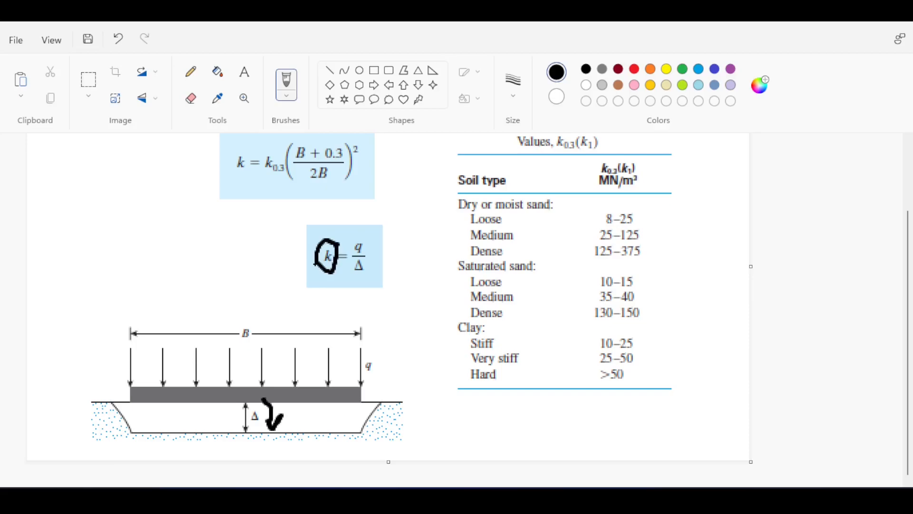
Brush an arrow from the circled k up to the k0.3 formula, underline its 0.3 subscript and outline the subgrade reaction table.
mouse_move(313, 252)
mouse_down()
mouse_move(245, 197)
mouse_move(273, 195)
mouse_up()
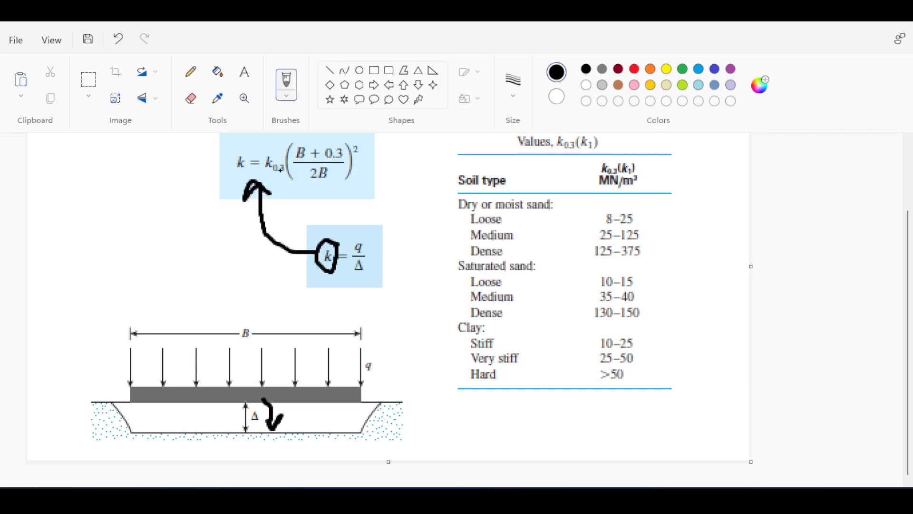
mouse_move(275, 175)
mouse_down()
mouse_move(284, 177)
mouse_move(276, 179)
mouse_up()
mouse_move(666, 156)
mouse_down()
mouse_move(489, 152)
mouse_move(428, 215)
mouse_move(429, 370)
mouse_move(514, 409)
mouse_move(689, 362)
mouse_move(692, 238)
mouse_move(678, 156)
mouse_up()
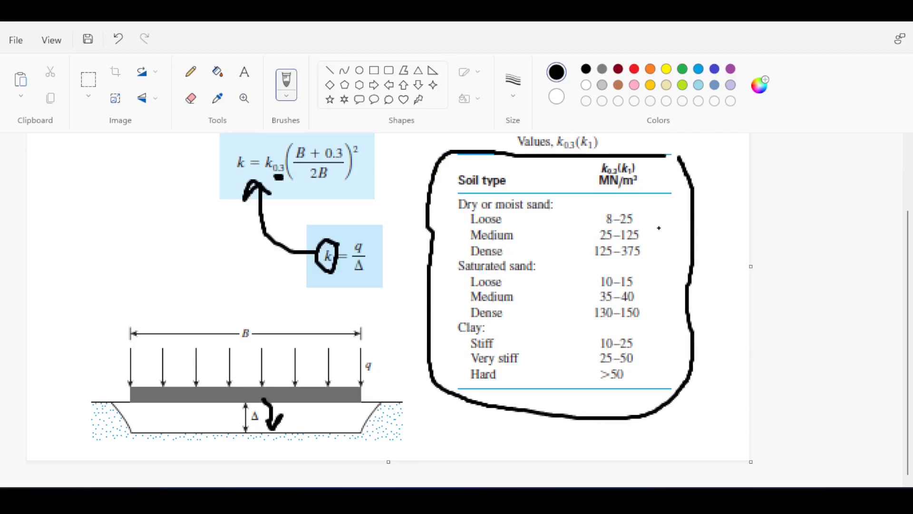
Switch back to Robot, reopen the elastic foundation coefficient calculator and set the first soil layer to well graded sands.
mouse_move(604, 22)
mouse_down()
mouse_move(609, 208)
mouse_move(634, 193)
mouse_move(911, 286)
mouse_up()
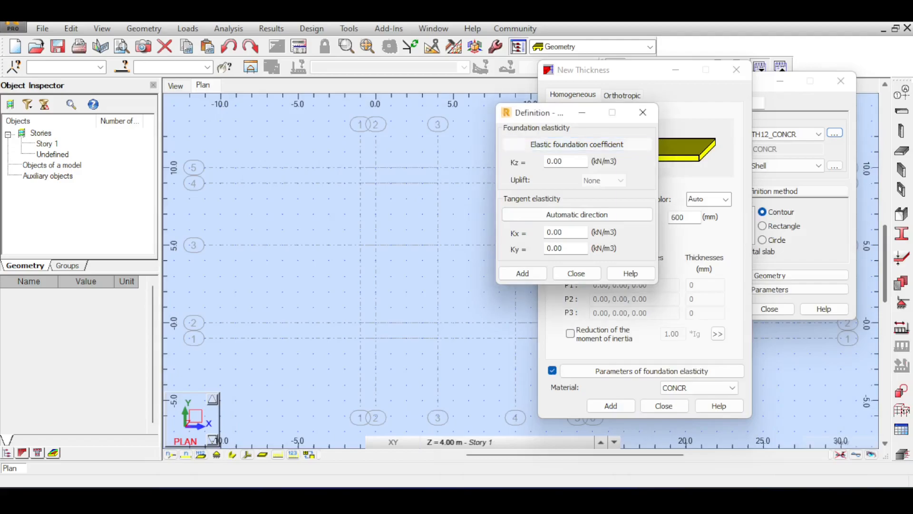
click(577, 144)
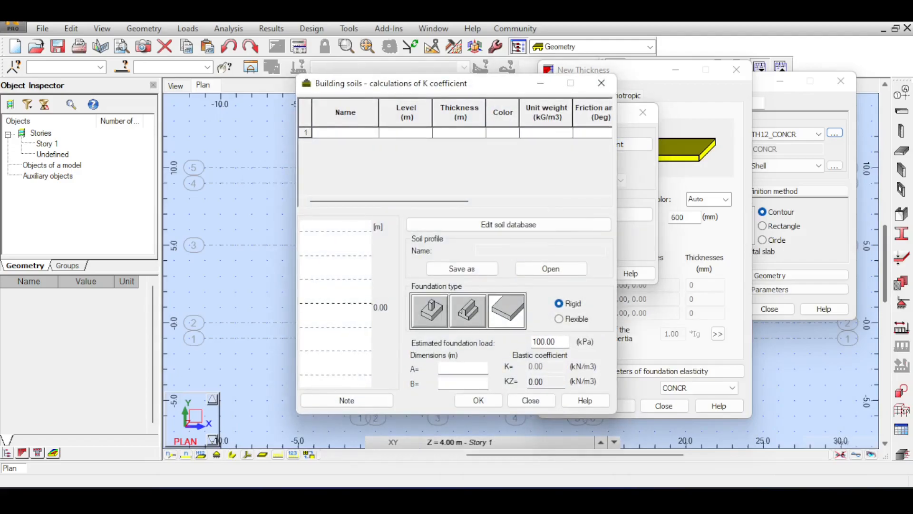
drag(475, 83, 339, 80)
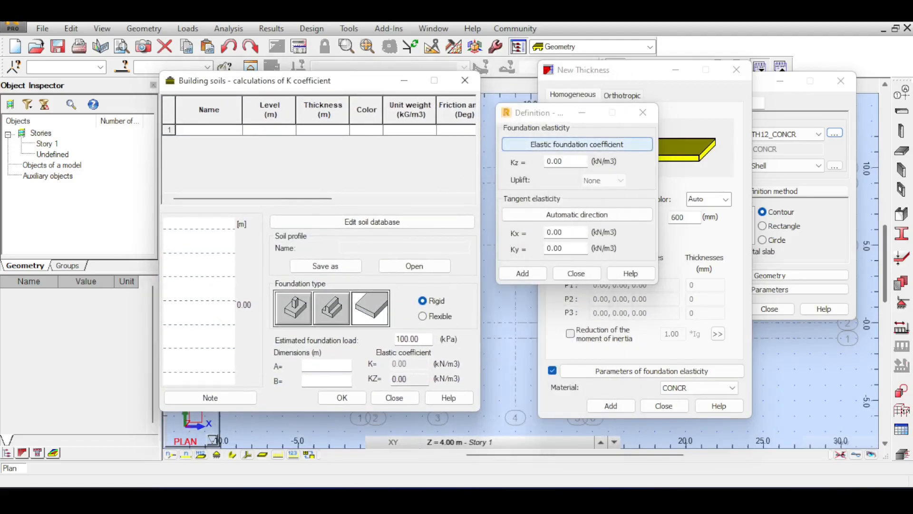
drag(339, 80, 426, 80)
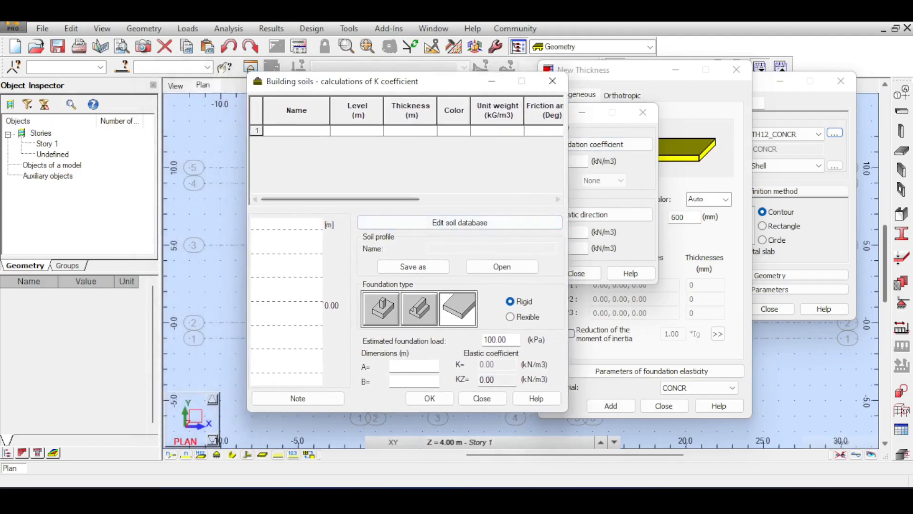
click(304, 130)
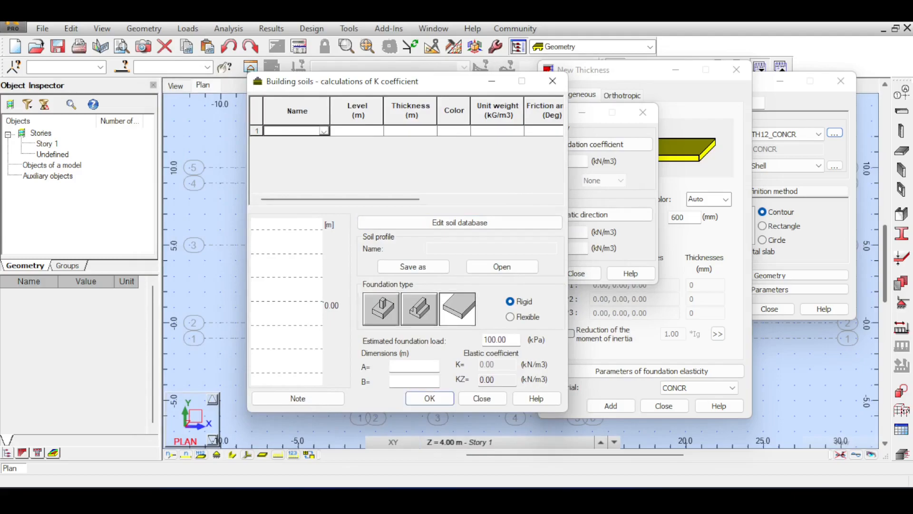
click(324, 131)
mouse_move(912, 152)
mouse_down()
mouse_move(383, 43)
mouse_move(912, 290)
mouse_up()
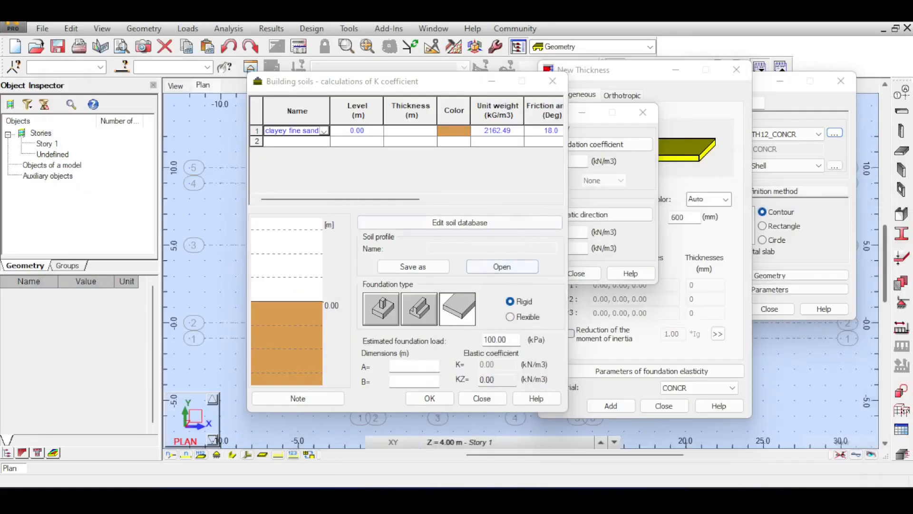
click(324, 132)
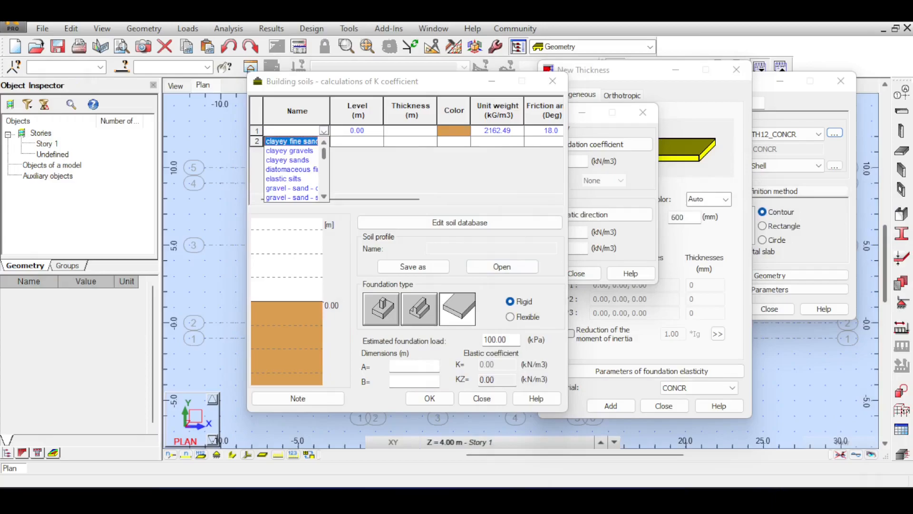
click(324, 196)
scroll(296, 170, down, 5)
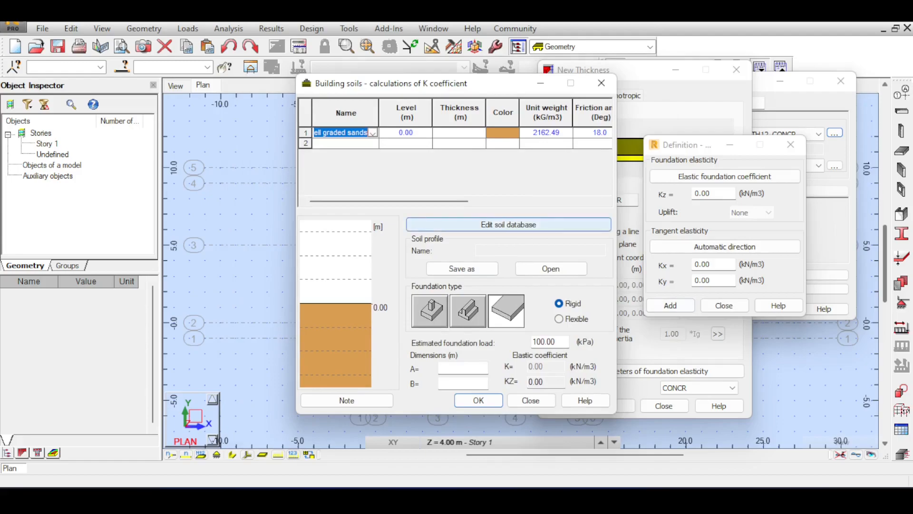
Set the foundation dimensions to A = 15 m and B = 10 m with the Flexible type, and accept the calculated KZ coefficient.
click(463, 368)
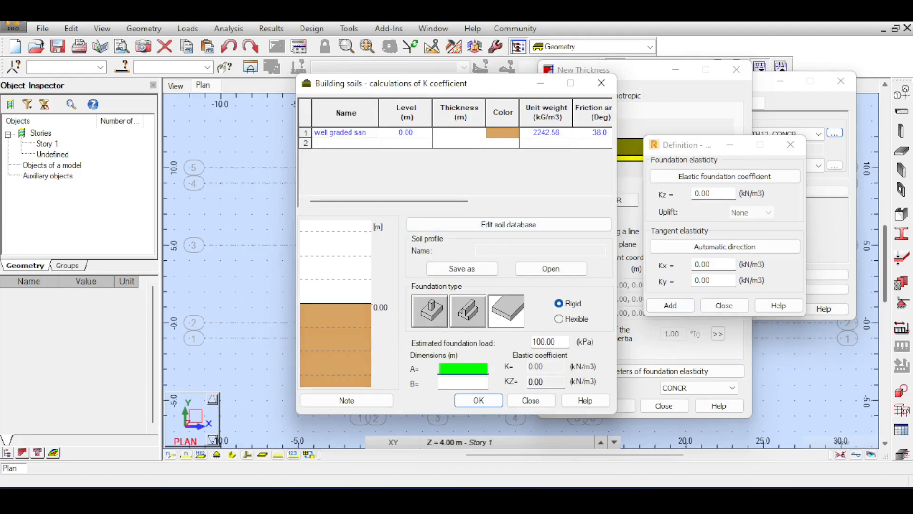
text(15)
key(Tab)
text(10)
click(558, 319)
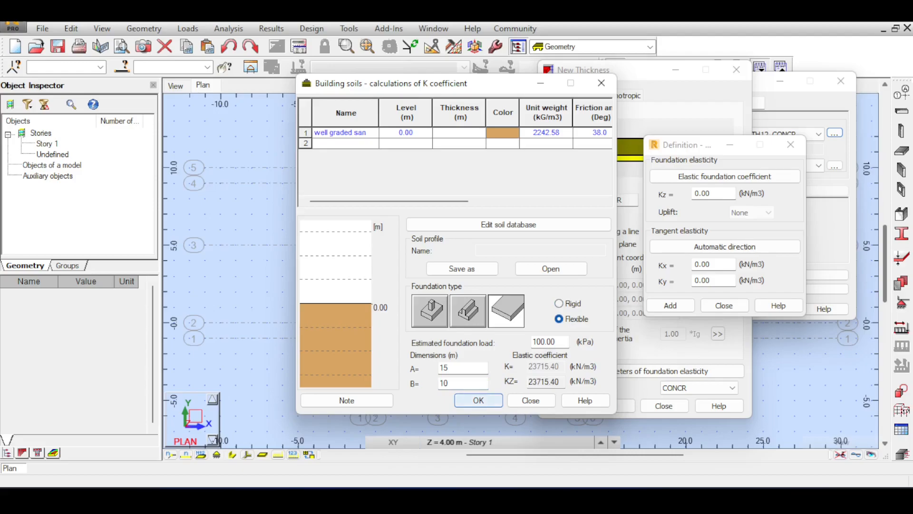
double_click(544, 381)
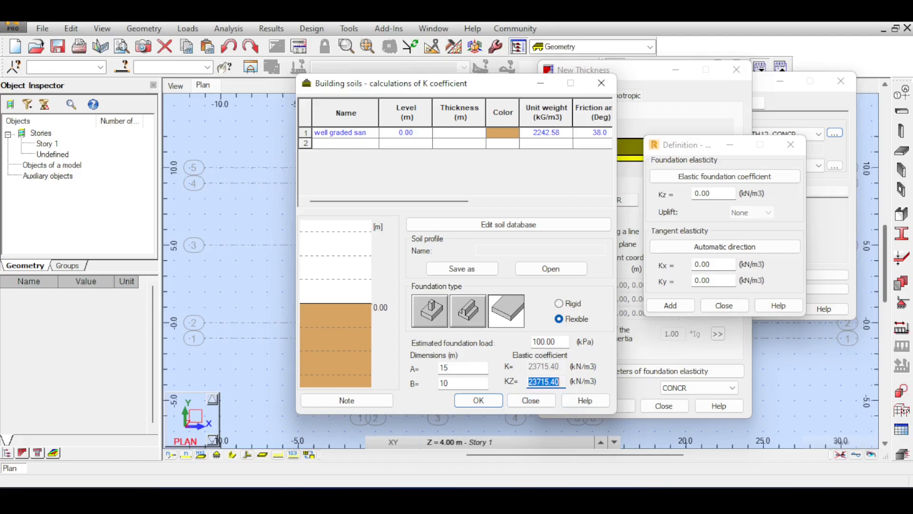
click(479, 400)
double_click(551, 382)
click(478, 400)
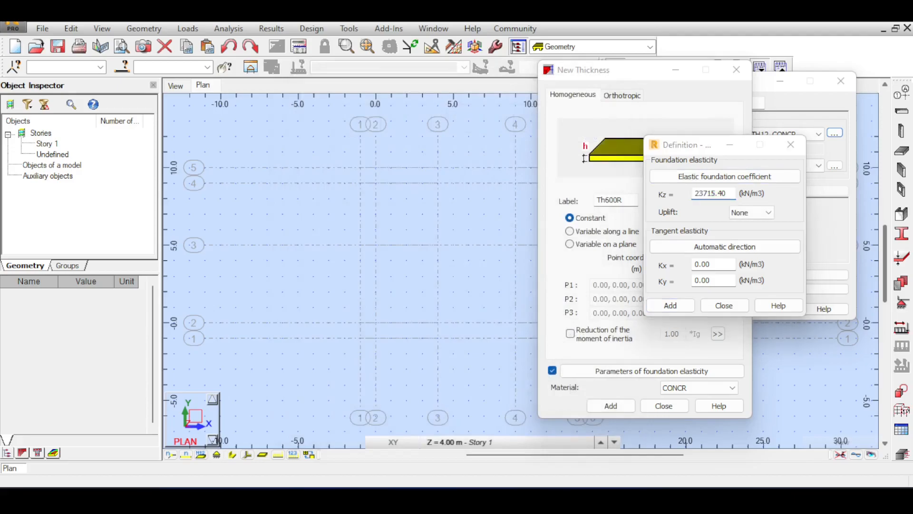
Switch to the Paint notes and brush a loop around the medium dry sand value 25–125 and around the k formula.
key(alt+Tab)
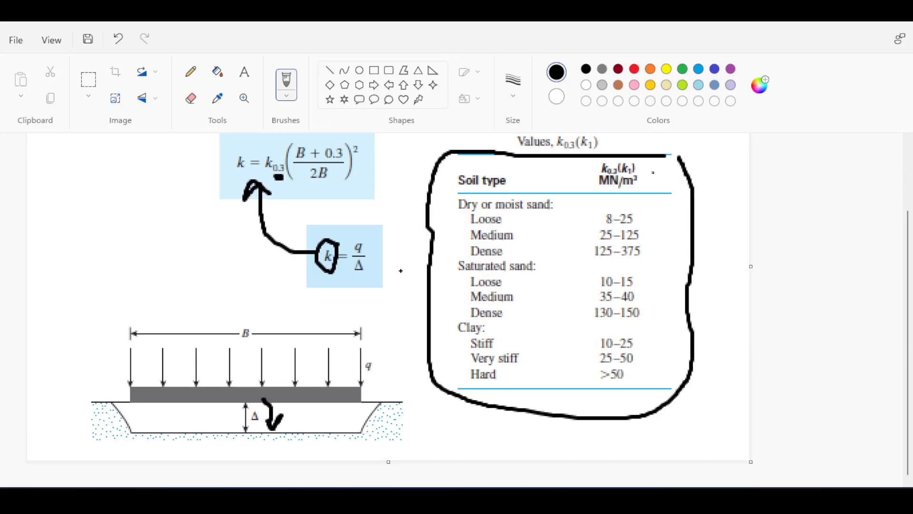
mouse_move(642, 229)
mouse_down()
mouse_move(622, 225)
mouse_move(603, 239)
mouse_move(665, 239)
mouse_move(659, 234)
mouse_up()
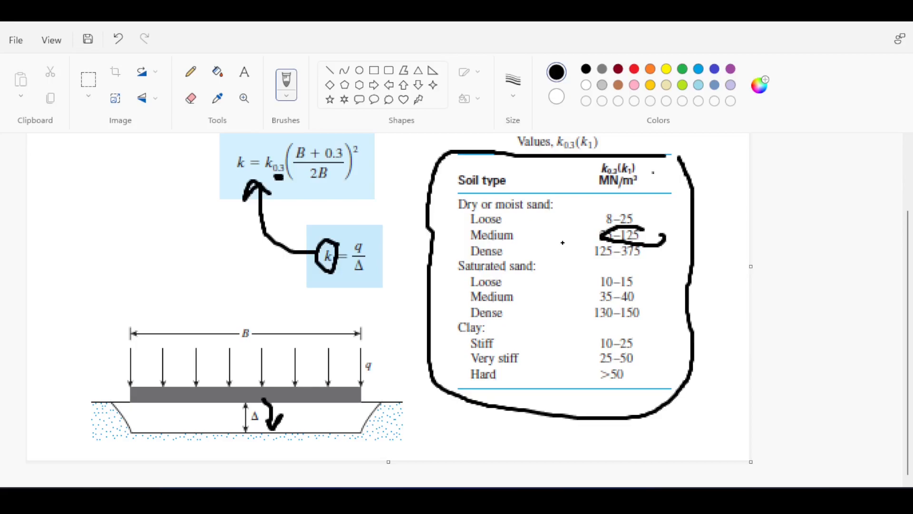
mouse_move(380, 156)
mouse_down()
mouse_move(323, 134)
mouse_move(262, 216)
mouse_move(341, 175)
mouse_up()
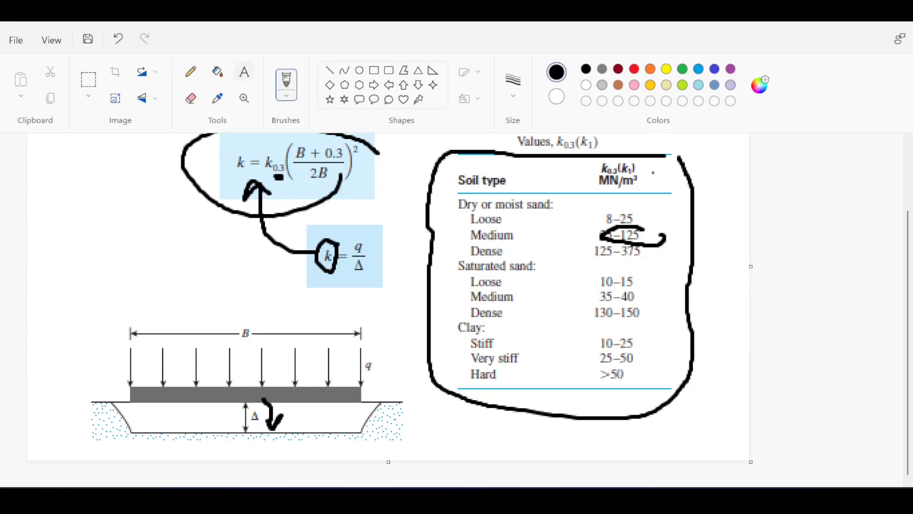
Add a text note reading 19780kN/m3 beside the k = q/Δ formula.
click(244, 71)
drag(86, 231, 316, 260)
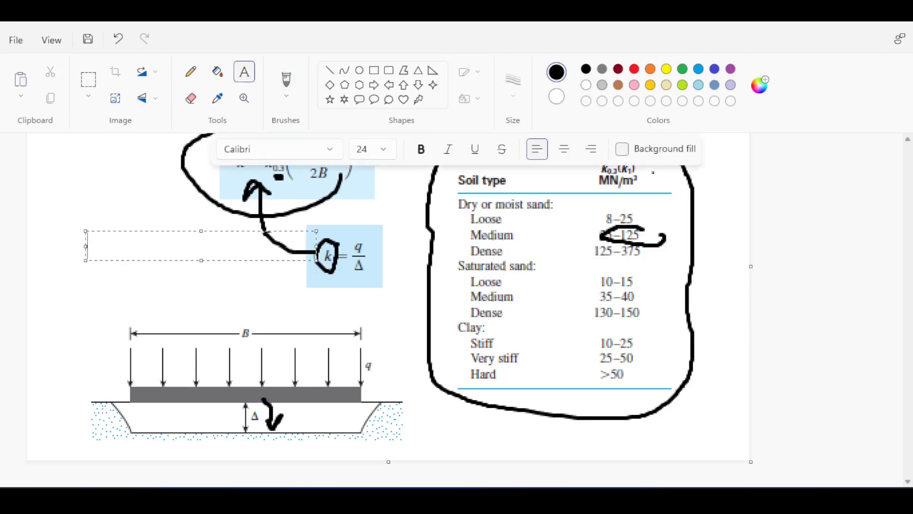
text(19.78)
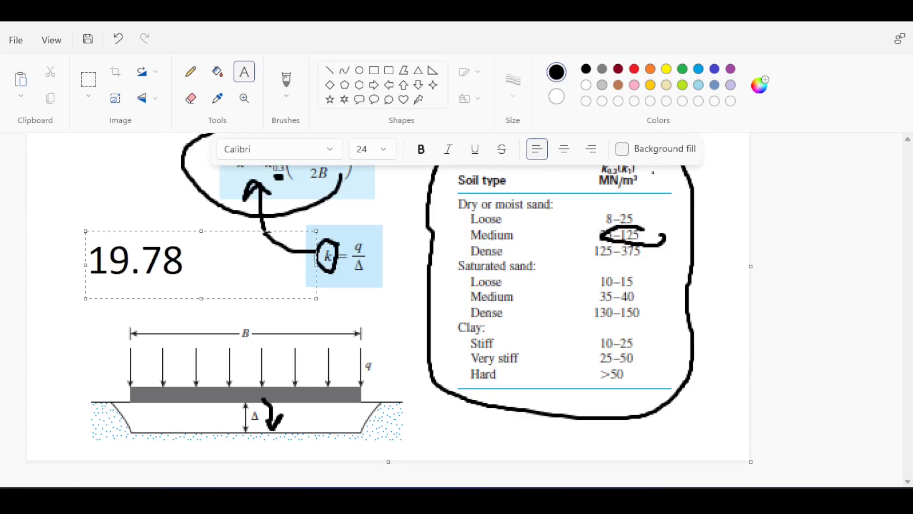
key(BackSpace)
key(BackSpace)
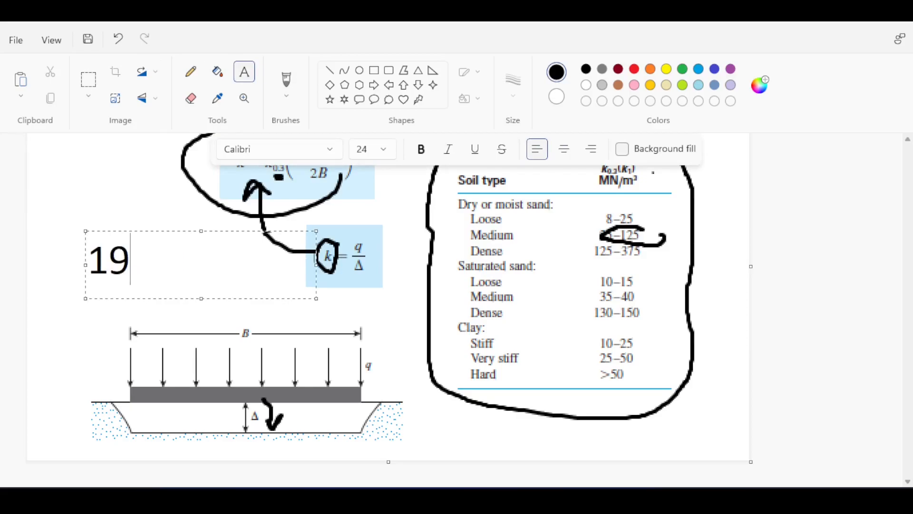
text(780kN/m2)
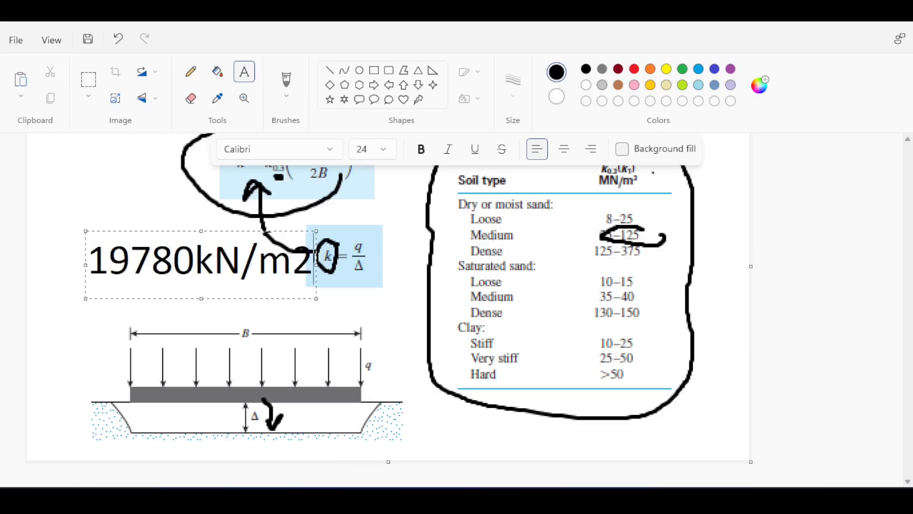
key(BackSpace)
text(3)
key(Return)
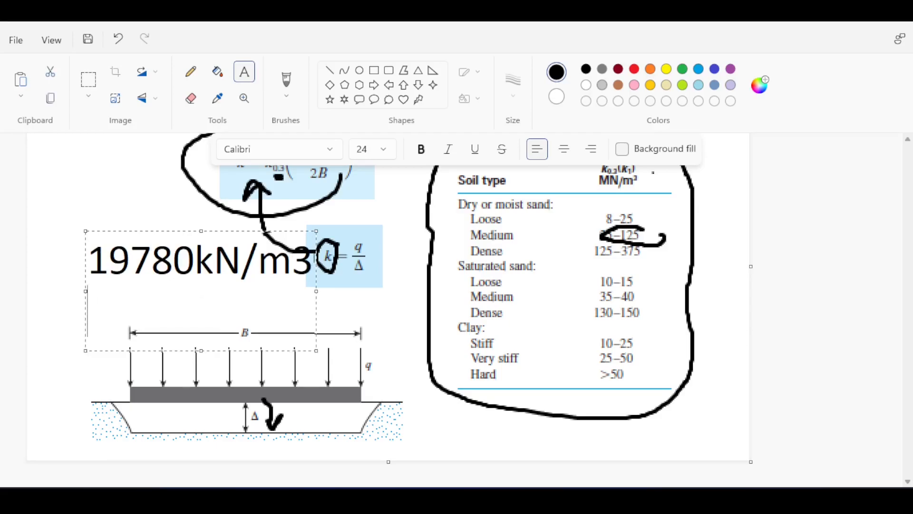
Add 23715 as the second line of the text note and finish the text.
text(23)
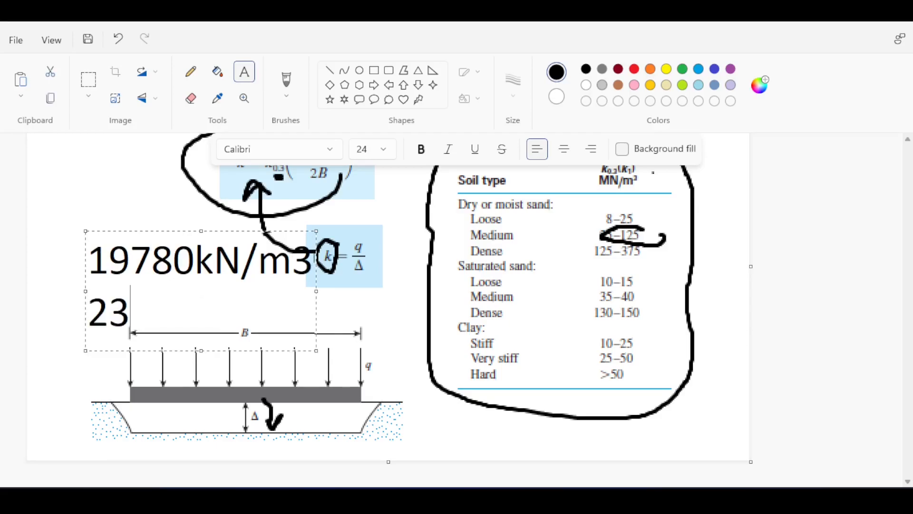
text(715)
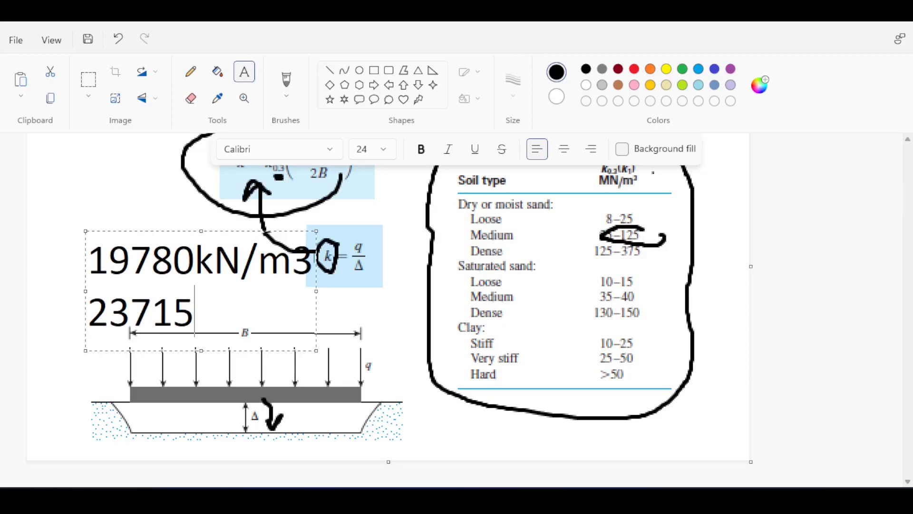
key(Escape)
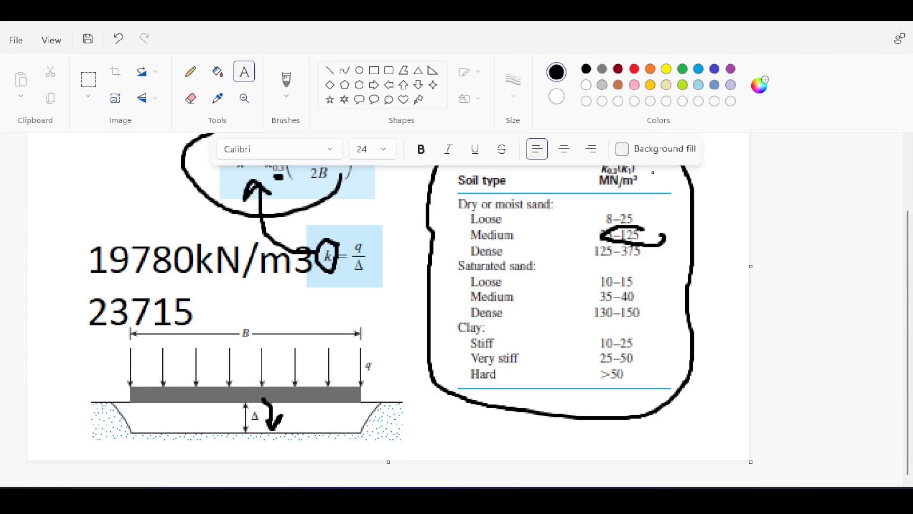
scroll(388, 310, up, 2)
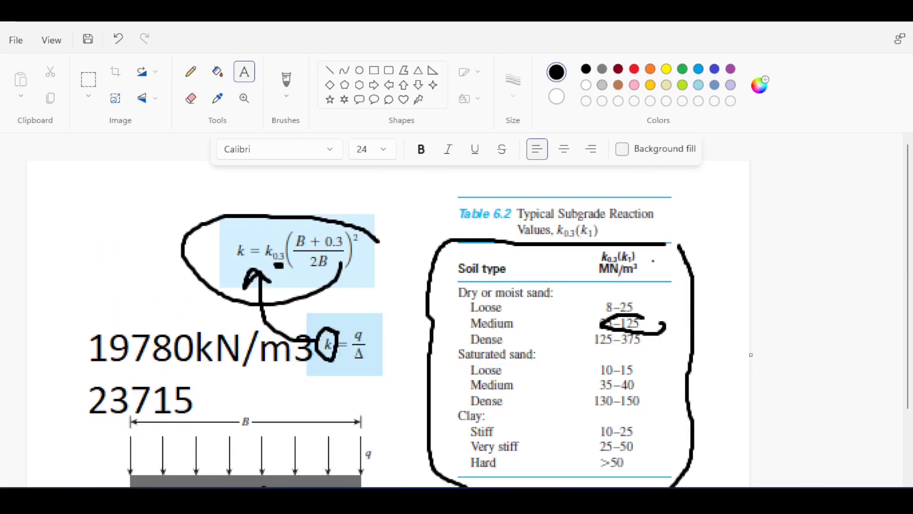
scroll(388, 309, down, 2)
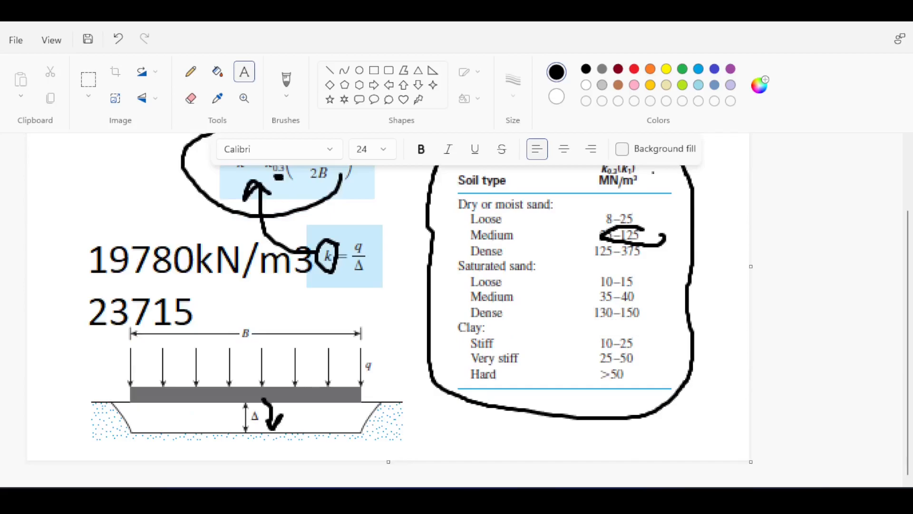
Return to Robot, confirm the foundation elasticity with Kz 23715.40 kN/m3 and add the Th600R thickness.
key(alt+Tab)
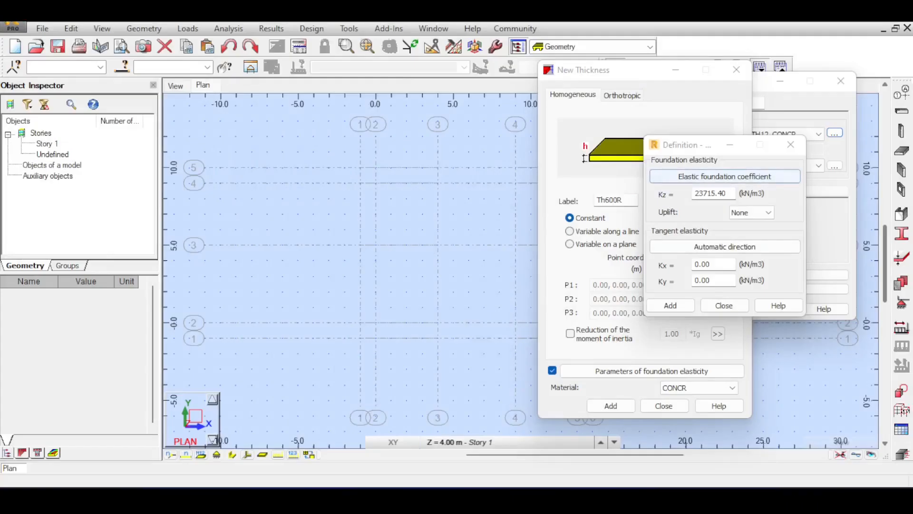
click(716, 193)
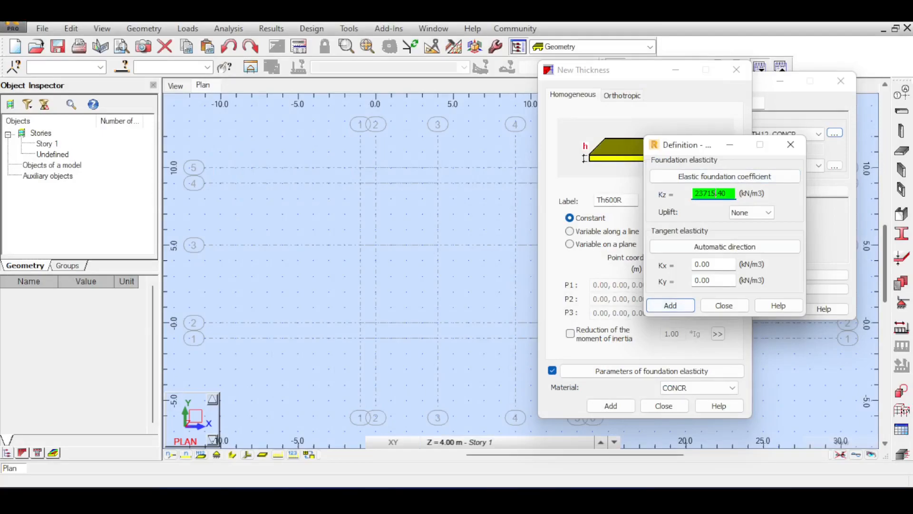
key(Return)
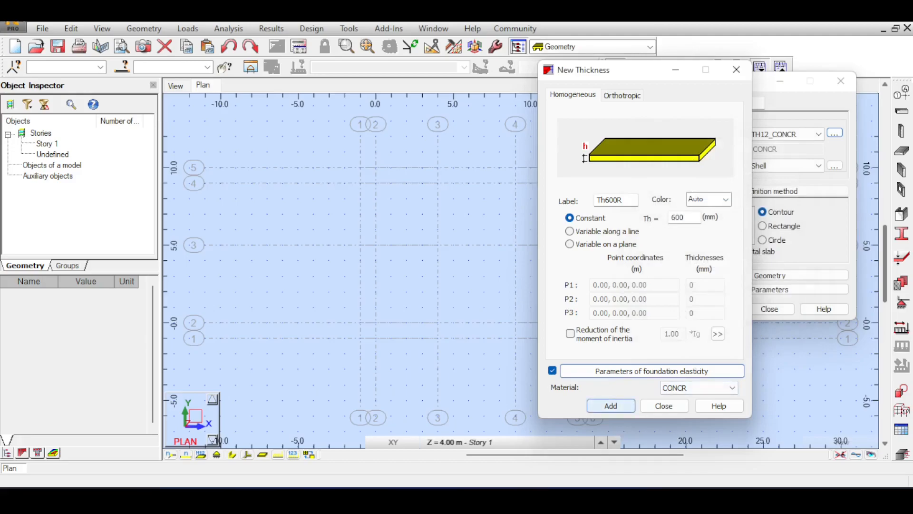
click(611, 406)
click(664, 406)
Create a rectangular Th600R floor spanning the outermost grid axes, from x = -1, y = -1 to x = 14, y = 10 m.
click(814, 134)
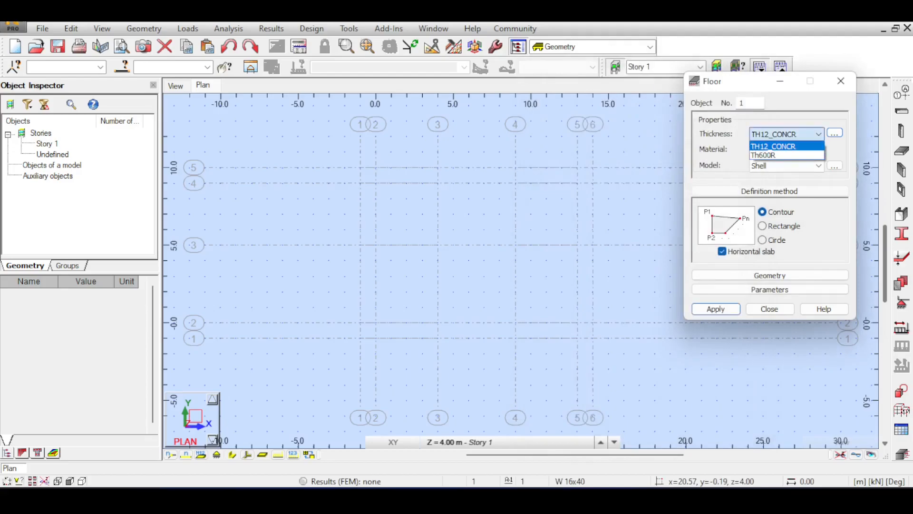
key(Return)
click(762, 225)
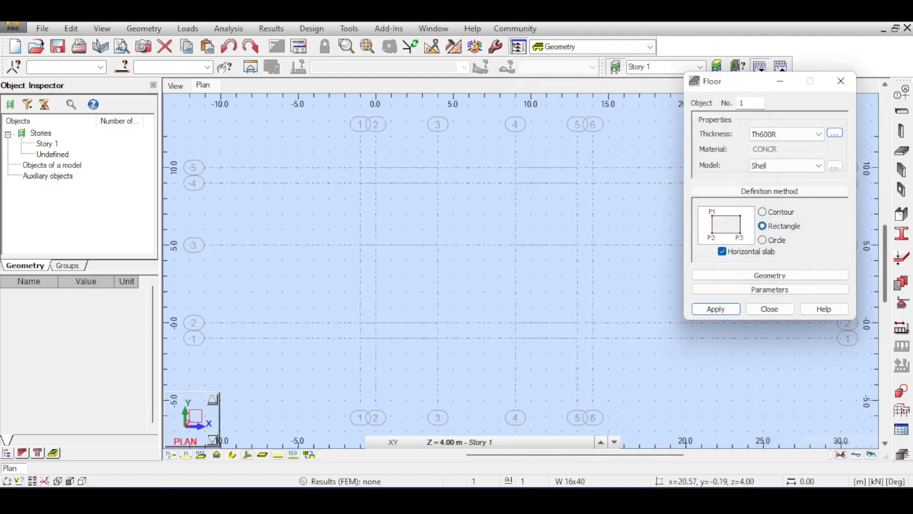
click(361, 338)
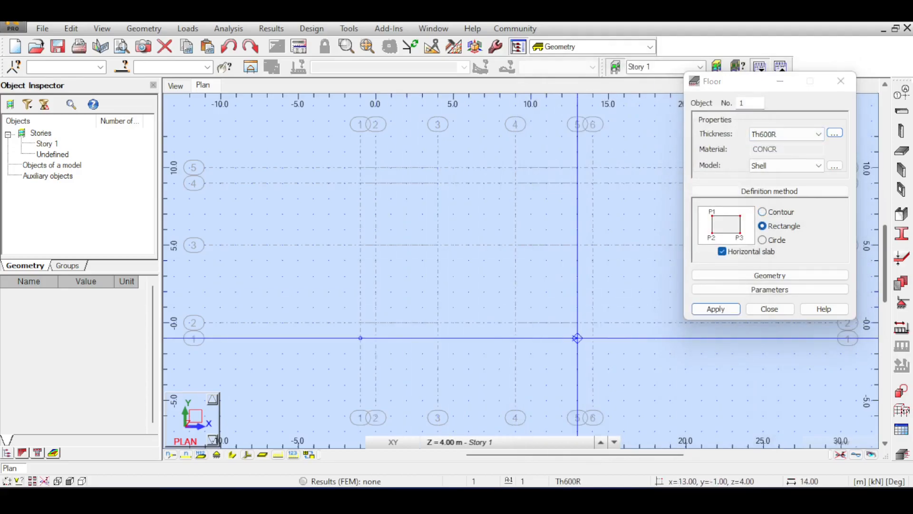
click(593, 168)
click(770, 309)
click(175, 86)
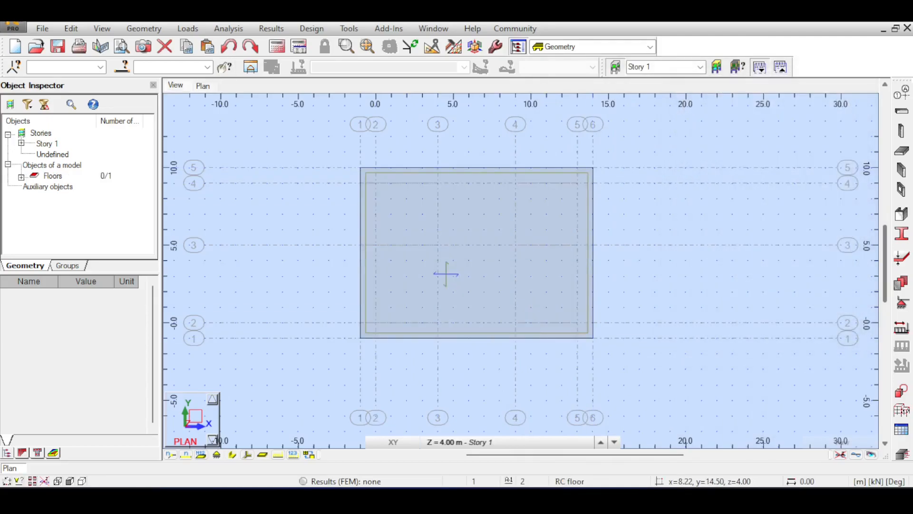
click(203, 85)
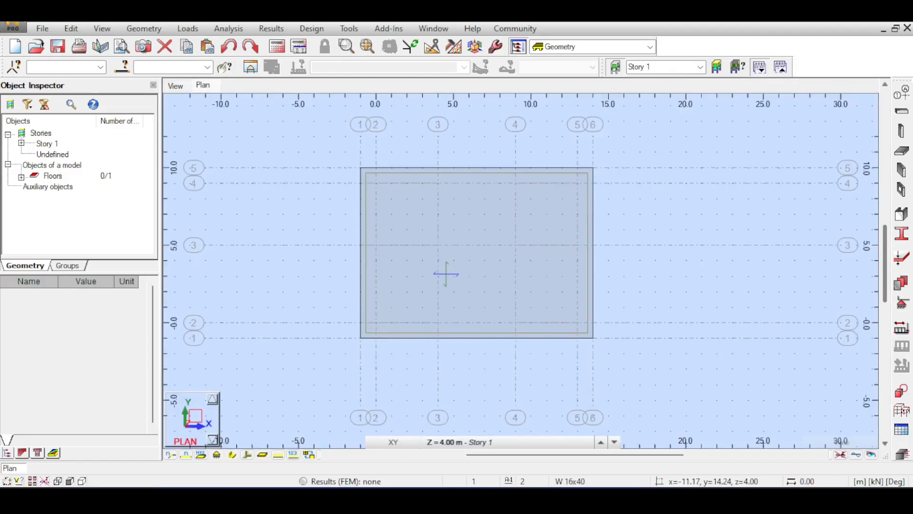
Move the floor slab vertically from the Story 1 level down to the Base level using Translation in Move mode.
click(461, 442)
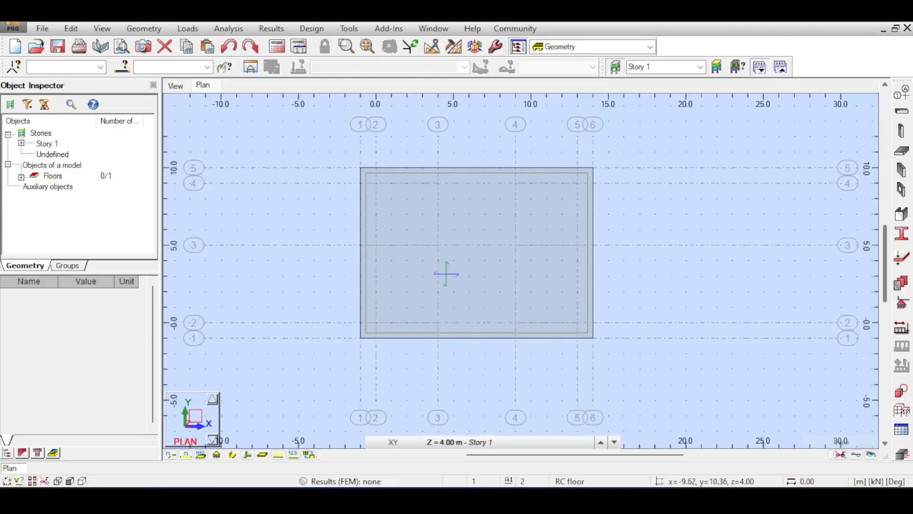
click(176, 86)
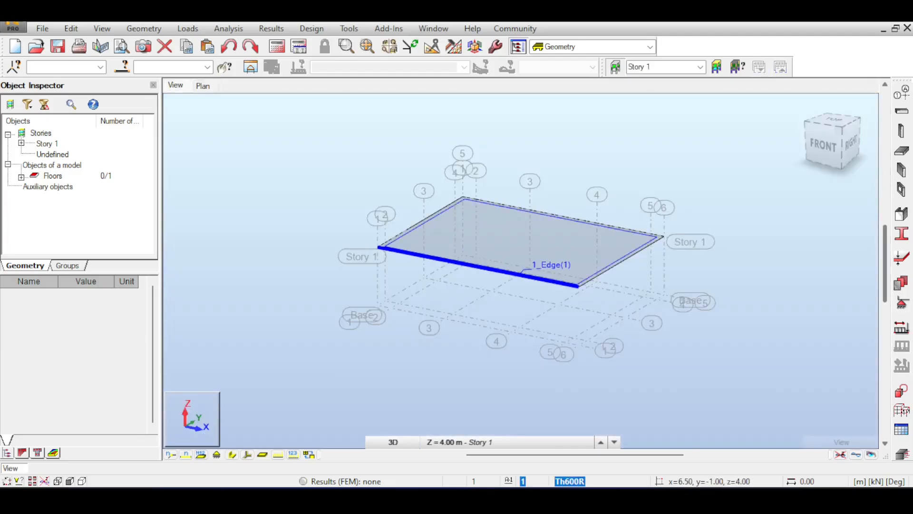
right_click(493, 180)
click(521, 186)
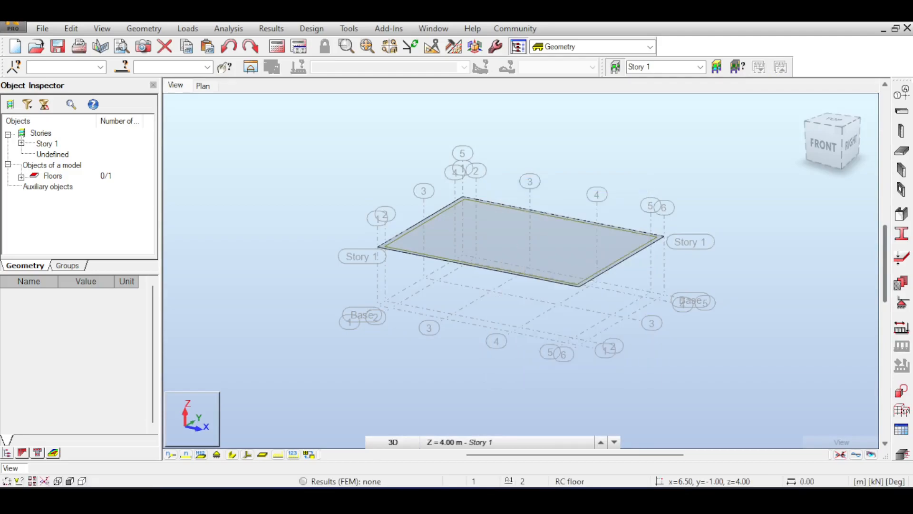
drag(318, 145, 707, 332)
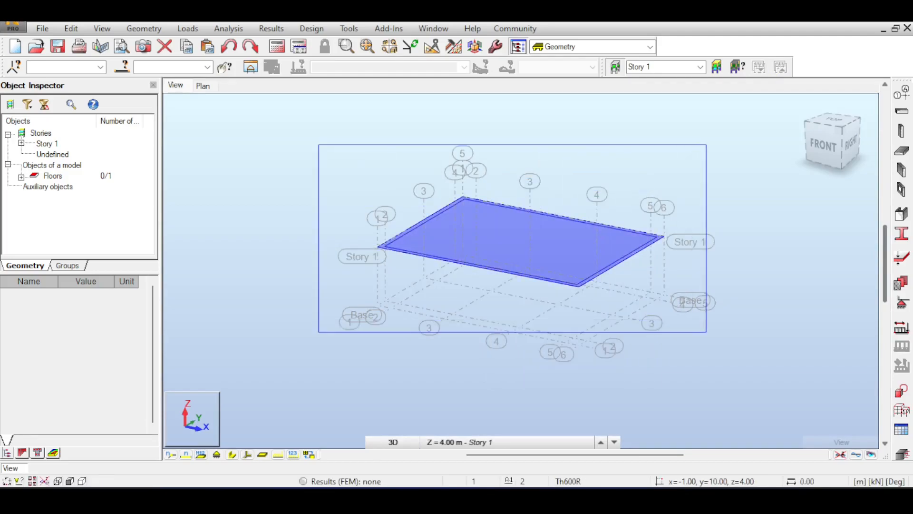
click(71, 29)
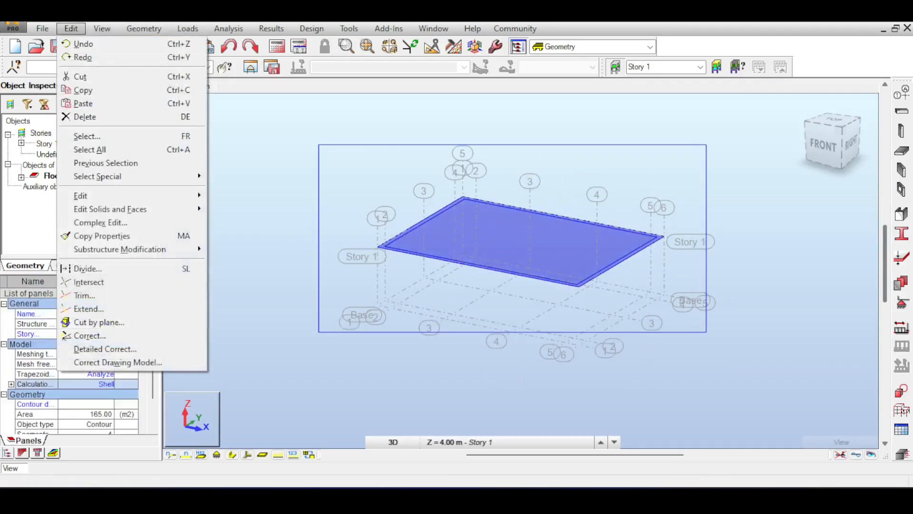
mouse_move(81, 195)
click(228, 195)
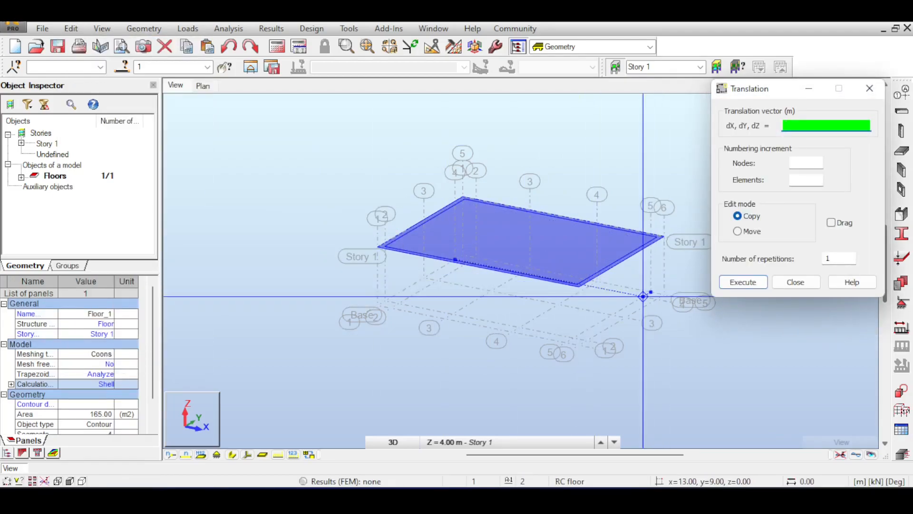
click(738, 231)
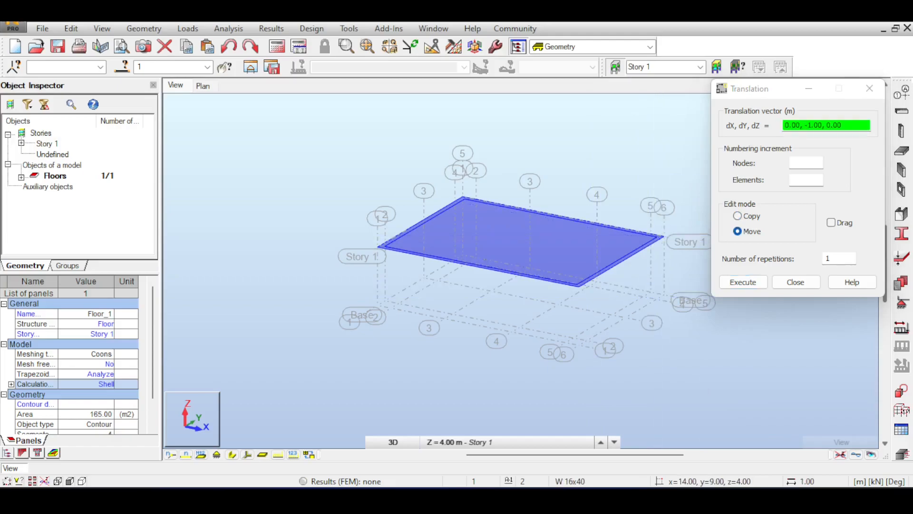
click(664, 295)
click(795, 282)
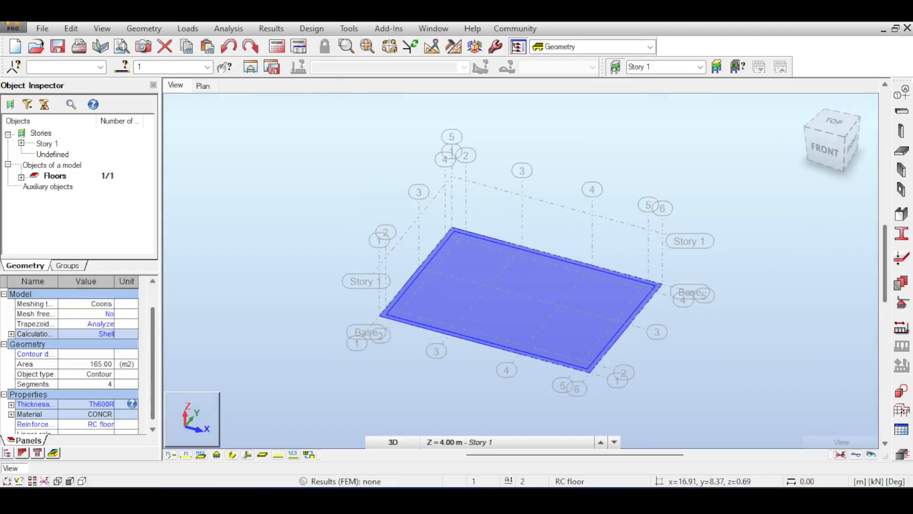
scroll(633, 305, up, 3)
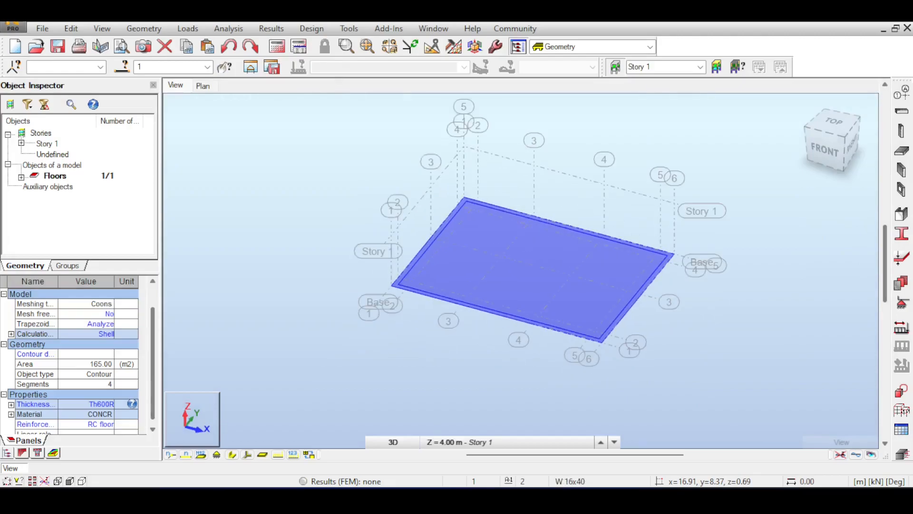
click(630, 167)
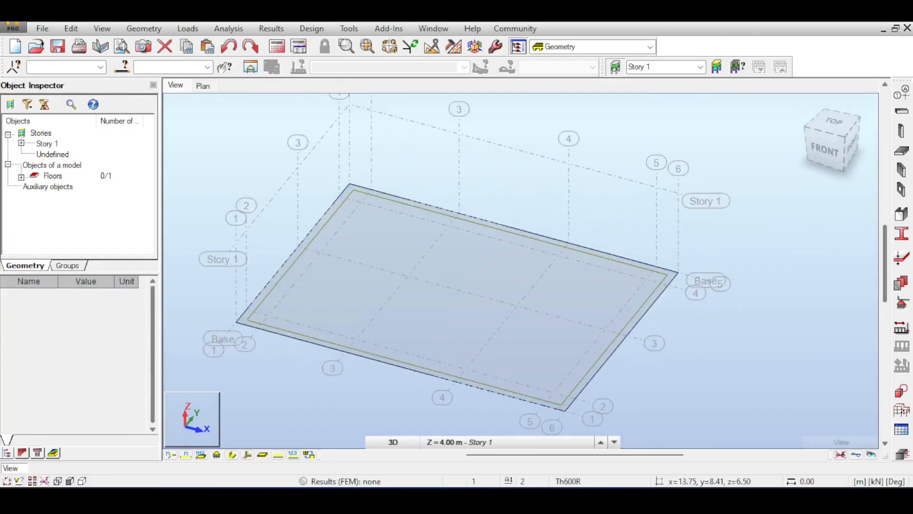
Place nodes at (0, 0, 0) and (4, 0, 0), plus one at x = 9, y = -1 on the slab edge.
middle_drag(566, 275, 573, 252)
click(143, 28)
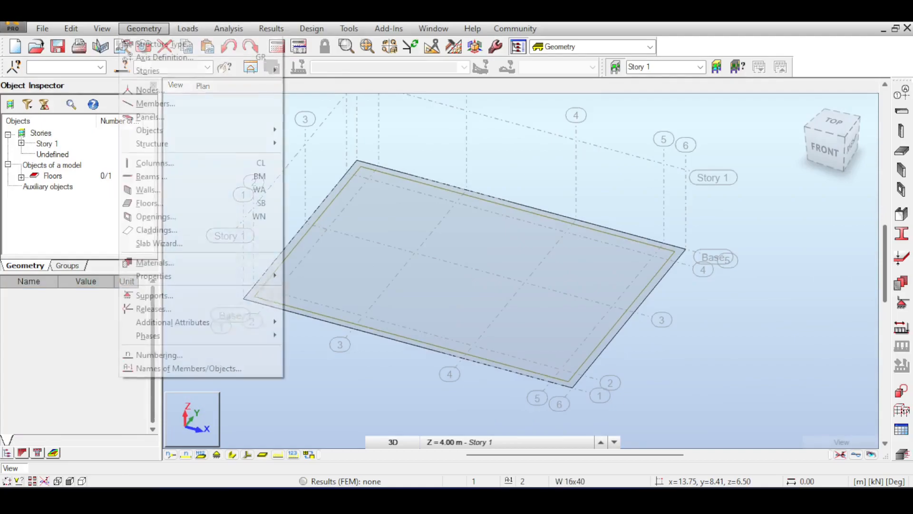
click(143, 90)
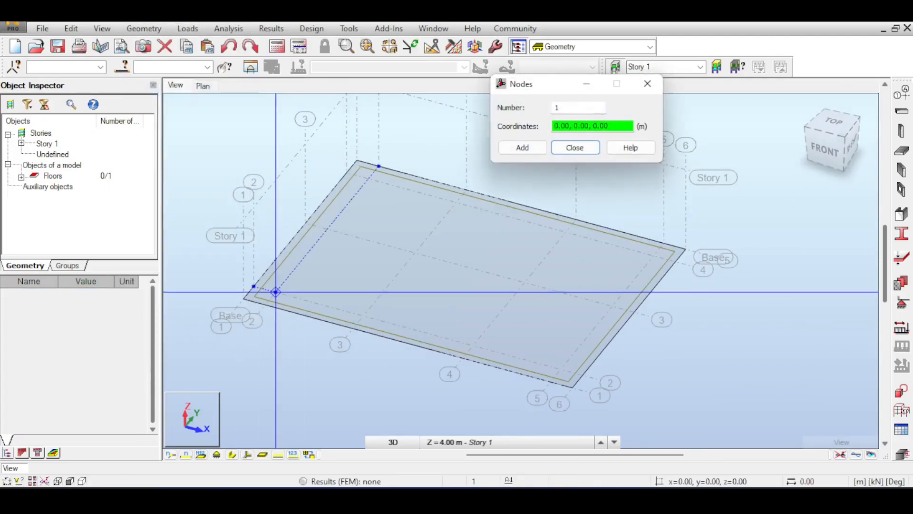
click(275, 292)
click(363, 315)
scroll(463, 357, up, 5)
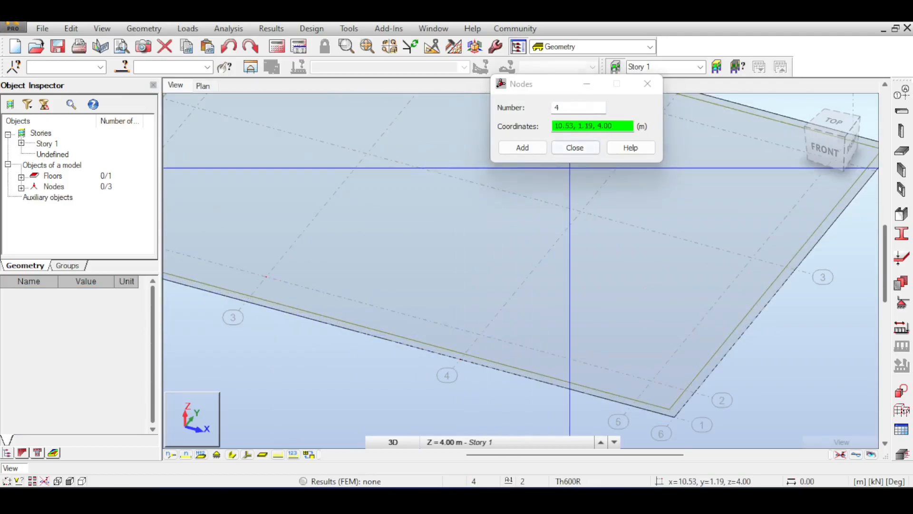
Delete the misplaced node on the slab edge at x = 9, y = -1.
click(648, 83)
drag(439, 310, 482, 391)
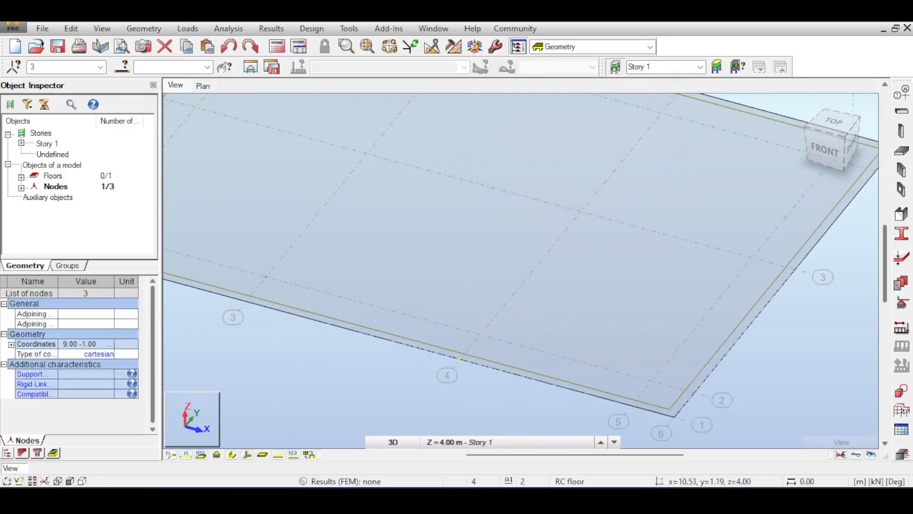
key(Delete)
scroll(803, 311, down, 4)
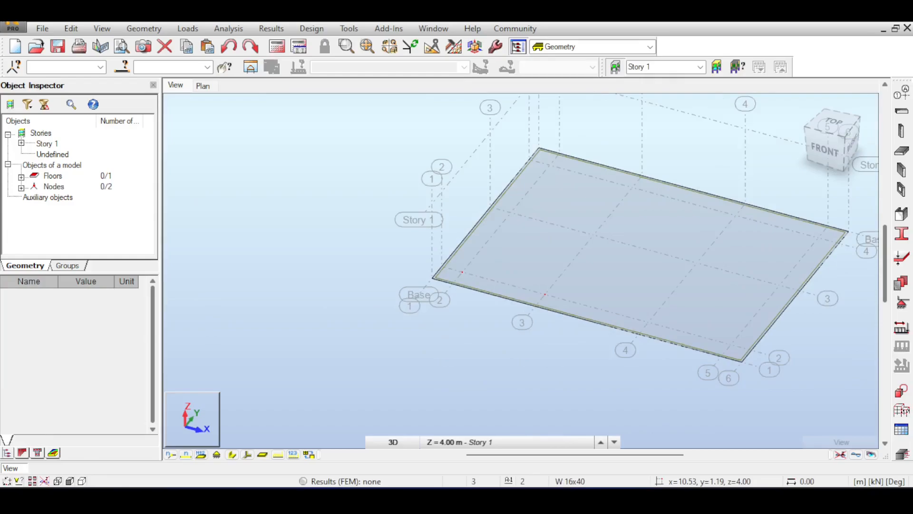
Add nodes at (9, 0, 0) and (13, 0, 0) to complete the front row of grid intersections.
click(143, 28)
click(152, 90)
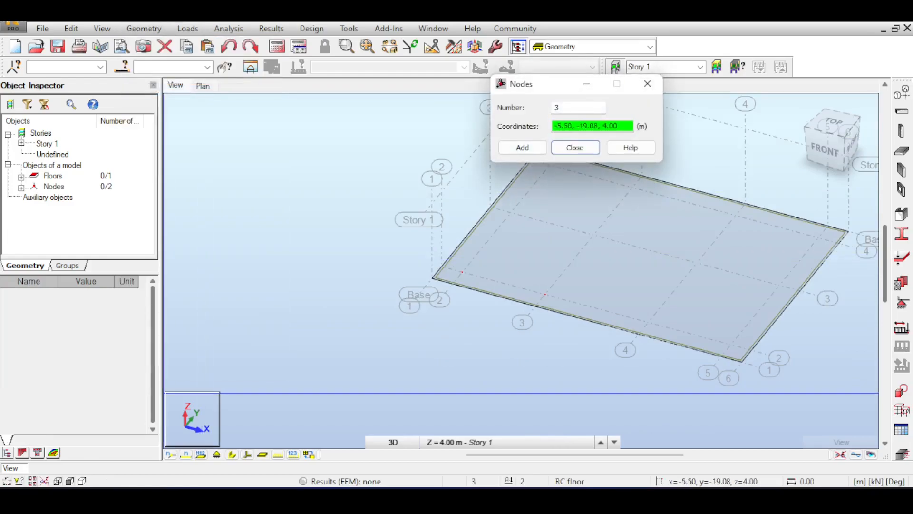
click(647, 323)
click(730, 344)
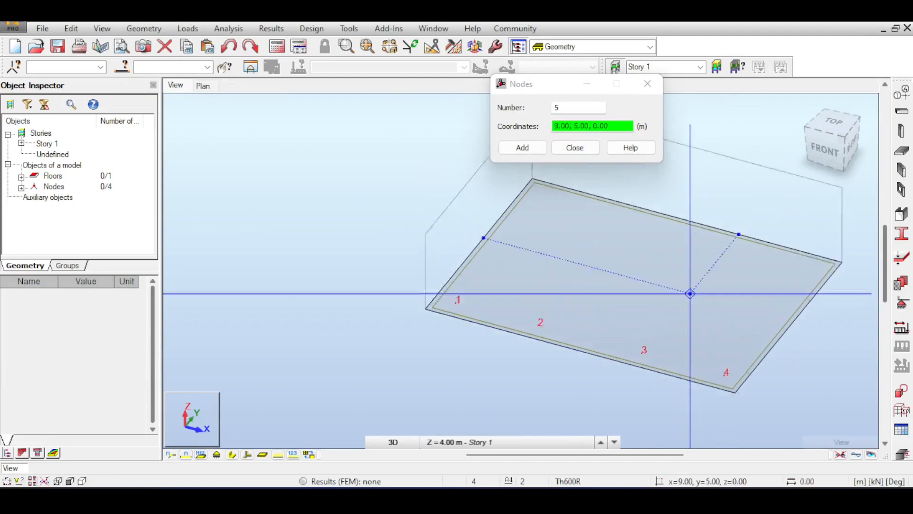
Add nodes at x = 0, 4, 9 and 13 m along the y = 5 and y = 9 axes at base level.
click(485, 271)
click(569, 293)
click(672, 321)
click(756, 342)
click(526, 222)
click(612, 245)
click(716, 271)
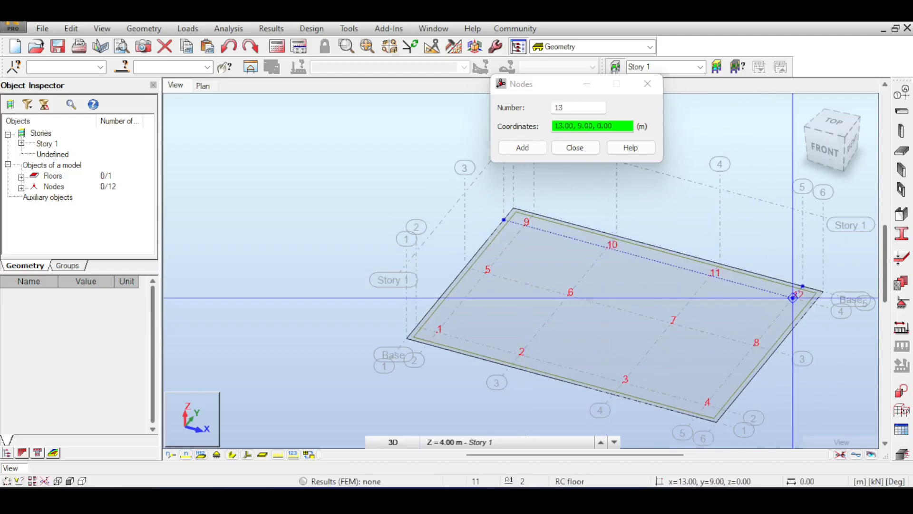
click(576, 148)
Define a dead load case DL1 and a live load case LL1.
click(901, 328)
click(639, 176)
click(579, 138)
click(566, 156)
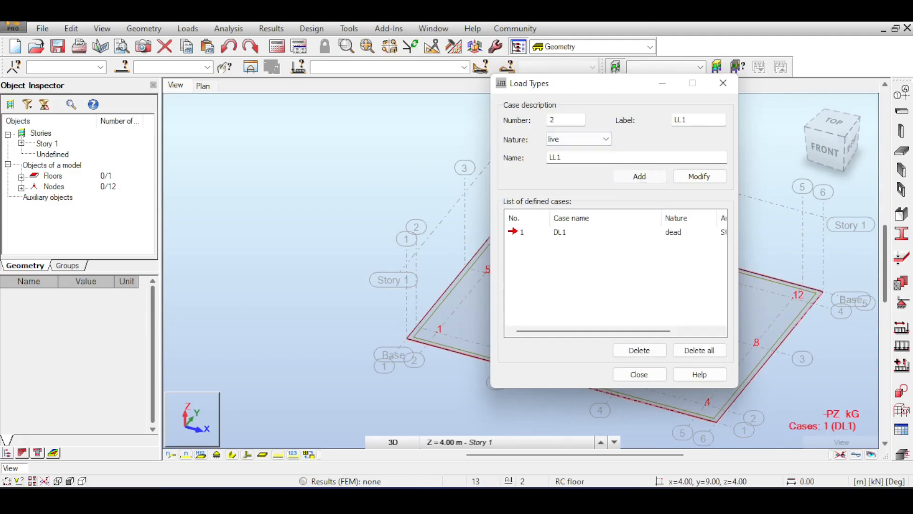
click(639, 374)
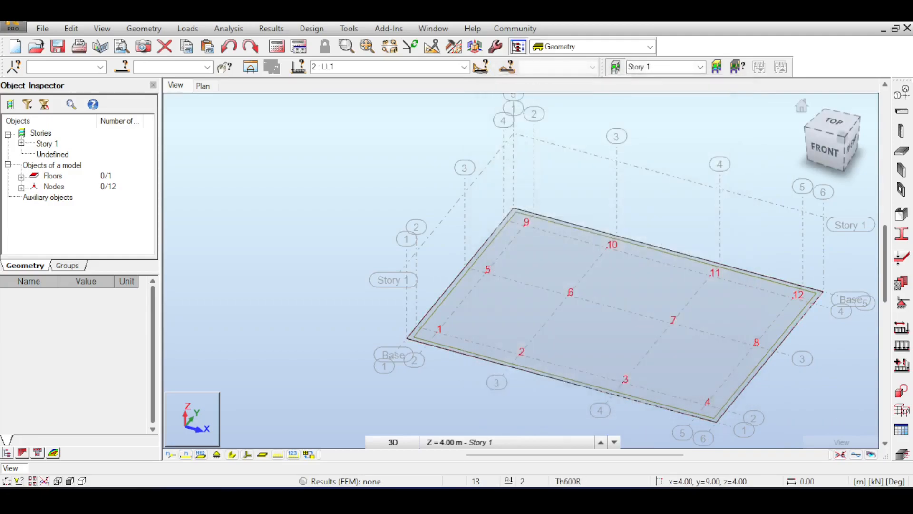
Examine the node layout from above and check the X positions in the structural axis definition.
drag(826, 133, 838, 170)
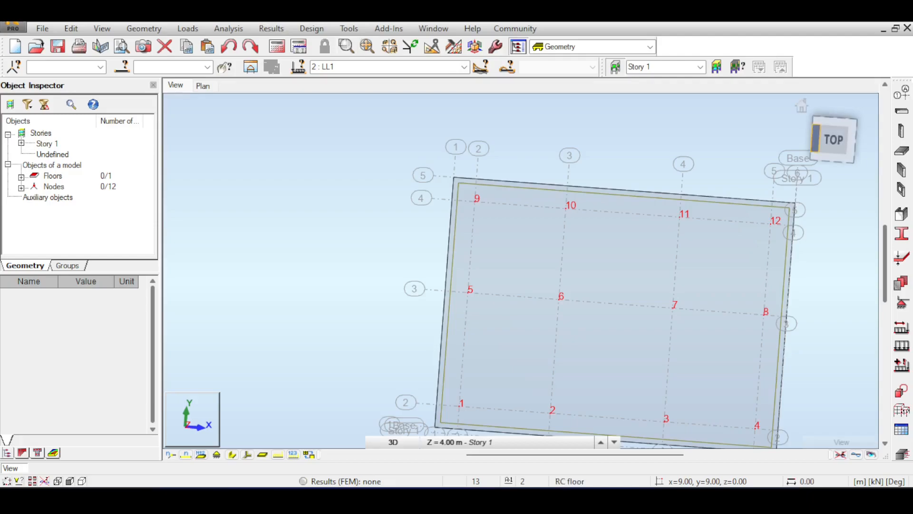
click(834, 139)
drag(833, 139, 847, 127)
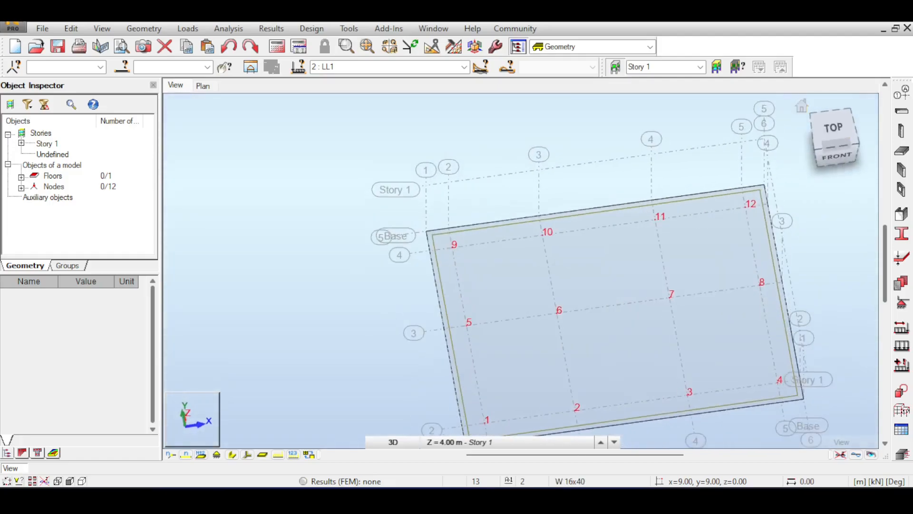
click(902, 92)
drag(752, 131, 250, 16)
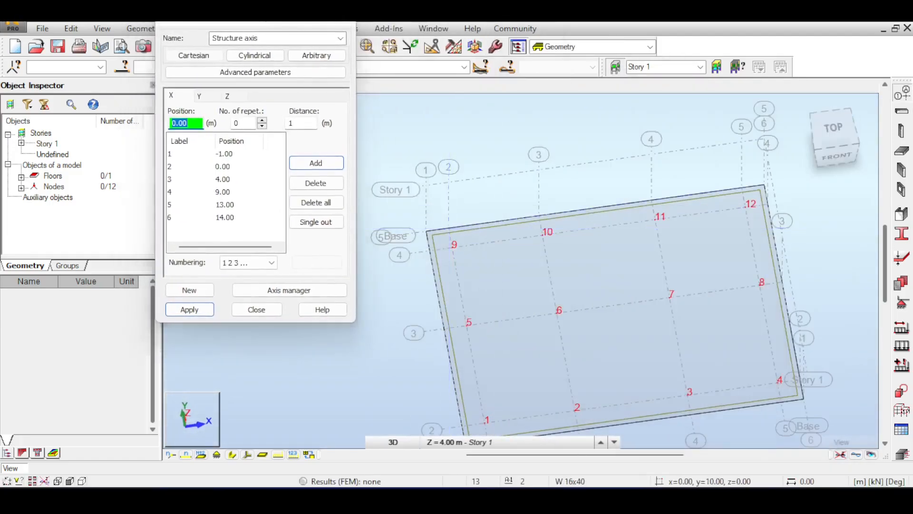
middle_drag(448, 228, 476, 167)
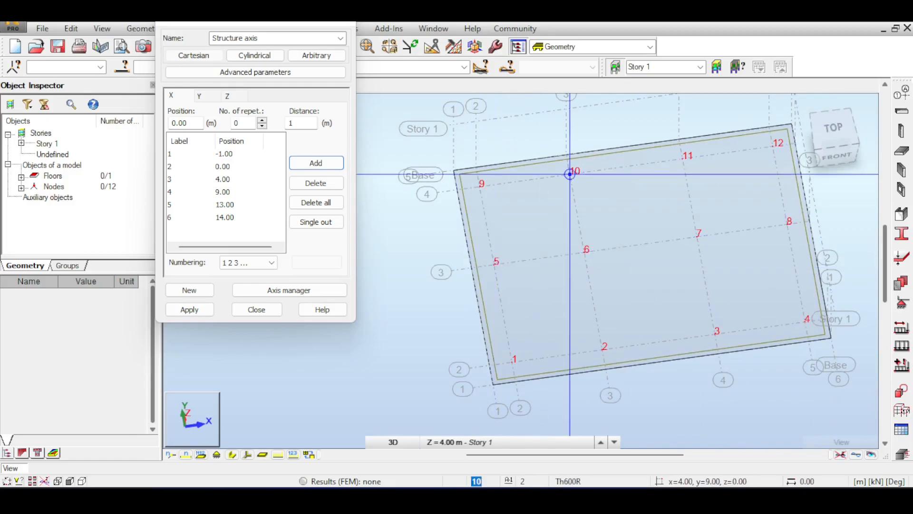
drag(304, 20, 272, 87)
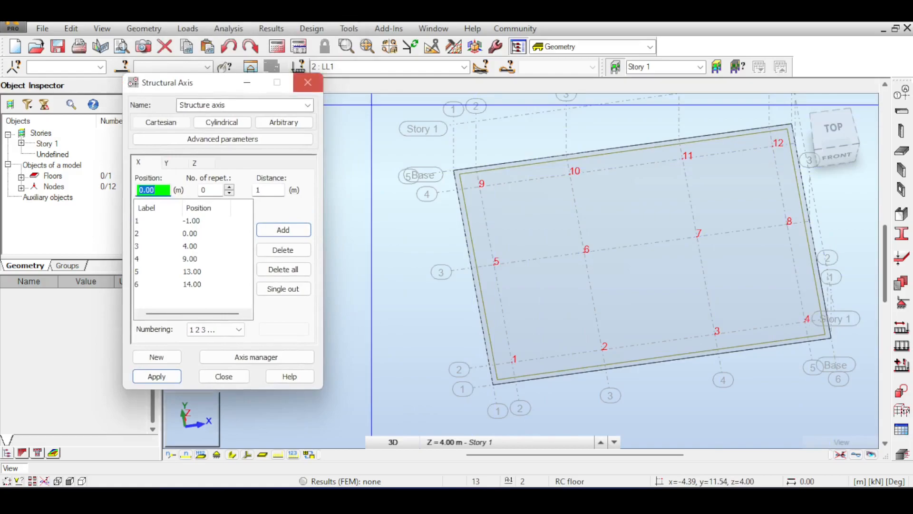
click(308, 82)
Add dimension lines between nodes 9-10, 10-11 and 11-12, and between nodes 10-6 and 6-2.
click(349, 28)
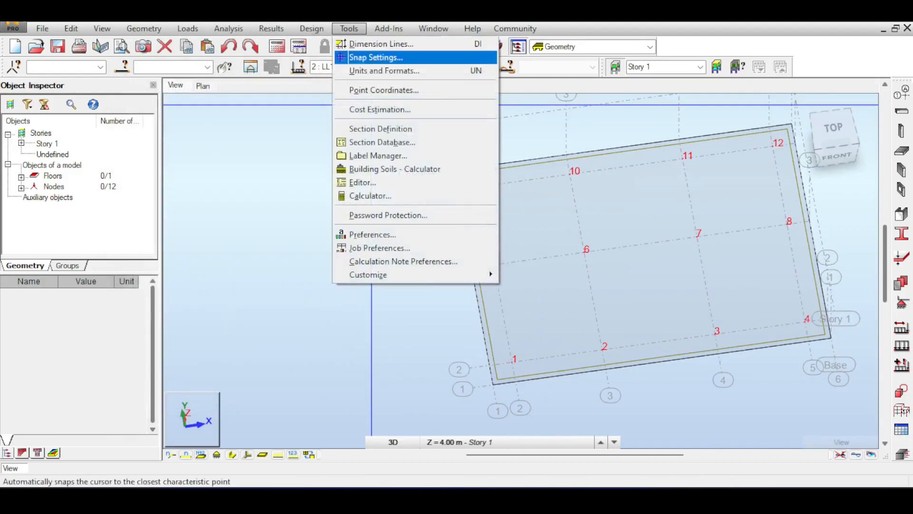
click(378, 44)
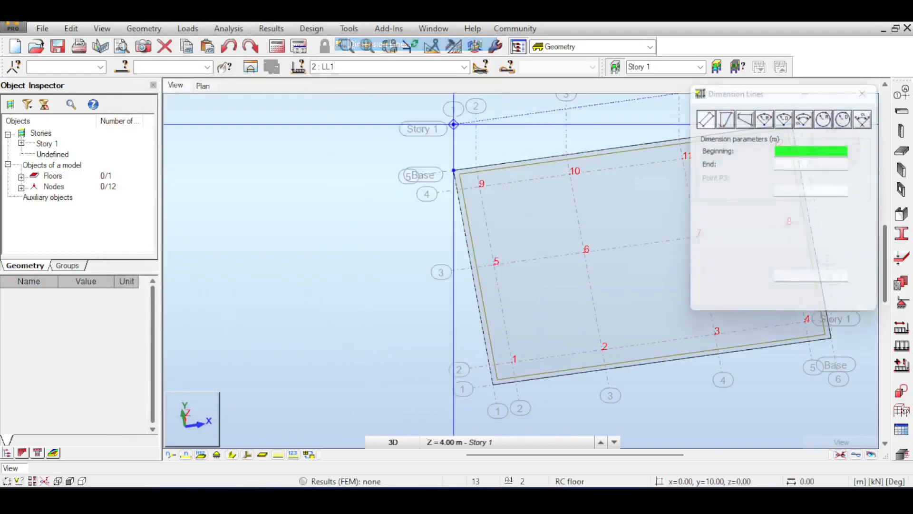
click(476, 186)
click(570, 174)
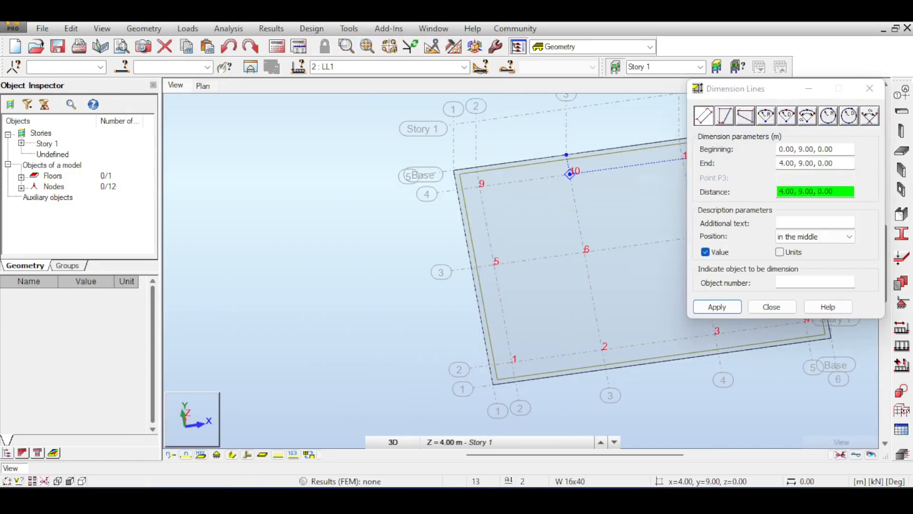
click(523, 189)
scroll(465, 190, up, 2)
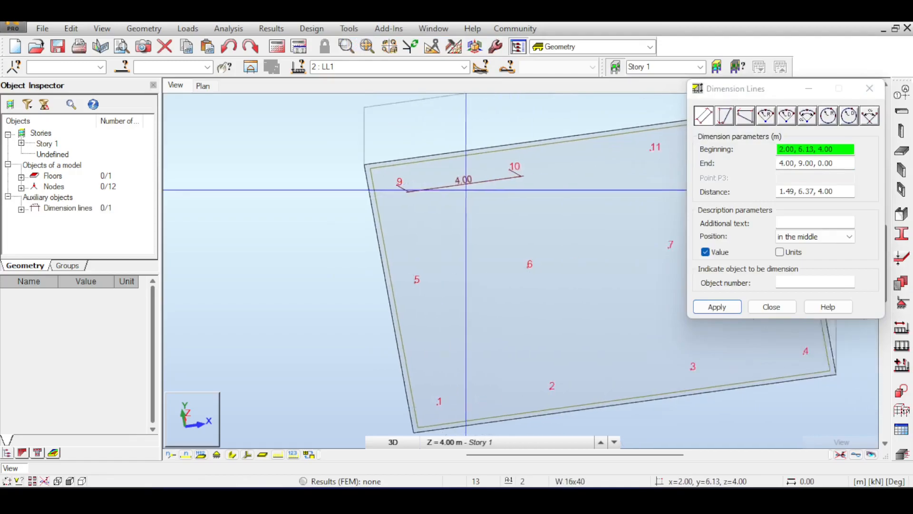
scroll(466, 190, down, 2)
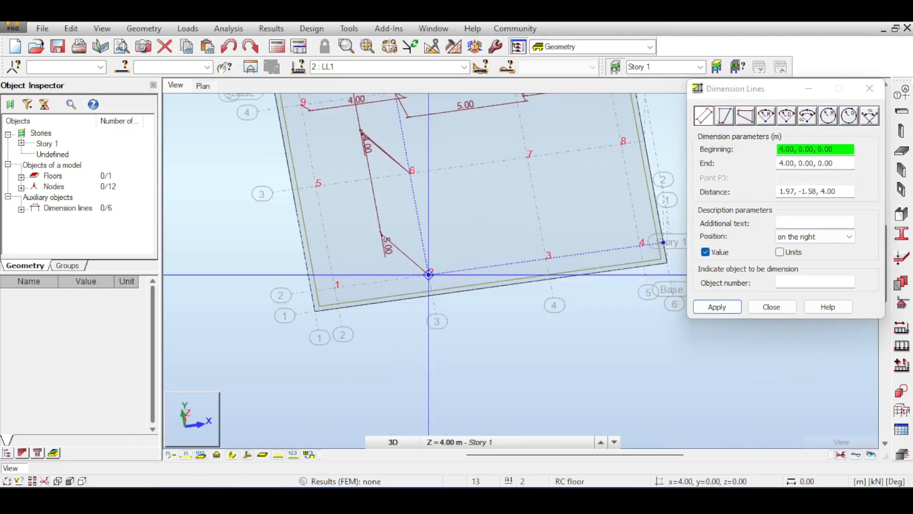
scroll(509, 237, down, 1)
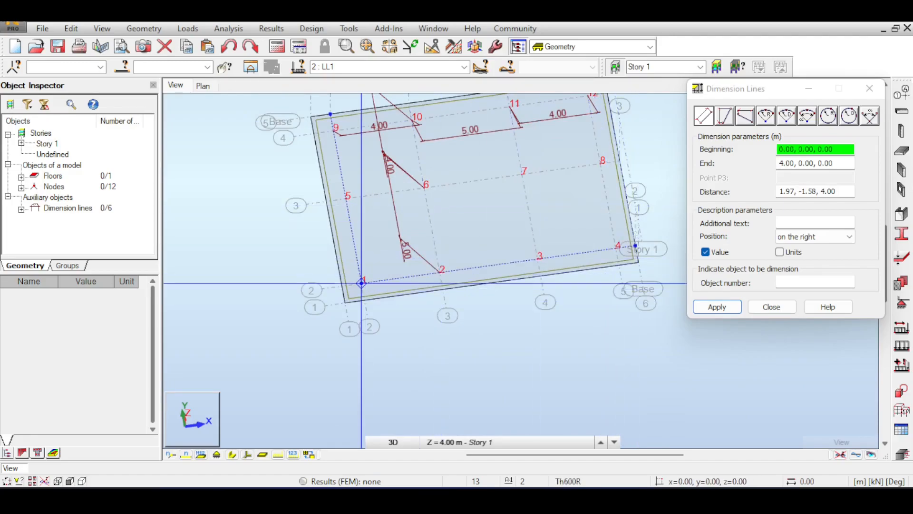
scroll(415, 277, up, 5)
scroll(531, 218, down, 4)
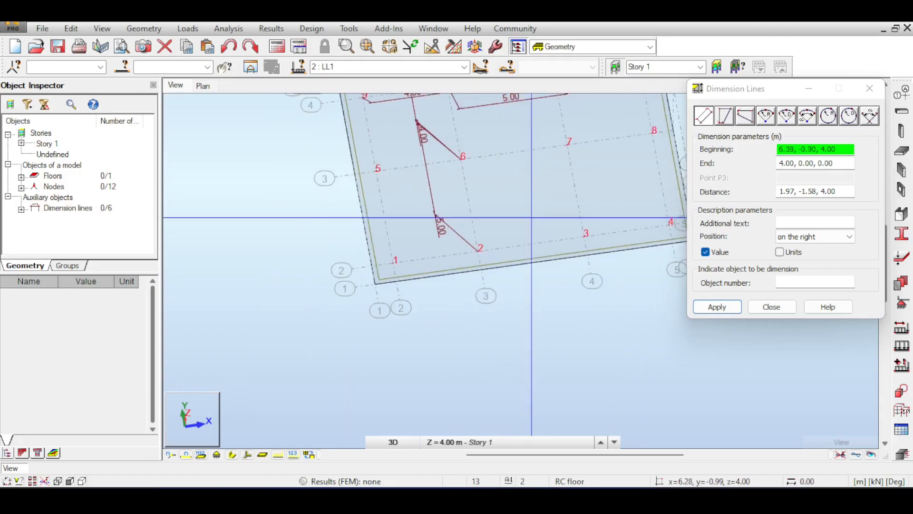
scroll(468, 161, down, 2)
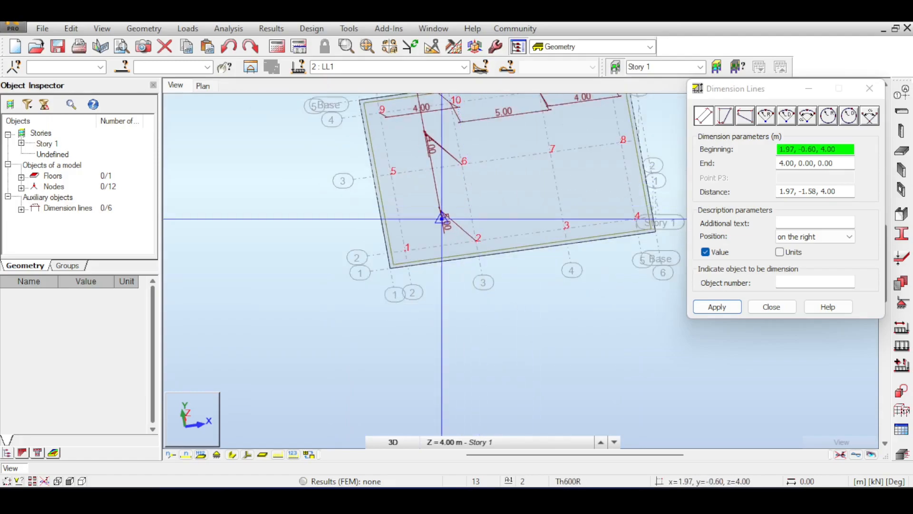
scroll(441, 219, up, 3)
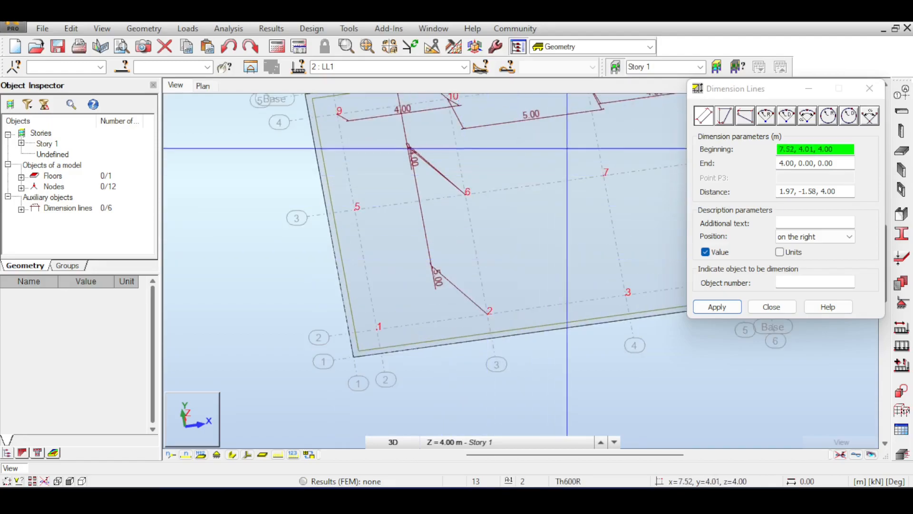
middle_drag(567, 148, 569, 220)
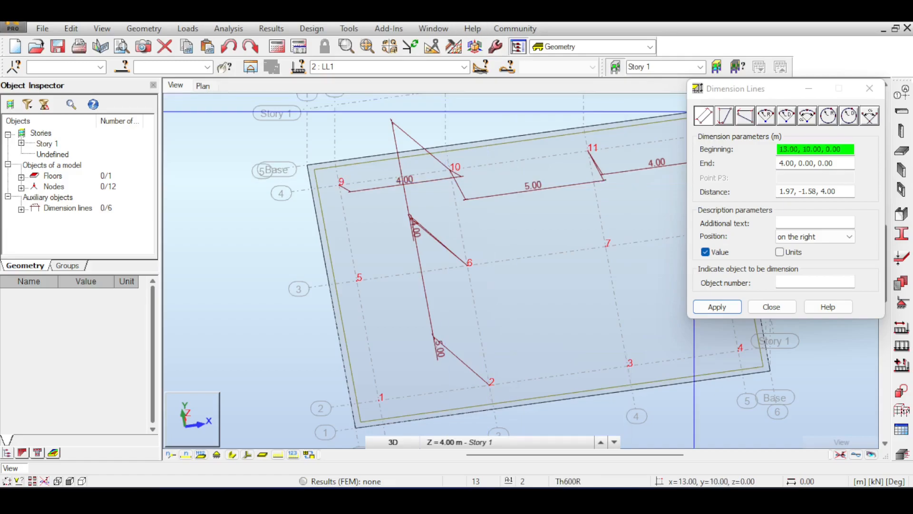
Finish dimensioning the node spacing and close the dimension line definition.
click(870, 88)
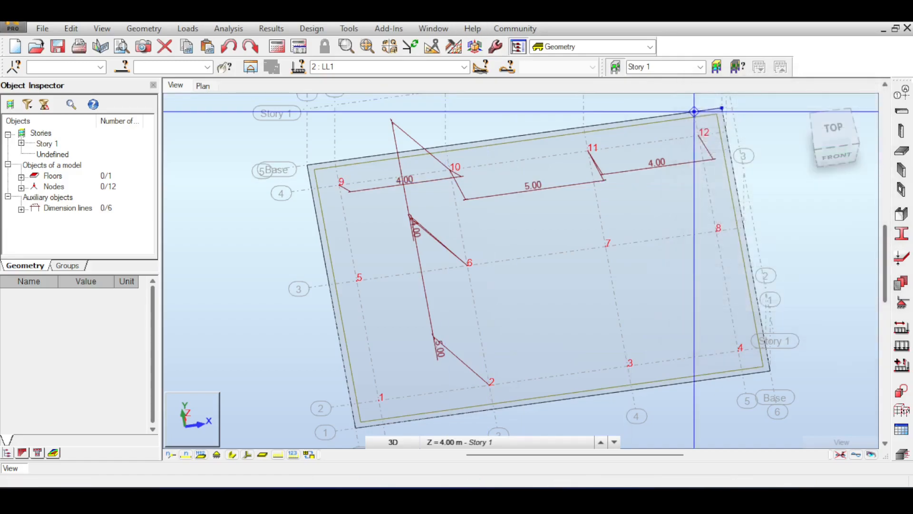
scroll(357, 158, up, 2)
scroll(476, 179, down, 2)
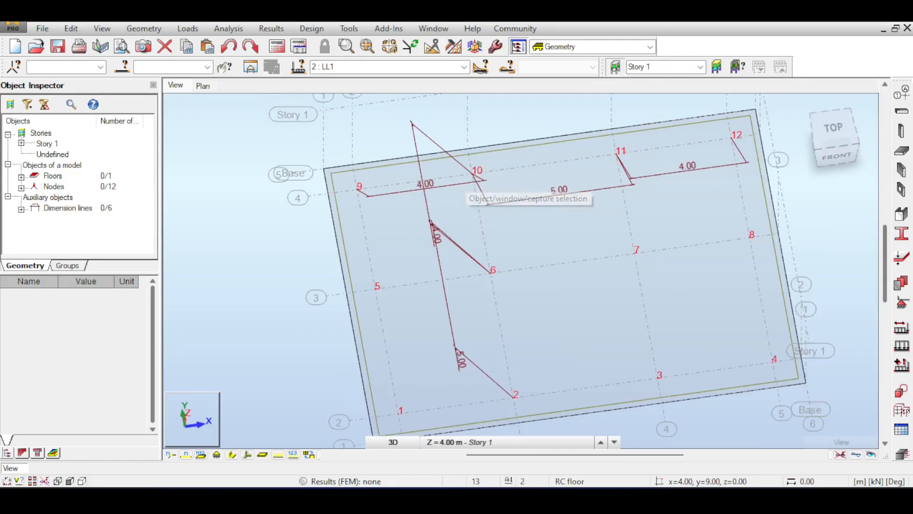
scroll(375, 177, up, 3)
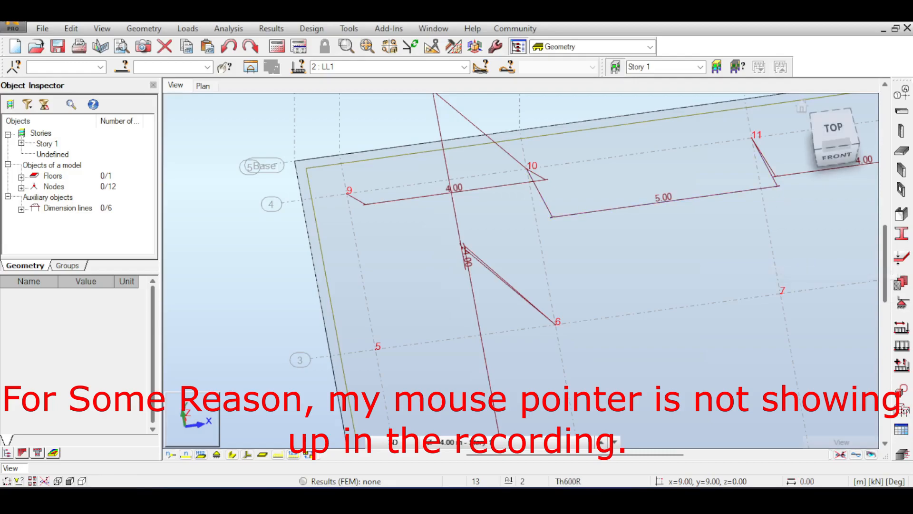
Define a nodal force with FZ = -240 kN in load case DL1.
click(901, 345)
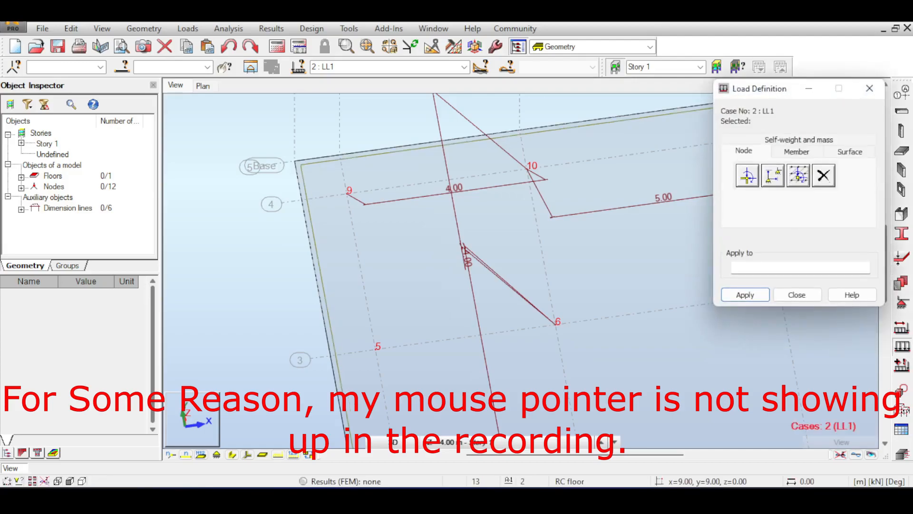
scroll(478, 155, down, 4)
middle_drag(478, 155, 410, 165)
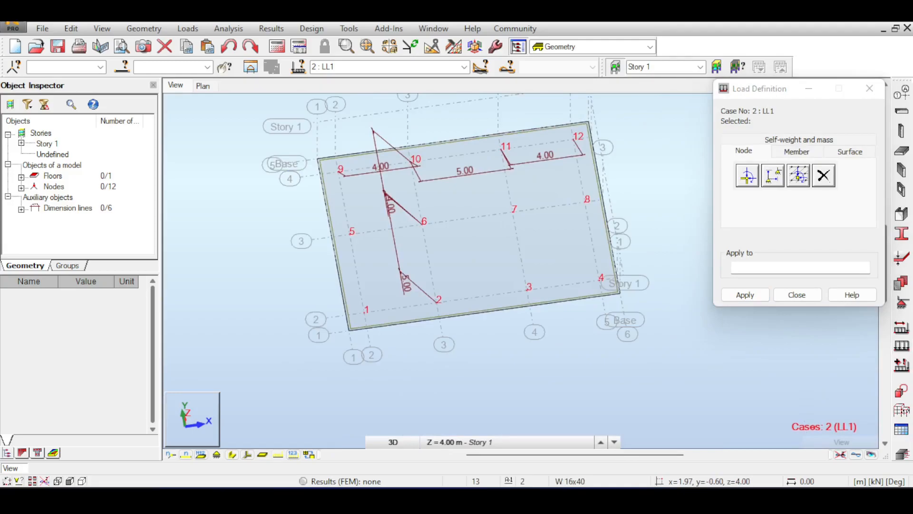
click(747, 176)
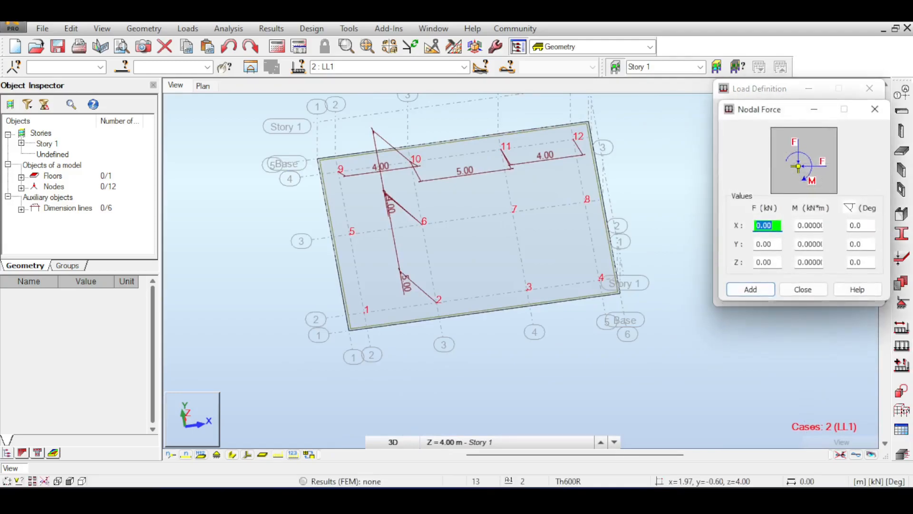
click(464, 67)
key(Up)
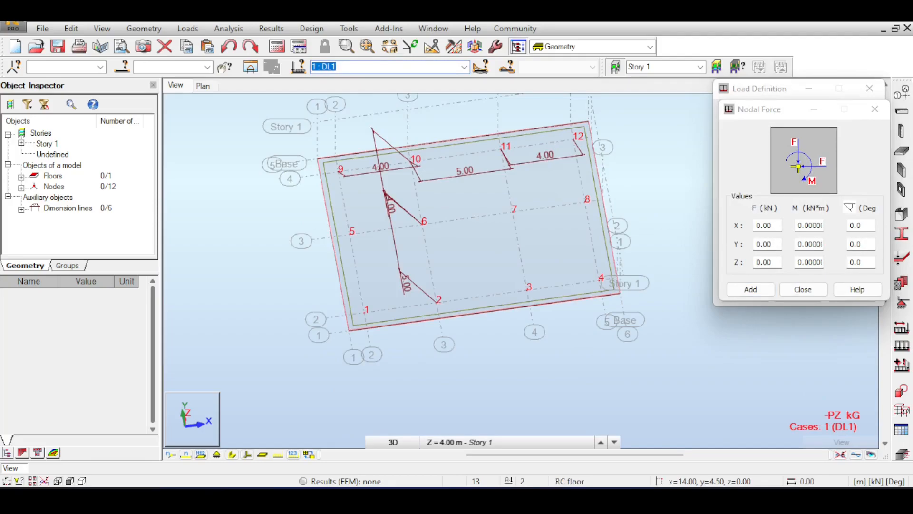
double_click(764, 263)
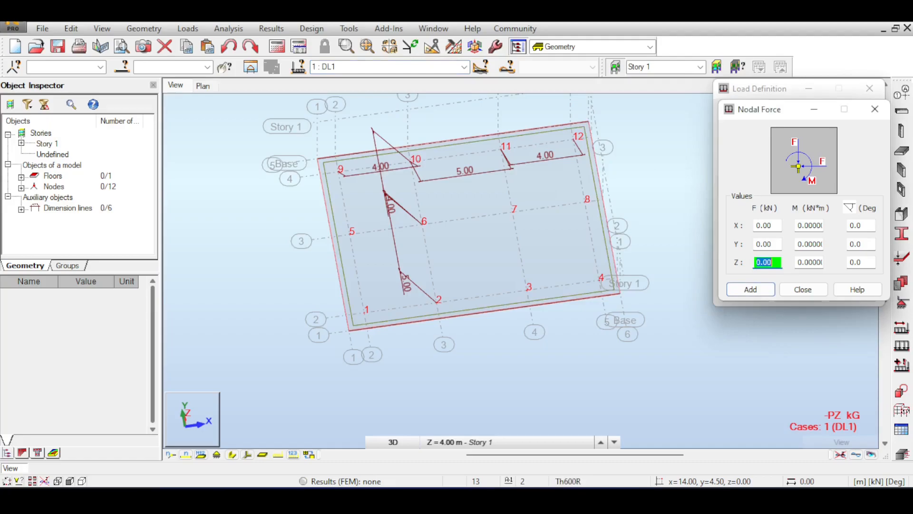
text(-240)
key(Return)
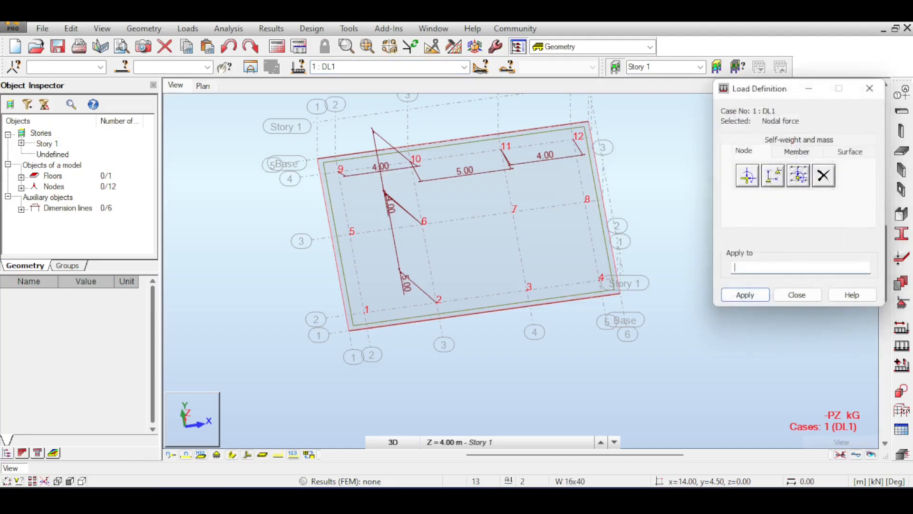
Apply the -240 kN nodal force to the four corner nodes 1, 4, 9 and 12.
drag(601, 99, 551, 164)
ctrl+drag(665, 257, 622, 281)
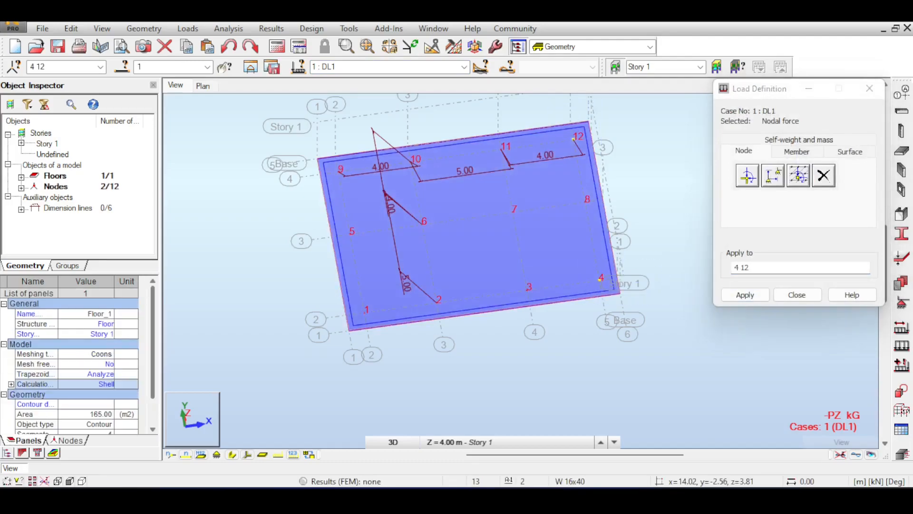
ctrl+drag(325, 284, 377, 332)
ctrl+drag(261, 118, 348, 191)
click(746, 295)
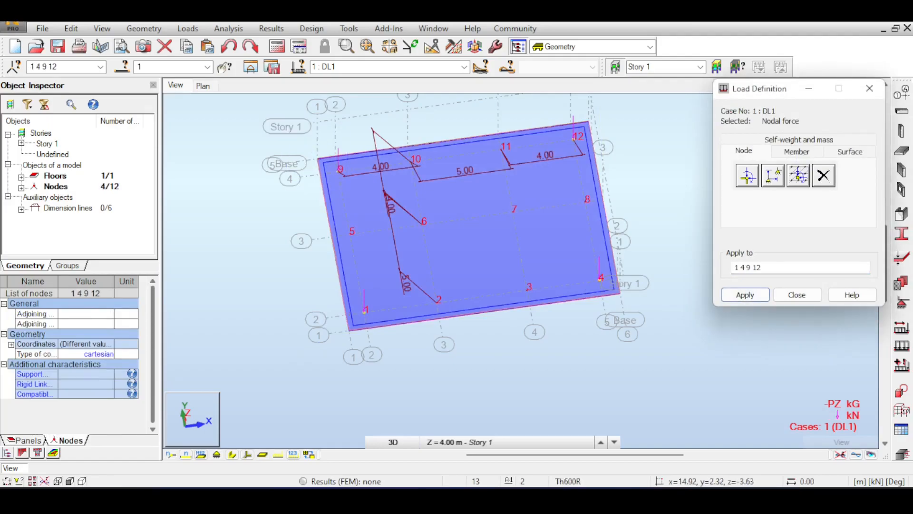
Define a new nodal force with FZ = -540 kN for load case DL1.
click(747, 177)
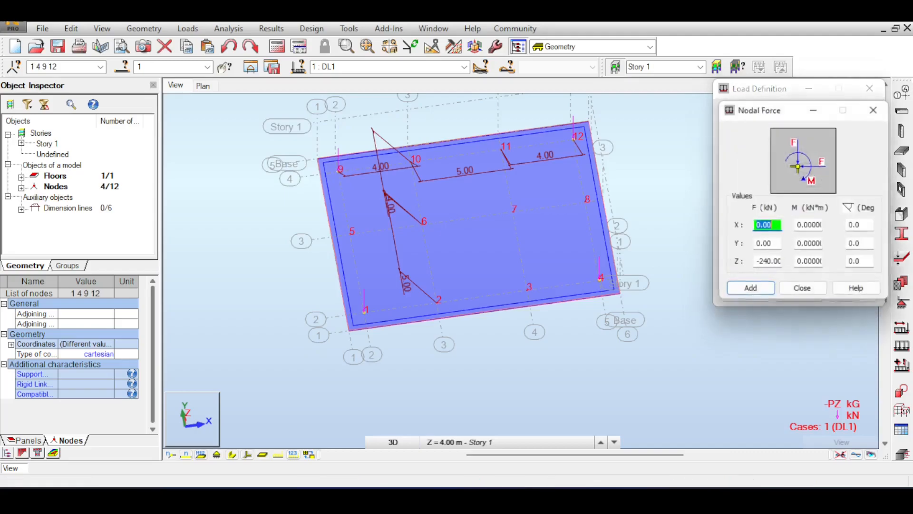
click(875, 109)
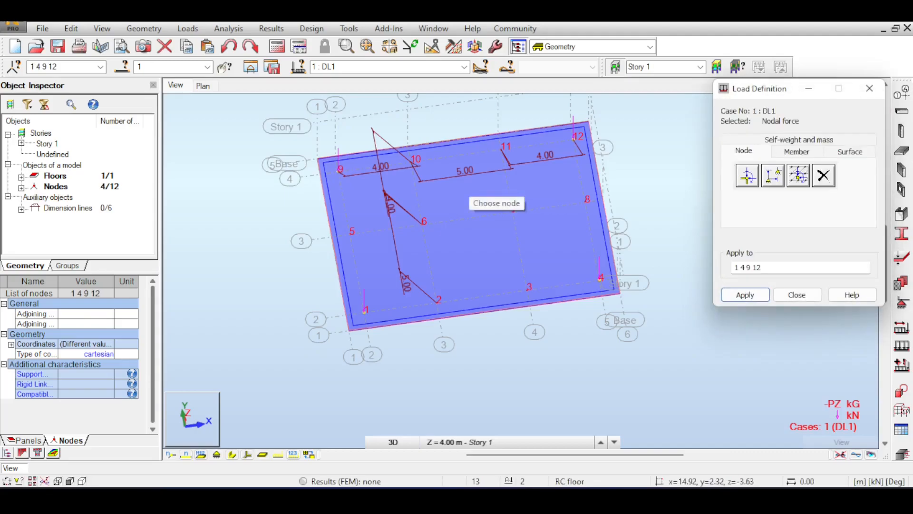
scroll(414, 162, up, 3)
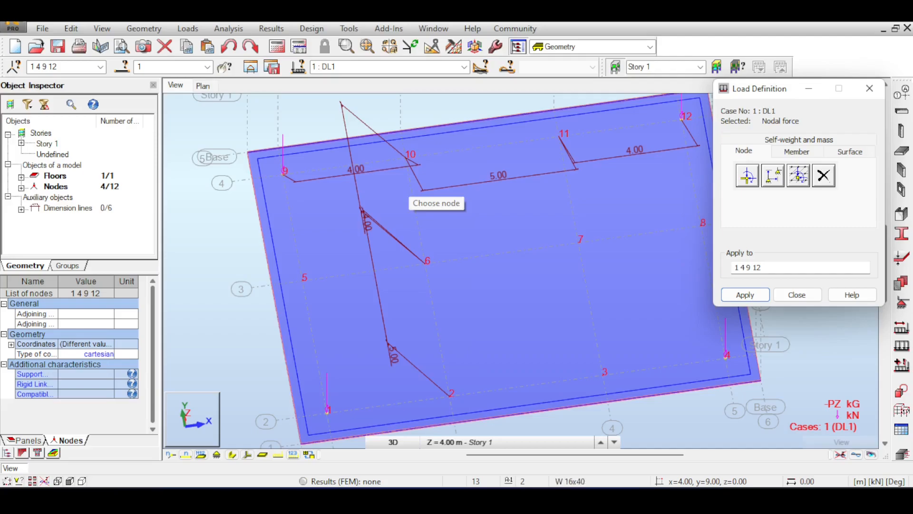
click(748, 175)
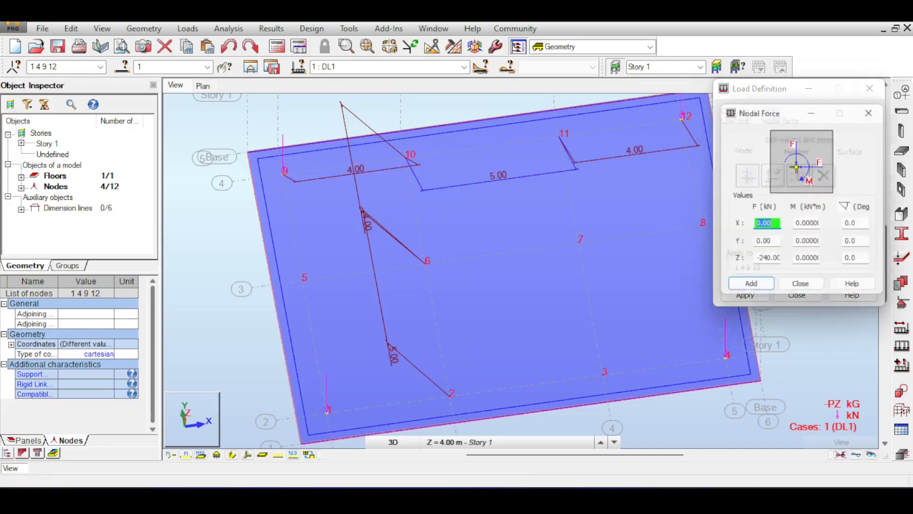
double_click(767, 262)
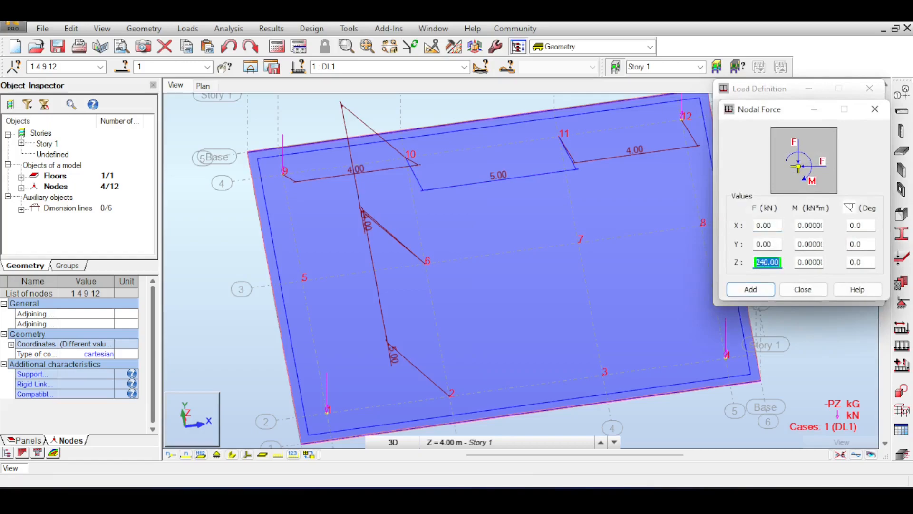
text(540)
text(-)
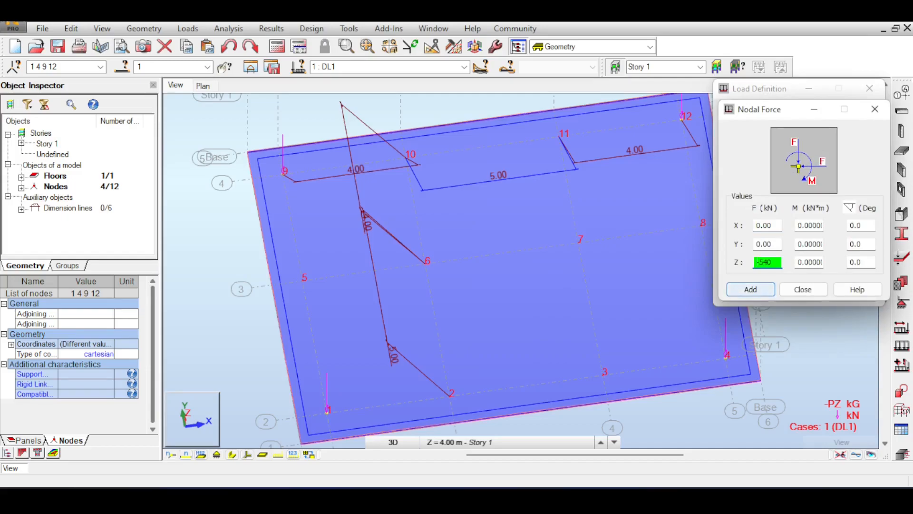
click(751, 289)
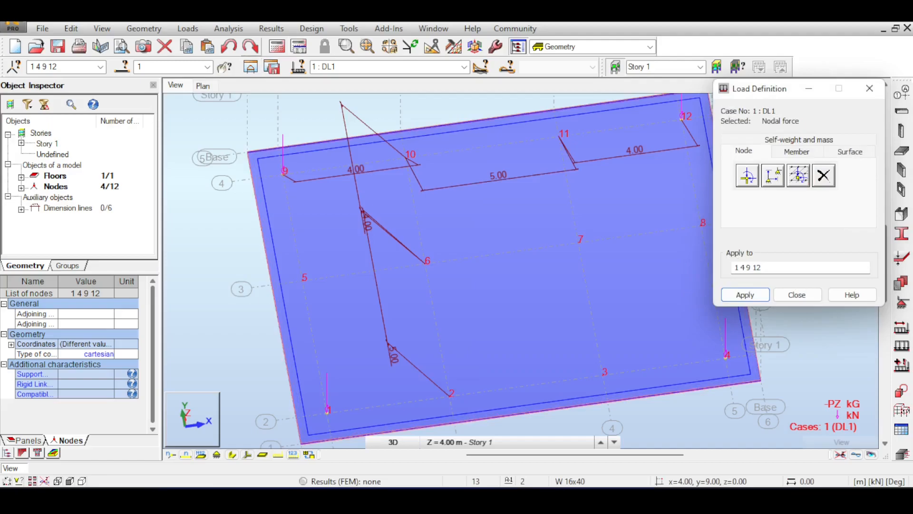
Replace the node selection with edge nodes 2, 3, 5, 8, 10 and 11 and apply the -540 kN force to them.
drag(764, 267, 731, 268)
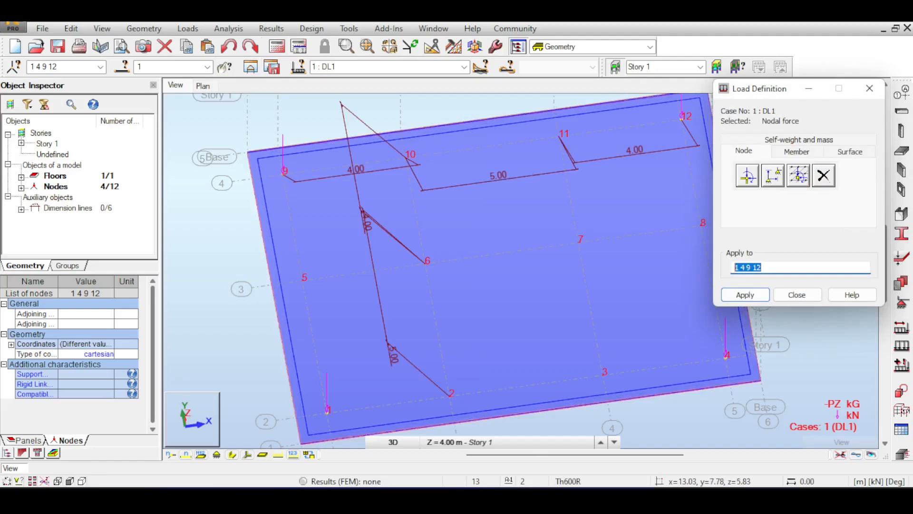
key(BackSpace)
drag(384, 96, 574, 180)
ctrl+drag(678, 190, 713, 246)
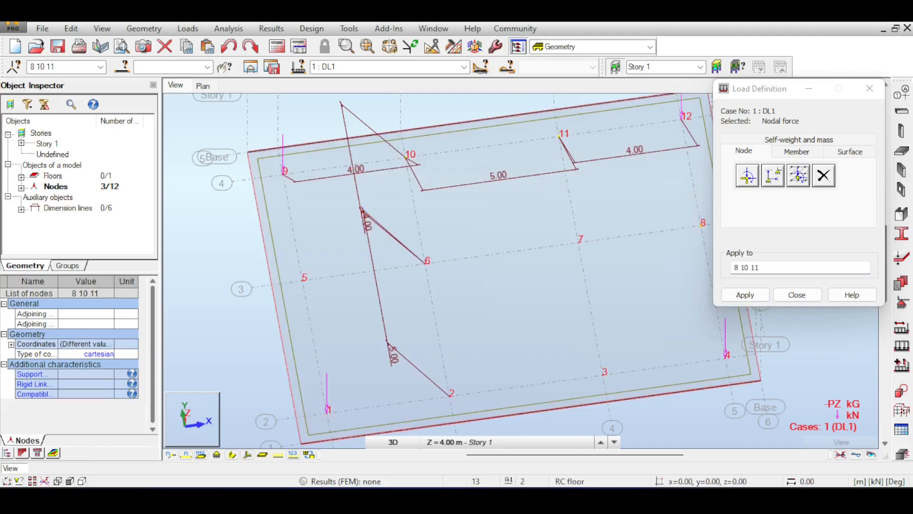
mouse_move(418, 355)
ctrl+mouse_down()
mouse_move(610, 435)
mouse_move(619, 425)
ctrl+mouse_up()
ctrl+drag(245, 242, 327, 314)
click(745, 295)
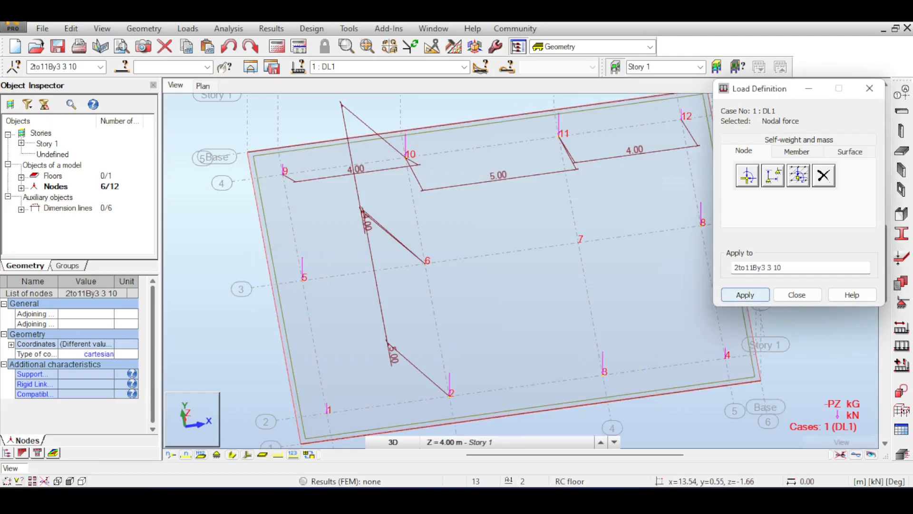
Briefly display the load value labels to check the forces on the corner and edge nodes.
scroll(566, 259, down, 1)
middle_drag(566, 259, 486, 221)
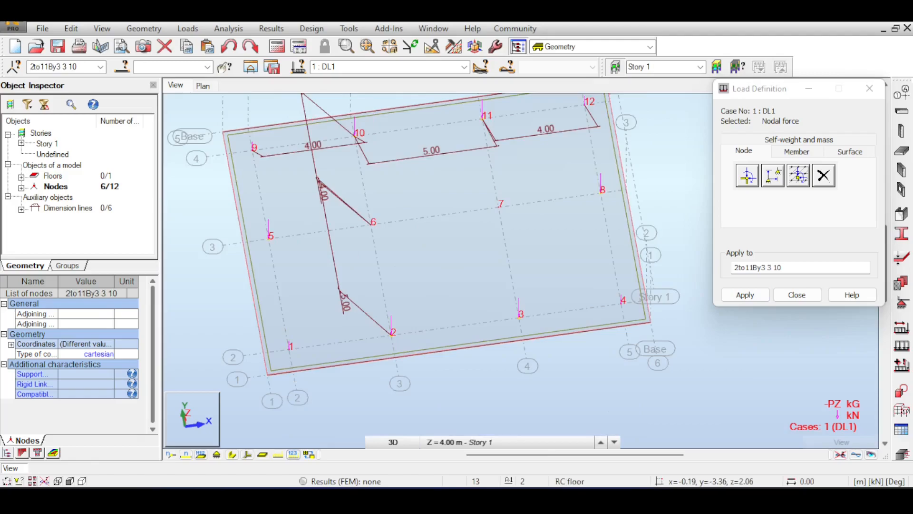
click(293, 454)
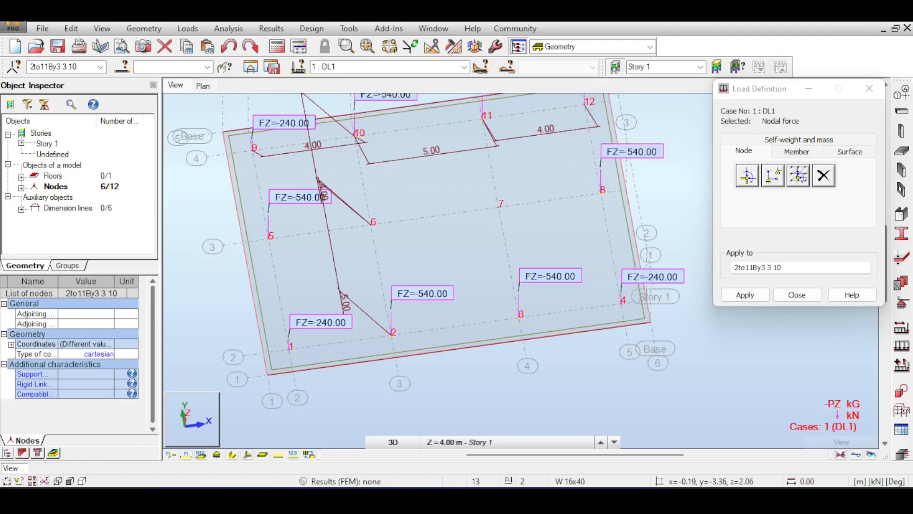
click(293, 454)
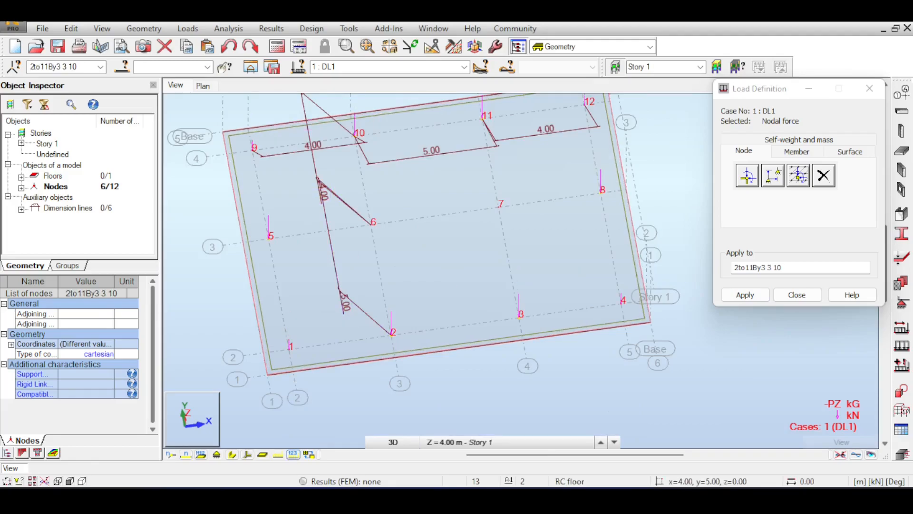
Define a nodal force with FZ = -1200 kN for the interior columns in load case DL1.
scroll(491, 198, up, 2)
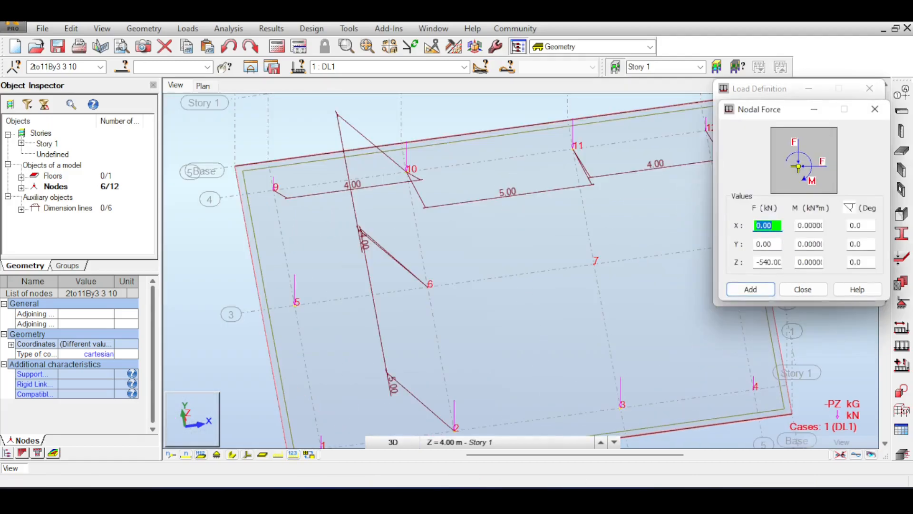
double_click(767, 262)
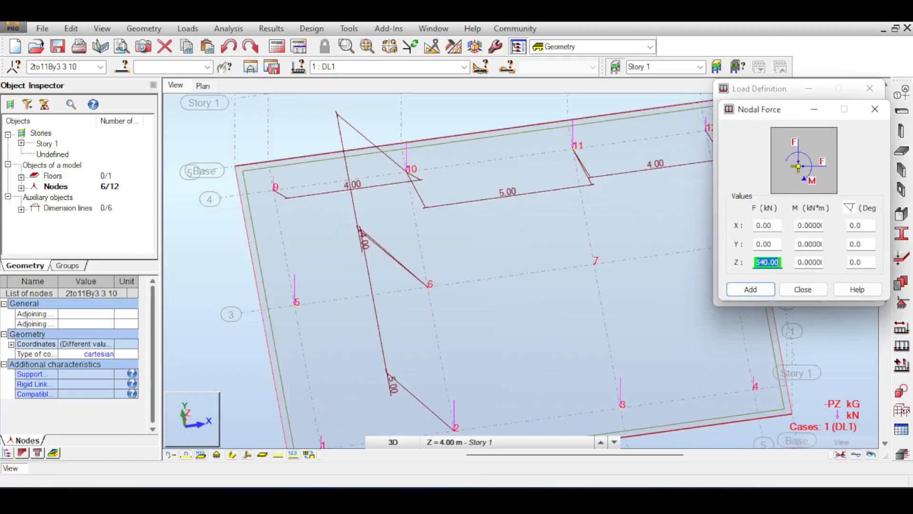
text(100)
key(BackSpace)
key(BackSpace)
text(200)
key(Return)
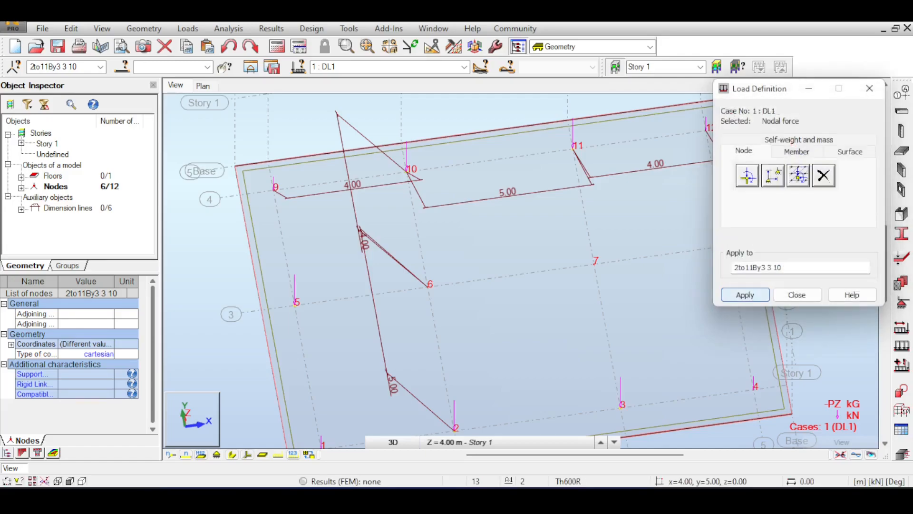
Clear the previous node list and apply the -1200 kN force to interior nodes 6 and 7.
key(Delete)
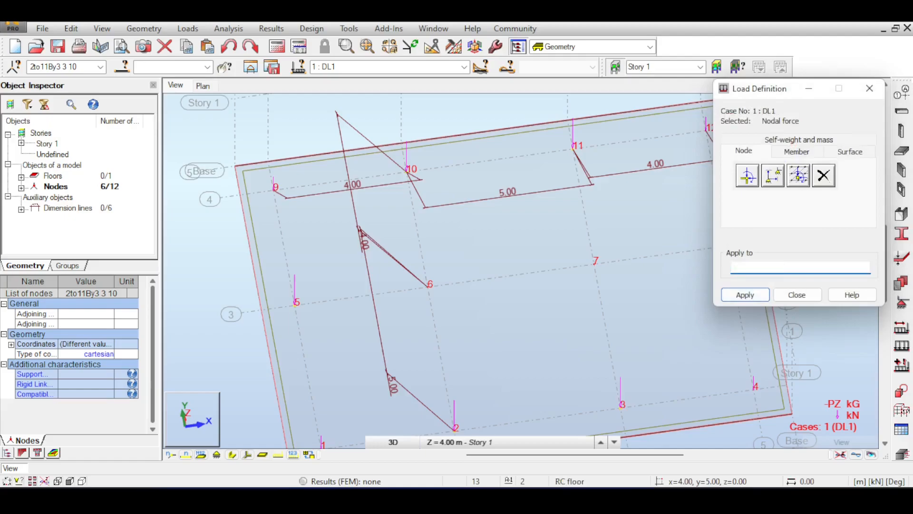
middle_drag(602, 227, 594, 180)
scroll(594, 180, down, 2)
drag(458, 189, 599, 219)
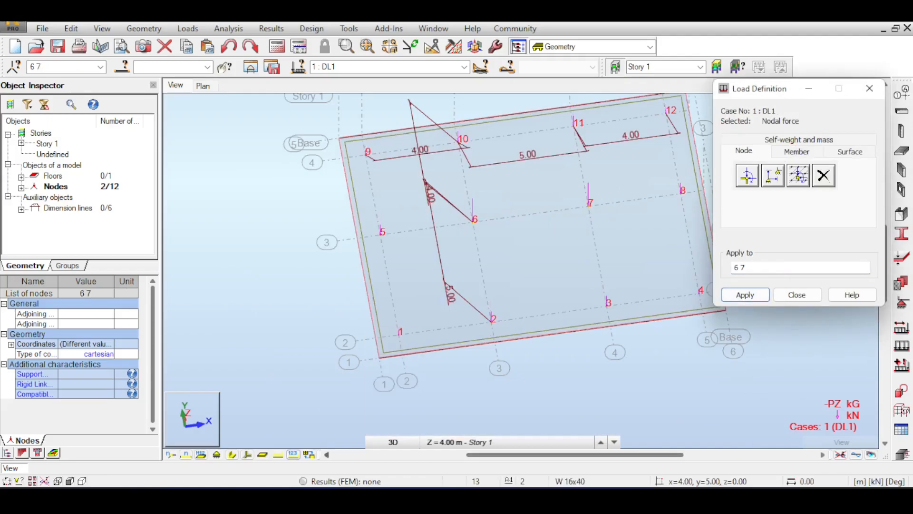
Turn on the load value labels and review the DL1 forces across the whole slab.
click(293, 454)
scroll(448, 281, down, 2)
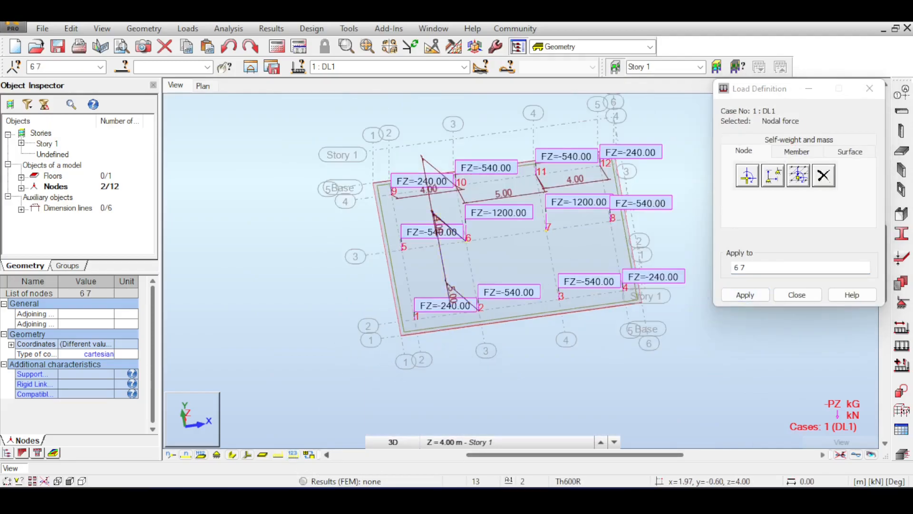
middle_drag(447, 287, 385, 313)
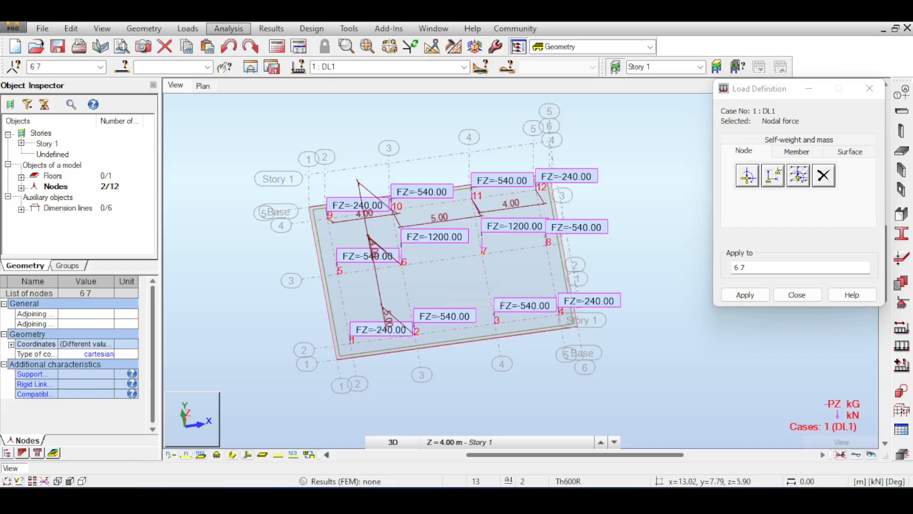
Open the load table, close the load definition dialog, and duplicate the three DL1 nodal force rows below the existing entries.
click(188, 29)
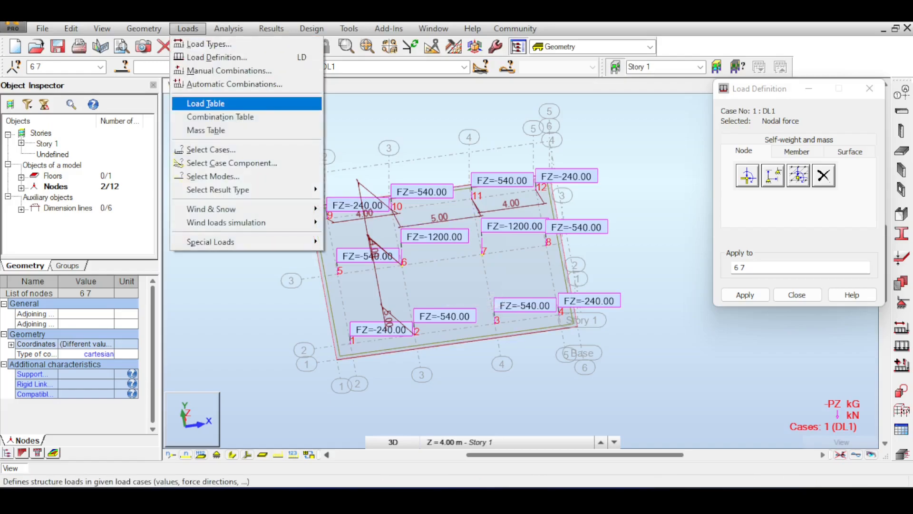
click(205, 104)
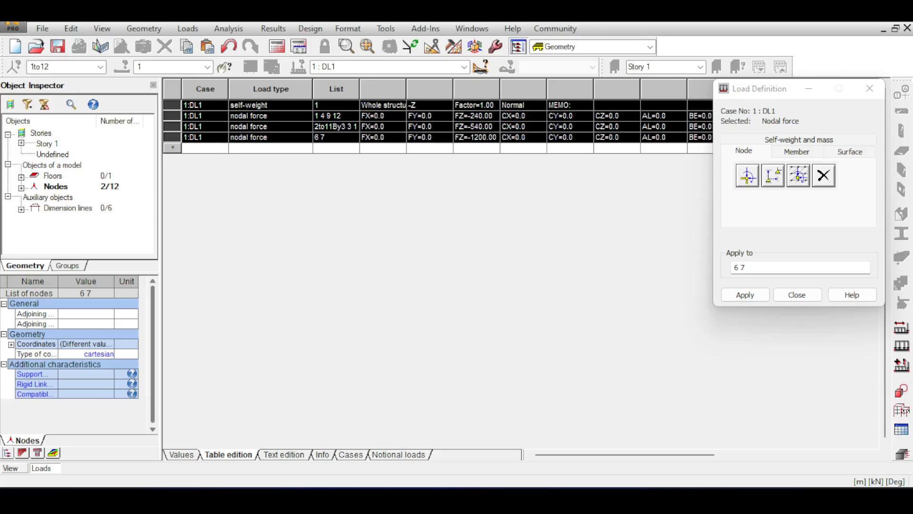
click(869, 88)
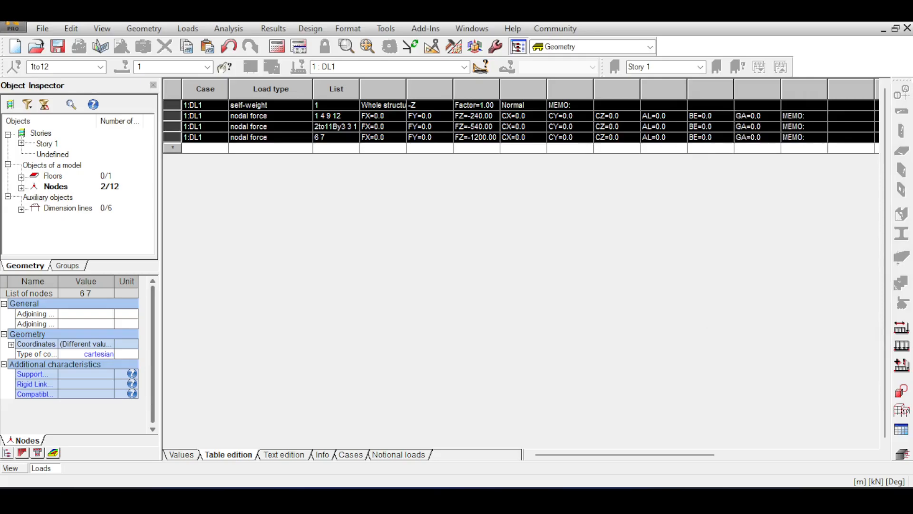
click(172, 116)
drag(173, 116, 172, 137)
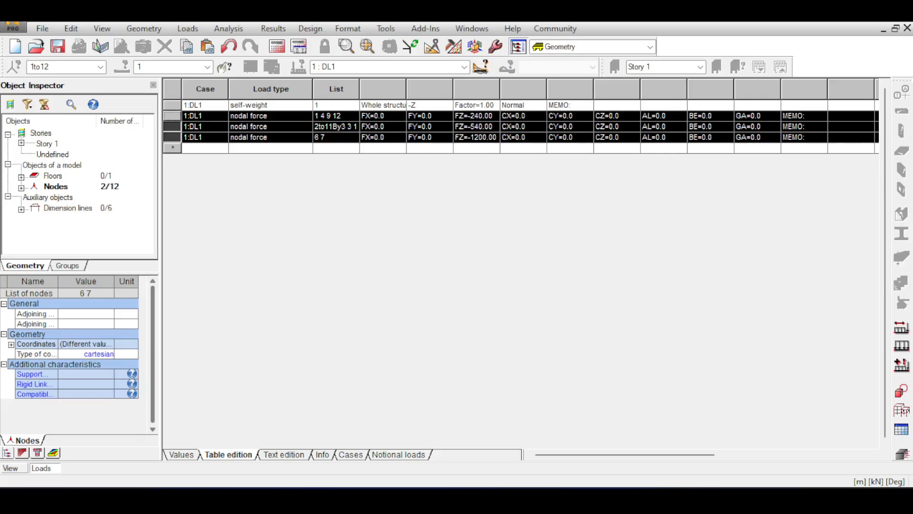
click(172, 148)
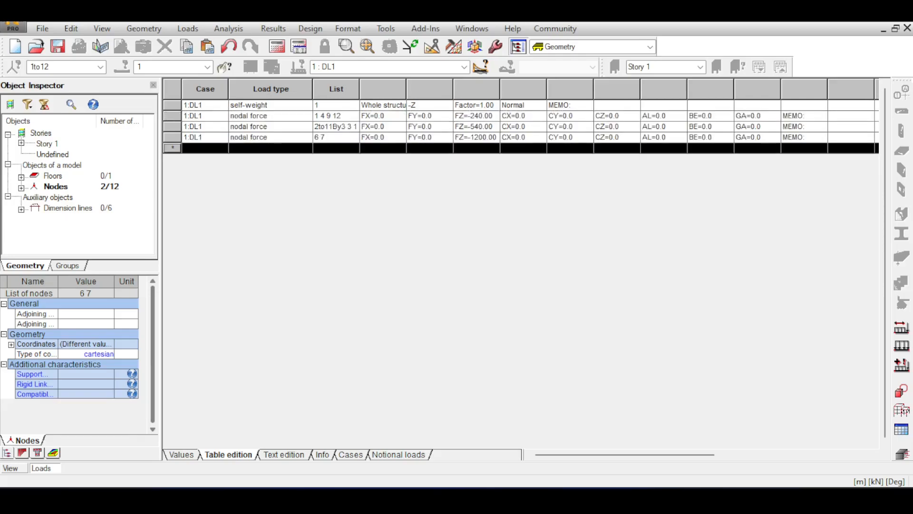
key(ctrl+v)
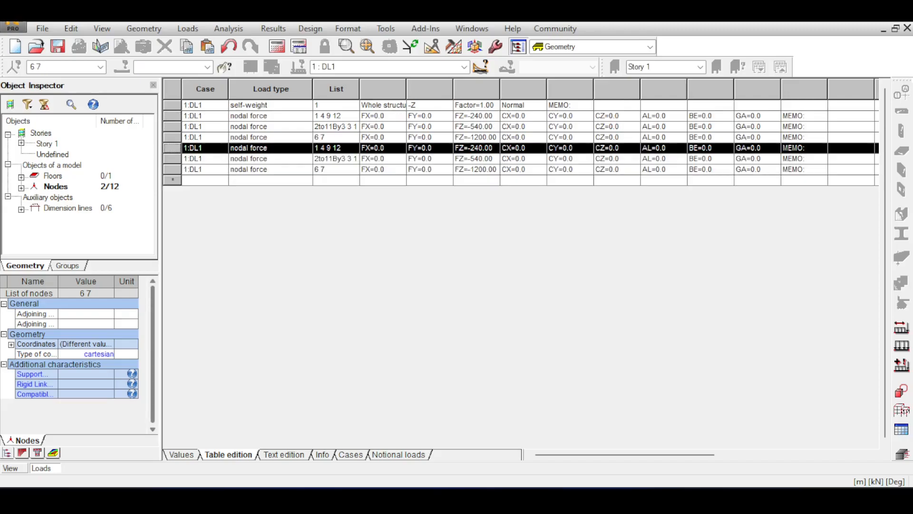
Reassign the three duplicated nodal force rows to load case LL1.
click(204, 148)
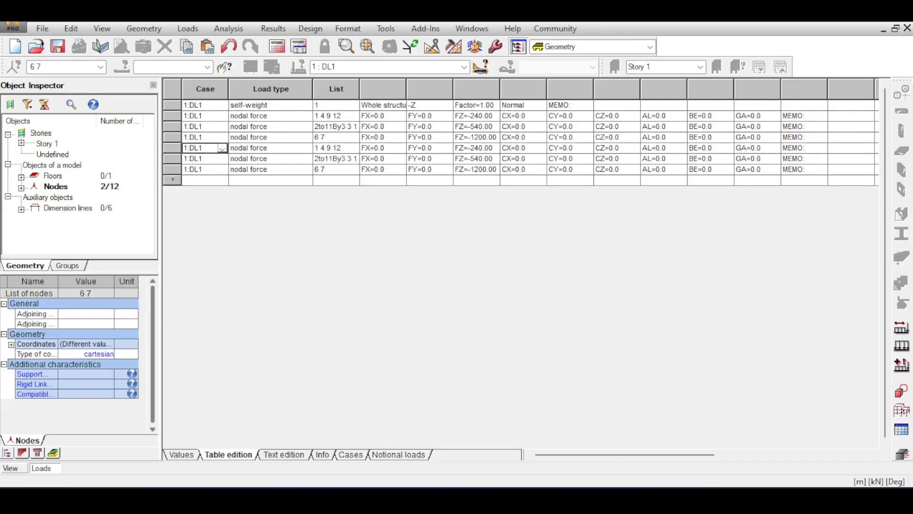
click(222, 149)
click(195, 170)
click(222, 159)
click(222, 159)
click(195, 181)
click(222, 170)
click(222, 170)
click(195, 191)
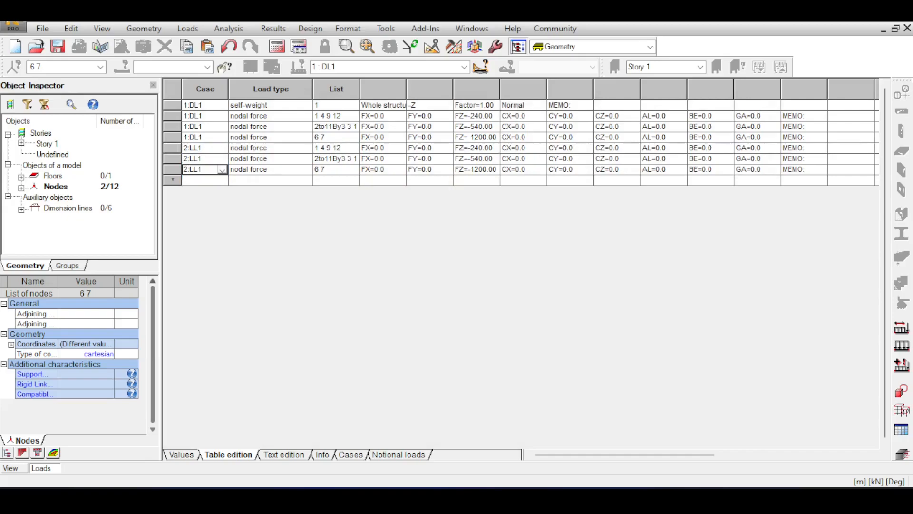
Return to the model view and compare the nodal force labels of cases LL1 and DL1 on the slab.
click(11, 468)
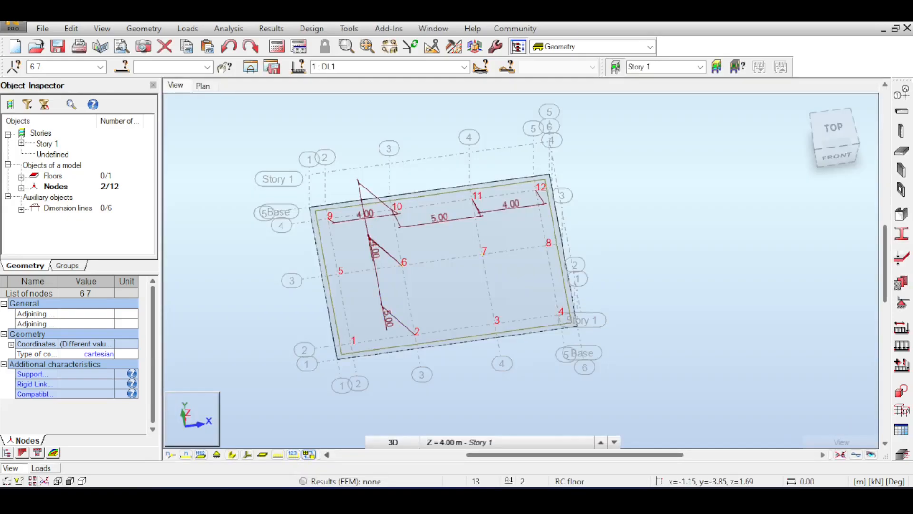
drag(837, 146, 826, 132)
click(690, 200)
click(464, 67)
click(381, 87)
click(277, 455)
click(278, 454)
click(278, 454)
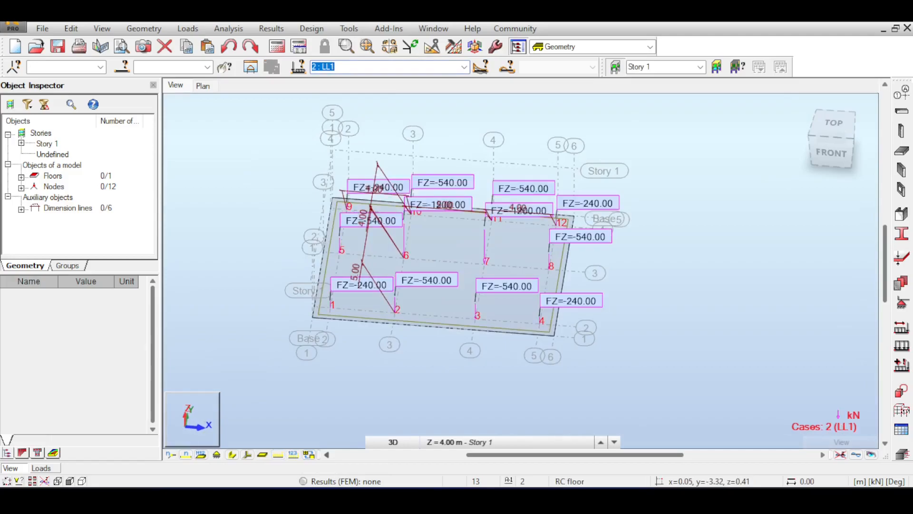
key(Up)
key(Down)
key(Up)
Reopen the load table and set the LL1 force on corner nodes 1, 4, 9 and 12 to FZ = -100 kN.
click(227, 29)
mouse_move(191, 29)
click(205, 103)
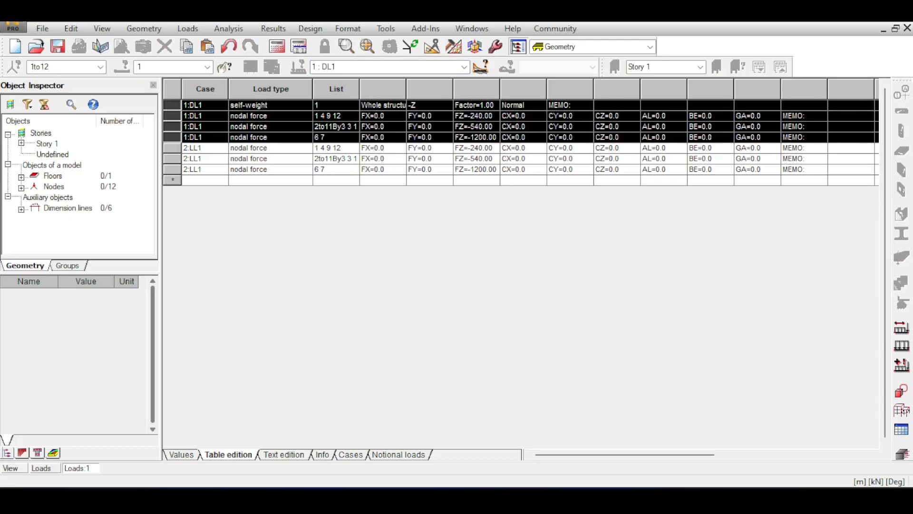
click(475, 148)
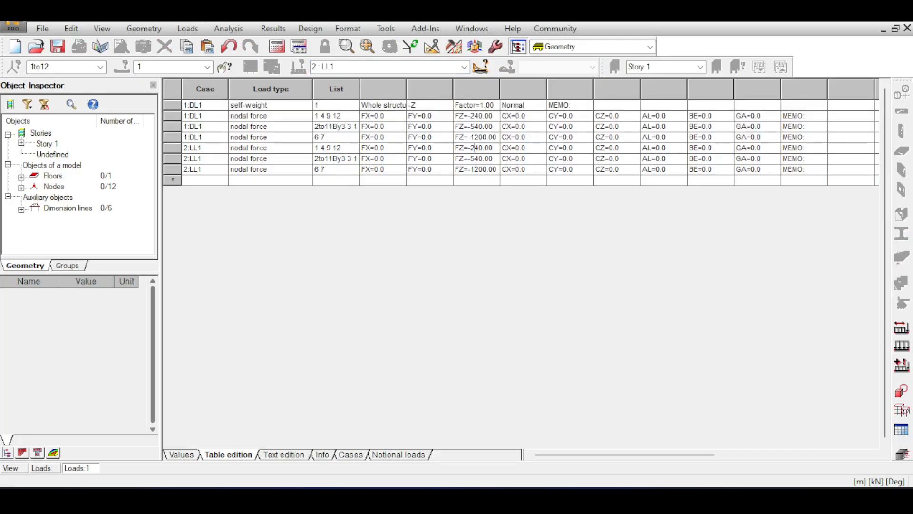
drag(470, 147, 482, 148)
text(100)
key(Return)
Set the LL1 forces to FZ = -200 kN for the edge nodes and -480 kN for nodes 6 and 7, and close the table.
click(475, 170)
double_click(475, 159)
drag(483, 159, 471, 159)
text(200)
key(Return)
double_click(484, 169)
text(480)
key(Return)
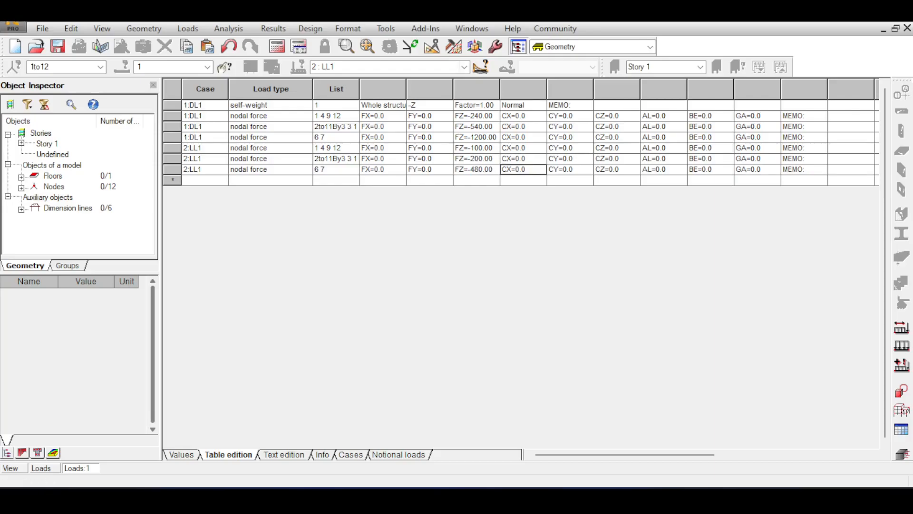
click(908, 28)
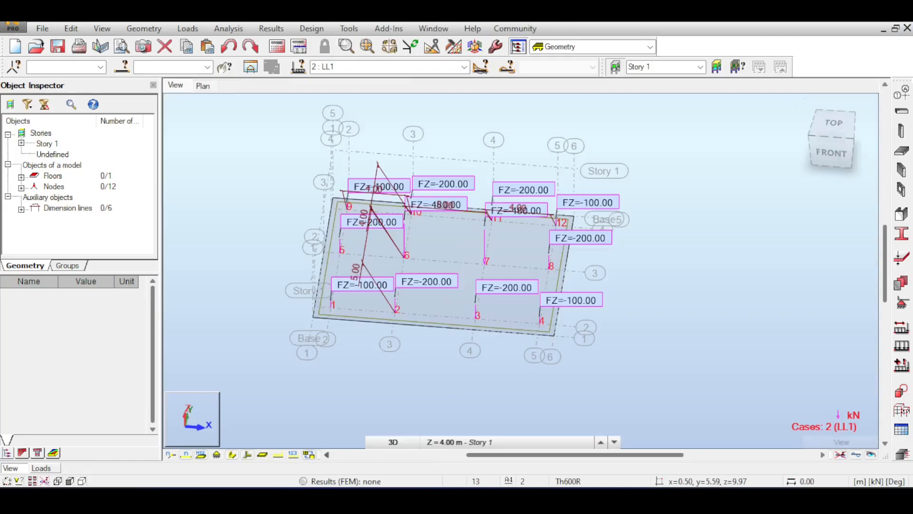
Create manual ULS combination COMB1 with factors 1.20 for DL1 and 1.60 for LL1, and display only case DL1.
scroll(488, 248, up, 2)
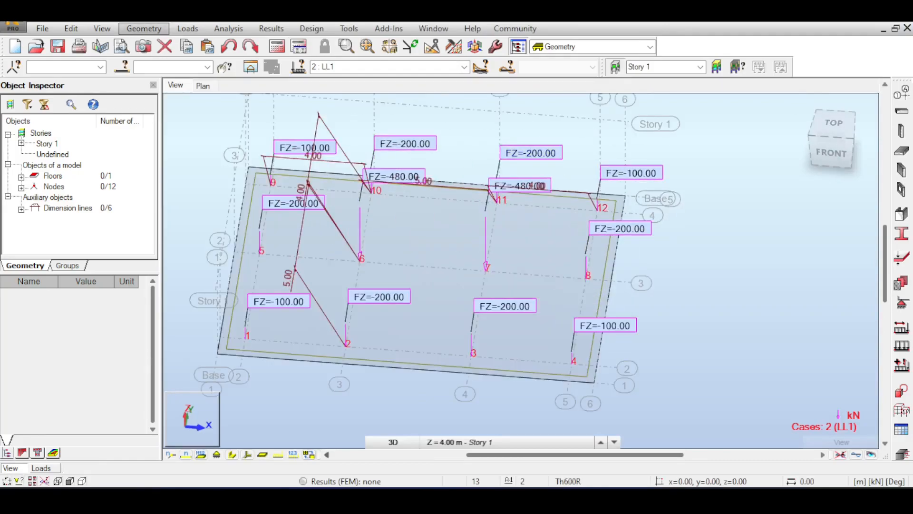
click(188, 28)
click(229, 71)
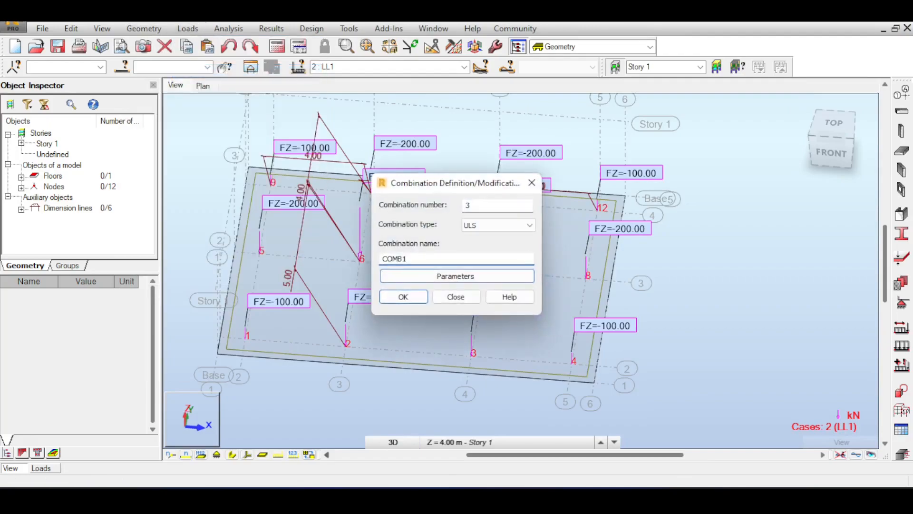
click(404, 296)
click(681, 204)
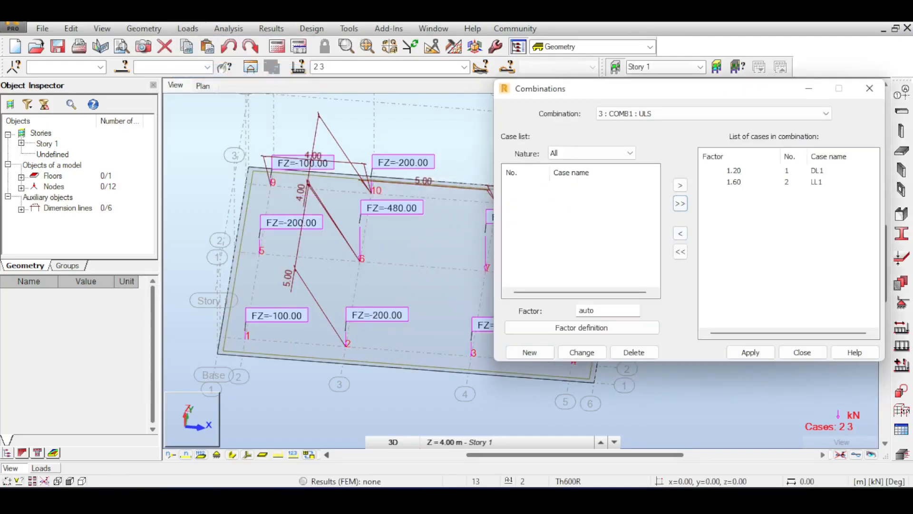
click(751, 352)
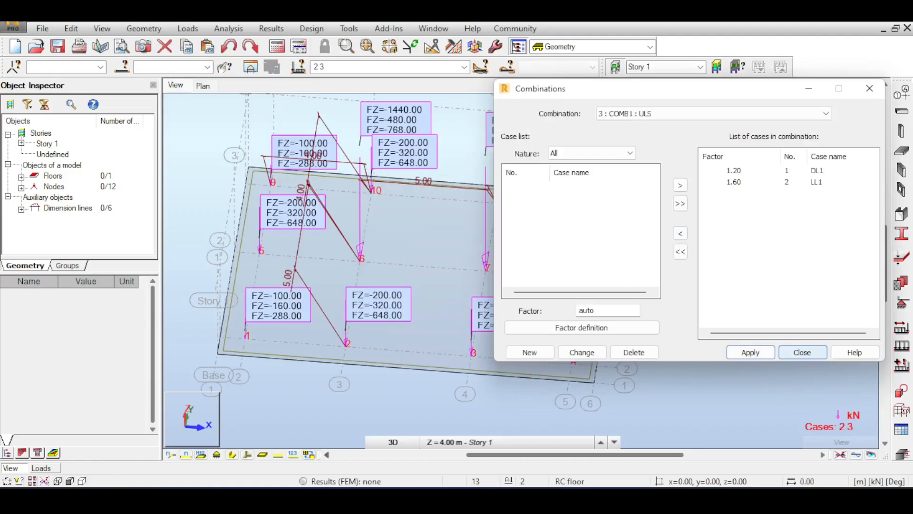
click(801, 352)
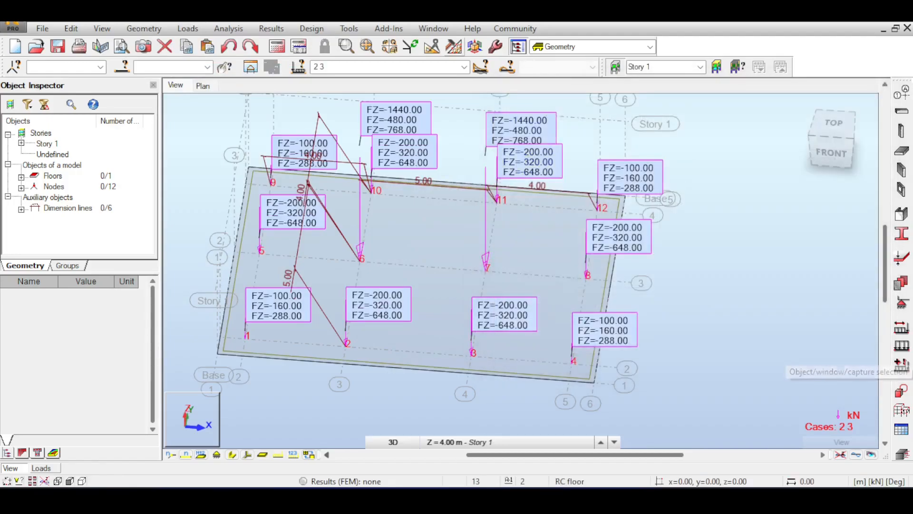
click(464, 67)
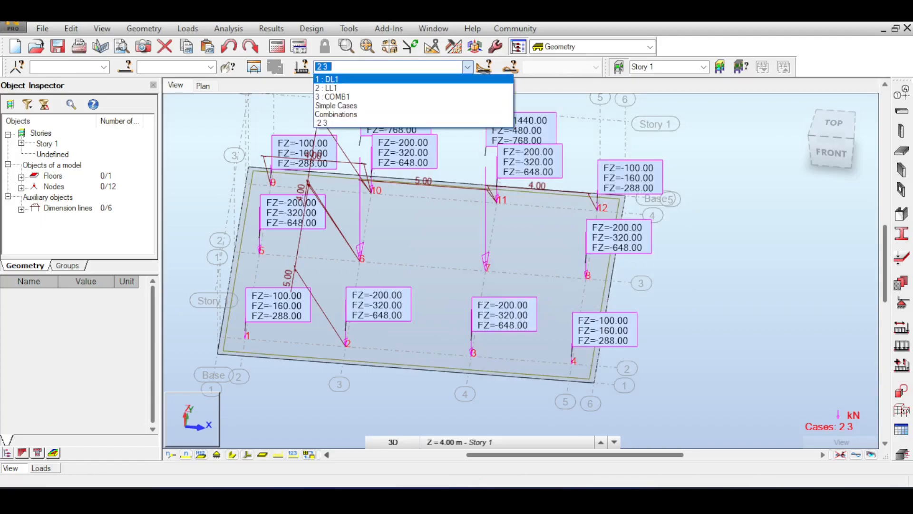
click(327, 79)
click(228, 29)
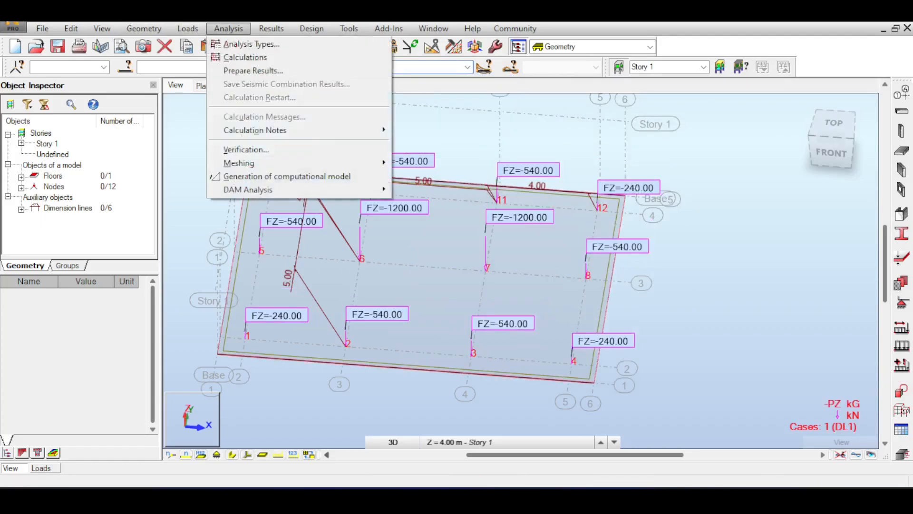
key(Left)
key(Left)
key(Right)
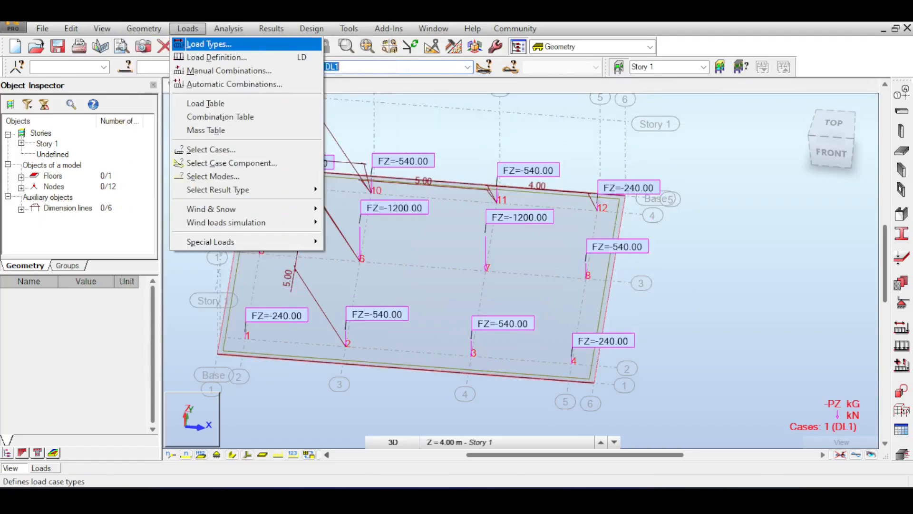
key(Right)
key(Right)
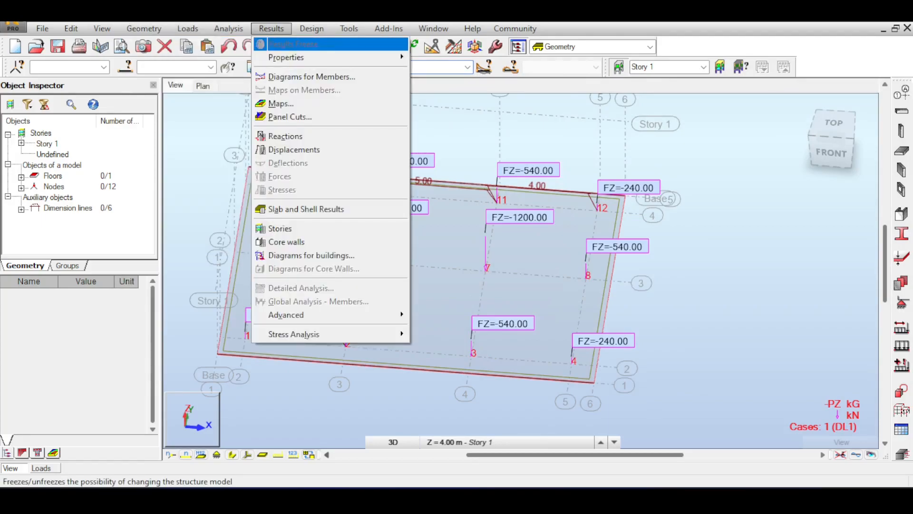
key(Left)
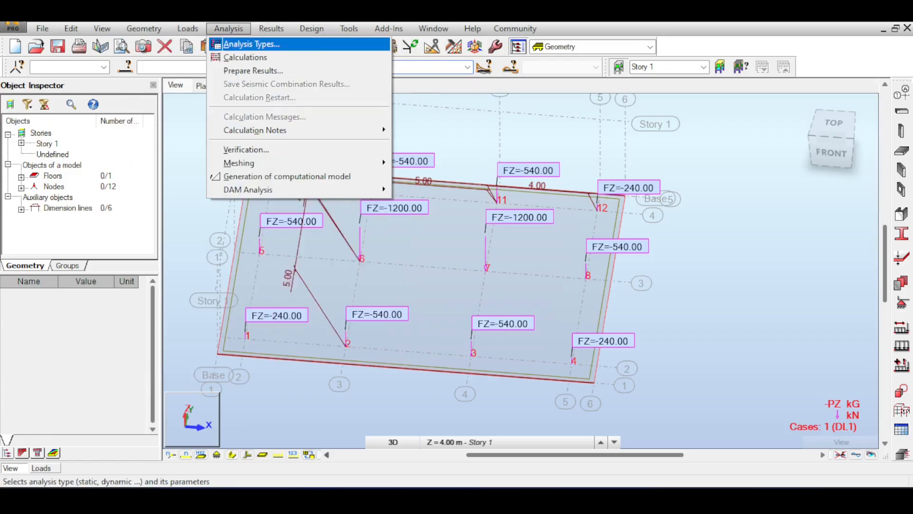
key(Left)
key(Left)
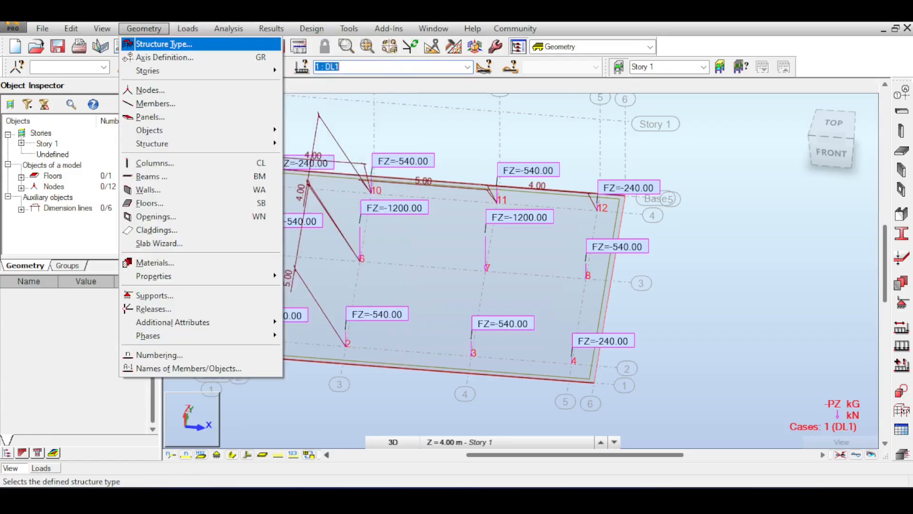
Reopen the manual combinations and create a new ULS combination, number 4, named COMB2.
key(Right)
key(Right)
key(Left)
key(Down)
key(Down)
key(Return)
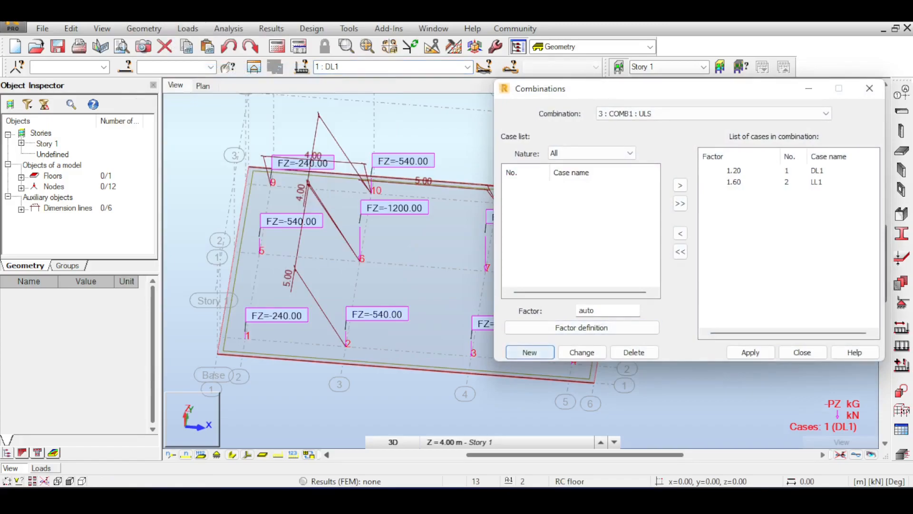
click(530, 352)
click(731, 201)
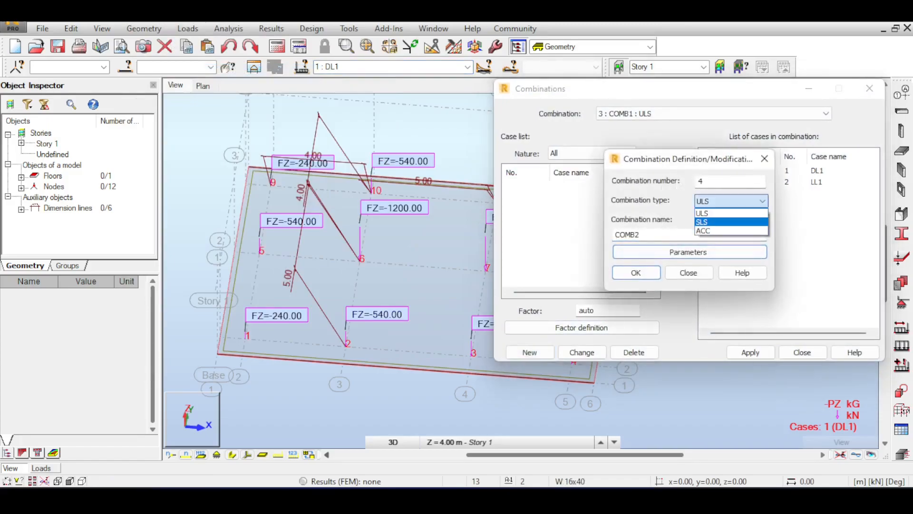
key(Return)
key(Return)
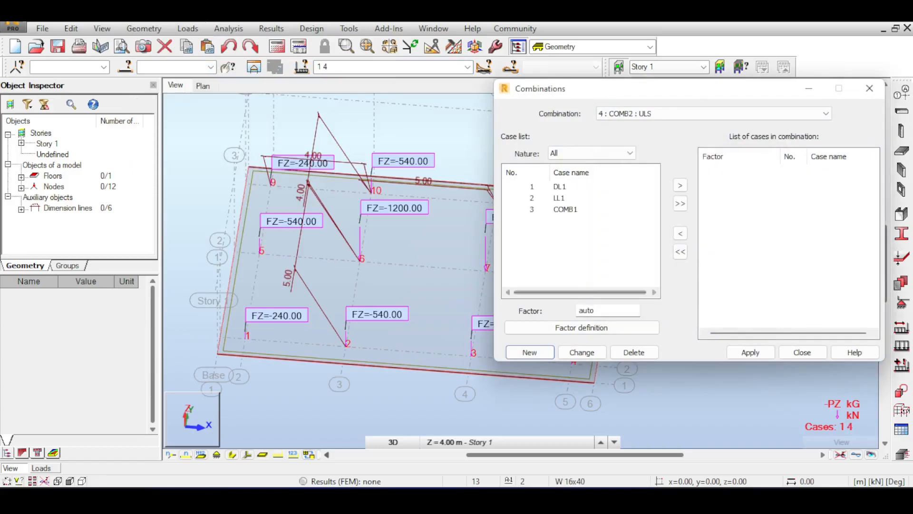
Add DL1 and LL1 to COMB2 with a factor of 1 each and close the combinations.
text(1)
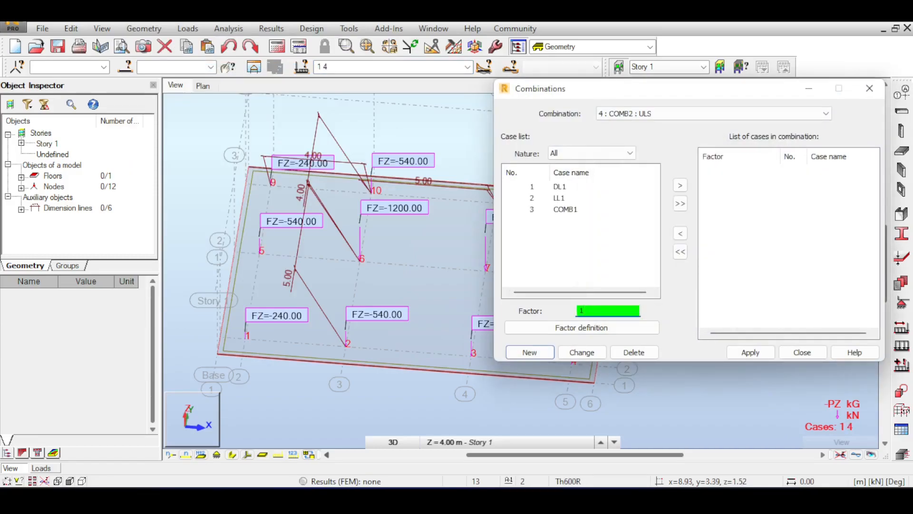
key(Return)
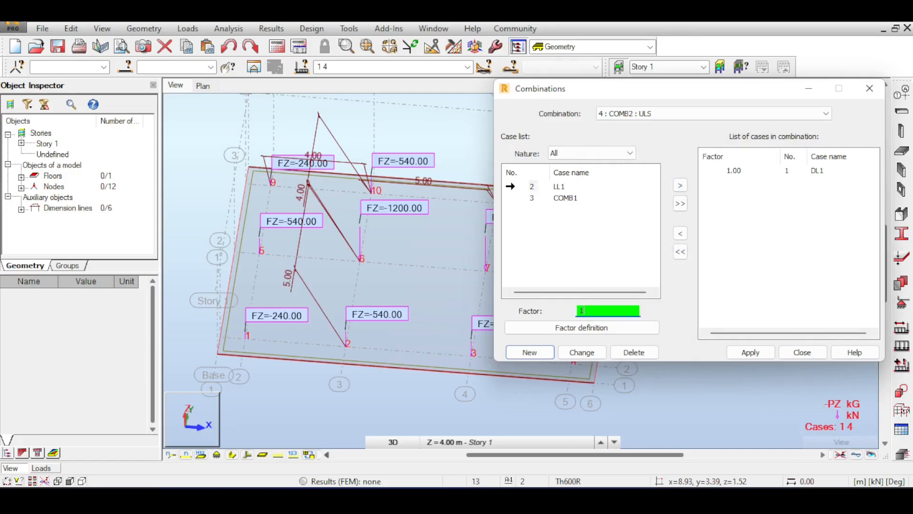
text(1)
key(Return)
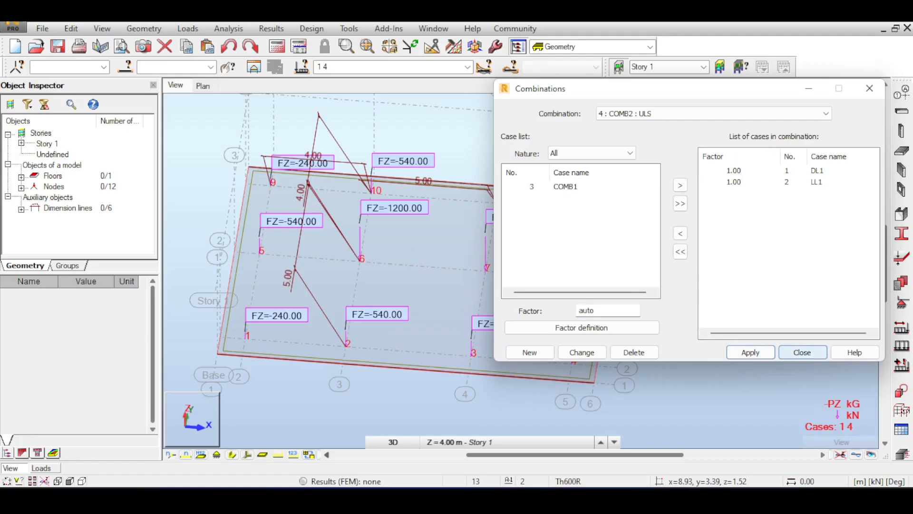
click(802, 352)
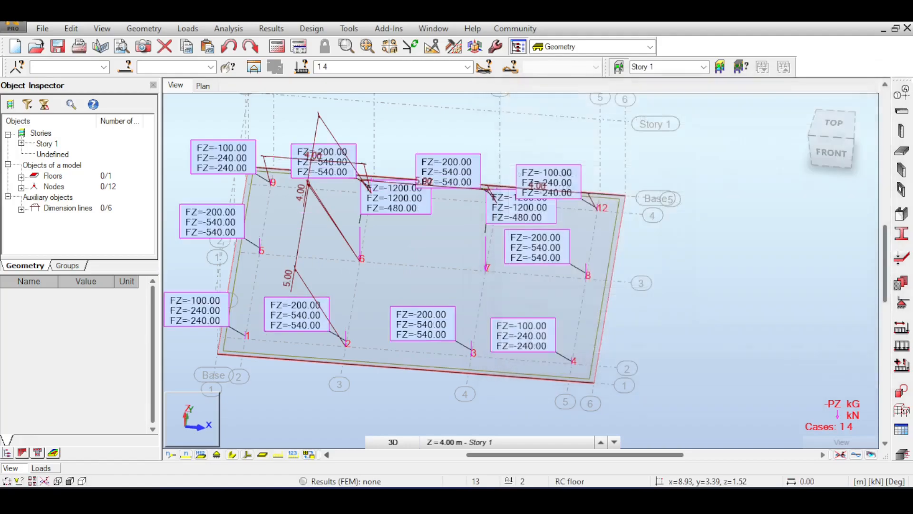
Display only load case DL1 and view the loaded slab in an angled 3D view.
click(467, 67)
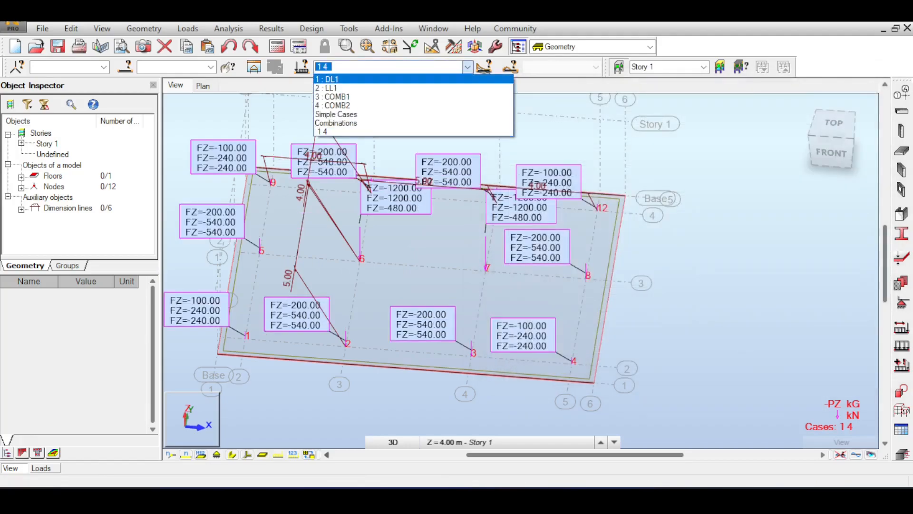
click(381, 78)
middle_drag(405, 238, 517, 229)
scroll(689, 175, down, 1)
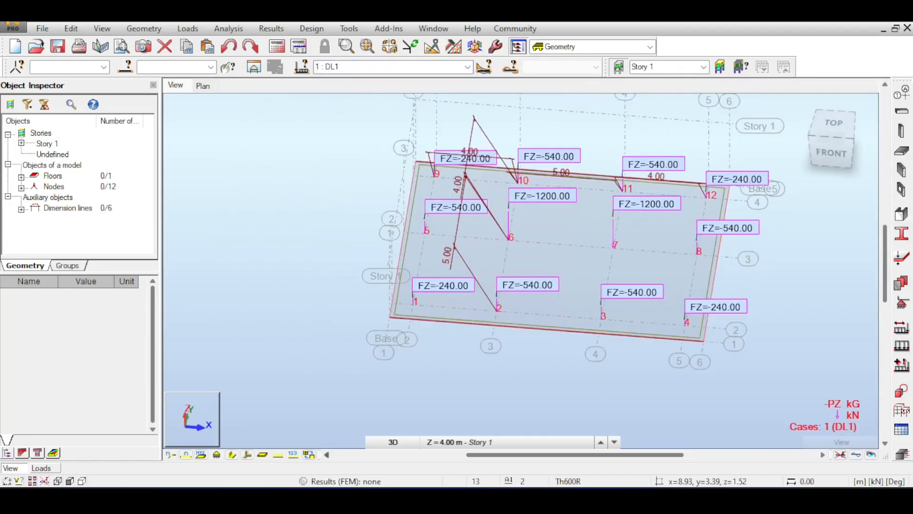
scroll(689, 176, down, 2)
drag(814, 150, 841, 142)
Run the structure calculations, ignoring all instability warnings, and dismiss the calculation messages.
click(277, 46)
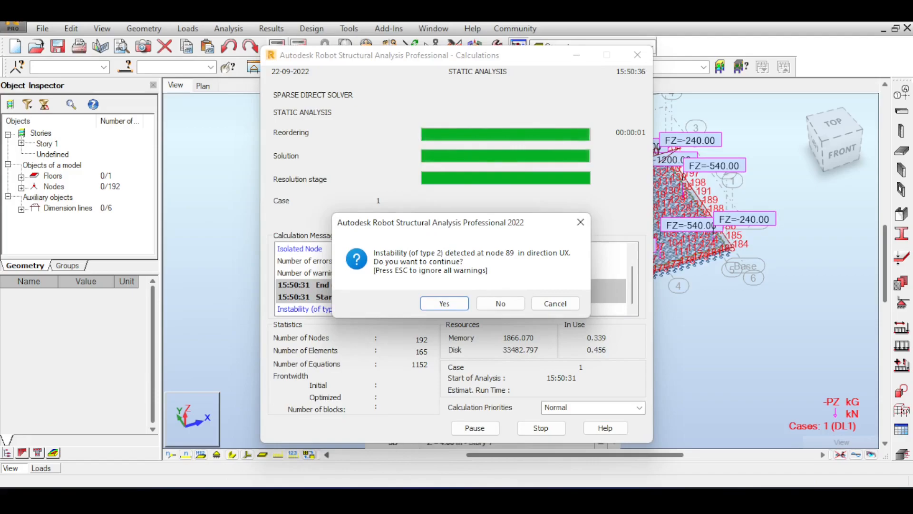
key(Escape)
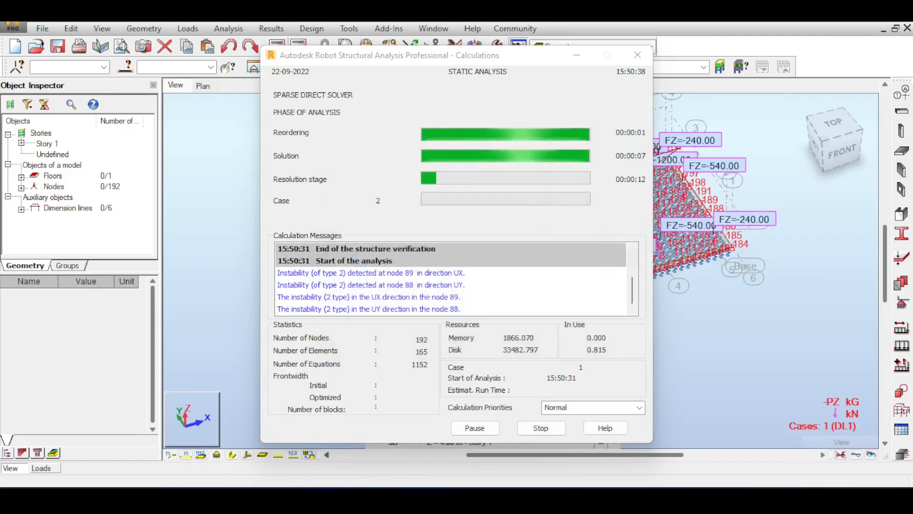
click(869, 89)
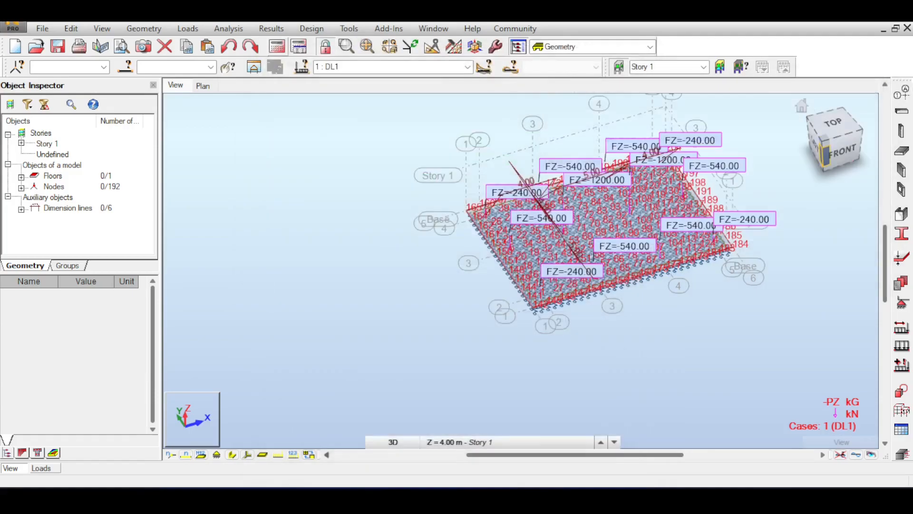
Clear all display attributes from the view and show only the elastic foundation symbols under the slab.
shift+middle_drag(613, 285, 514, 223)
scroll(564, 247, up, 10)
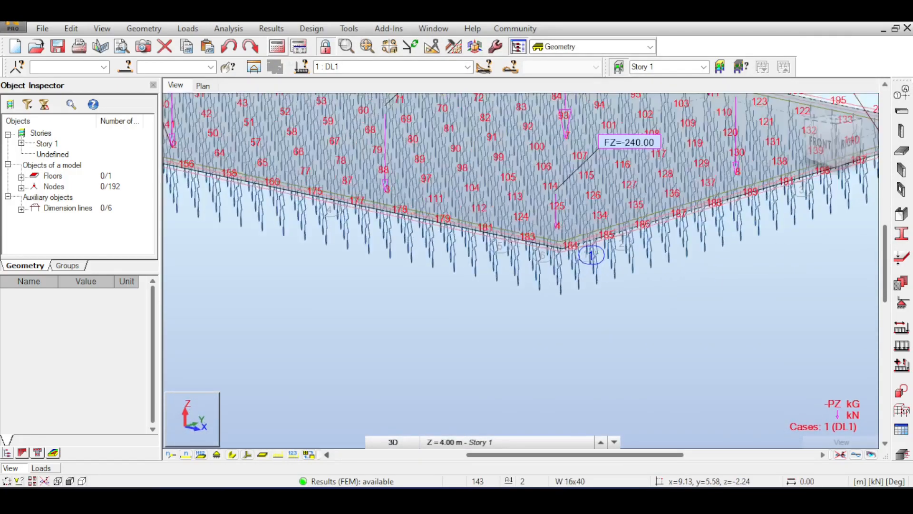
scroll(564, 248, down, 2)
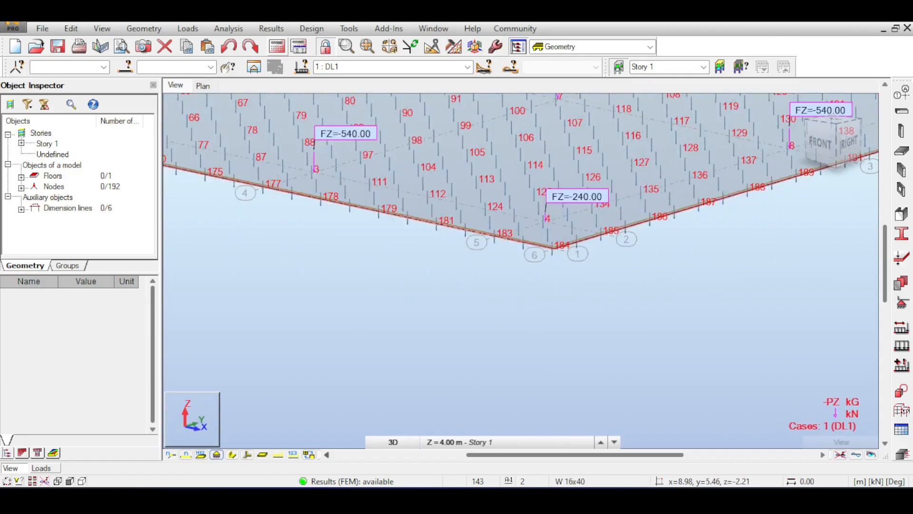
scroll(480, 333, up, 3)
scroll(521, 160, down, 5)
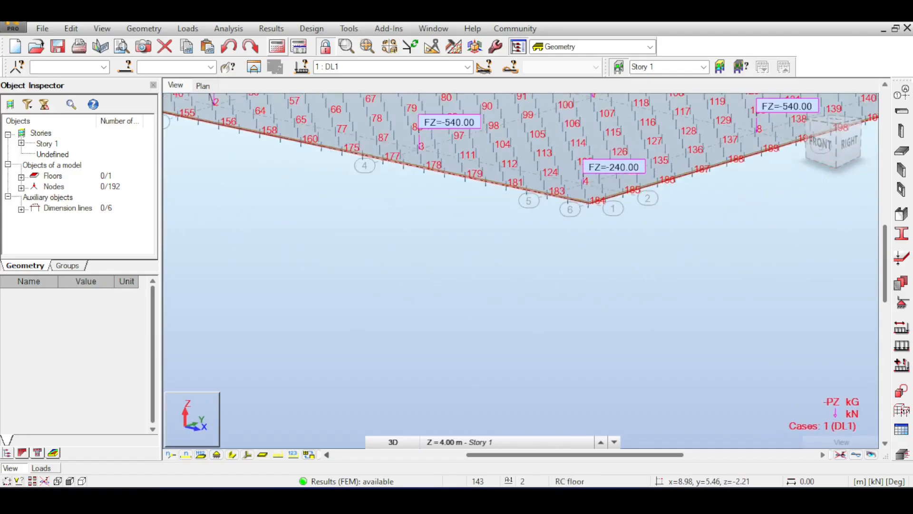
right_click(225, 132)
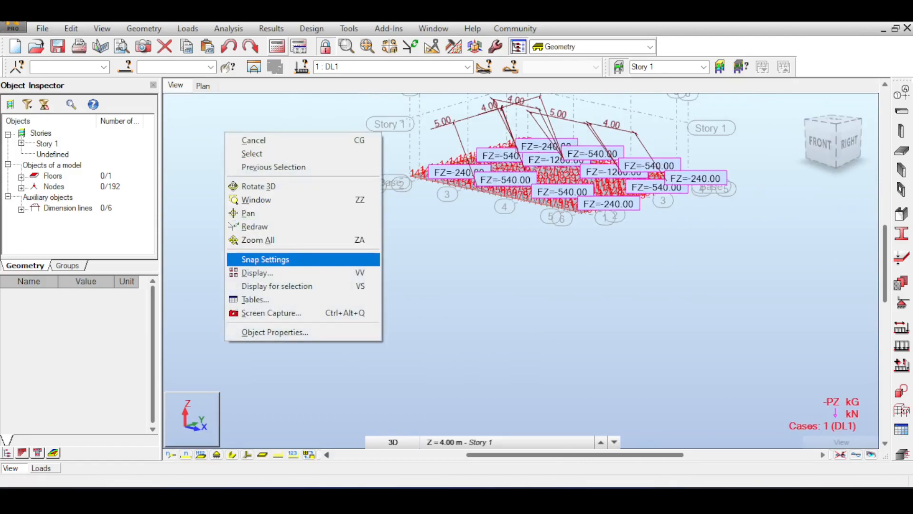
click(267, 271)
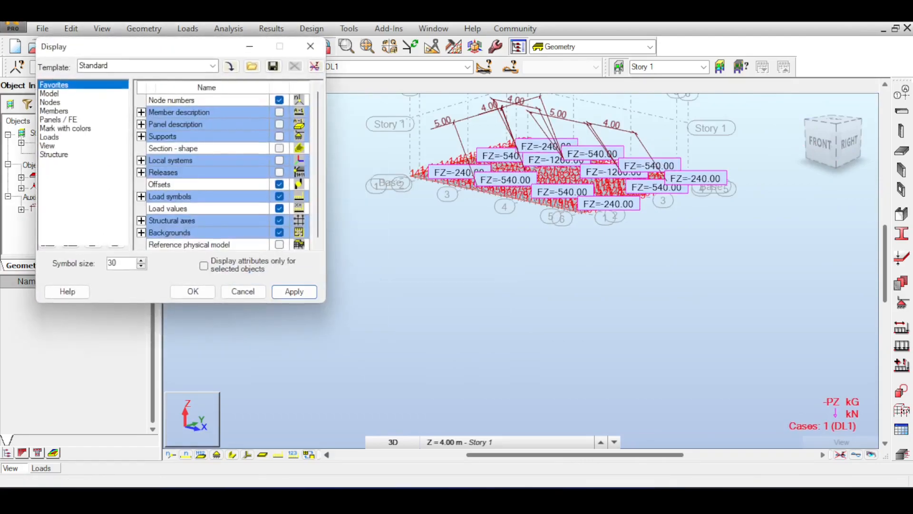
click(49, 94)
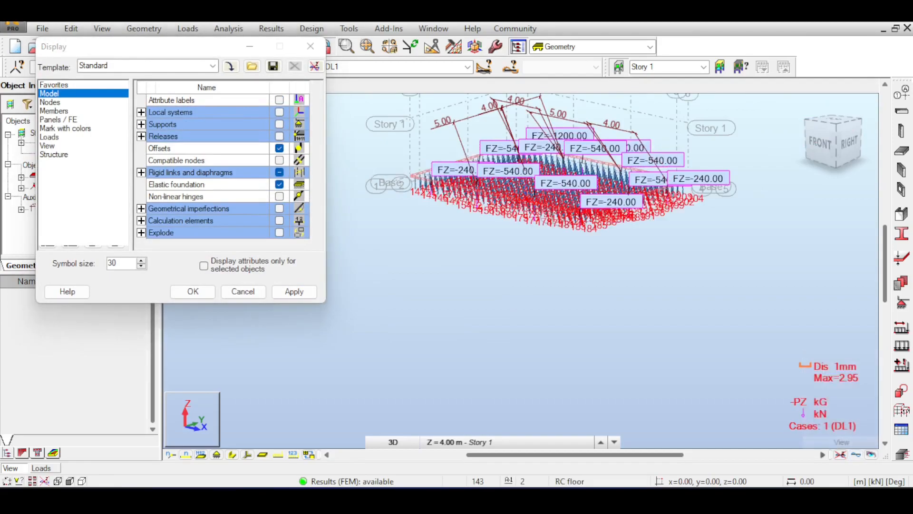
click(857, 455)
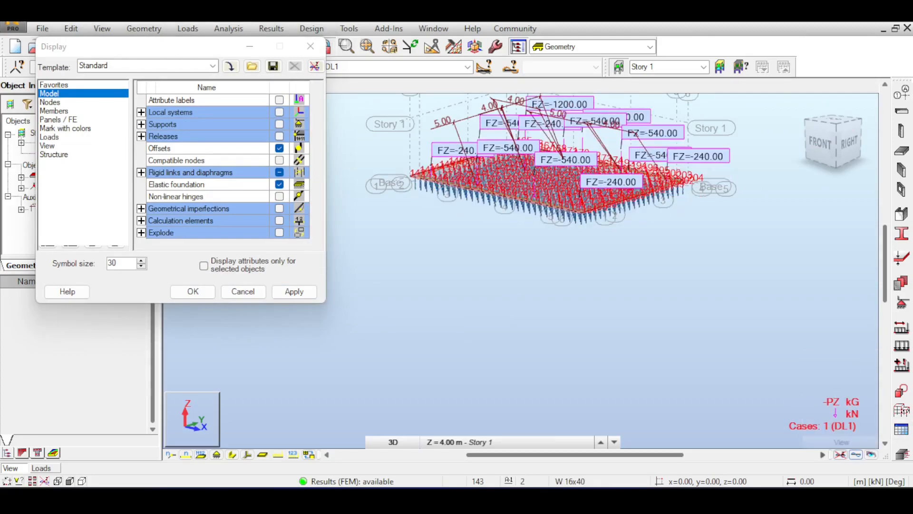
click(840, 454)
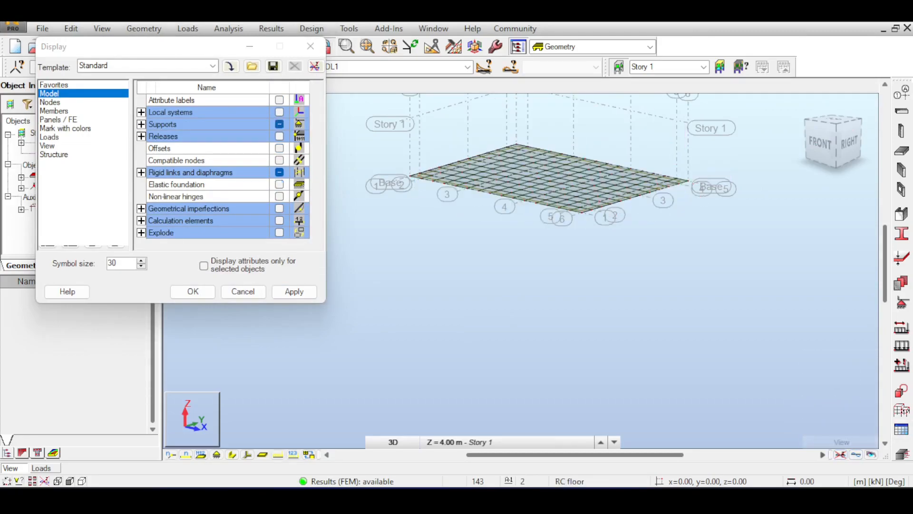
click(279, 185)
click(294, 292)
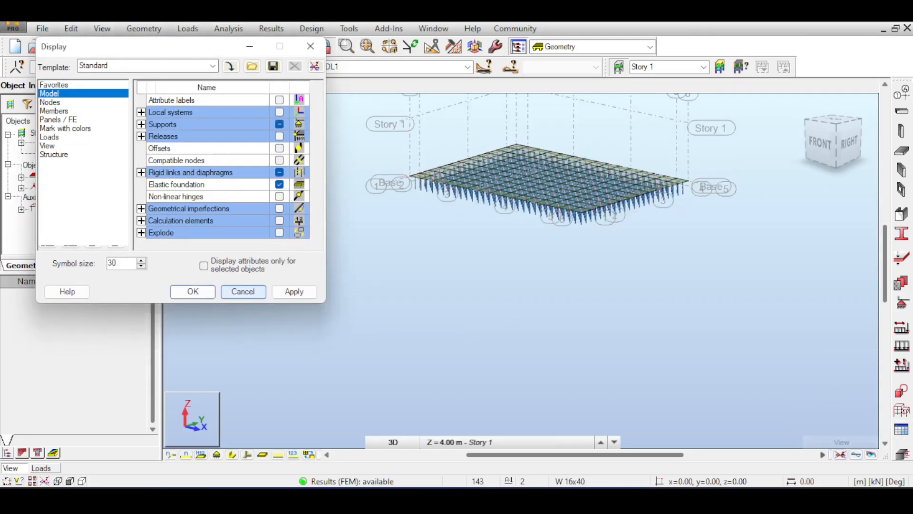
click(193, 291)
Display the slab's deformation under DL1 and examine the deformed mesh up close.
drag(835, 128, 842, 139)
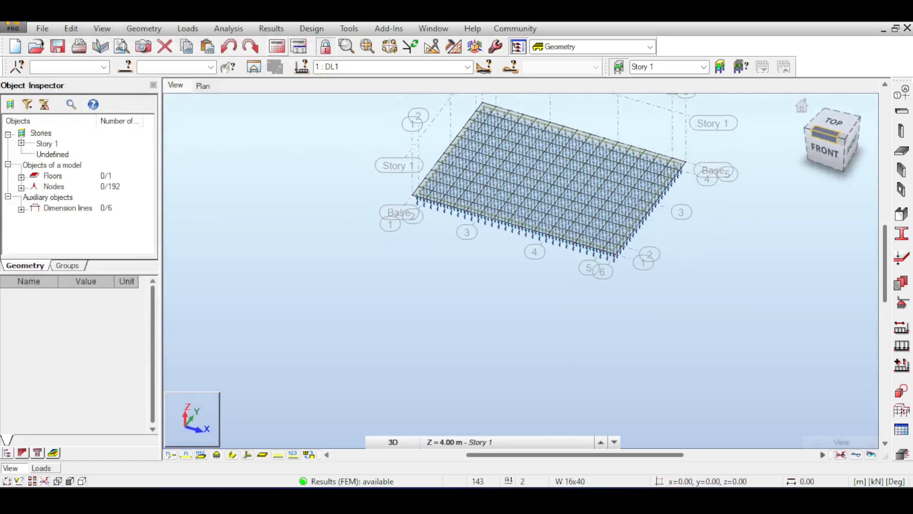
click(856, 454)
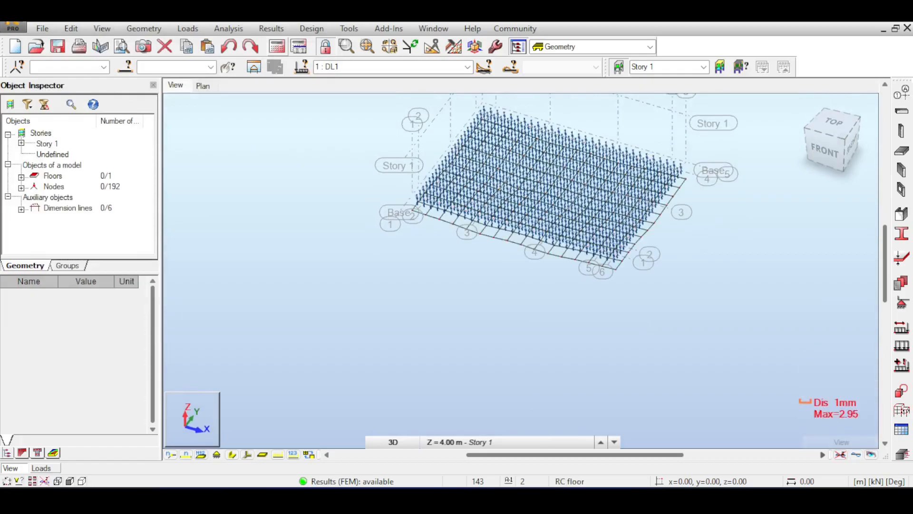
mouse_move(825, 150)
mouse_down()
mouse_move(809, 129)
mouse_move(812, 140)
mouse_move(843, 136)
mouse_move(836, 147)
mouse_up()
scroll(733, 179, up, 1)
scroll(731, 191, up, 2)
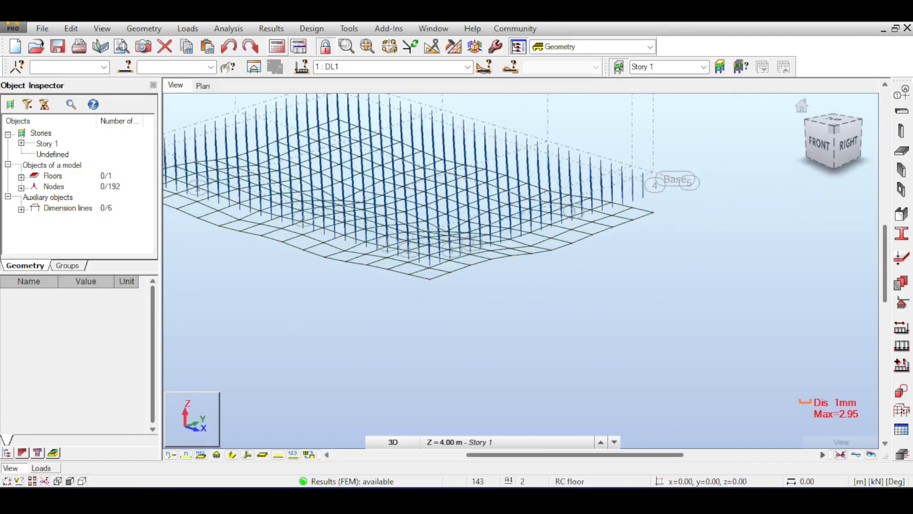
scroll(630, 165, down, 3)
Rerun the calculation, ignore all instability warnings, and review and close the calculation messages.
click(299, 46)
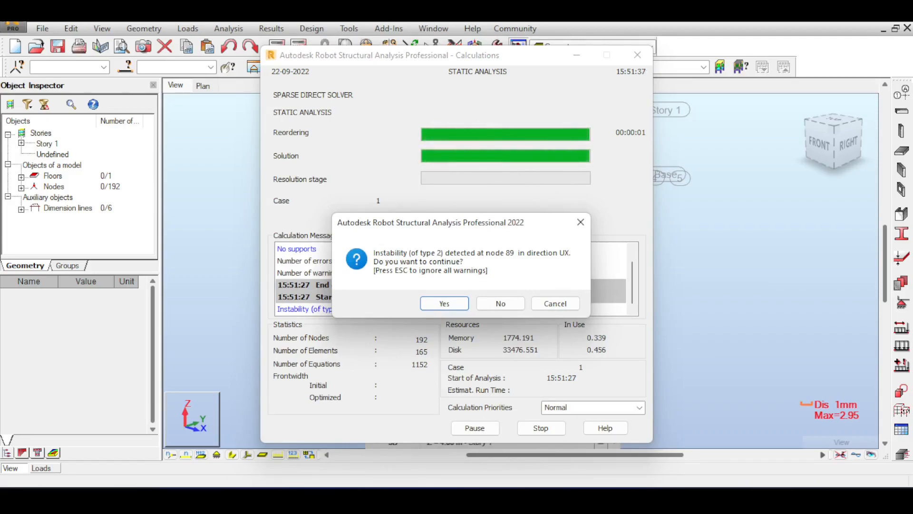
key(Escape)
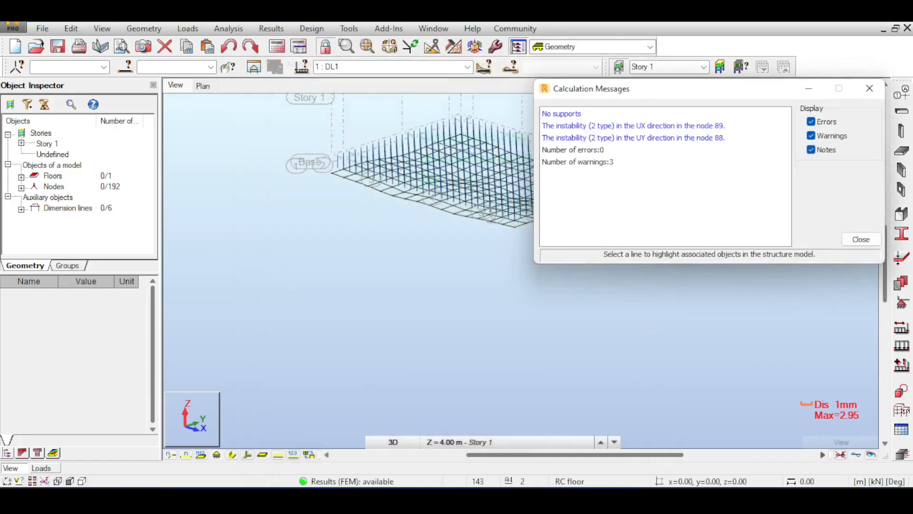
click(870, 89)
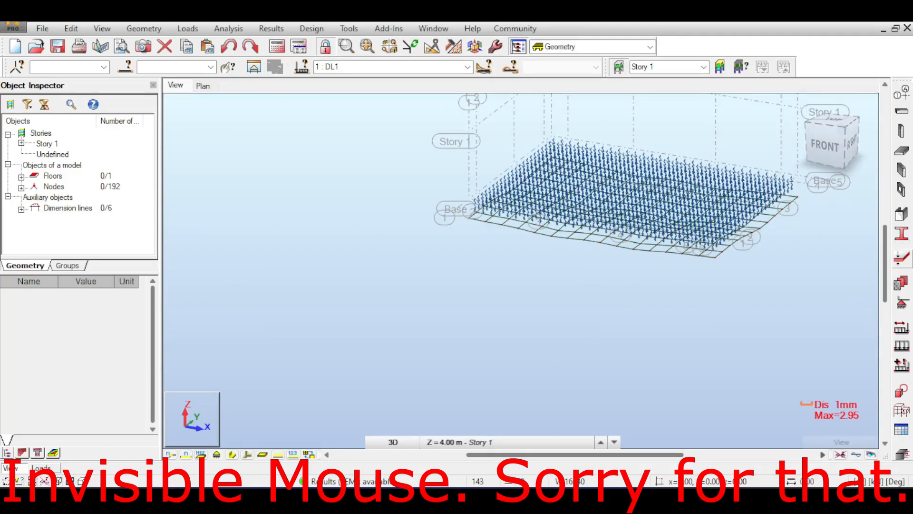
Set the Th600R thickness's tangent elasticity to Kx = 1 and Ky = 1 kN/m3, accepting the change to the structure data.
click(902, 258)
click(535, 149)
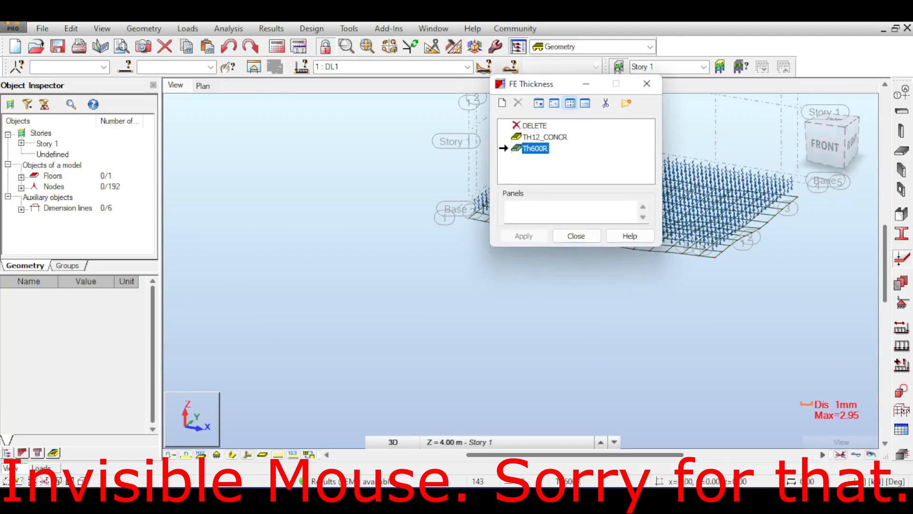
double_click(535, 149)
click(777, 431)
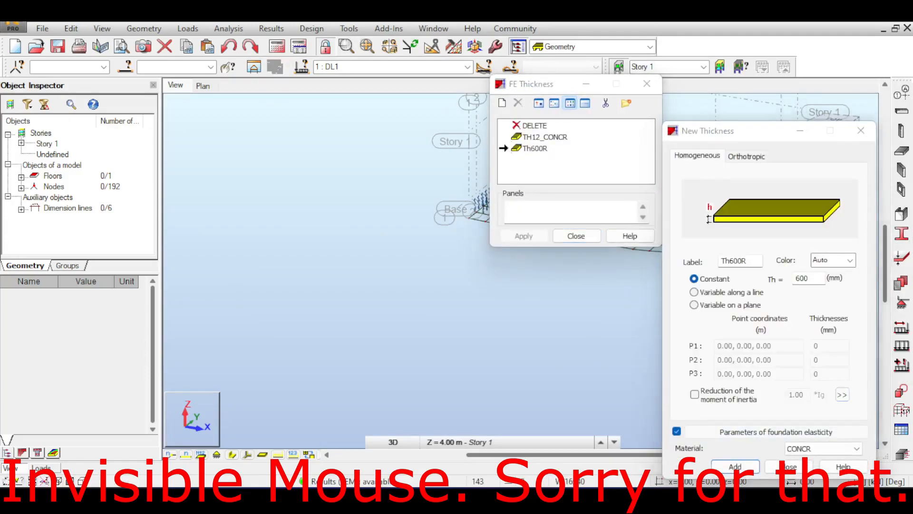
double_click(809, 325)
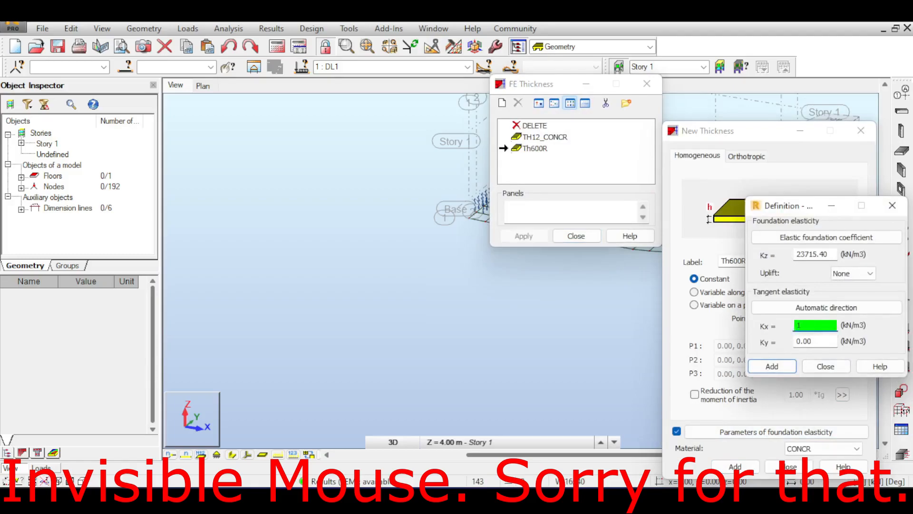
key(Tab)
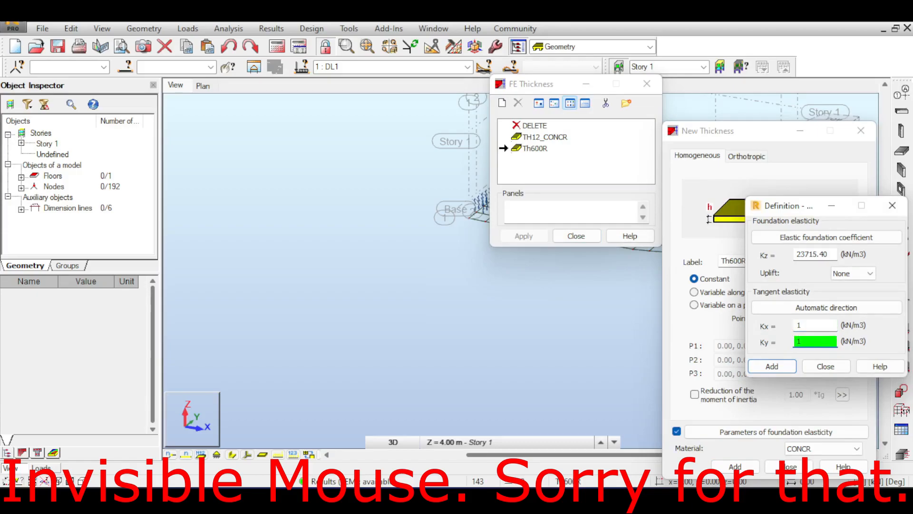
click(772, 366)
click(736, 467)
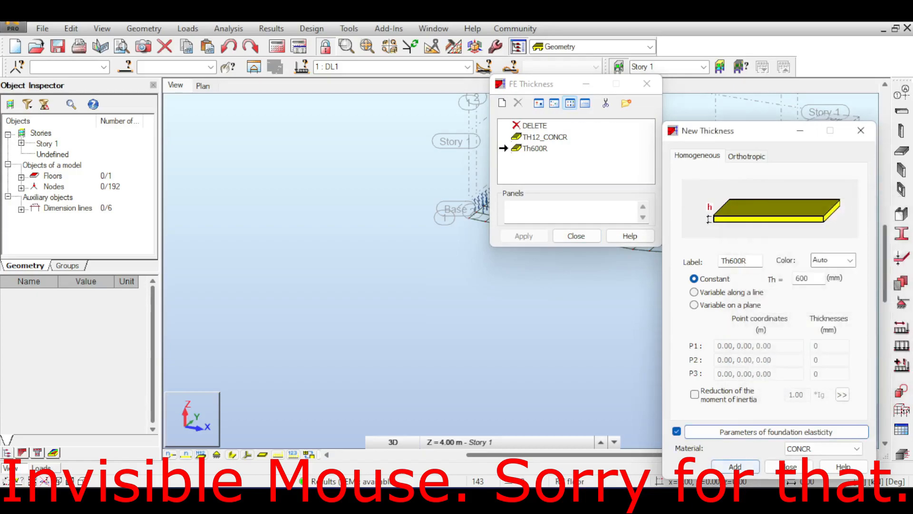
click(786, 336)
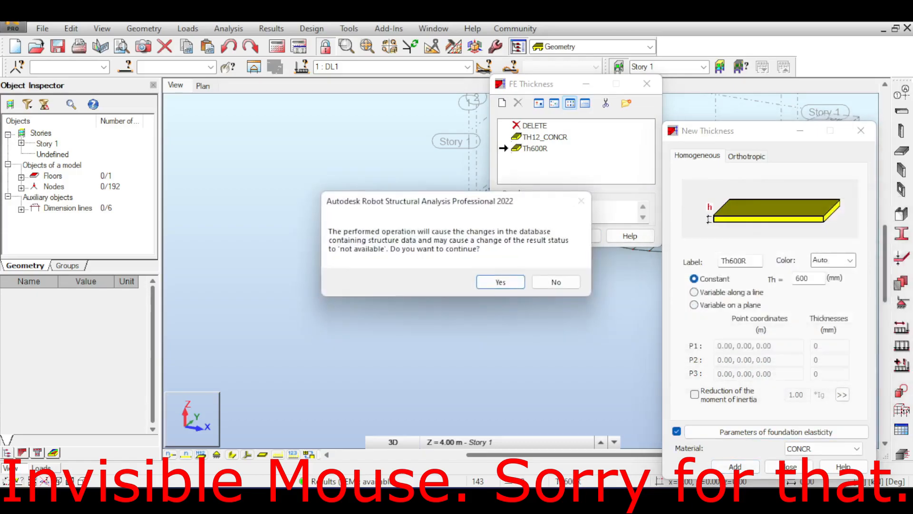
click(501, 282)
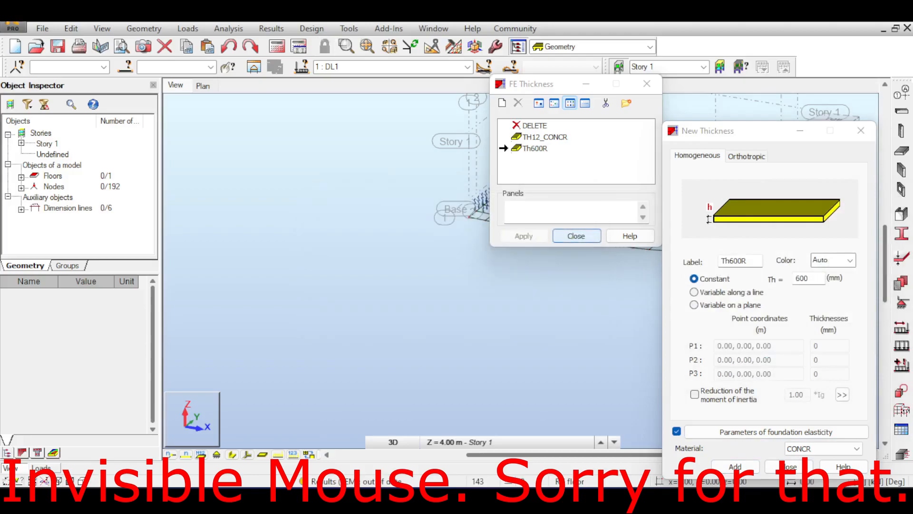
click(788, 466)
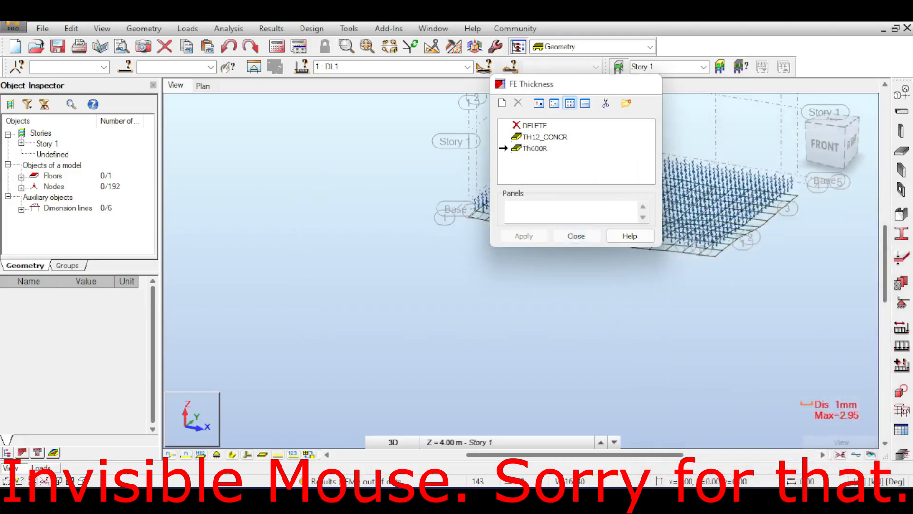
Recalculate the slab with the revised foundation elasticity, and review and close the calculation messages.
click(277, 47)
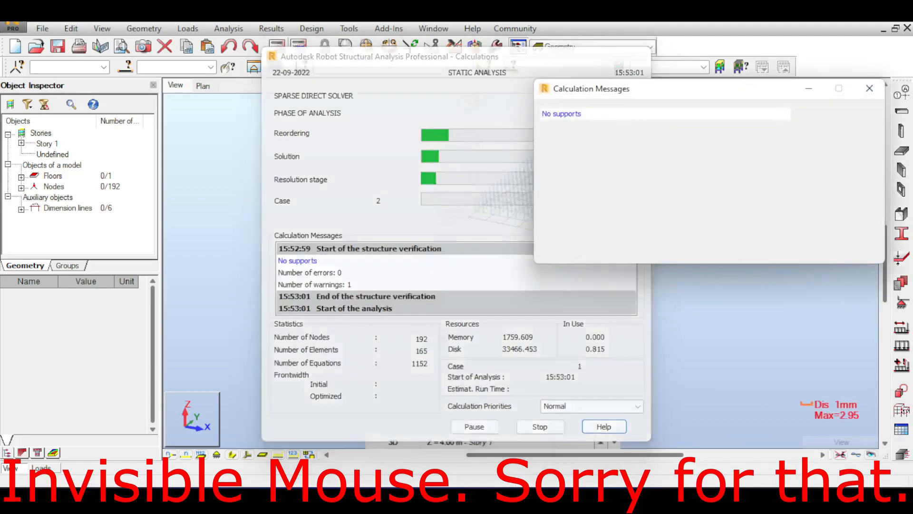
drag(671, 83, 368, 94)
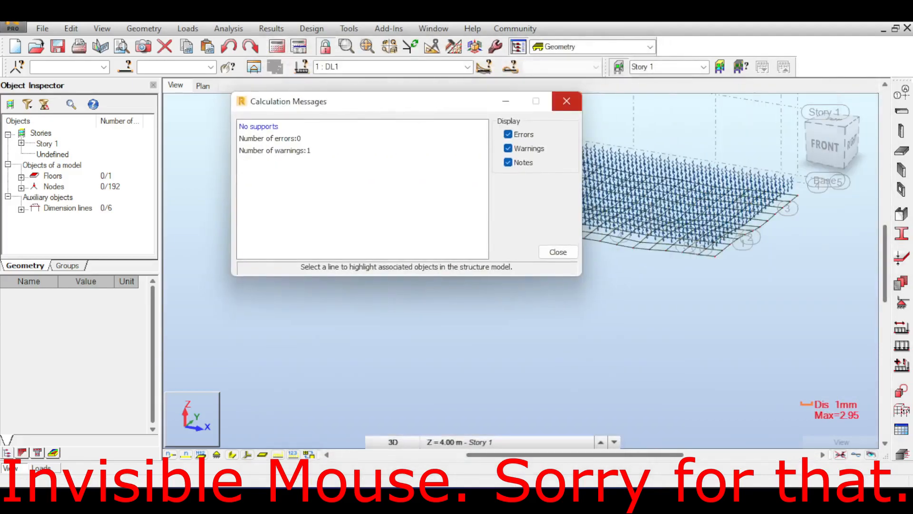
click(567, 101)
Review the foundation elasticity parameters of the Th600R thickness and close the thickness dialogs without changes.
click(902, 258)
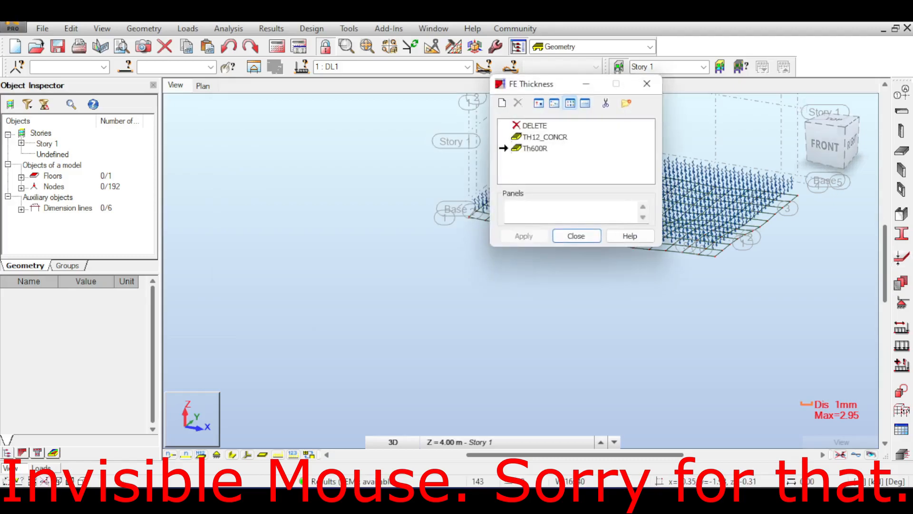
click(535, 148)
double_click(535, 149)
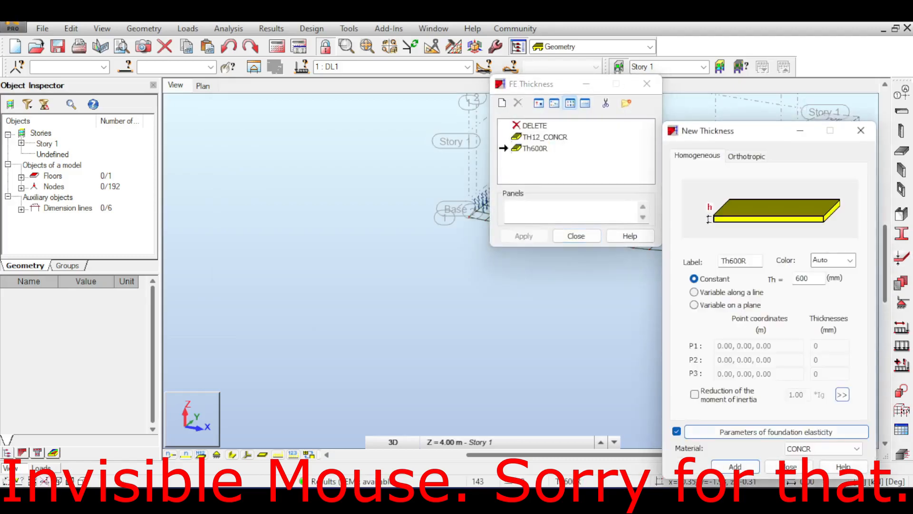
click(776, 432)
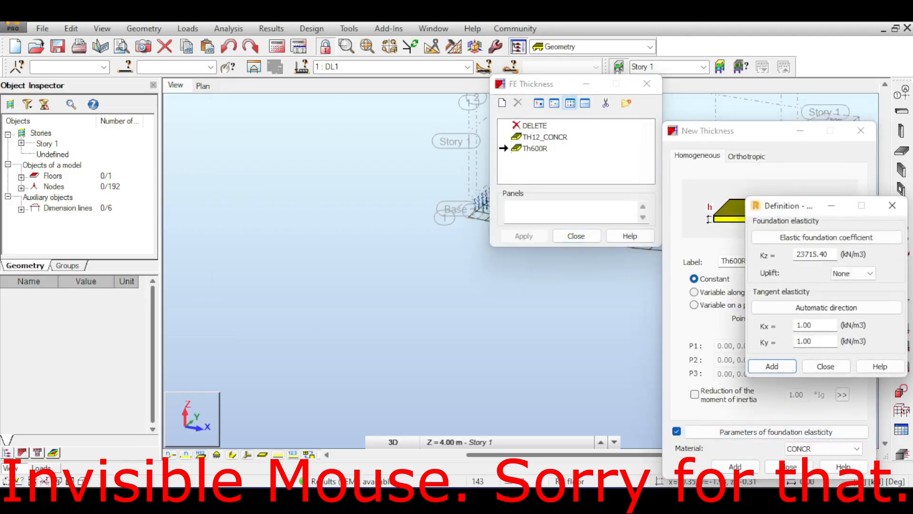
click(826, 367)
click(789, 466)
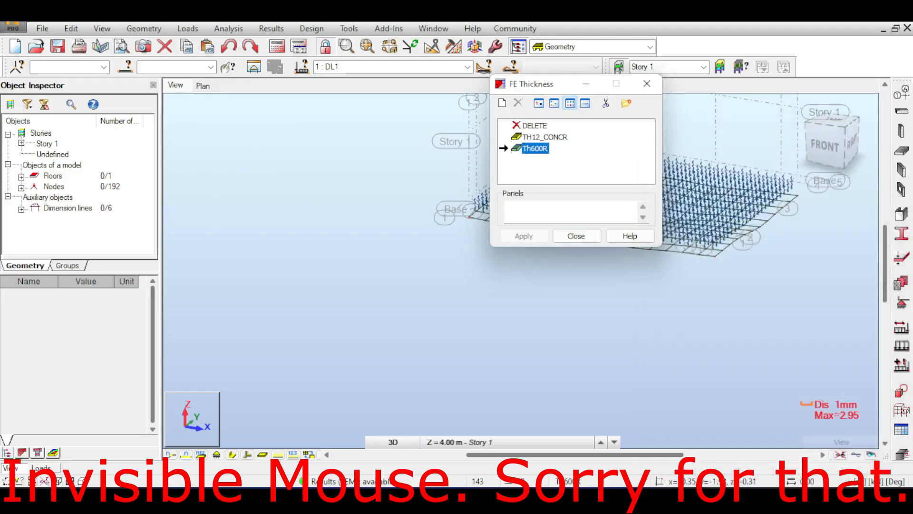
click(646, 84)
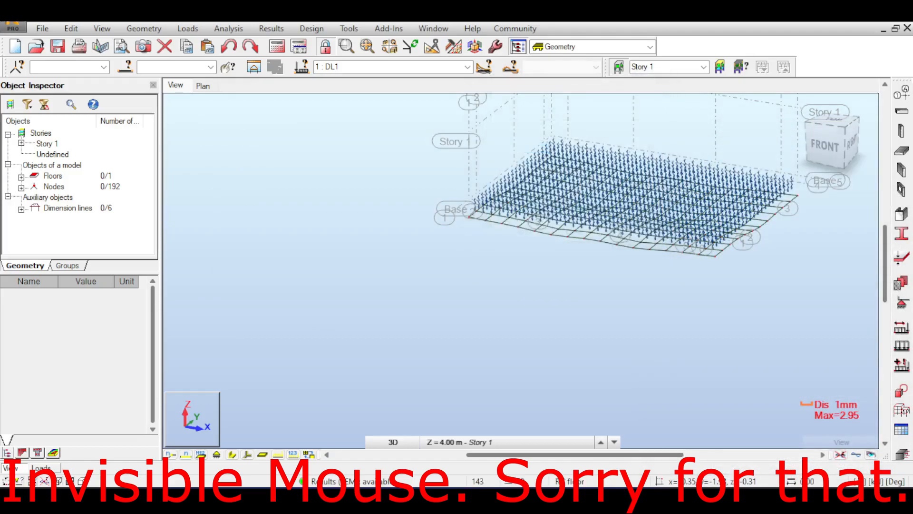
Display the z-displacement colour map of the slab for COMB2 and view it from the top.
scroll(656, 142, up, 2)
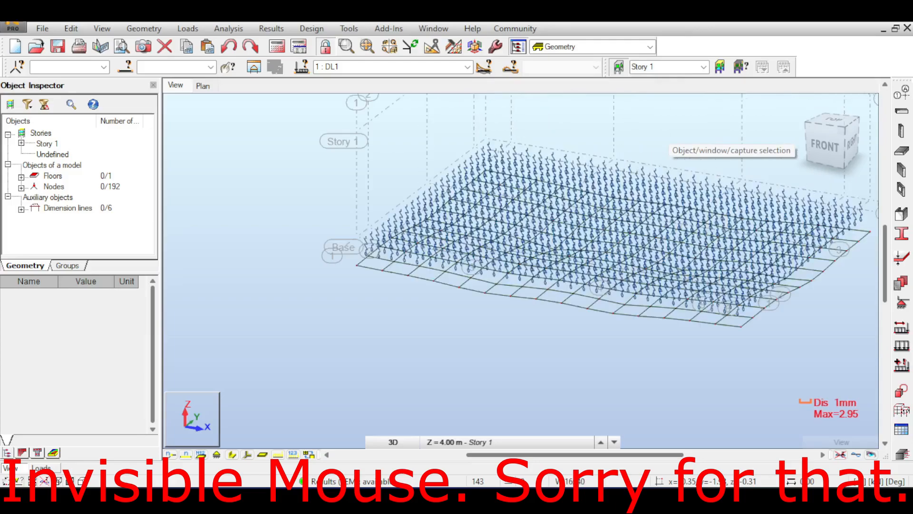
scroll(703, 138, down, 2)
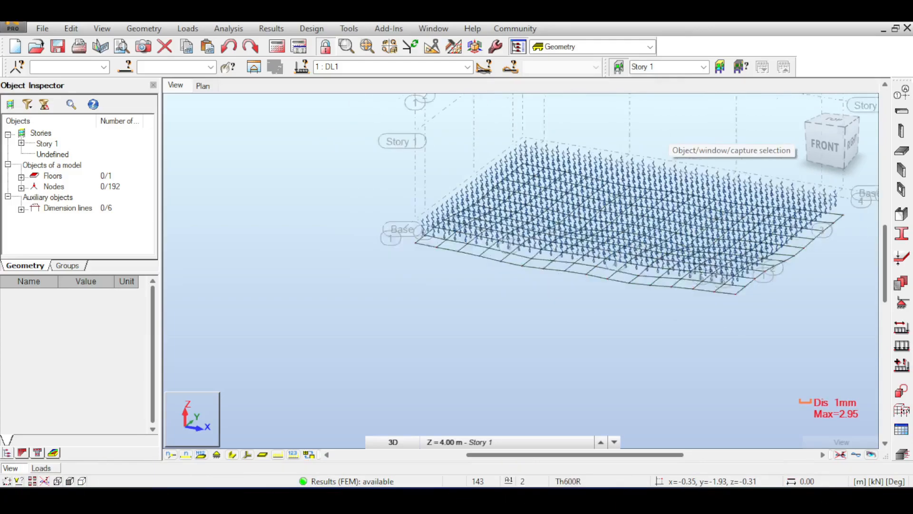
middle_drag(703, 138, 590, 166)
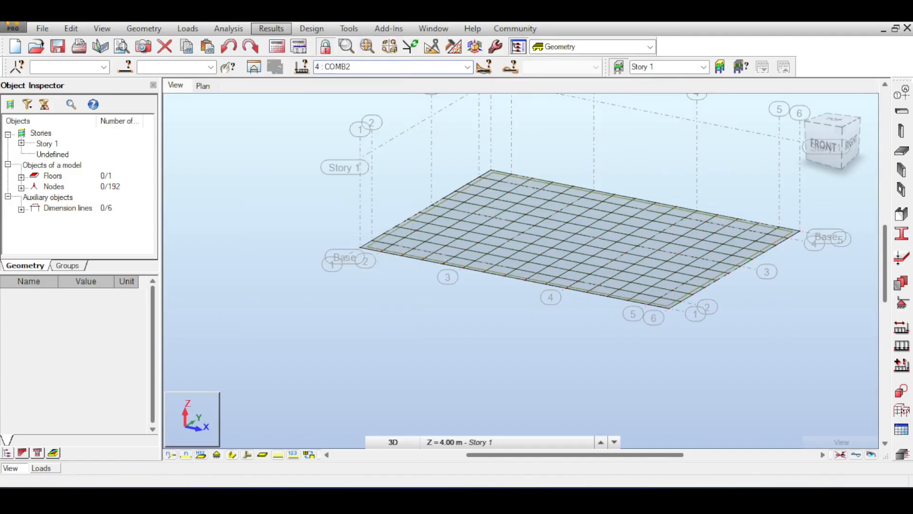
click(271, 29)
click(280, 103)
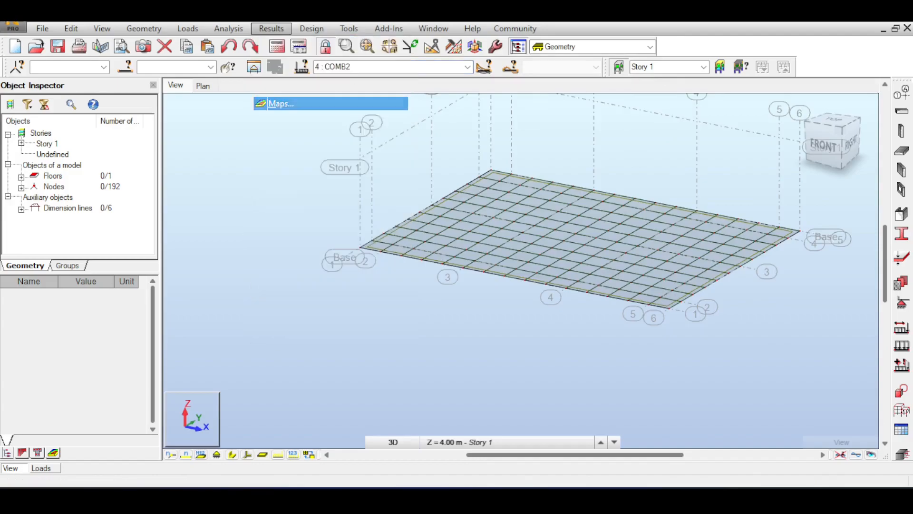
drag(204, 95, 561, 115)
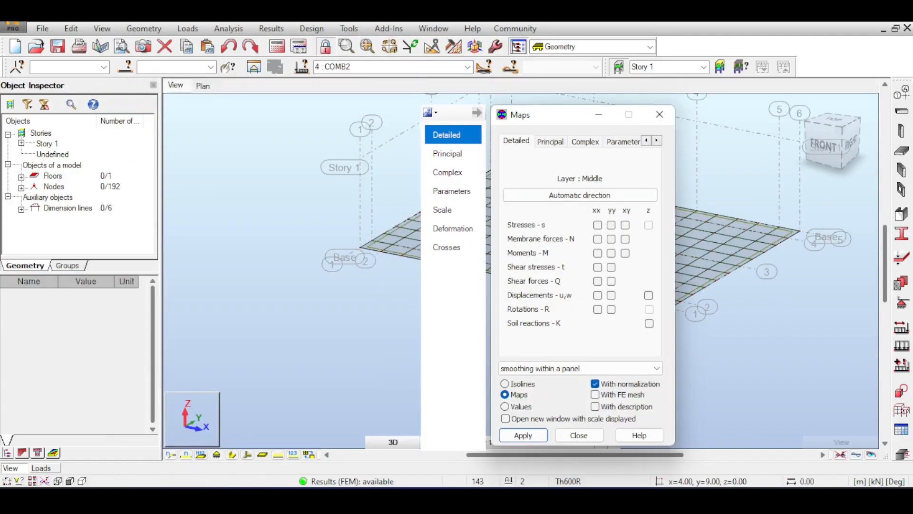
click(528, 435)
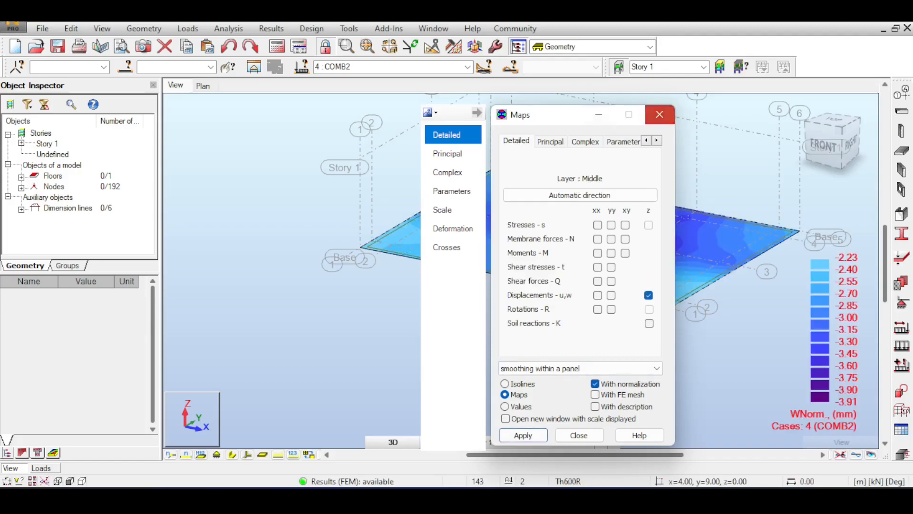
click(659, 115)
drag(824, 145, 824, 192)
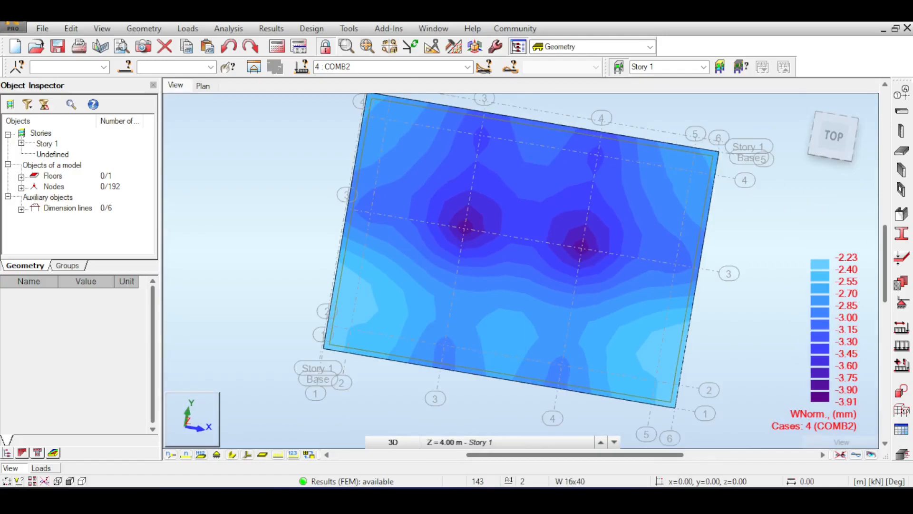
middle_drag(528, 248, 518, 270)
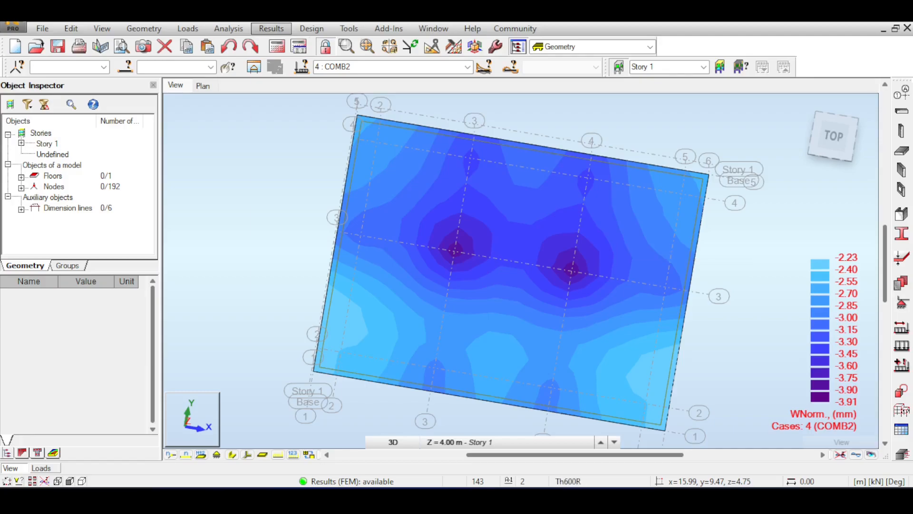
Add value descriptions to the slab's z-displacement map for COMB2, keeping the map display with normalization.
click(271, 29)
click(281, 104)
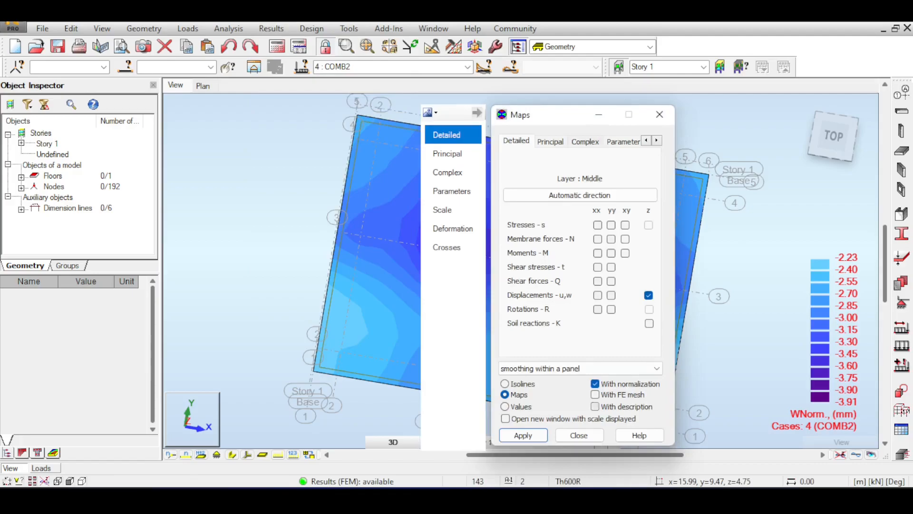
click(595, 406)
click(523, 435)
drag(546, 123, 382, 90)
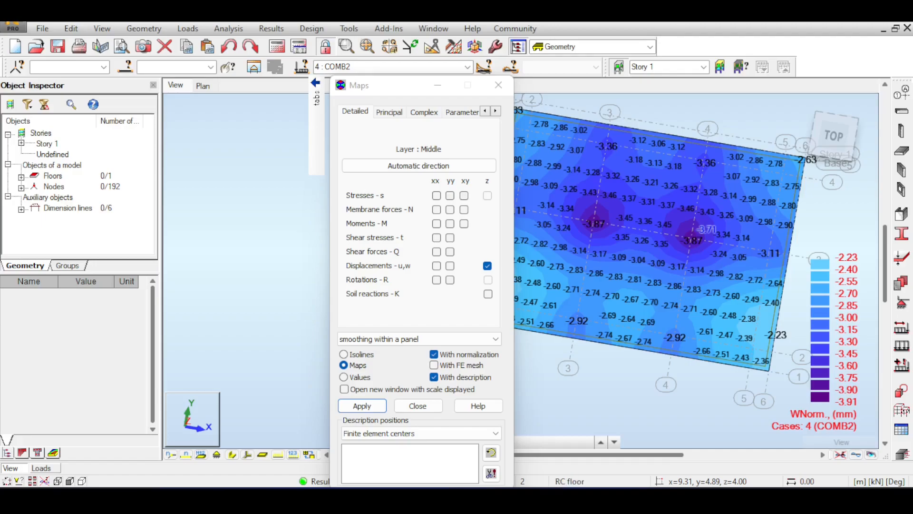
Examine the displacement values across the slab, especially around the two darkest zones along axis 3, and close the map settings.
scroll(699, 234, up, 1)
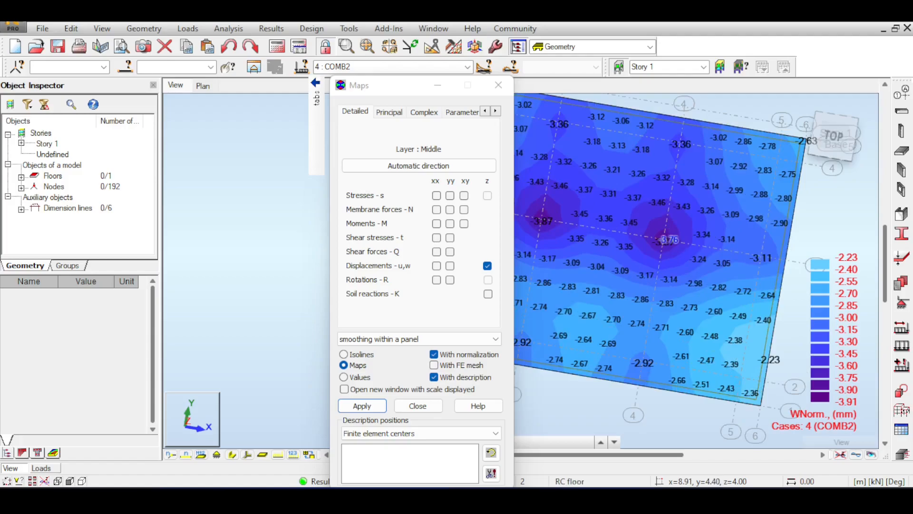
scroll(668, 237, down, 2)
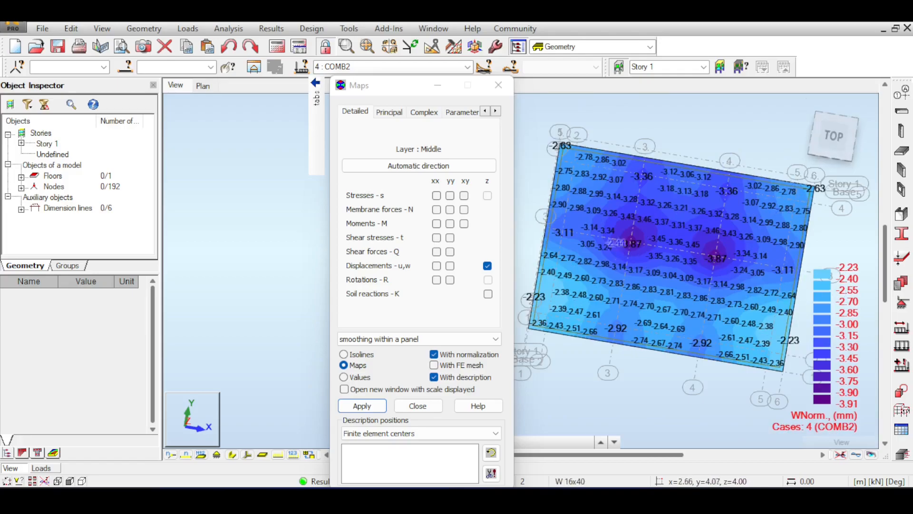
middle_drag(712, 222, 701, 215)
scroll(713, 213, up, 4)
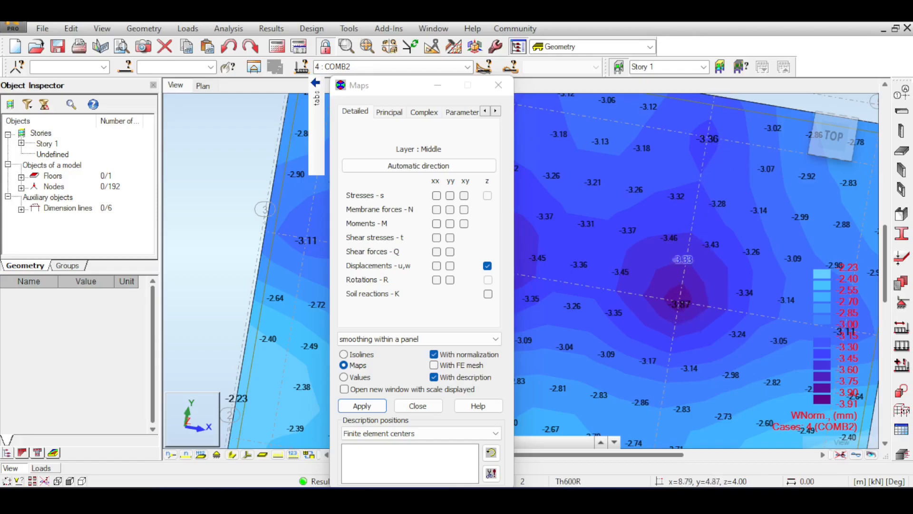
scroll(682, 275, down, 1)
middle_drag(673, 285, 686, 214)
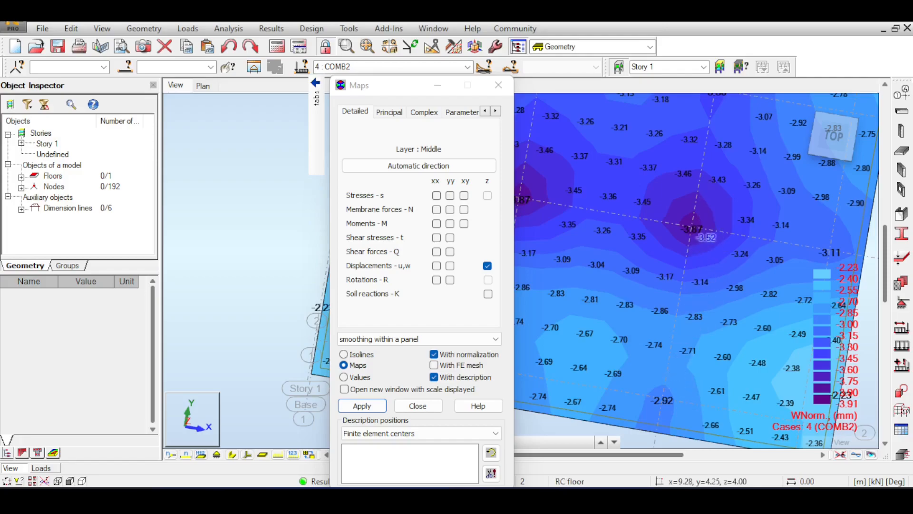
middle_drag(717, 218, 689, 238)
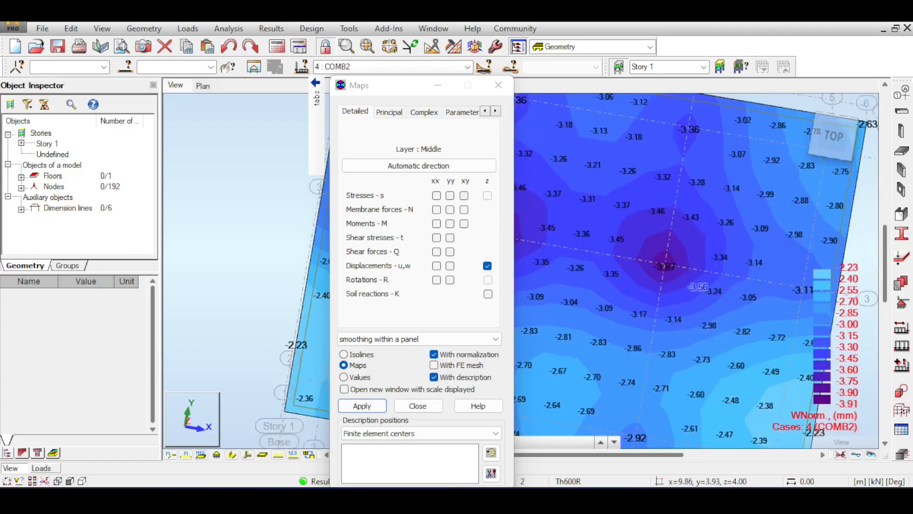
middle_drag(723, 285, 663, 237)
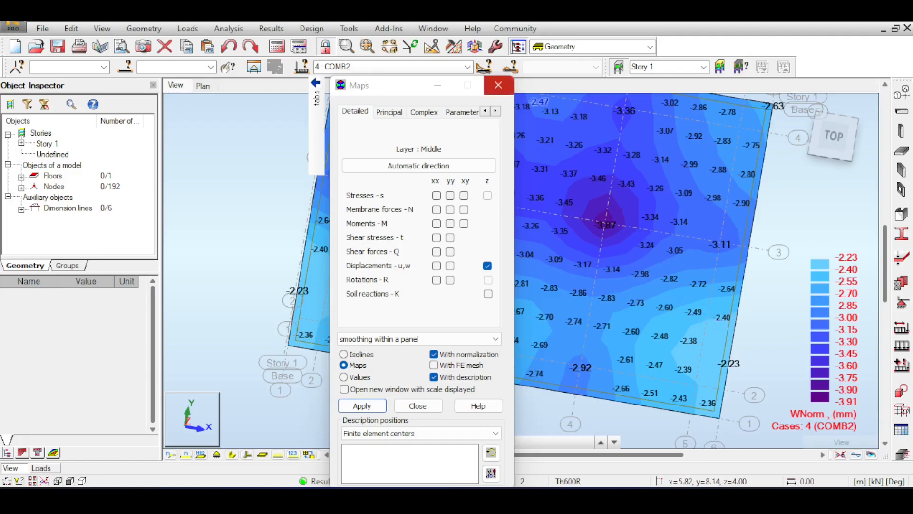
click(498, 84)
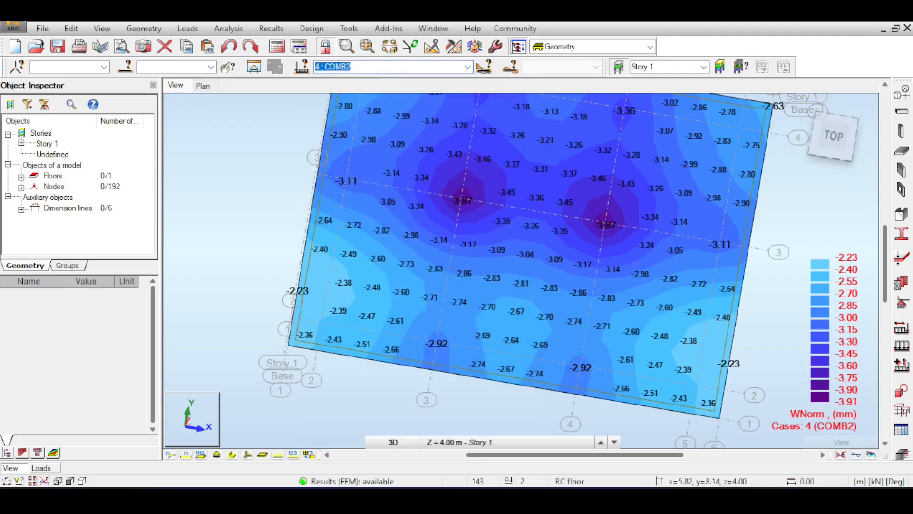
click(468, 67)
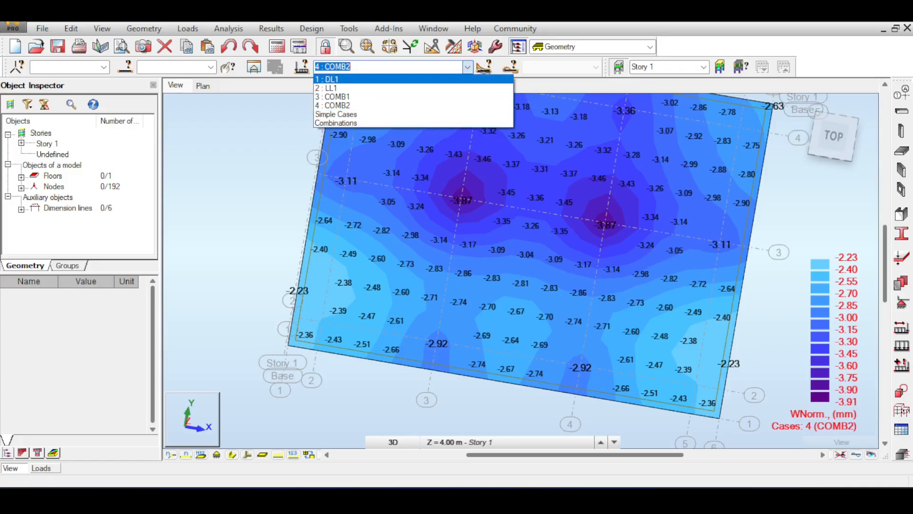
key(Escape)
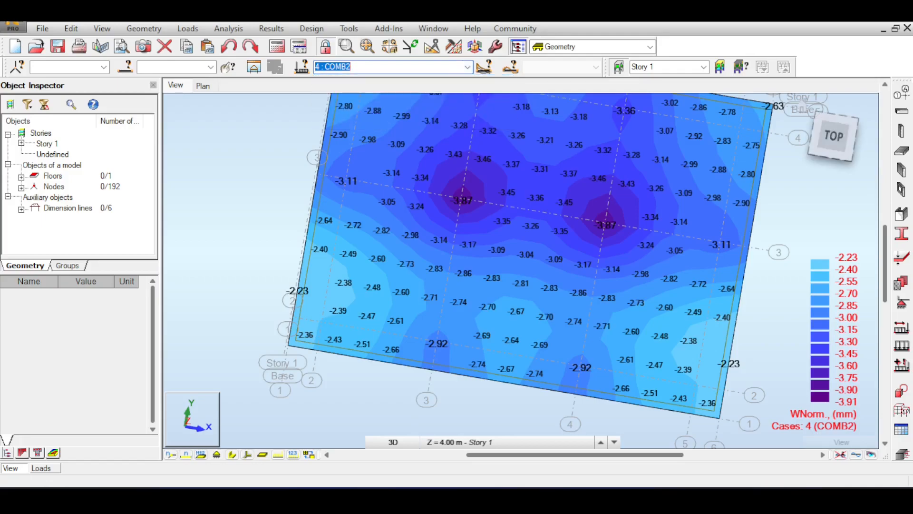
scroll(774, 179, down, 1)
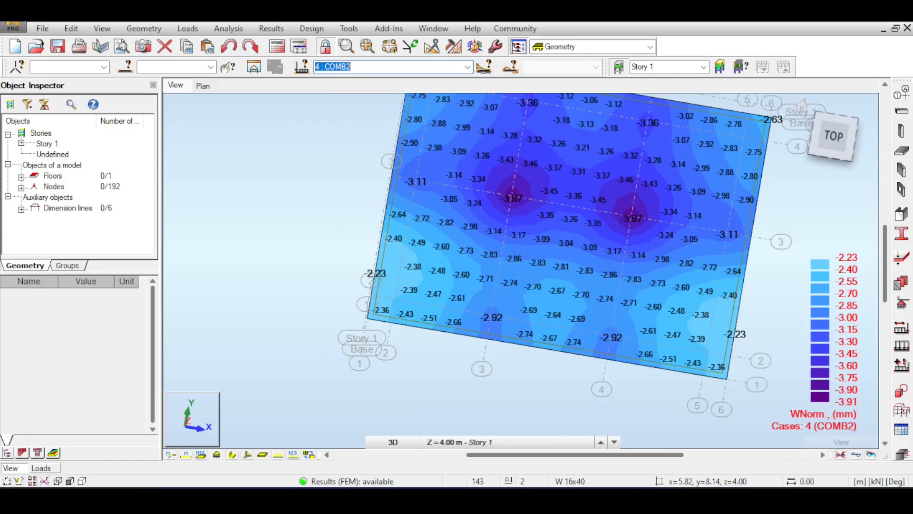
middle_drag(774, 178, 748, 186)
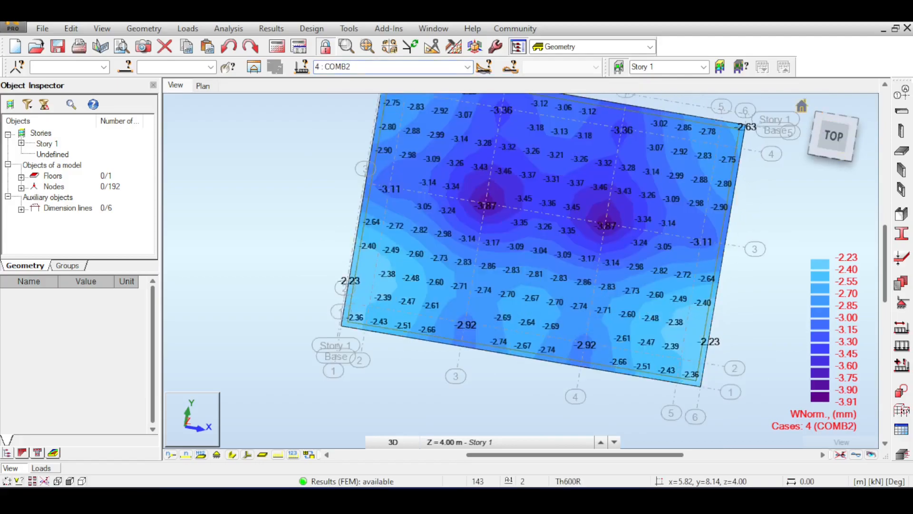
Restore the home 3D view and clear the displacement map from the slab.
click(802, 106)
right_click(535, 173)
click(561, 181)
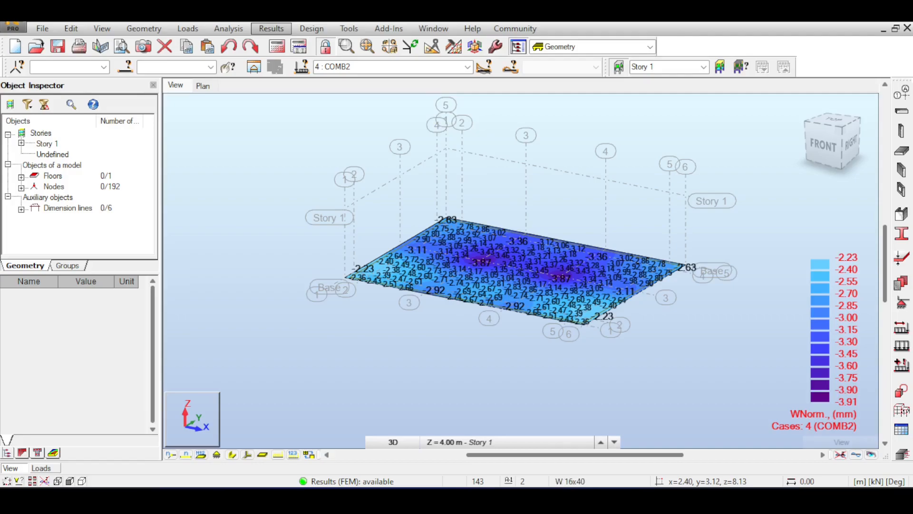
click(840, 454)
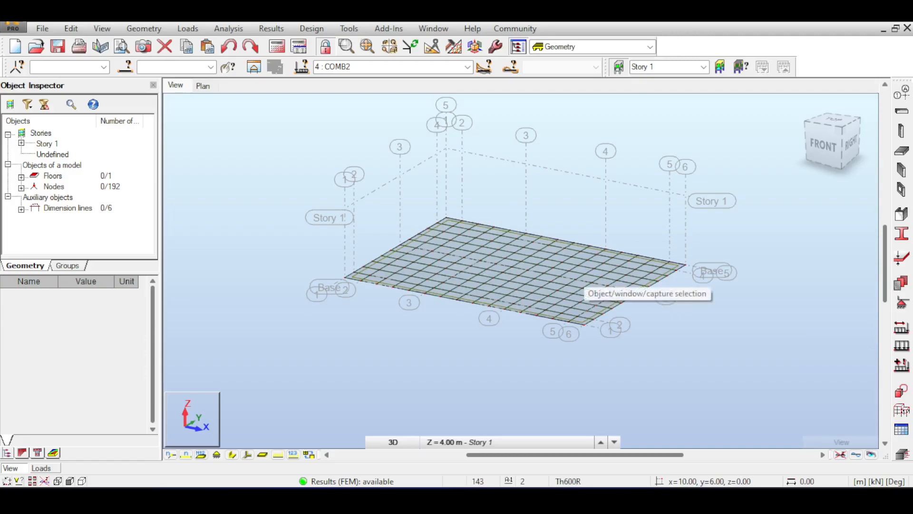
Turn on the panel thickness display for the slab in the Panels / FE display settings.
right_click(274, 227)
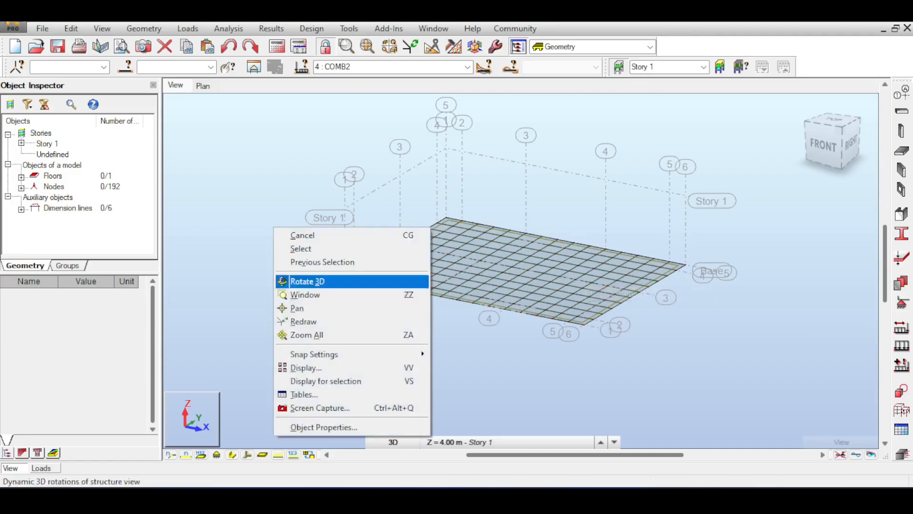
click(304, 368)
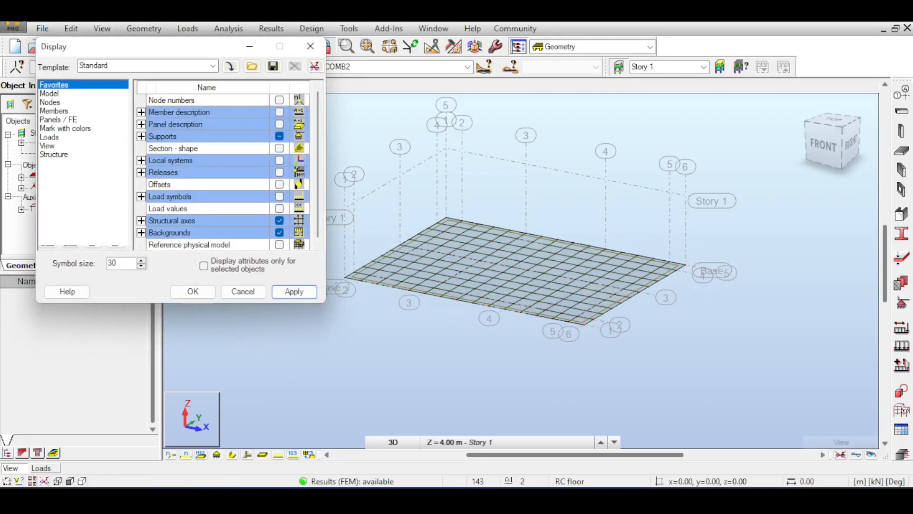
click(49, 93)
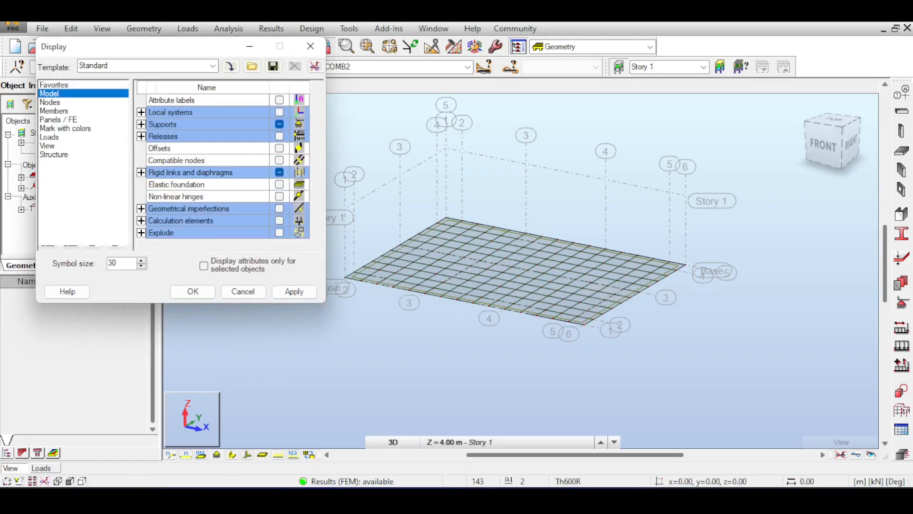
click(58, 120)
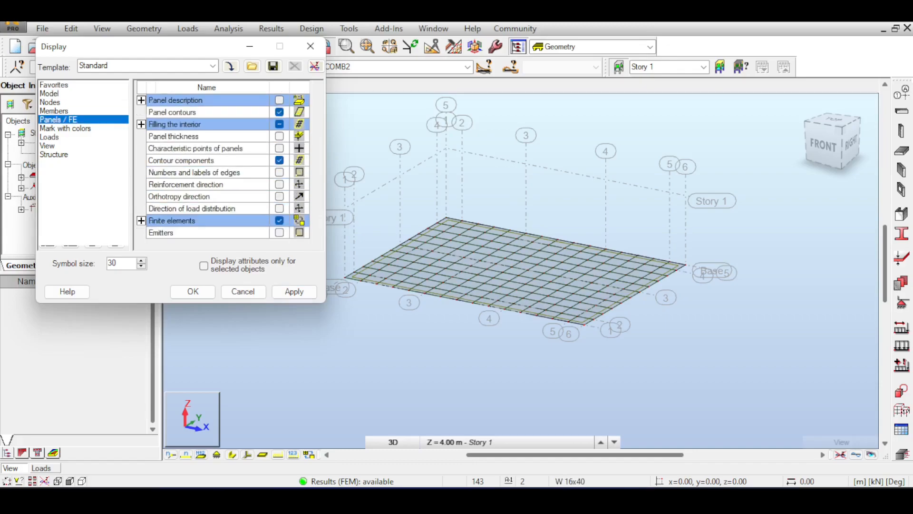
click(279, 136)
click(294, 291)
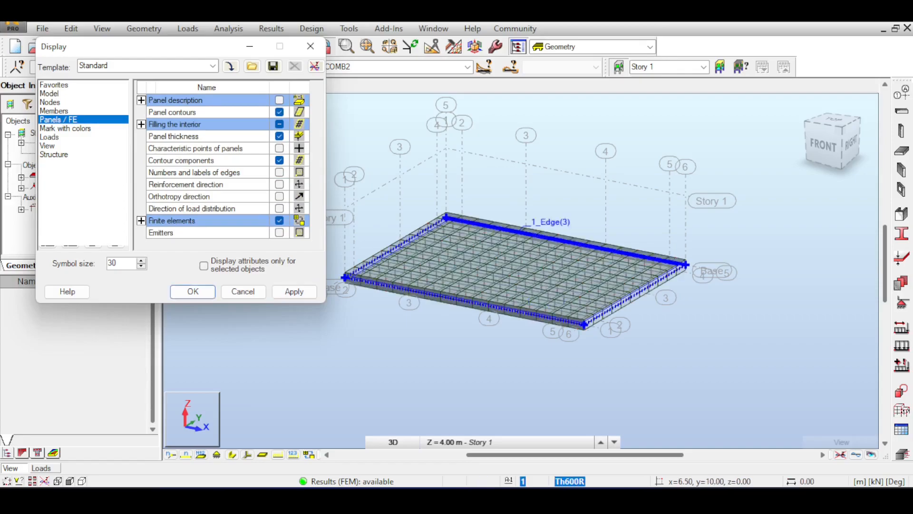
Inspect the slab's displayed thickness in 3D, turn the panel thickness display off again, and close the display settings.
click(823, 145)
drag(823, 145, 800, 153)
middle_drag(547, 267, 585, 290)
middle_drag(682, 226, 724, 233)
scroll(724, 233, up, 2)
click(841, 455)
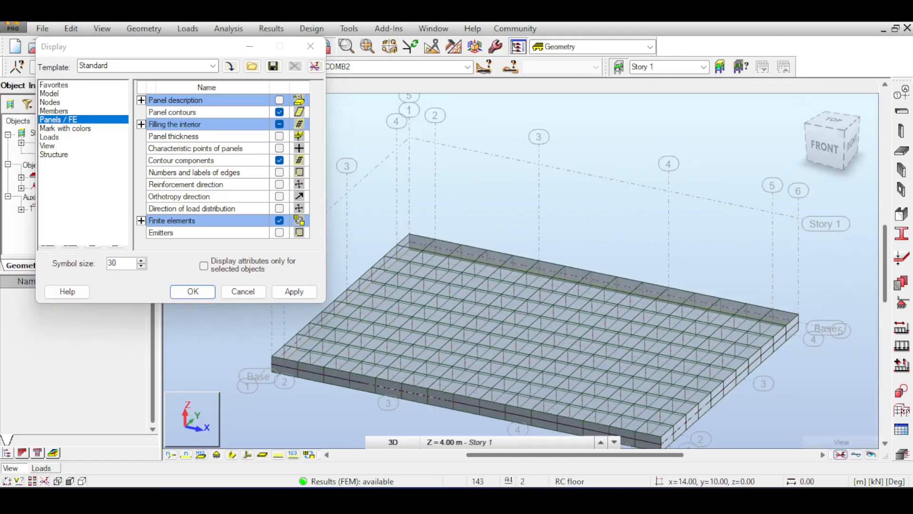
click(294, 292)
scroll(545, 293, down, 5)
click(192, 291)
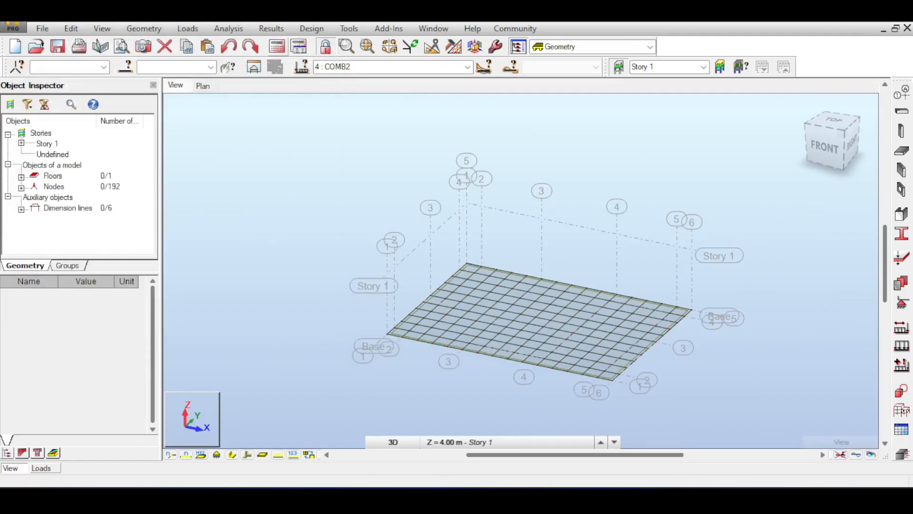
Display the slab's bending moment maps for COMB2, first in the xx direction and then in yy.
click(271, 28)
click(278, 103)
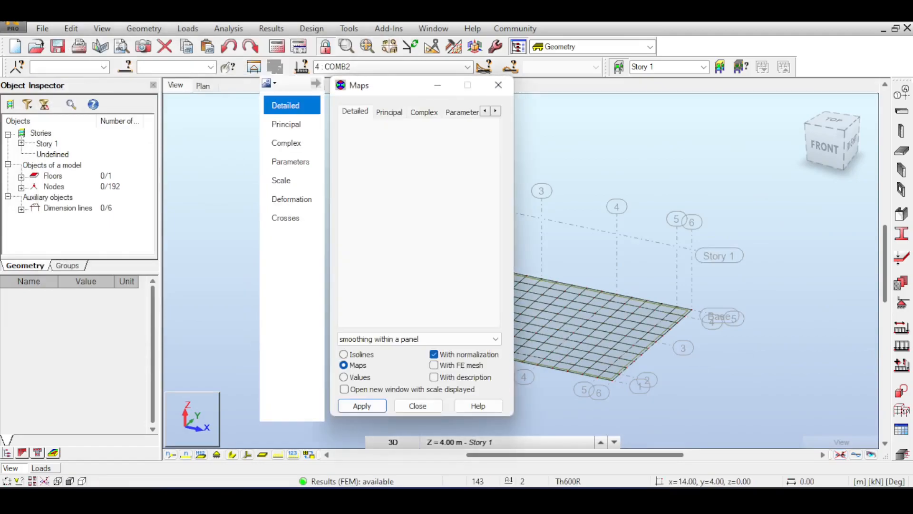
click(437, 224)
click(362, 405)
drag(395, 86, 297, 82)
middle_drag(585, 304, 643, 307)
click(352, 220)
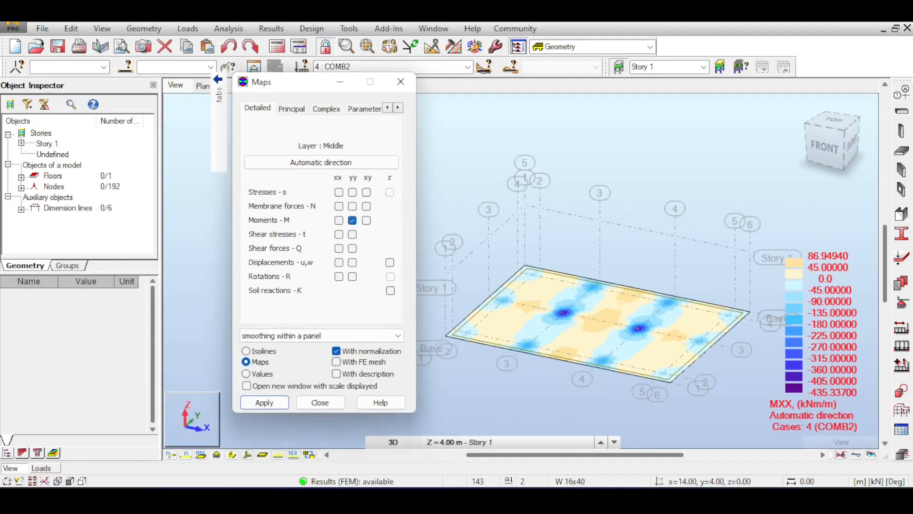
click(264, 403)
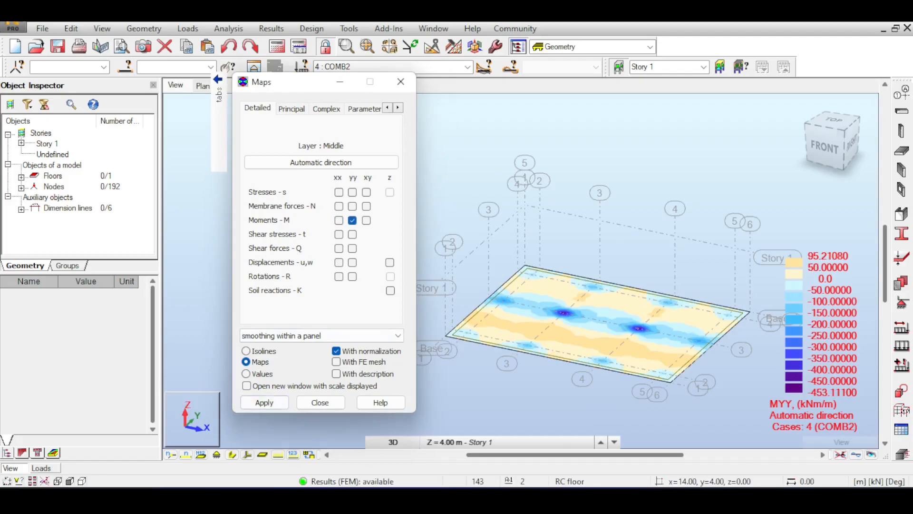
Display the slab's xx shear force map for COMB2 and switch back to the xx moment map.
click(338, 249)
click(265, 402)
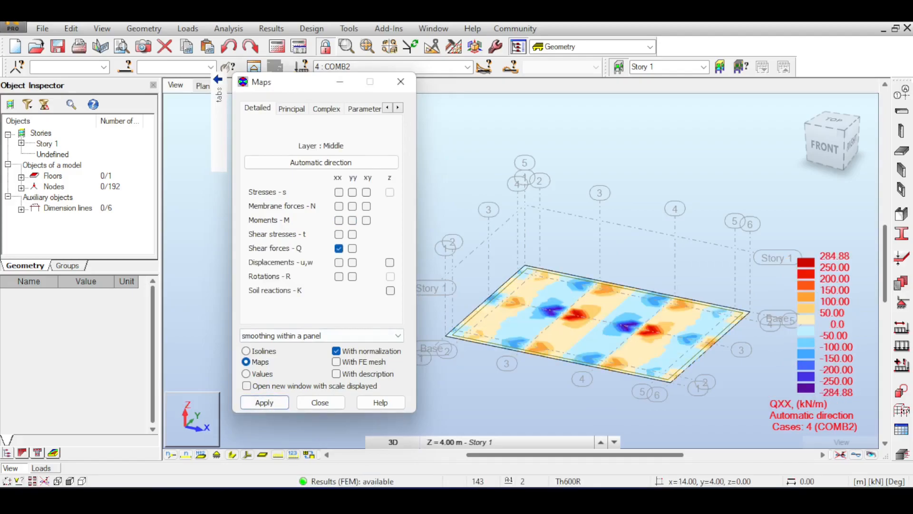
click(338, 220)
click(264, 402)
middle_drag(594, 323, 646, 271)
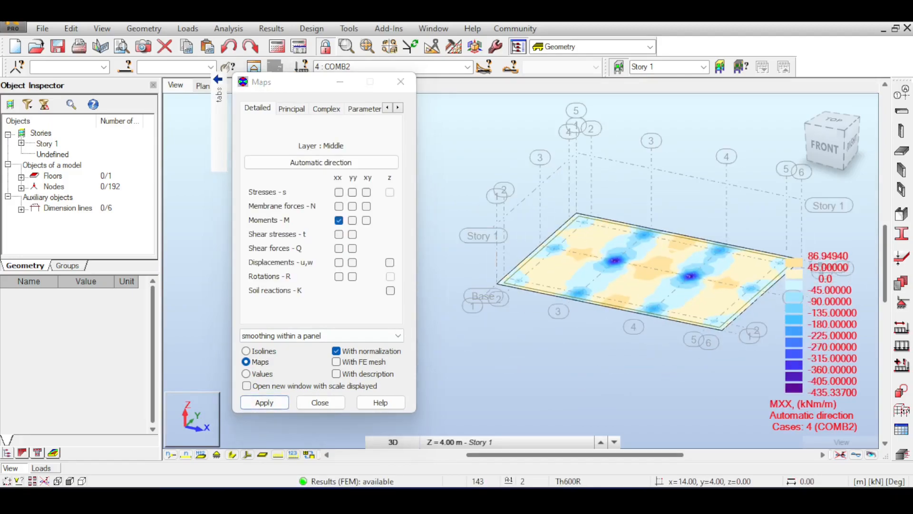
Create a panel cut parallel to the XZ plane through the point -1.00, 5.00, 0.00 on the slab's moment map.
click(271, 28)
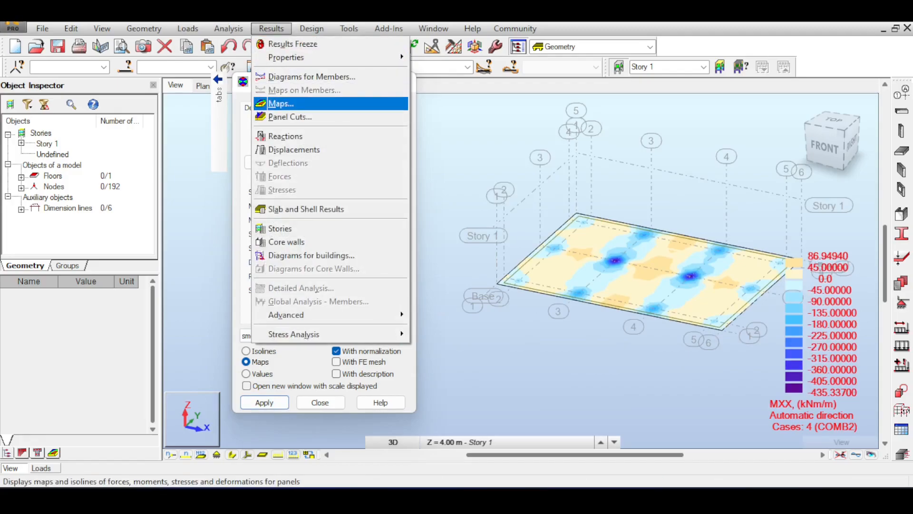
click(290, 117)
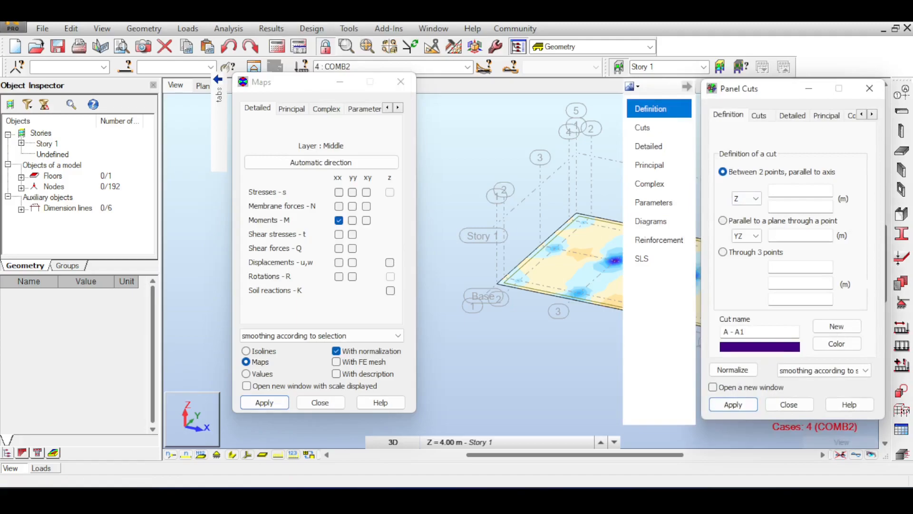
click(723, 220)
drag(761, 89, 288, 87)
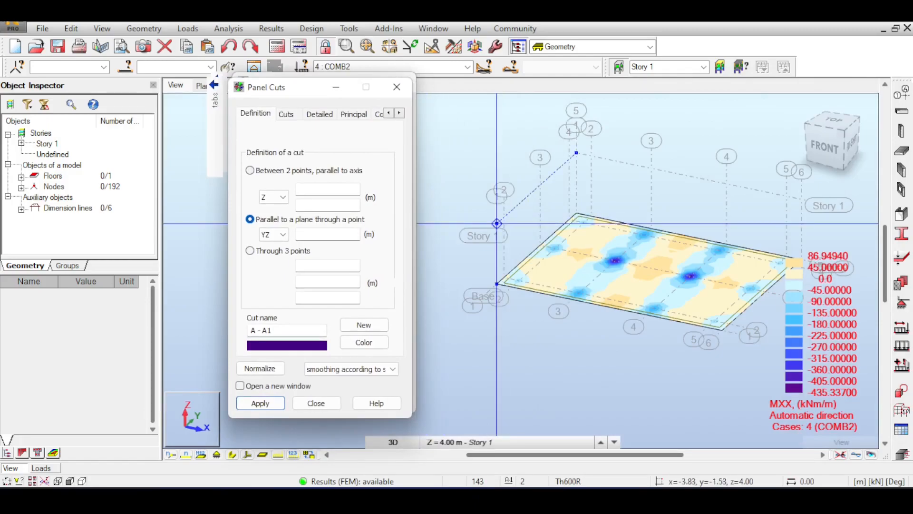
click(274, 235)
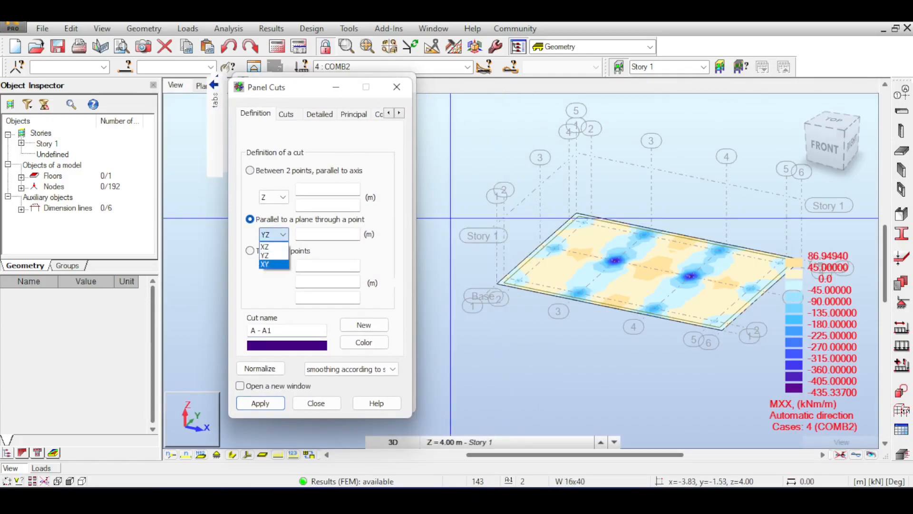
click(274, 246)
click(540, 245)
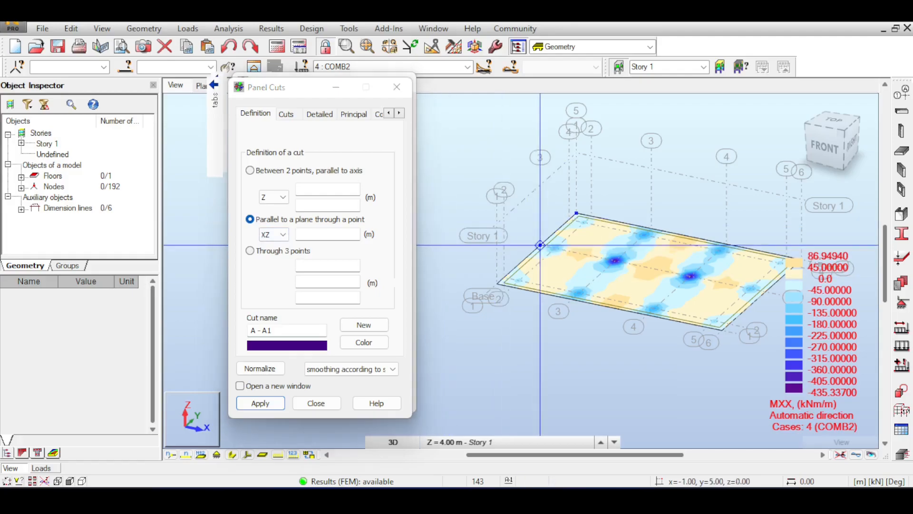
click(248, 406)
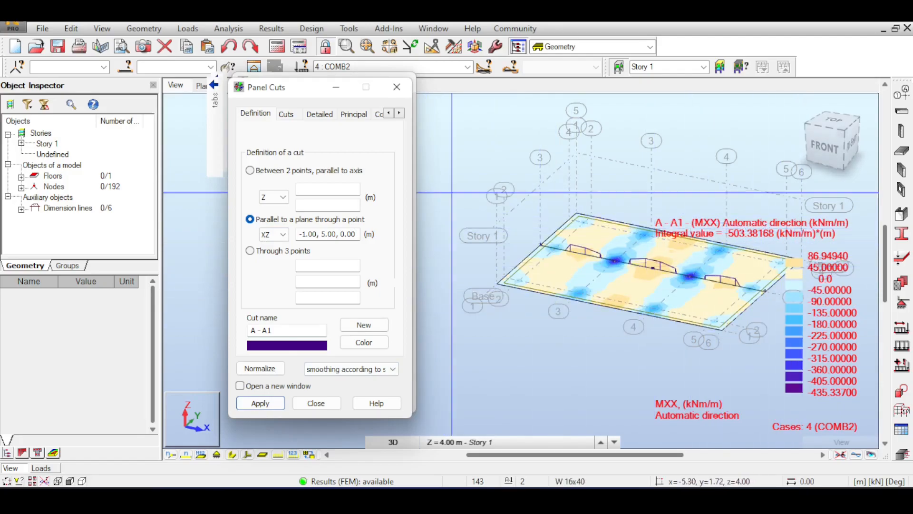
Check the cut's display and detailed result settings, close the Panel Cuts and Maps dialogs, and examine the xx moment diagram along the cut.
click(286, 114)
click(340, 191)
click(319, 114)
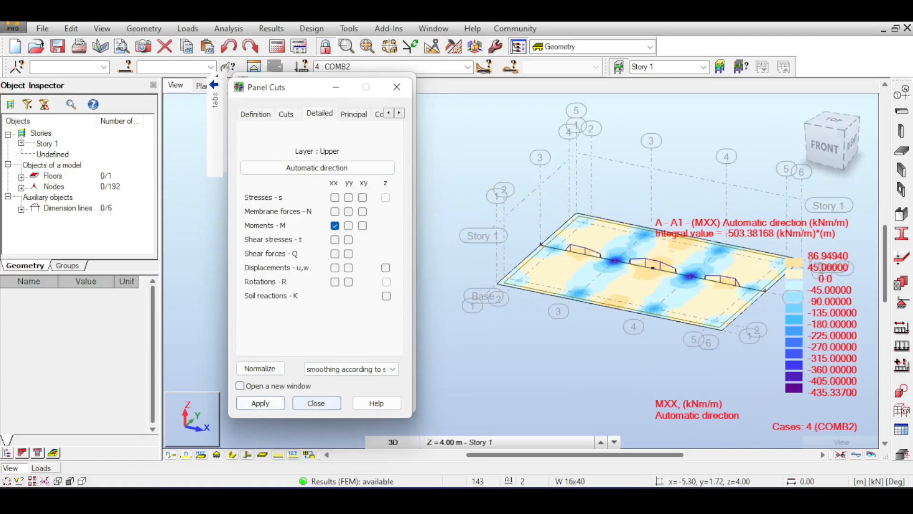
click(316, 403)
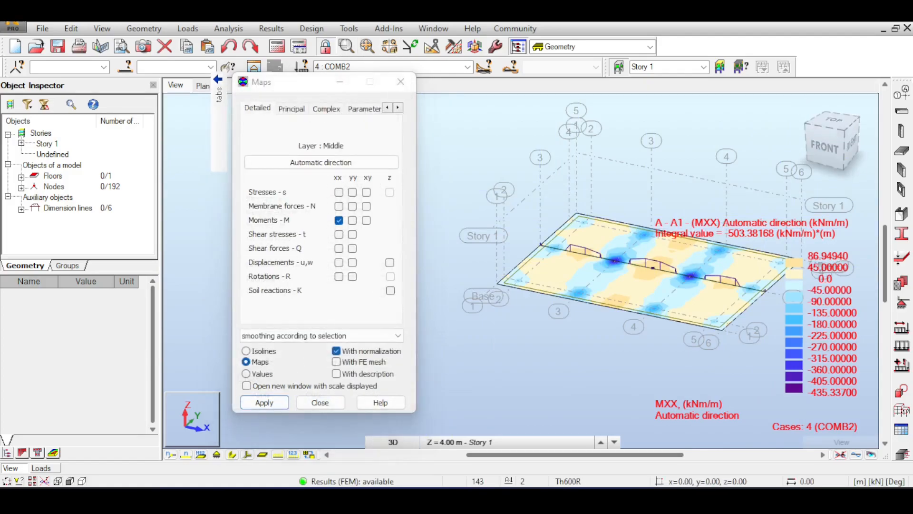
click(401, 81)
scroll(706, 285, up, 5)
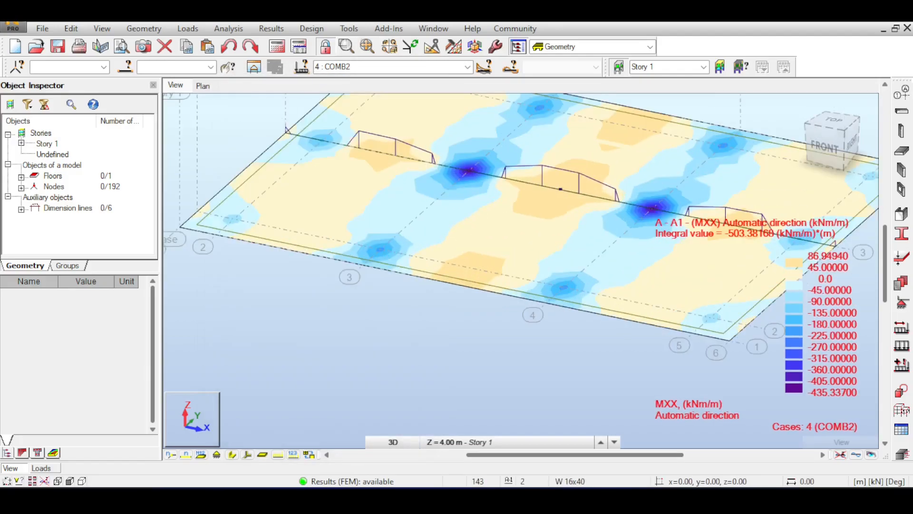
mouse_move(825, 147)
mouse_down()
mouse_move(834, 131)
mouse_move(821, 146)
mouse_up()
scroll(540, 264, down, 5)
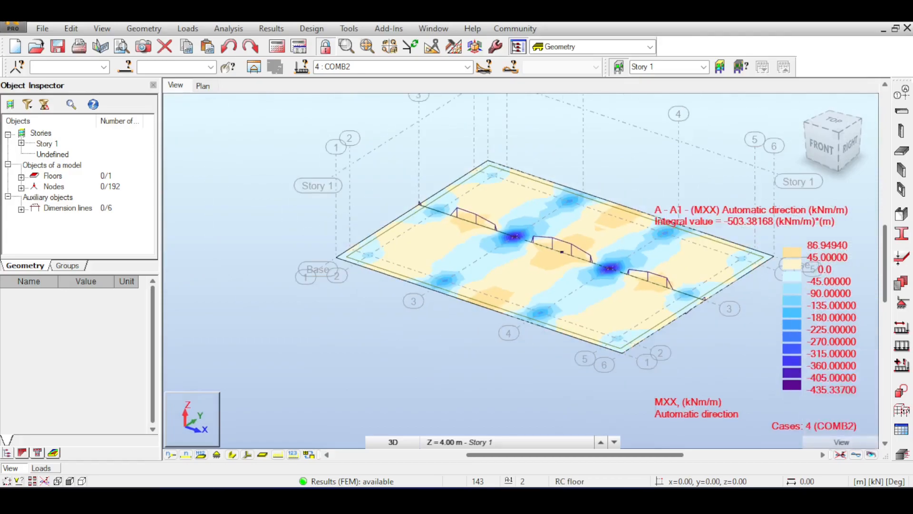
Clear the displayed moment map and cut diagram, and display the slab's soil reaction map for COMB2.
click(840, 455)
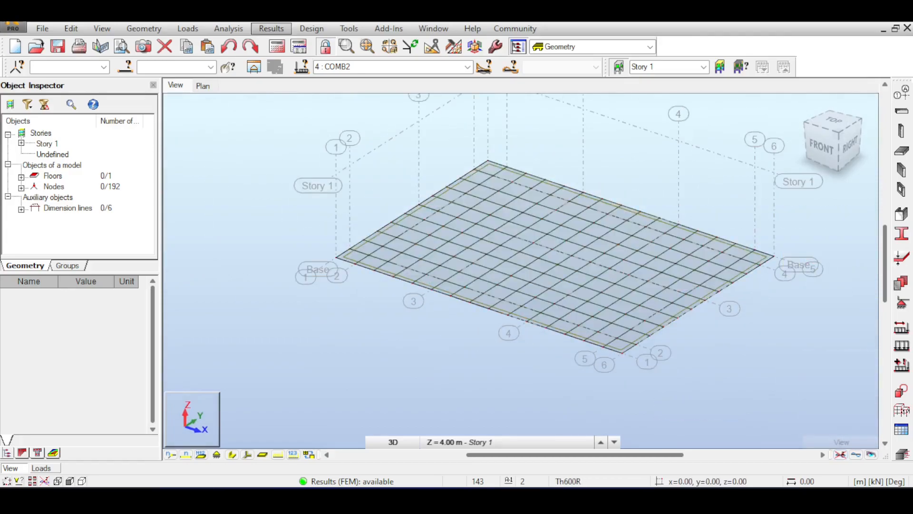
click(271, 29)
click(281, 103)
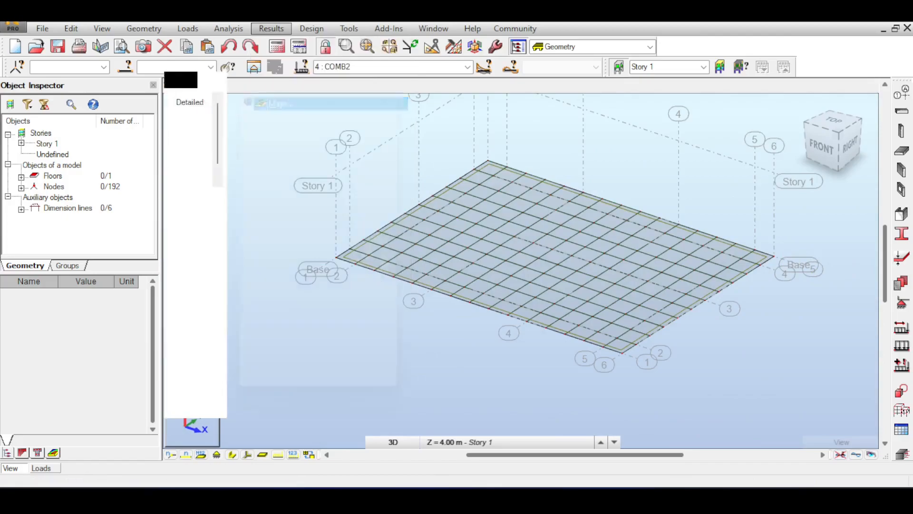
drag(417, 92, 447, 90)
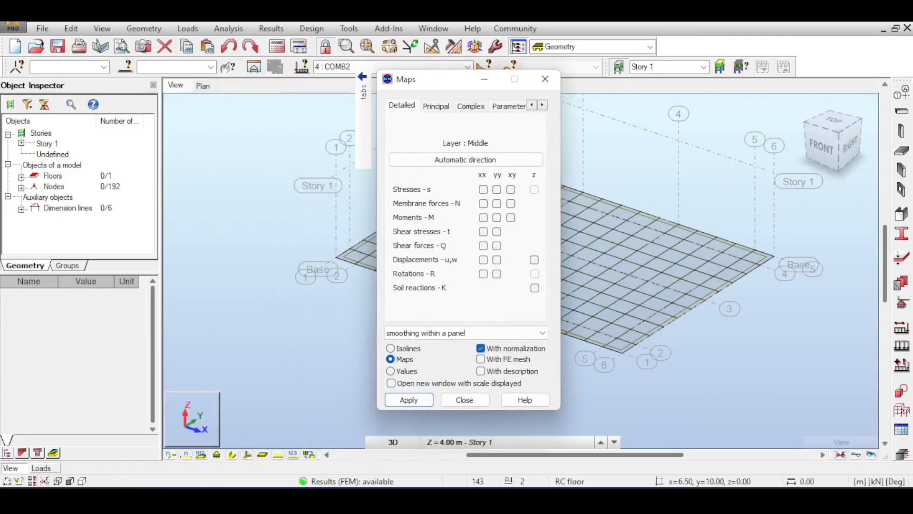
click(534, 288)
click(409, 399)
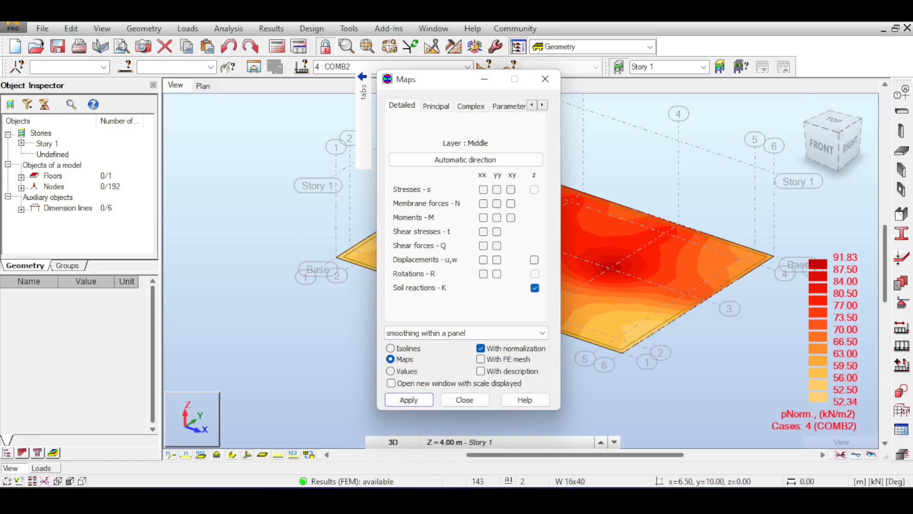
drag(428, 79, 256, 79)
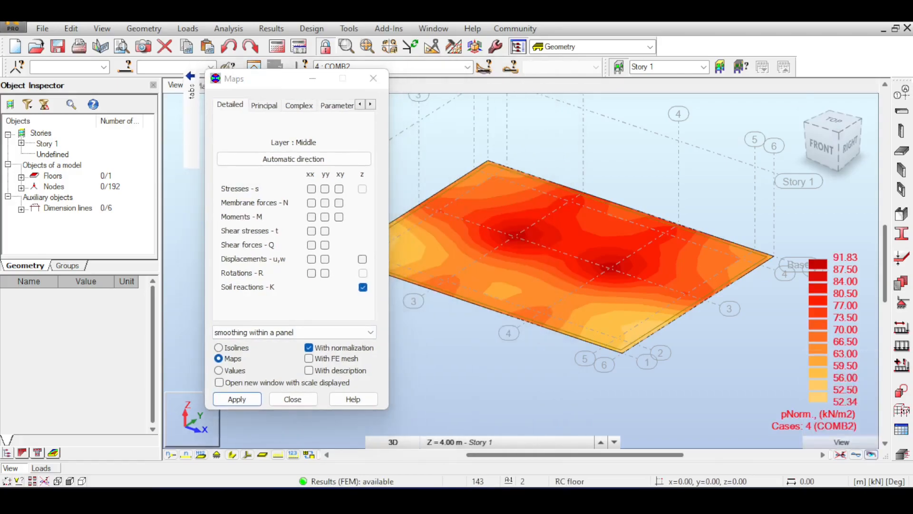
scroll(760, 257, down, 2)
scroll(693, 212, up, 2)
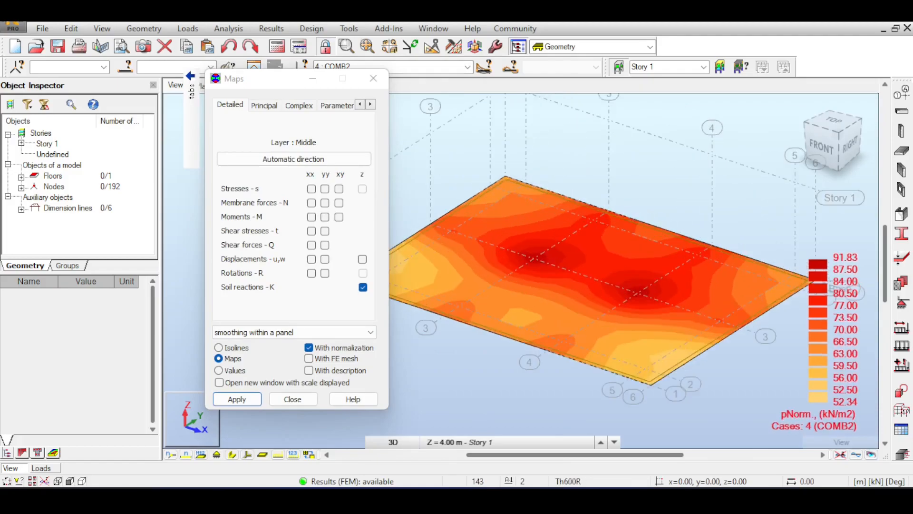
middle_drag(638, 272, 620, 270)
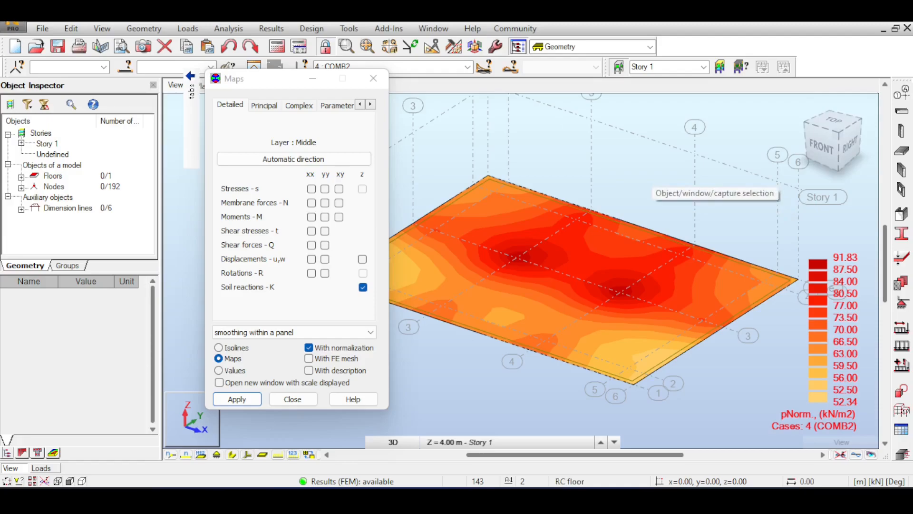
scroll(742, 205, down, 1)
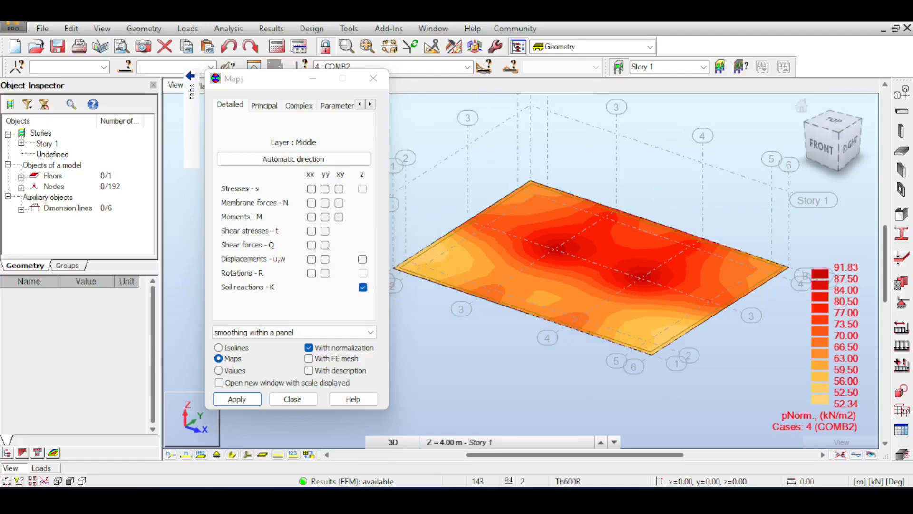
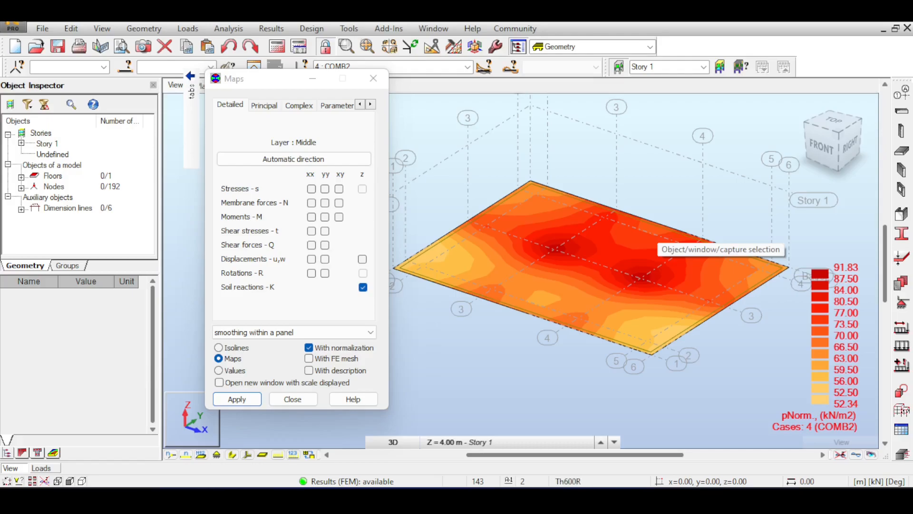
Display the slab's xx moment map and switch the load case to COMB1.
scroll(587, 253, down, 1)
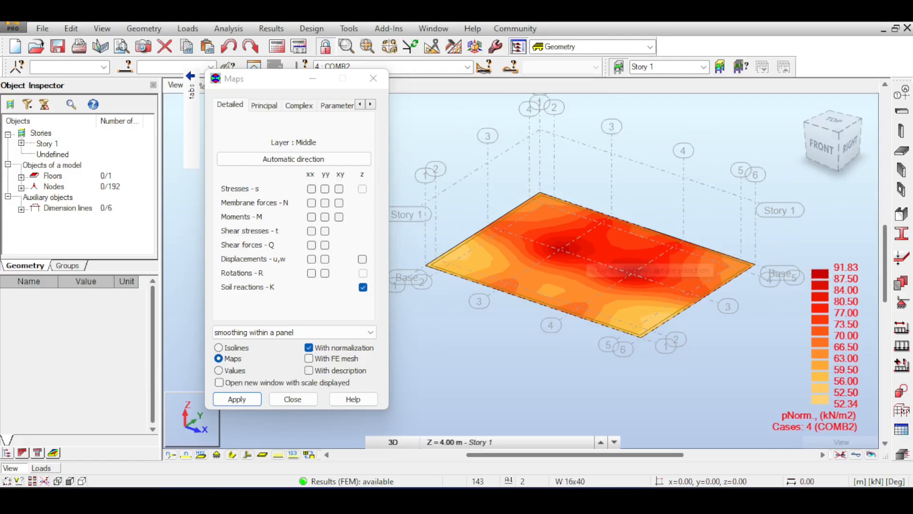
scroll(587, 253, up, 1)
click(312, 217)
click(237, 399)
scroll(681, 290, up, 7)
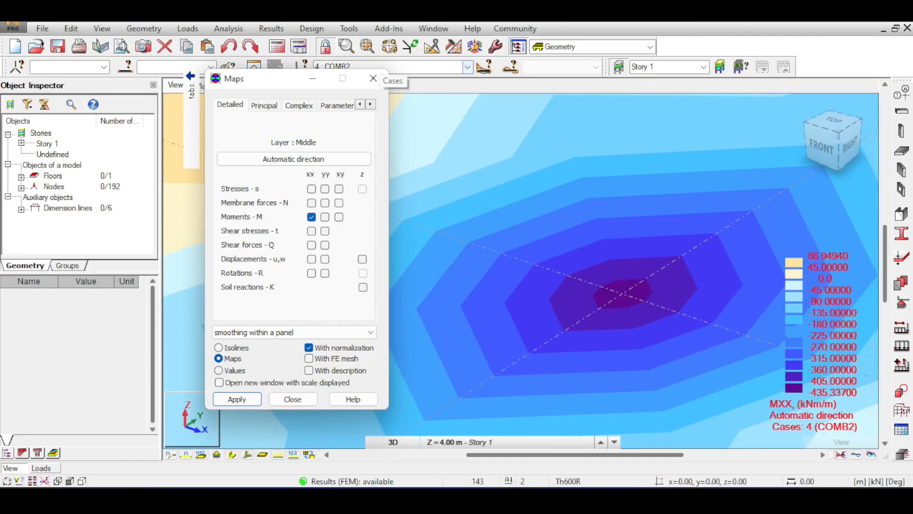
click(467, 67)
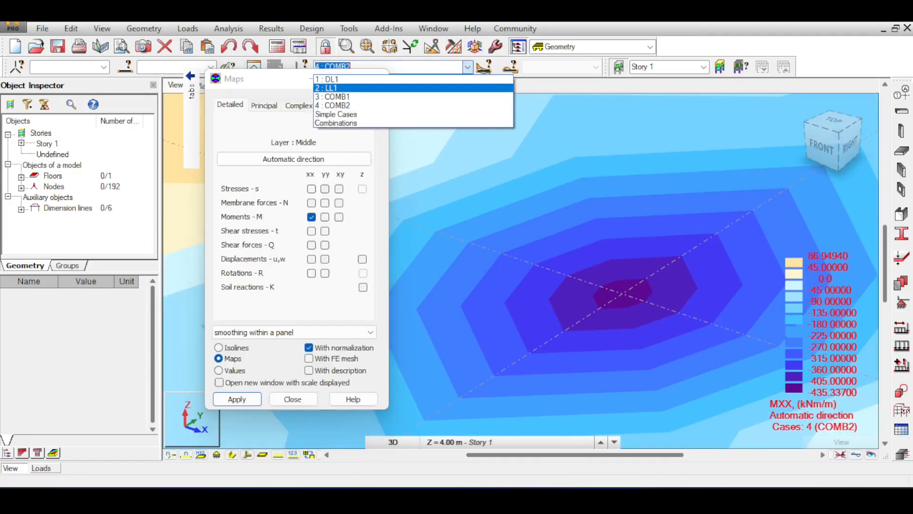
click(332, 97)
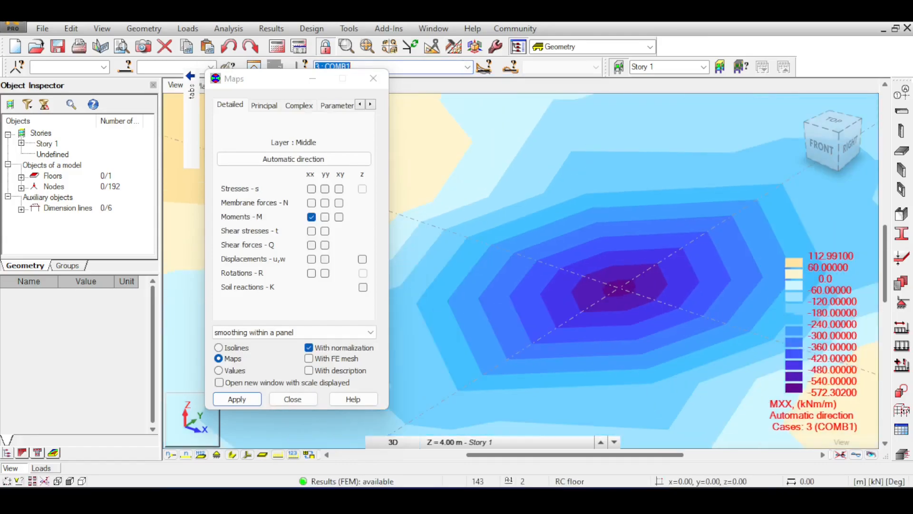
Show the load value descriptions on the slab and examine the point loads at the interior column location.
click(293, 454)
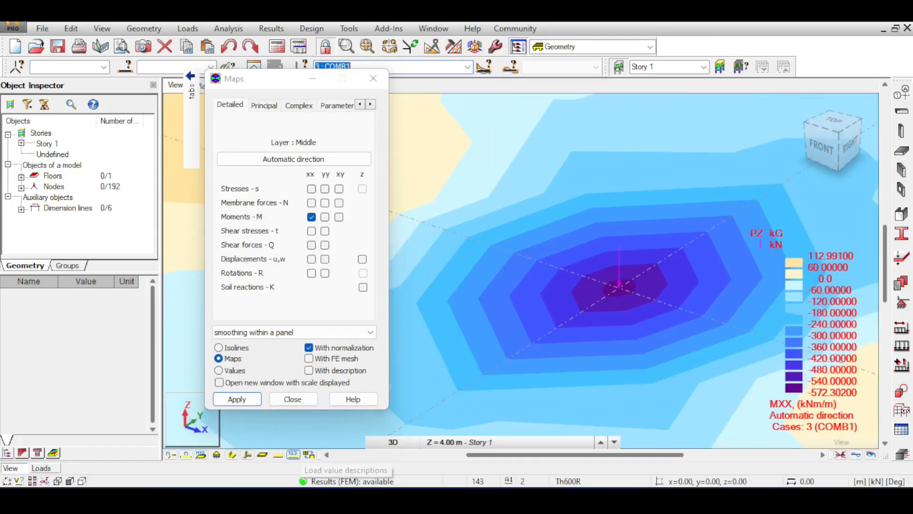
scroll(585, 292, down, 9)
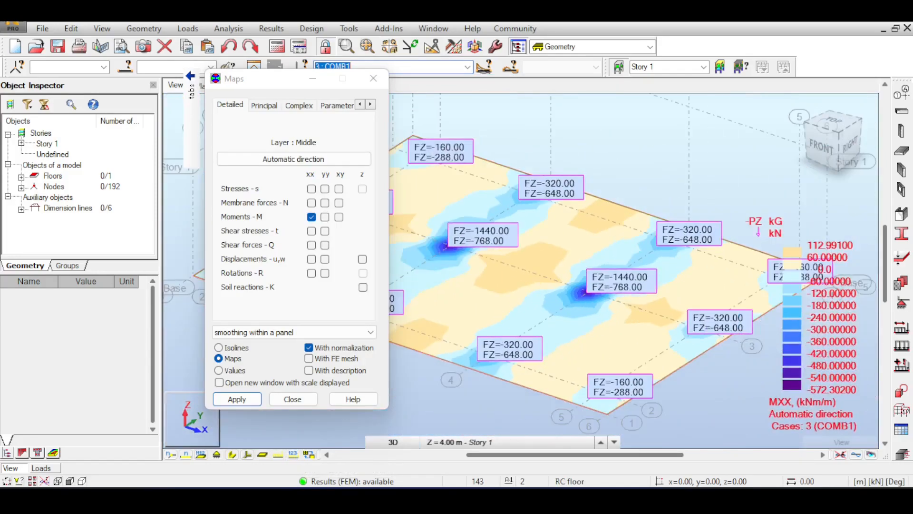
click(293, 454)
scroll(588, 273, up, 7)
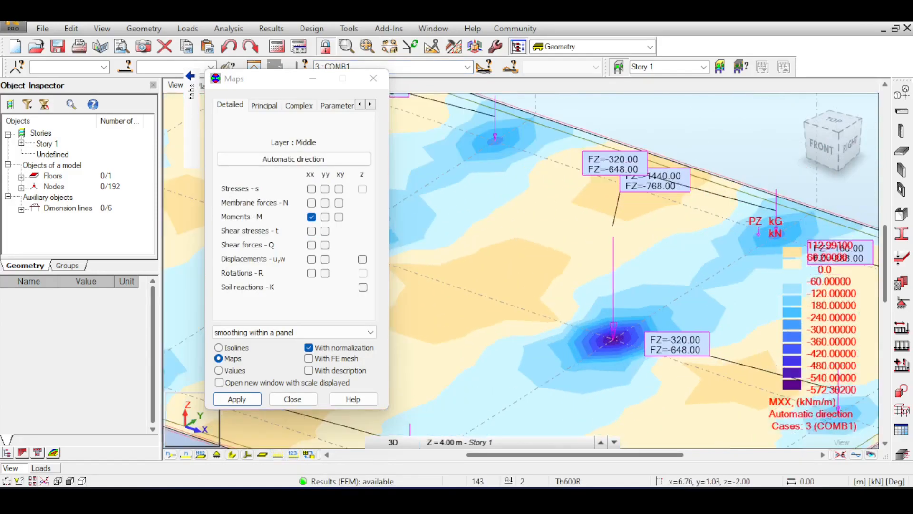
scroll(590, 361, up, 5)
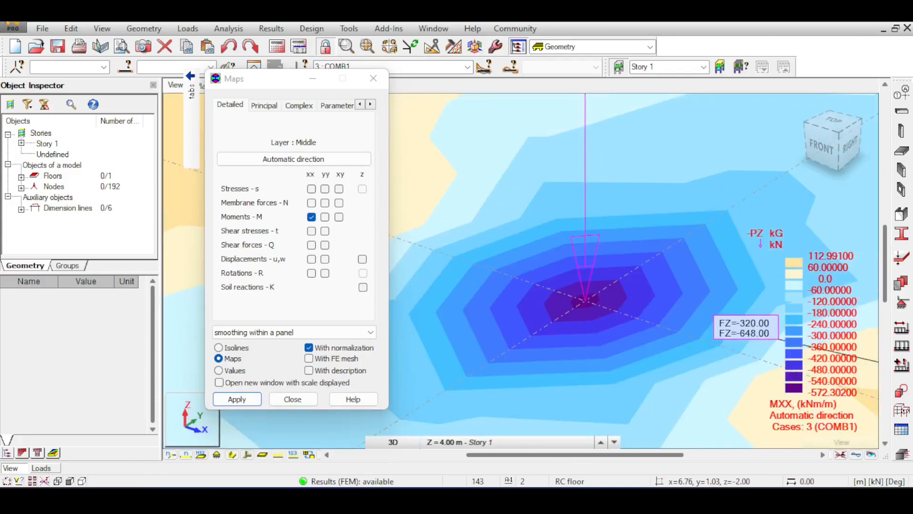
scroll(587, 297, down, 2)
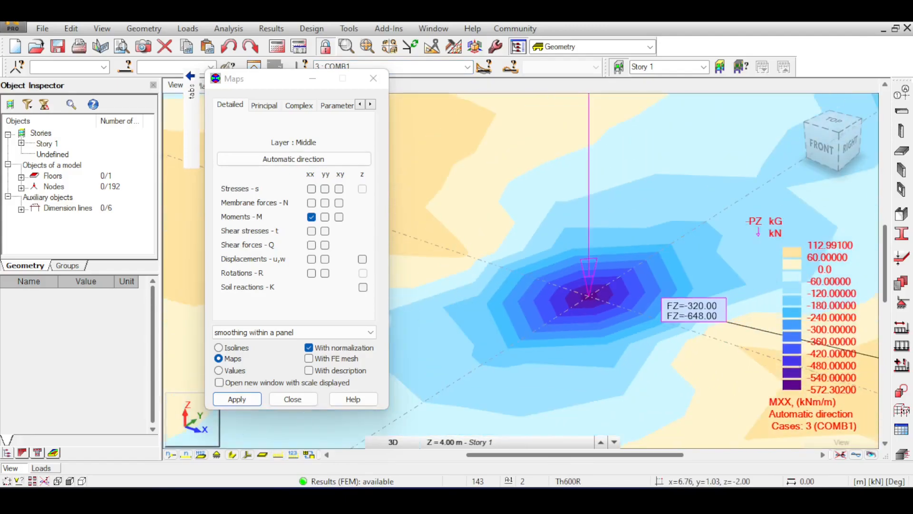
scroll(589, 296, down, 2)
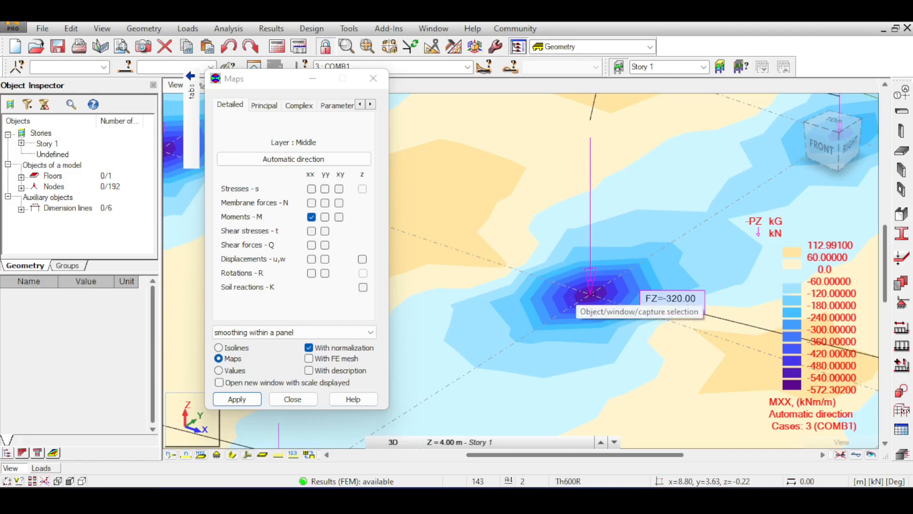
scroll(590, 293, down, 3)
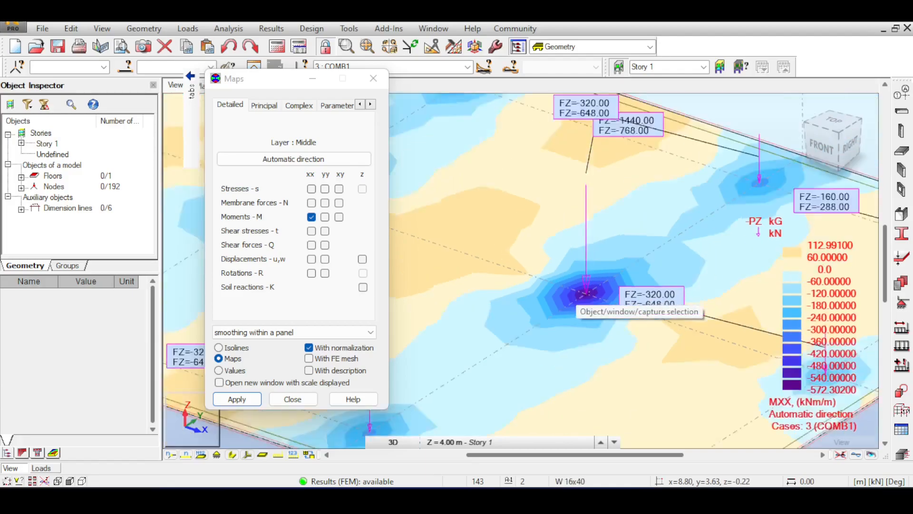
scroll(584, 293, down, 3)
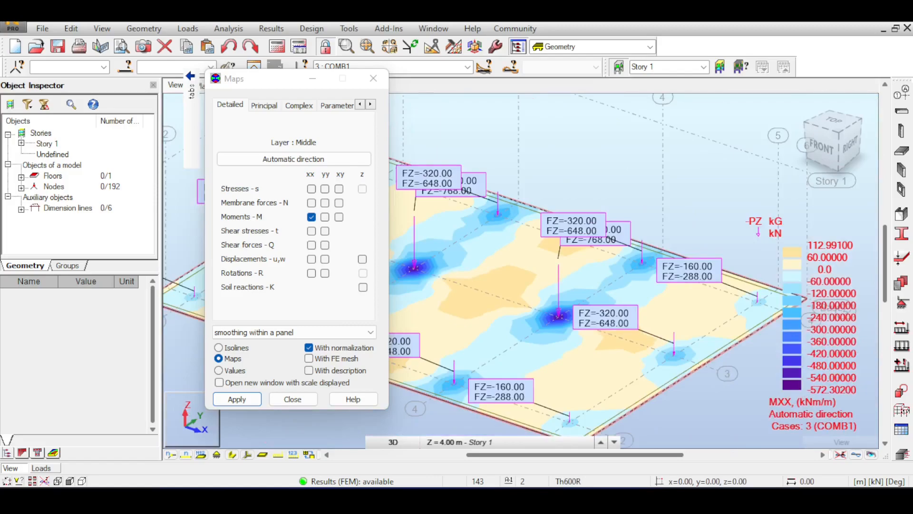
Open the display settings, return to the map settings and display the slab's soil reaction map for COMB1.
right_click(433, 102)
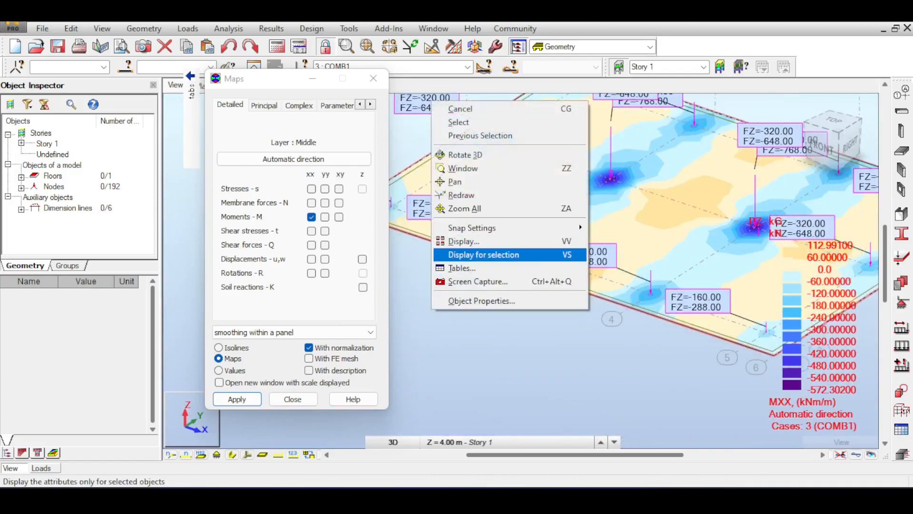
click(464, 241)
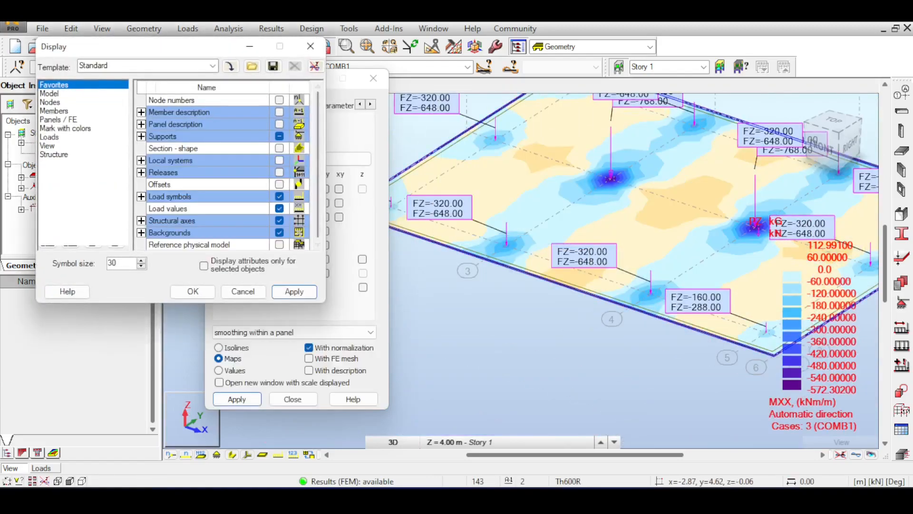
click(355, 129)
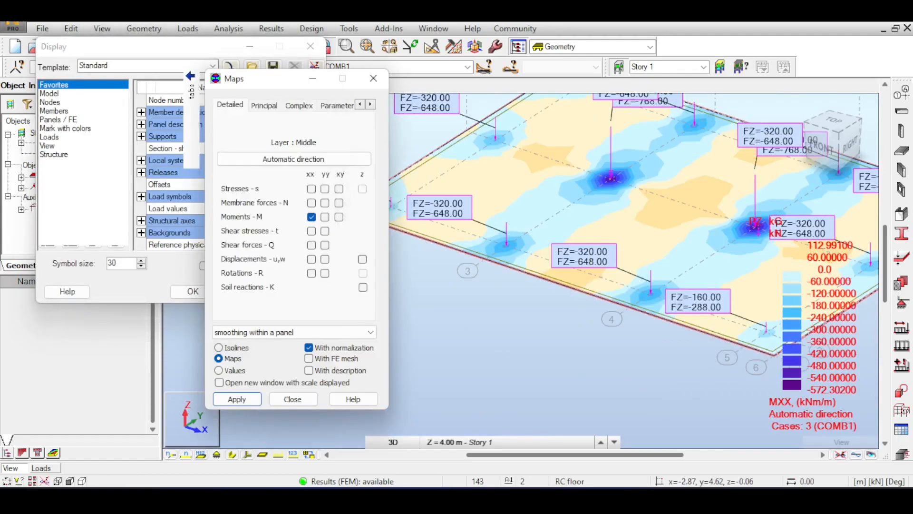
click(363, 287)
click(237, 399)
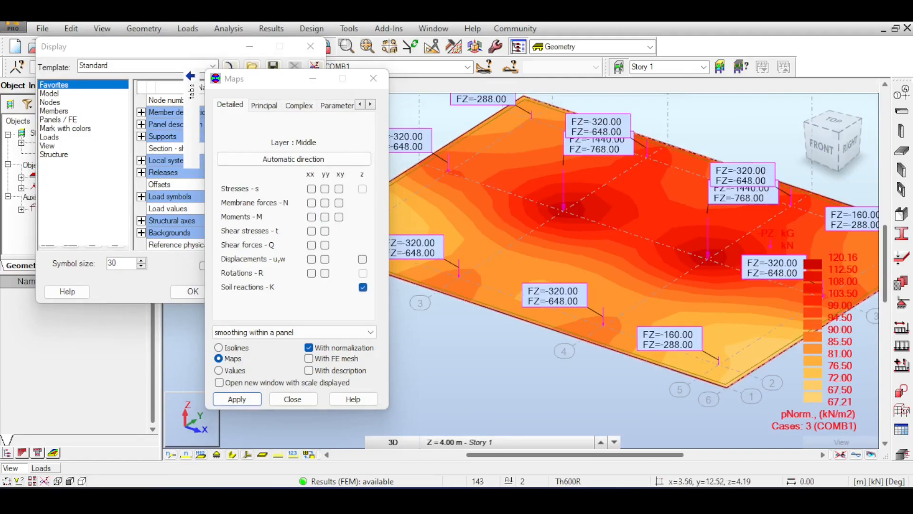
Clear the soil reaction map, show the panel thickness and examine the slab with its point loads from the front.
click(162, 47)
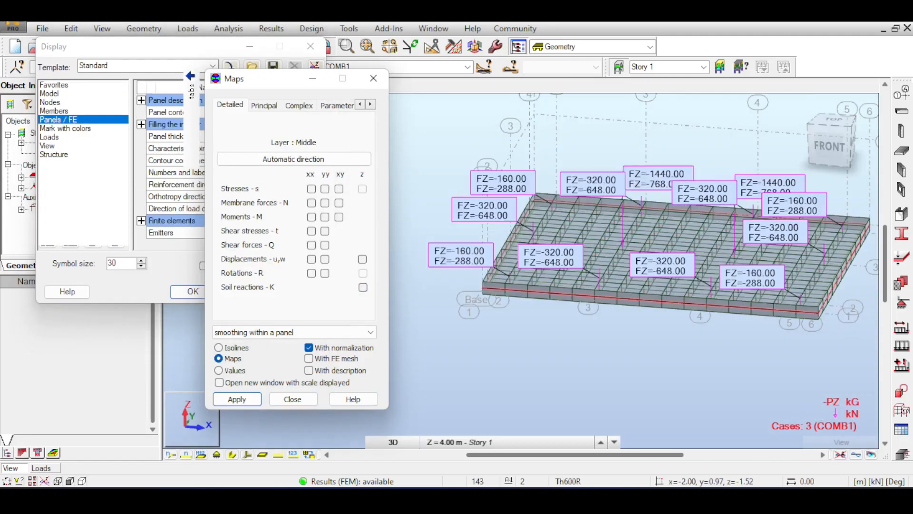
click(373, 78)
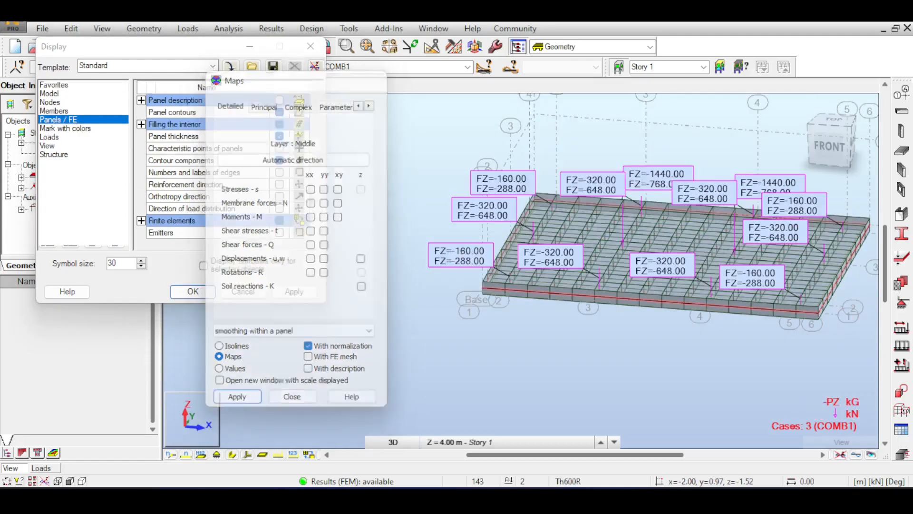
scroll(740, 215, up, 4)
click(829, 146)
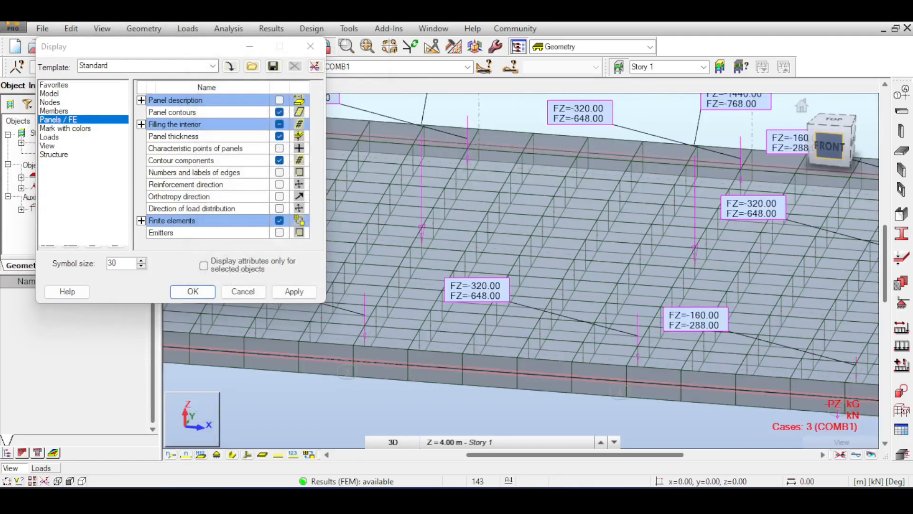
shift+middle_drag(602, 257, 590, 269)
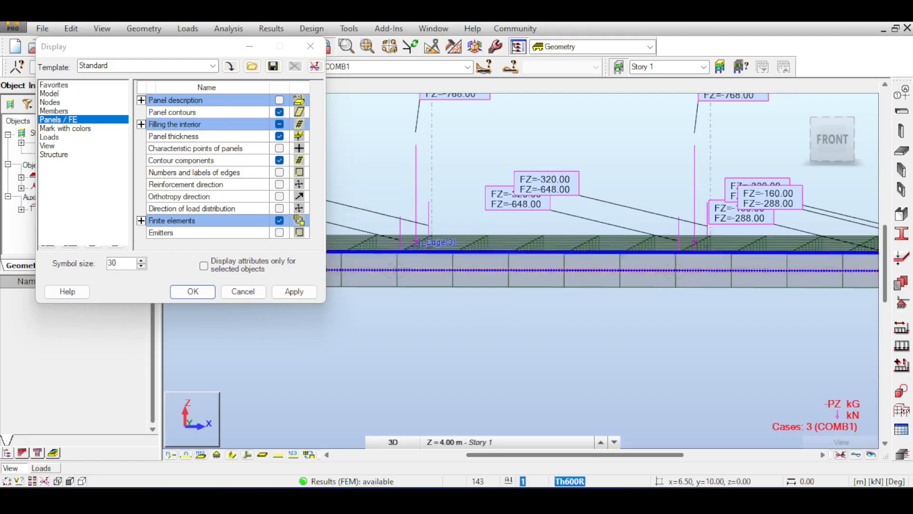
scroll(672, 215, down, 5)
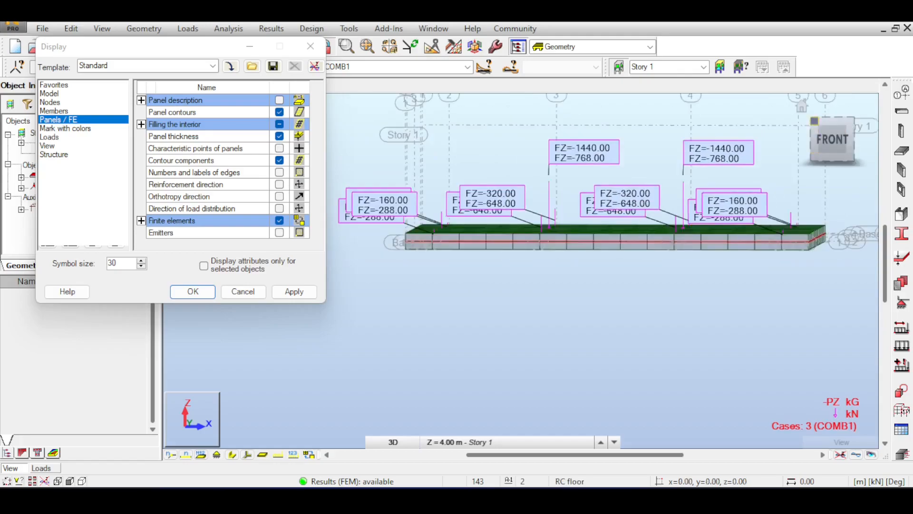
click(802, 106)
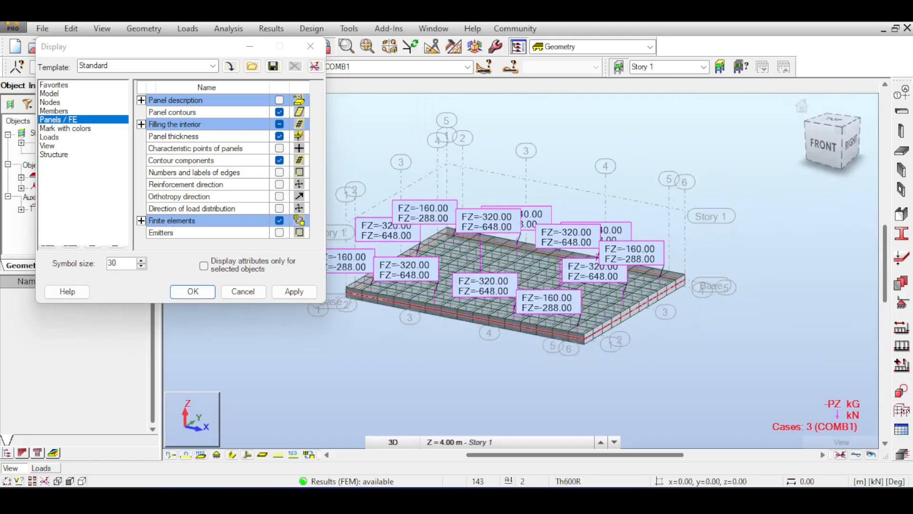
Hide the slab's panel thickness and close the display settings.
right_click(563, 122)
click(587, 130)
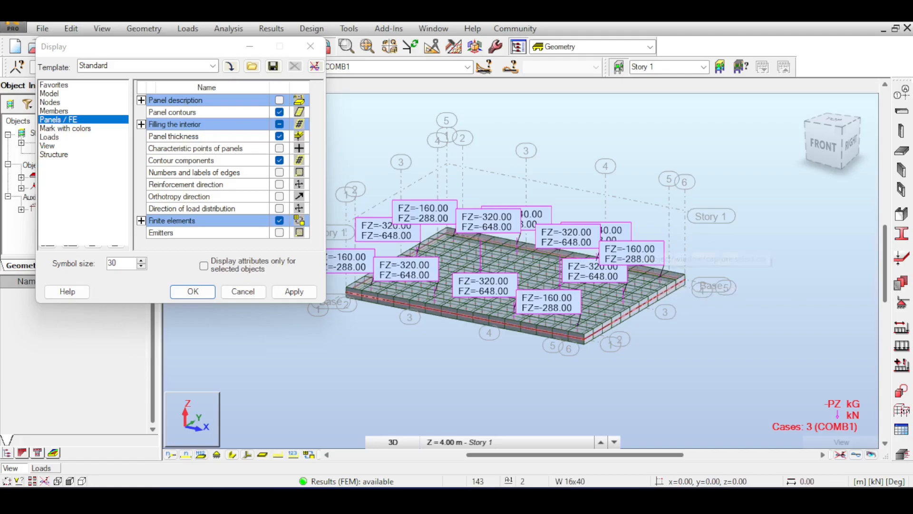
scroll(694, 240, down, 3)
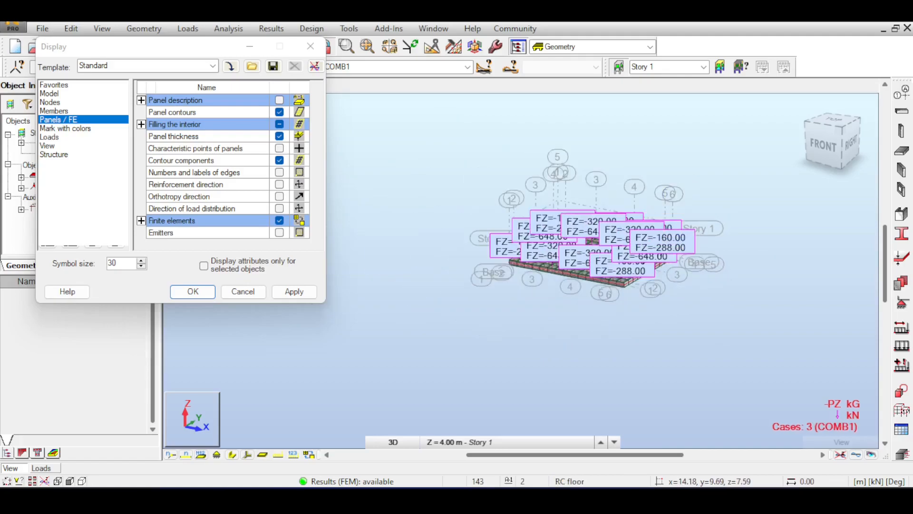
scroll(670, 232, up, 3)
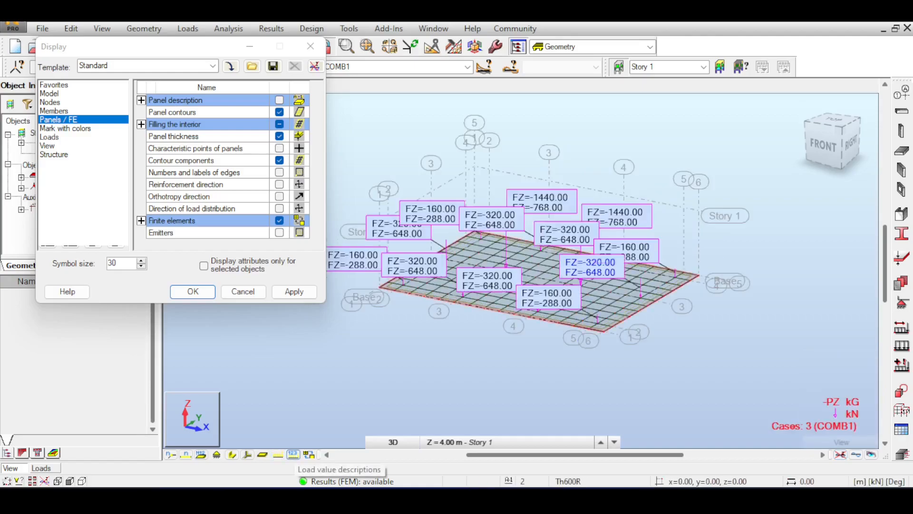
scroll(603, 267, up, 2)
scroll(476, 247, down, 2)
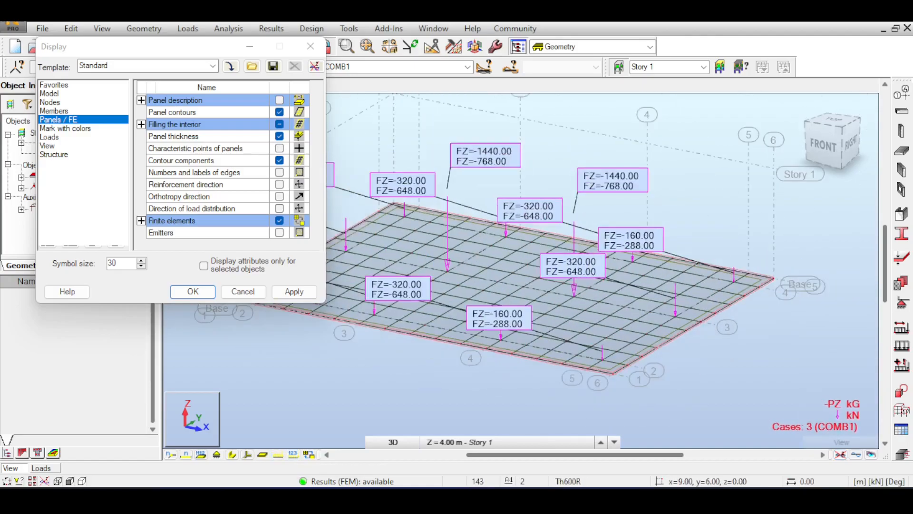
scroll(576, 294, down, 3)
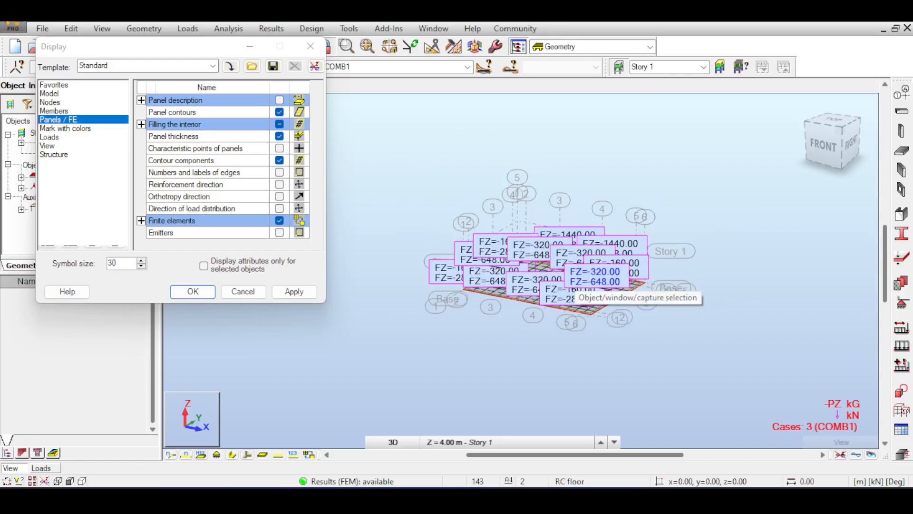
click(192, 291)
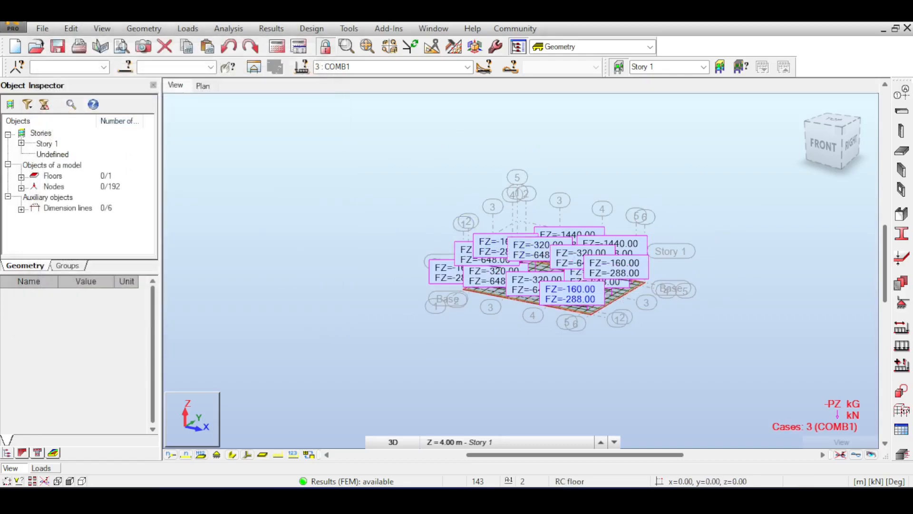
Delete the slab's finite element mesh, accepting the loss of results, and hide the load value descriptions.
drag(408, 182, 645, 342)
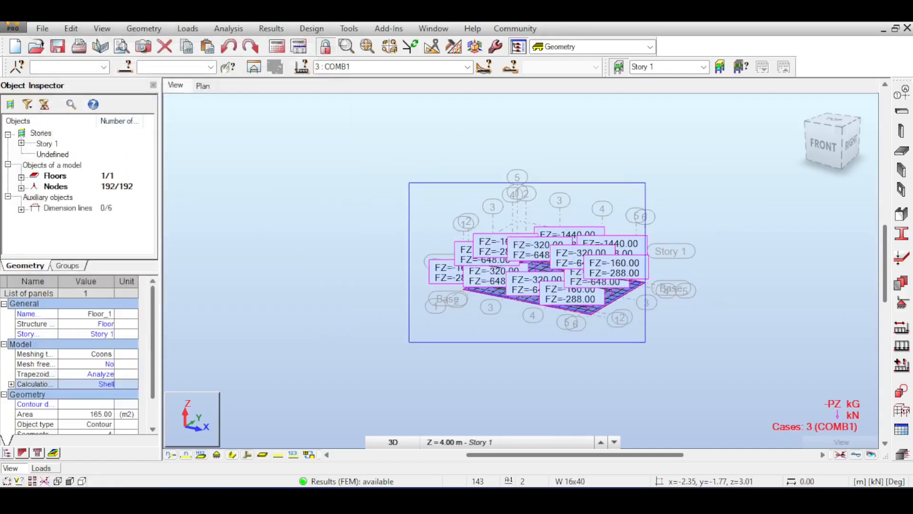
click(547, 143)
click(496, 47)
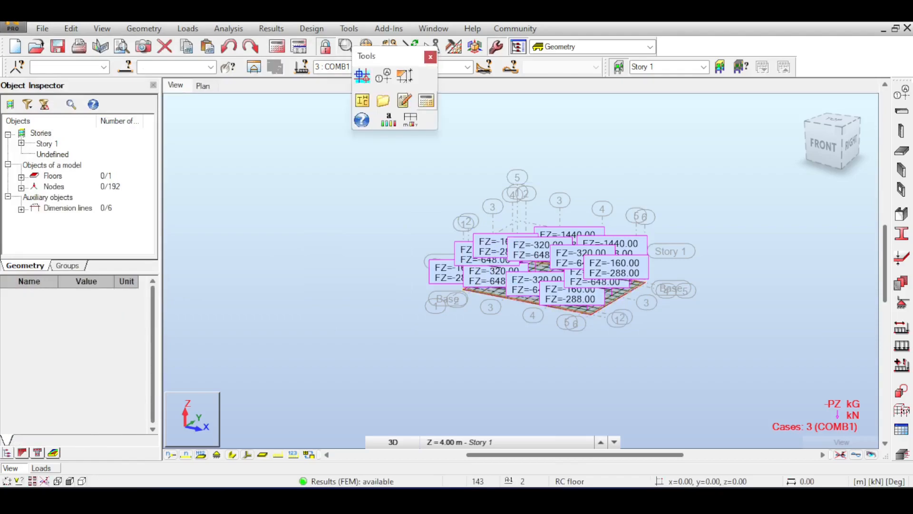
click(430, 57)
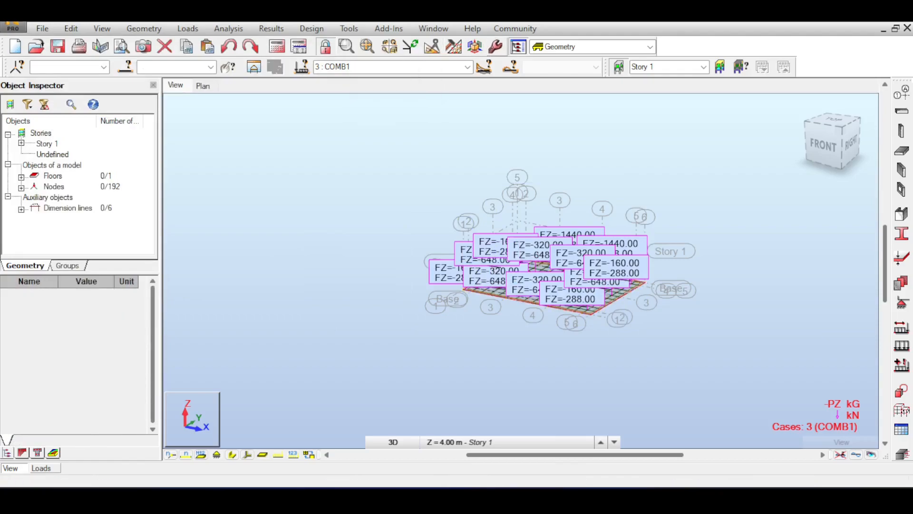
click(454, 46)
click(440, 75)
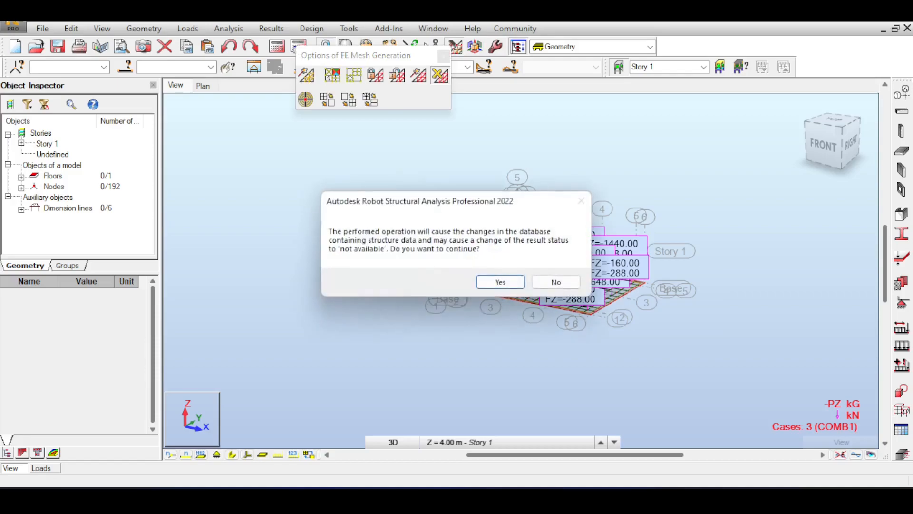
key(Return)
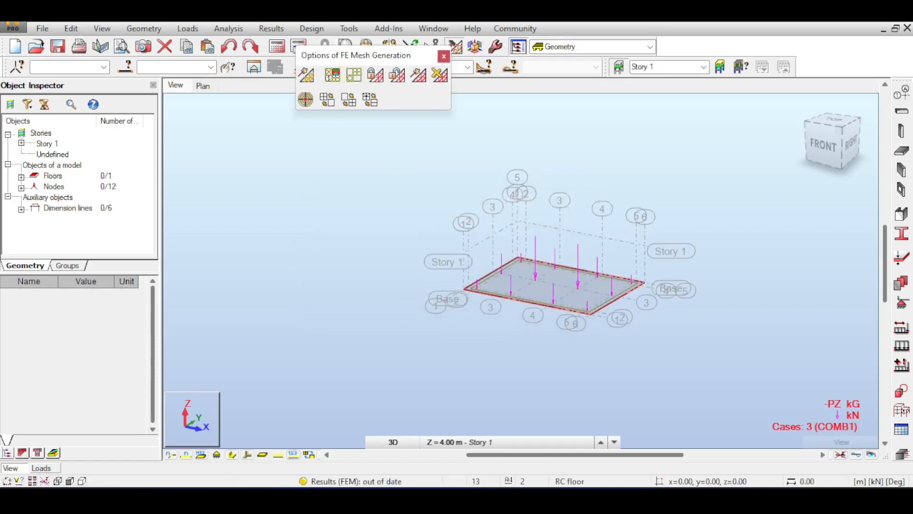
Copy the whole slab with its loads by a translation of 25 m along X, with 2 repetitions.
drag(410, 209, 771, 403)
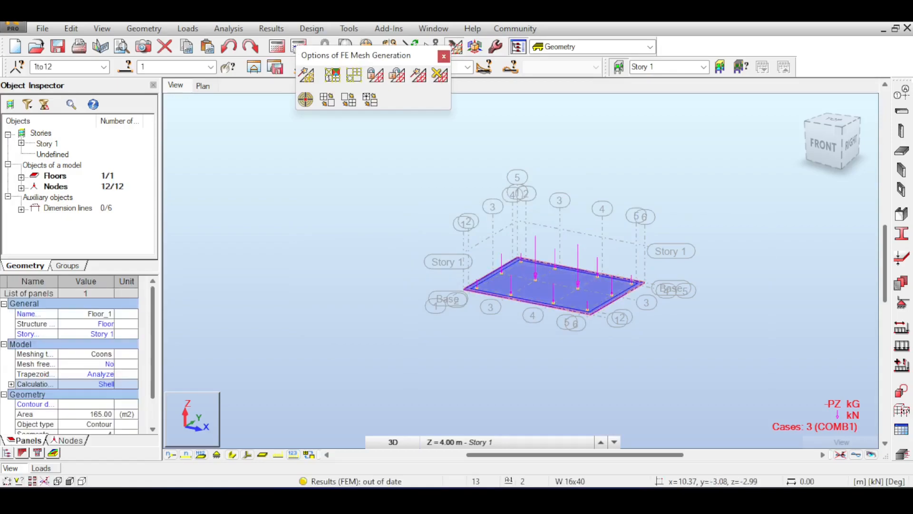
click(71, 28)
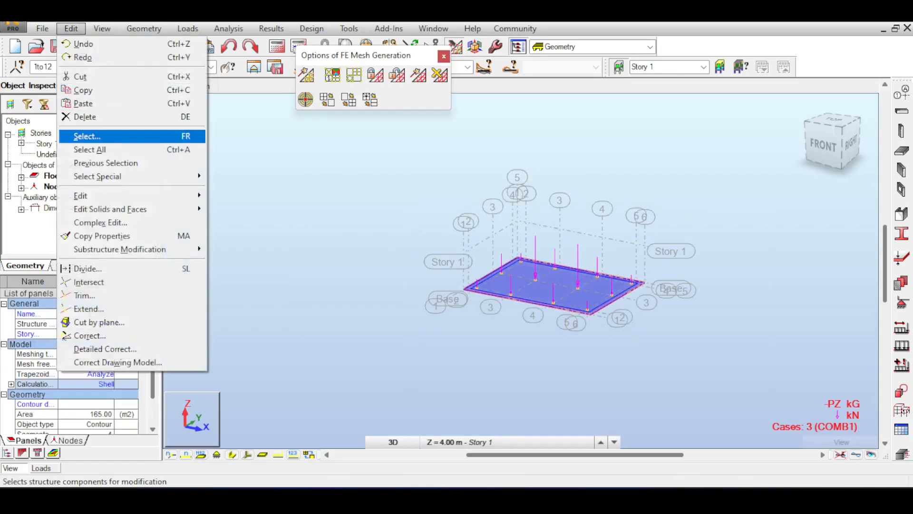
mouse_move(119, 195)
click(247, 195)
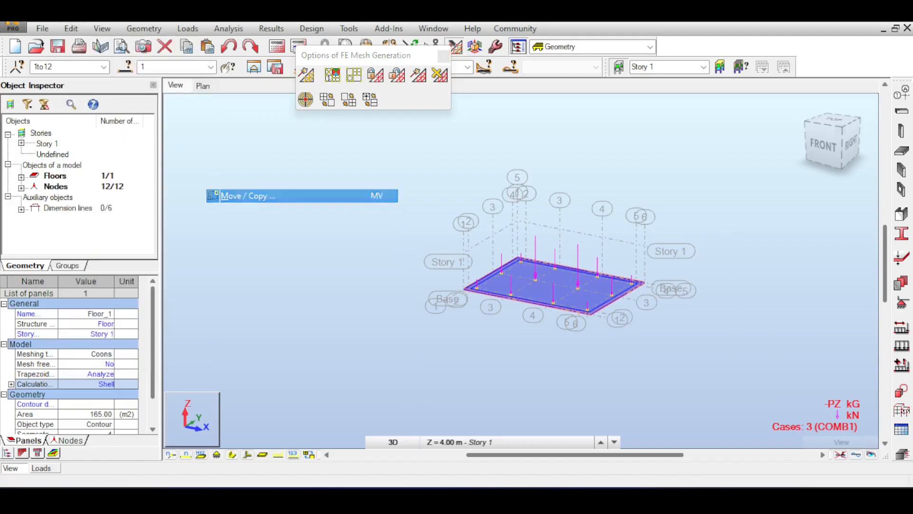
click(838, 258)
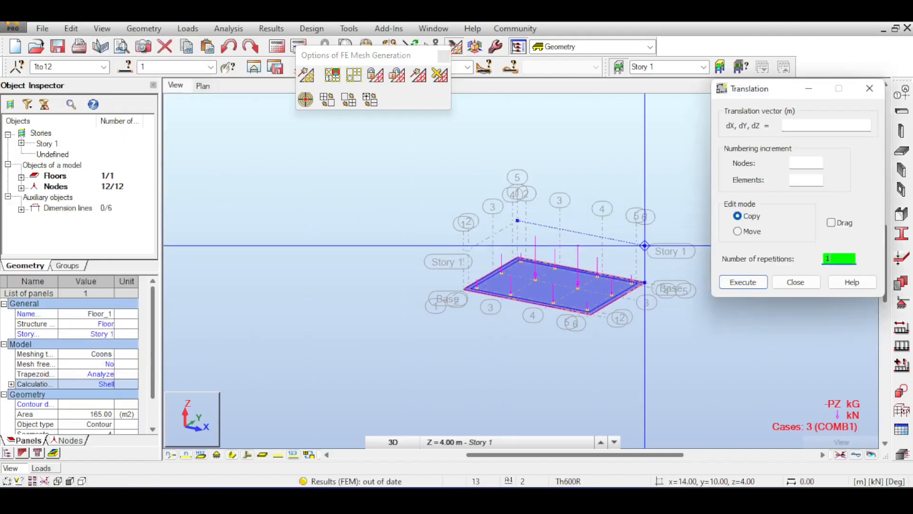
text(2)
click(826, 125)
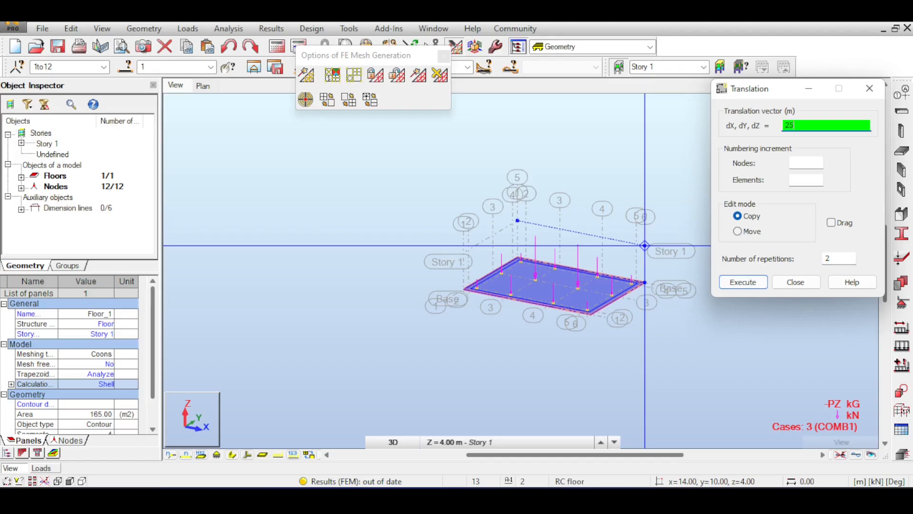
click(743, 282)
click(795, 282)
Examine the original slab and its two copies side by side with their point loads, and clear the selection.
scroll(664, 281, up, 2)
middle_drag(784, 315, 638, 226)
scroll(638, 225, down, 3)
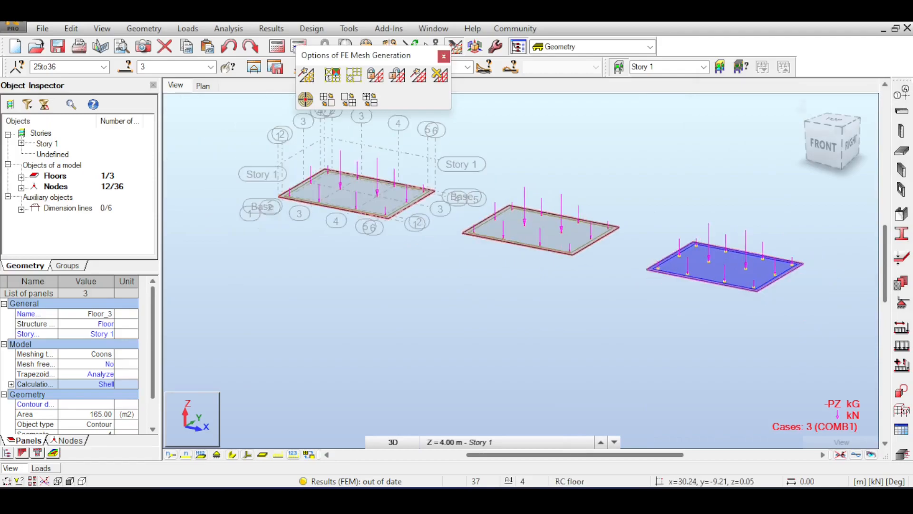
scroll(623, 240, up, 1)
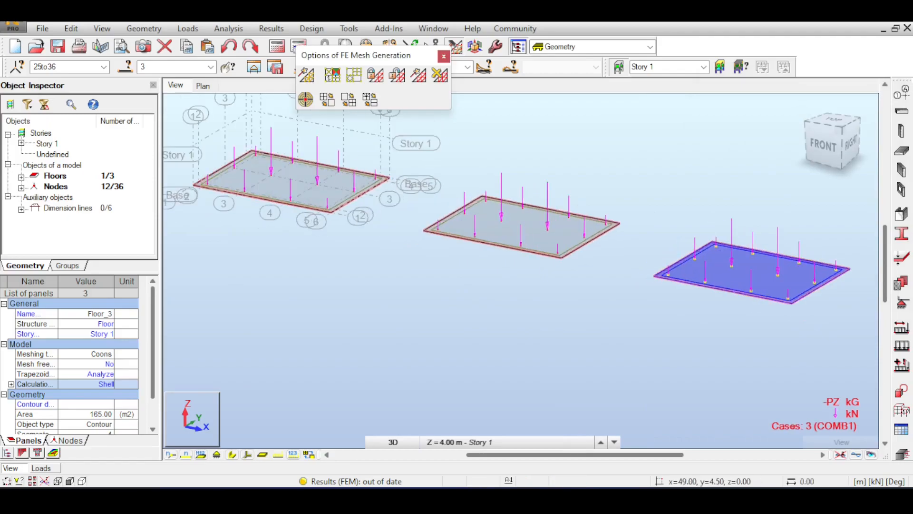
scroll(479, 175, up, 2)
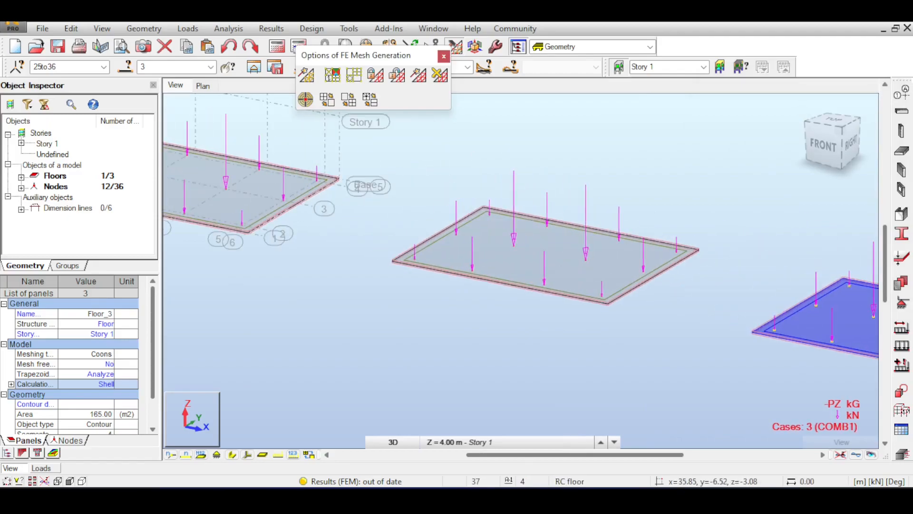
scroll(599, 209, down, 1)
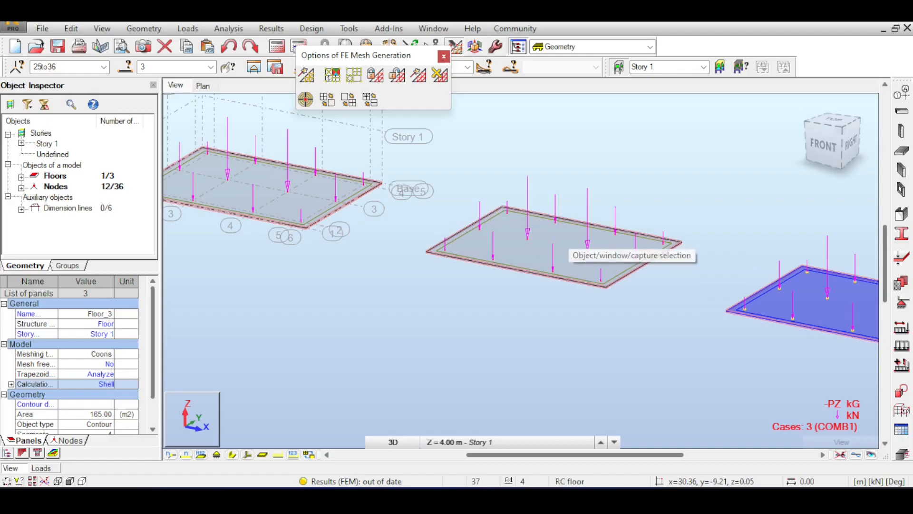
key(Escape)
scroll(607, 256, up, 3)
scroll(523, 238, down, 3)
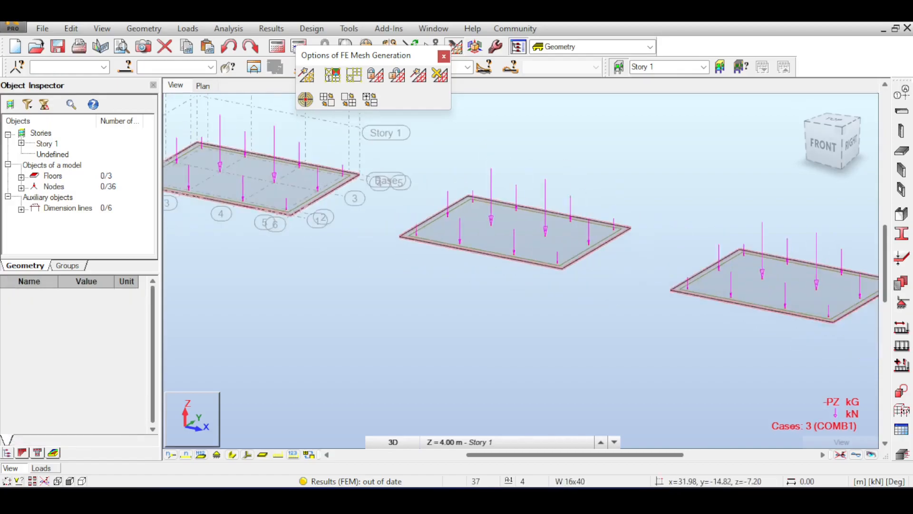
Delete the second interior point load on the middle floor slab.
scroll(524, 229, up, 3)
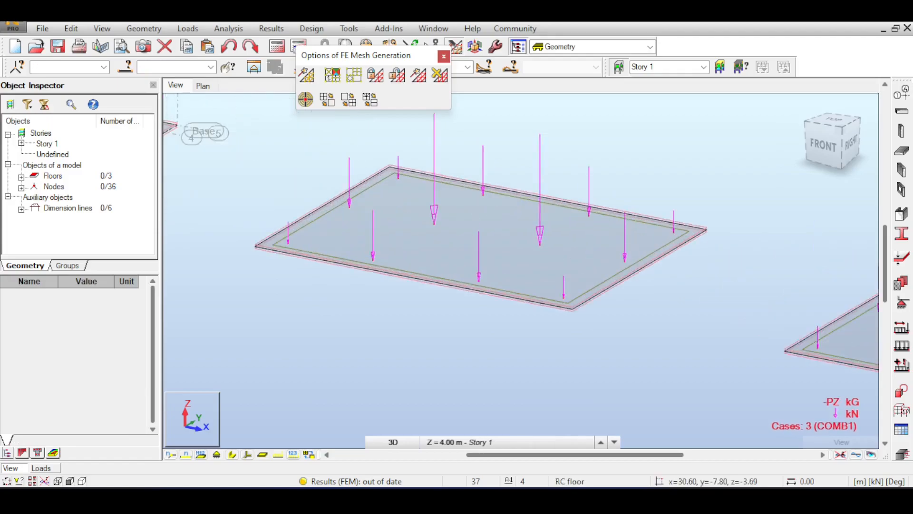
right_click(540, 233)
click(540, 346)
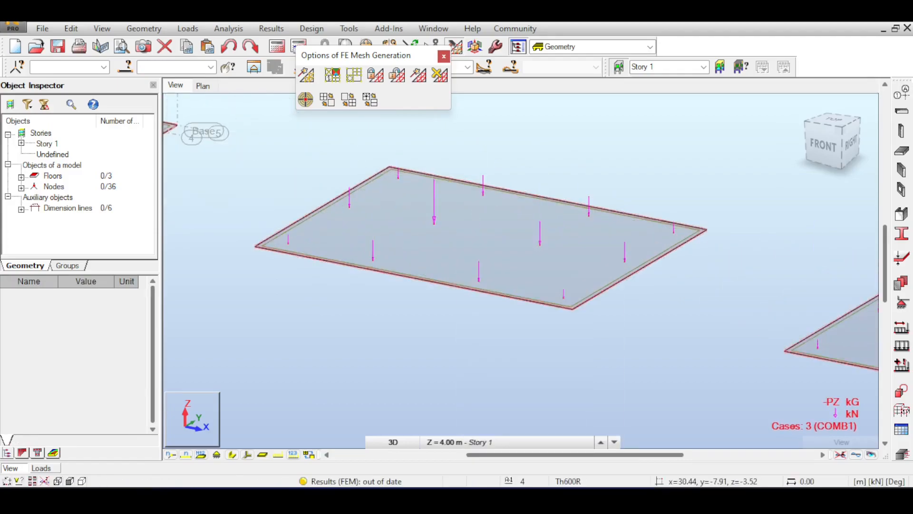
right_click(465, 241)
click(497, 381)
Switch to load case LL1 and delete its point load at the same interior position on the middle floor.
scroll(380, 67, up, 2)
scroll(380, 67, down, 1)
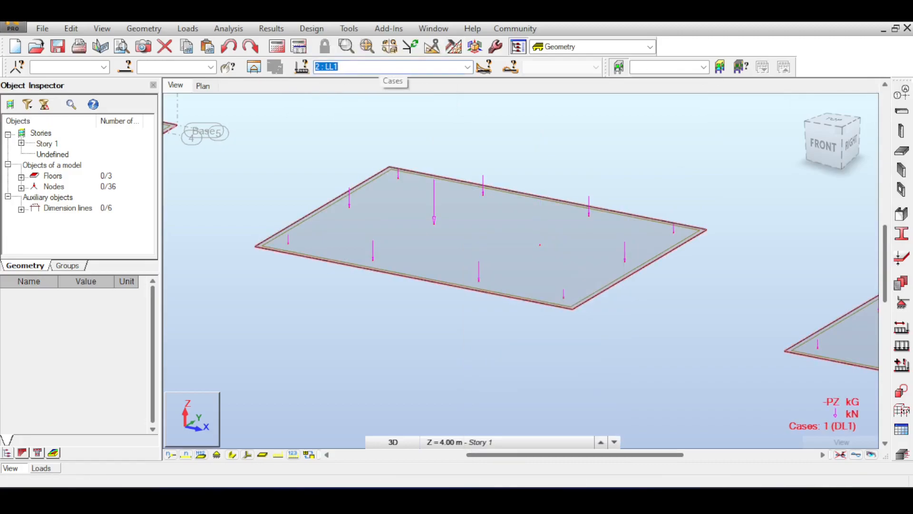
right_click(461, 235)
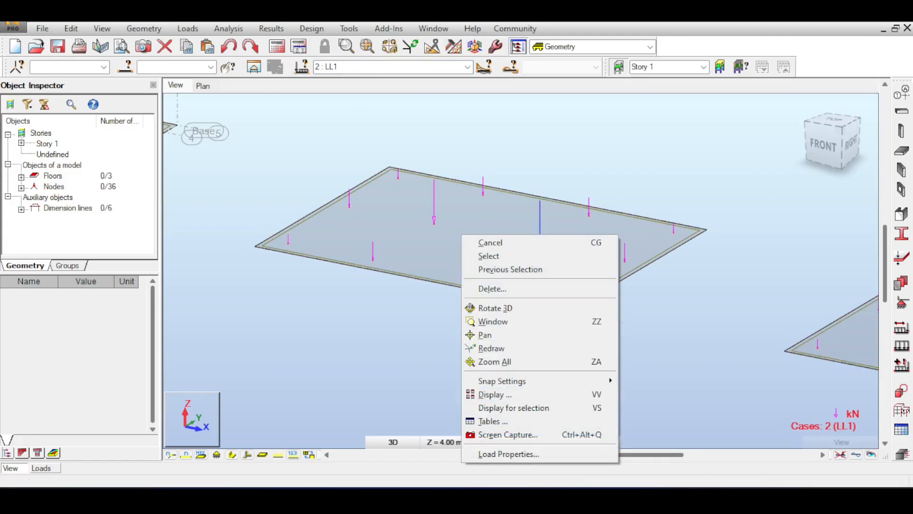
click(492, 289)
click(745, 230)
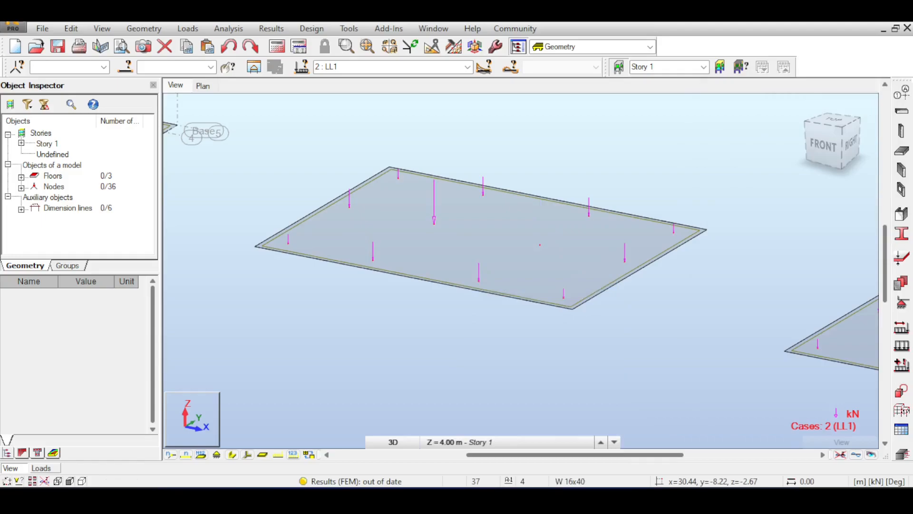
Make DL1 the active load case and bring up the surface load definitions.
click(379, 67)
scroll(379, 67, up, 1)
click(901, 346)
click(850, 151)
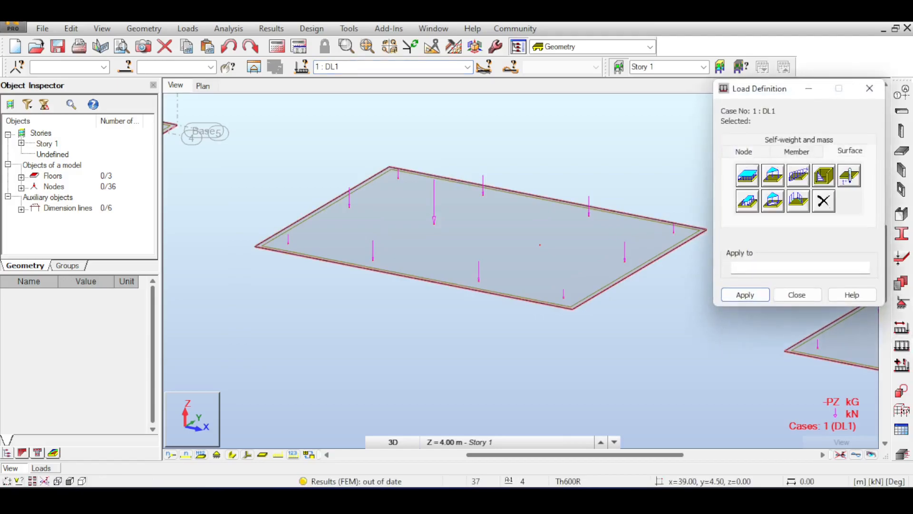
scroll(551, 212, up, 2)
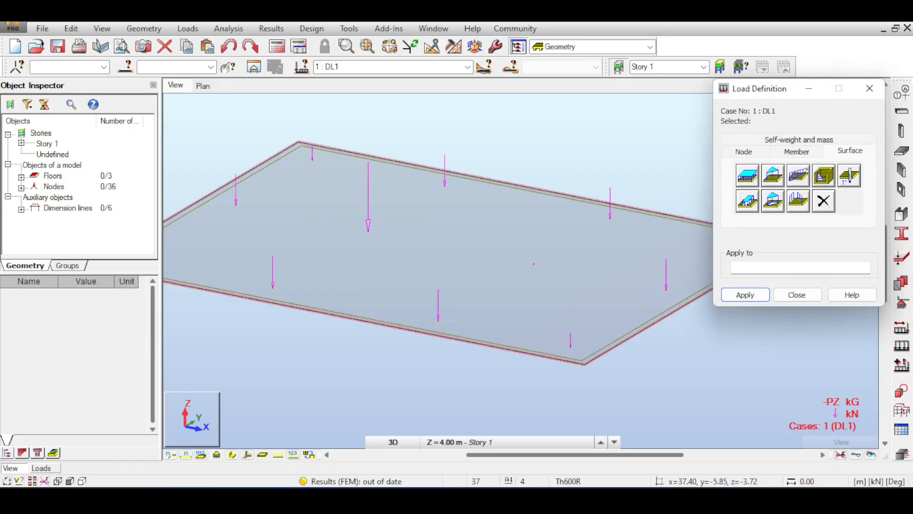
Run the calculation to mesh the floors, continuing past the separate structure prompt and dismissing the calculation messages.
click(277, 47)
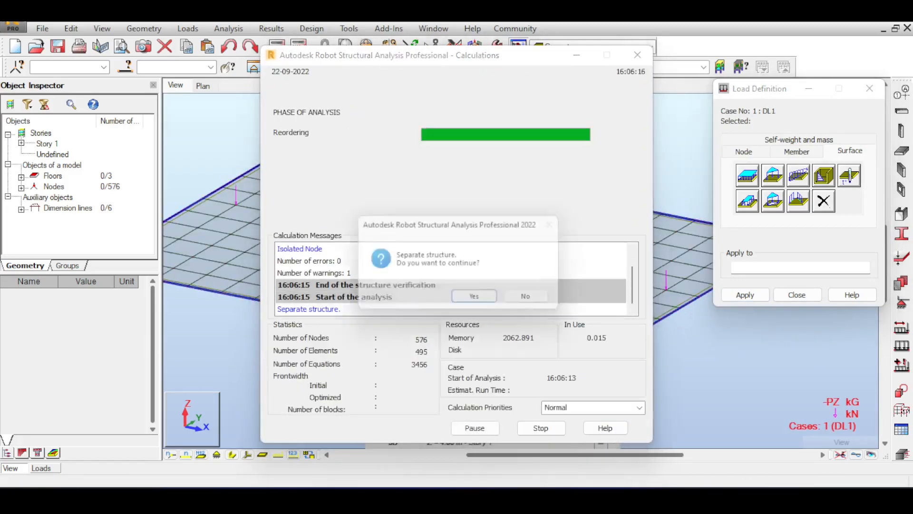
key(Return)
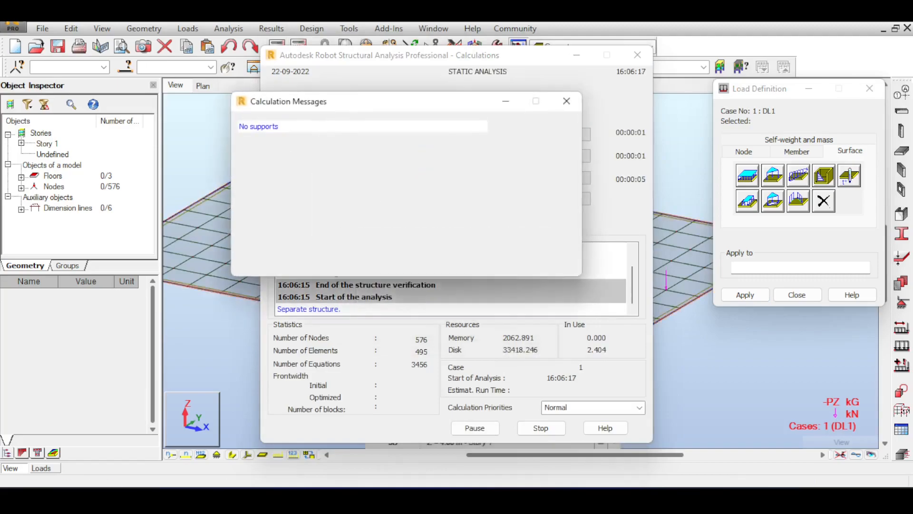
click(565, 101)
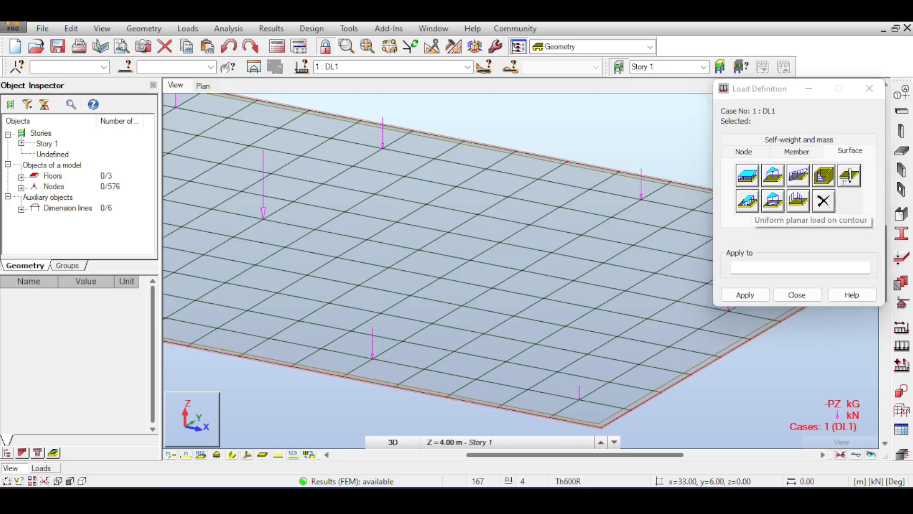
Start defining a uniform planar load on contour.
click(747, 200)
double_click(806, 278)
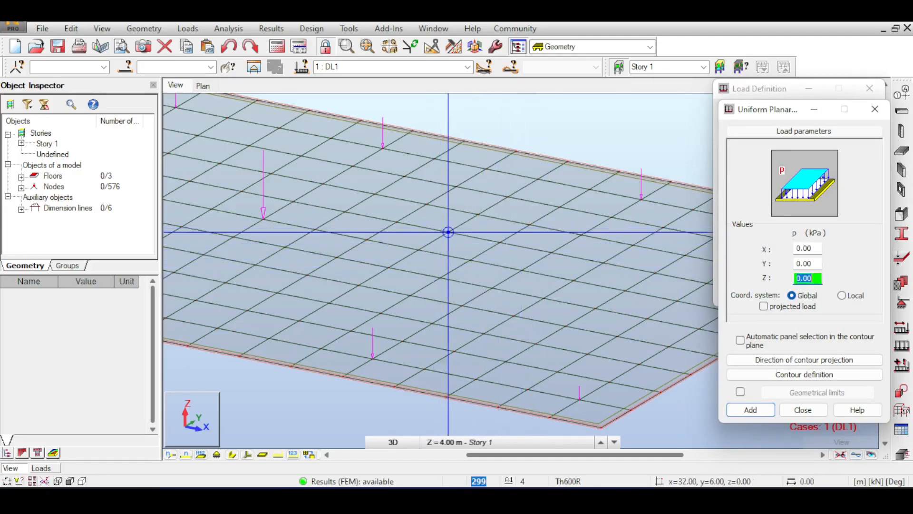
Dimension the distance along X on the middle floor's mesh from node (32, 6, 0) to node (34, 6, 0).
click(350, 29)
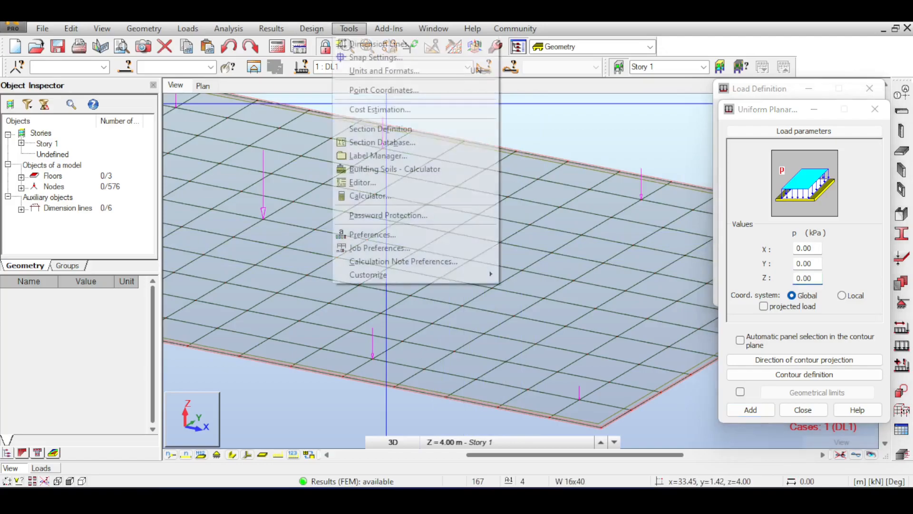
click(380, 44)
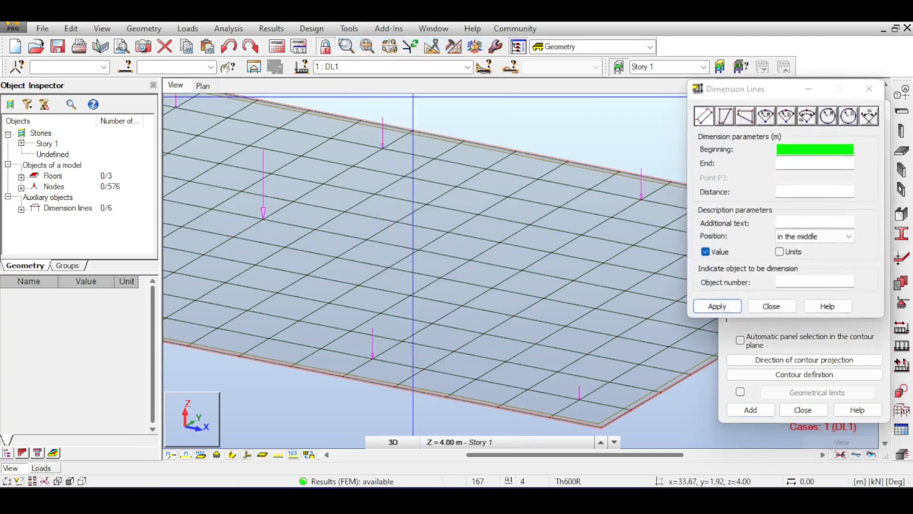
click(448, 232)
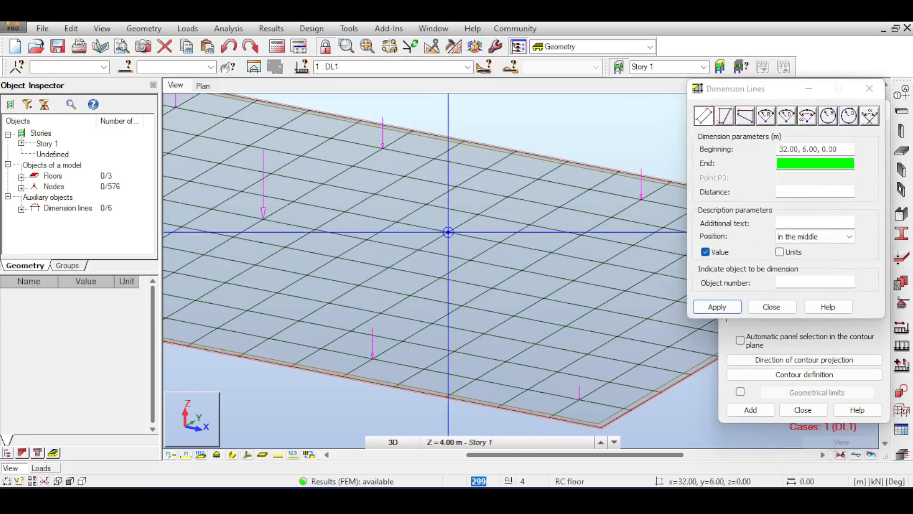
click(547, 248)
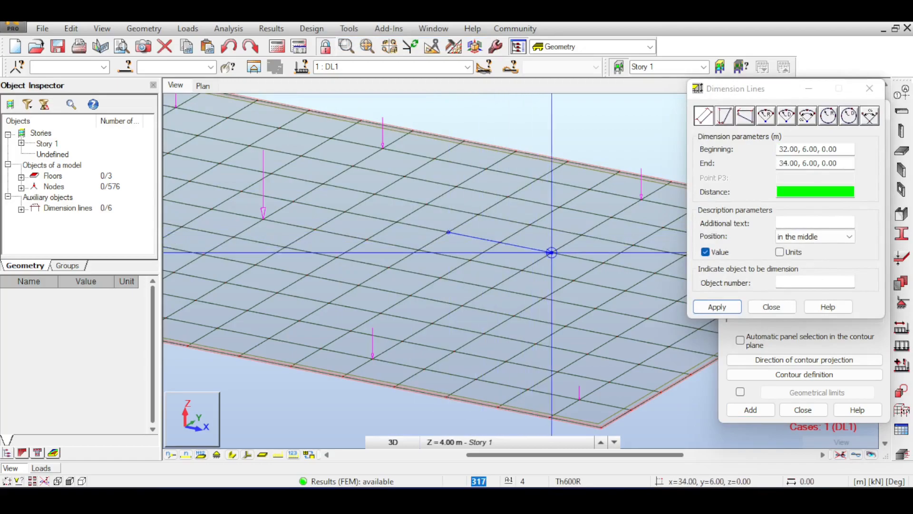
click(530, 233)
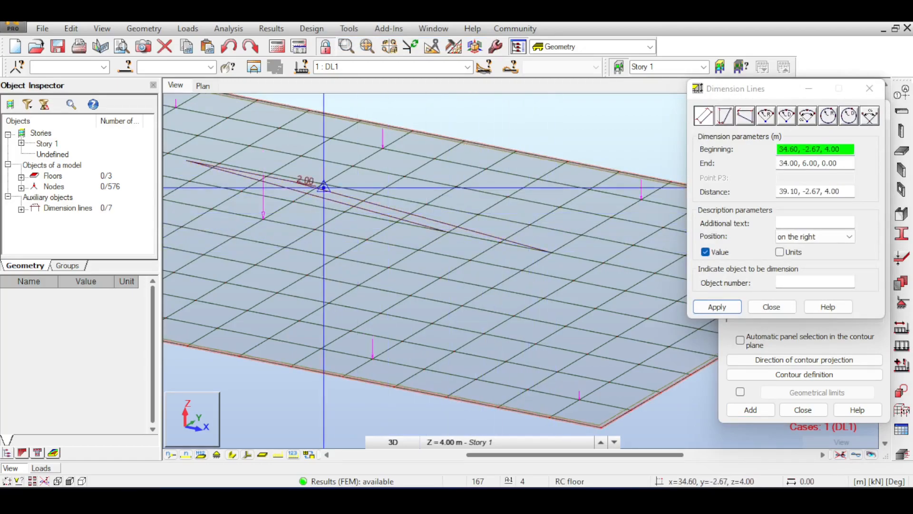
Dimension the distance along Y from node (34, 6, 0) to node (34, 4, 0) and end dimensioning.
click(551, 252)
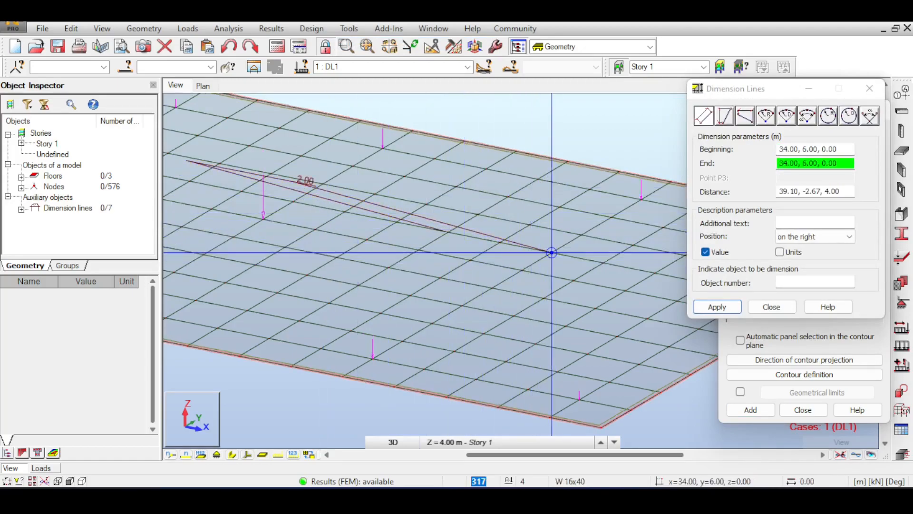
click(493, 287)
click(549, 288)
scroll(560, 256, down, 1)
scroll(554, 253, down, 2)
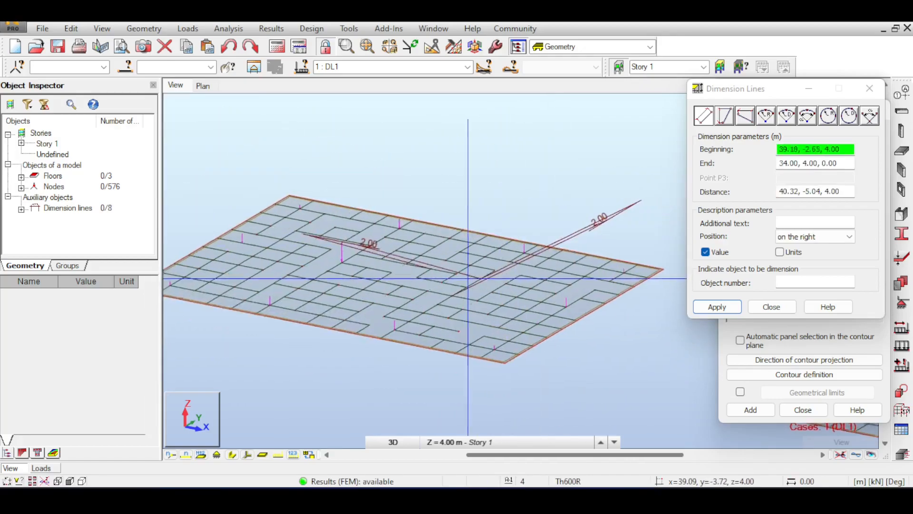
scroll(677, 307, up, 3)
click(771, 307)
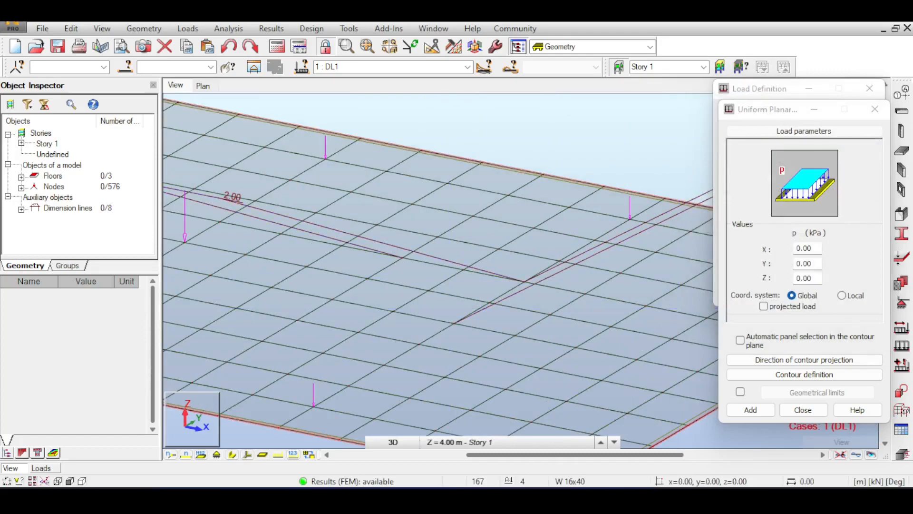
Delete both new dimension lines from the middle floor.
right_click(310, 202)
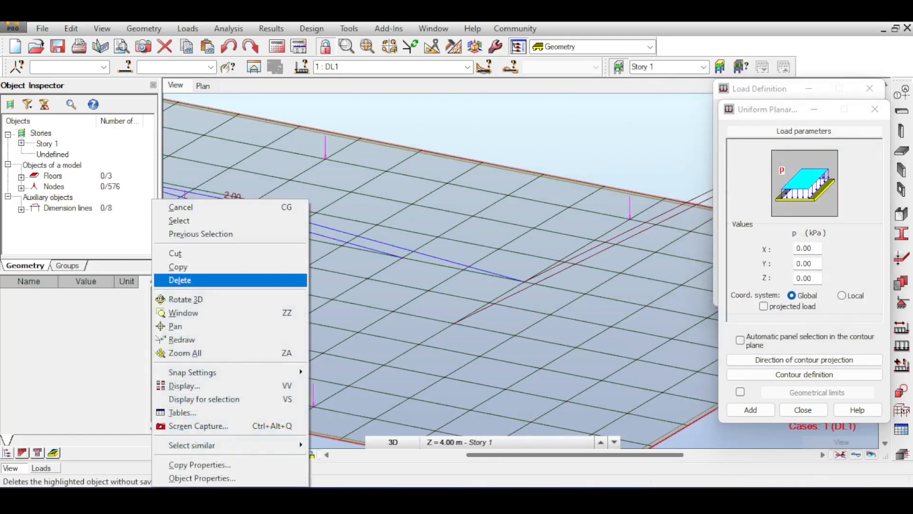
click(179, 280)
right_click(513, 200)
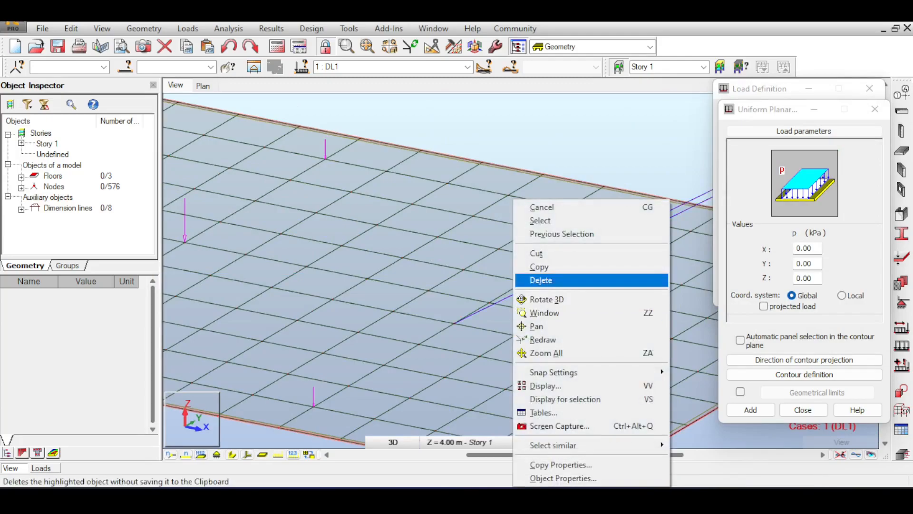
click(541, 280)
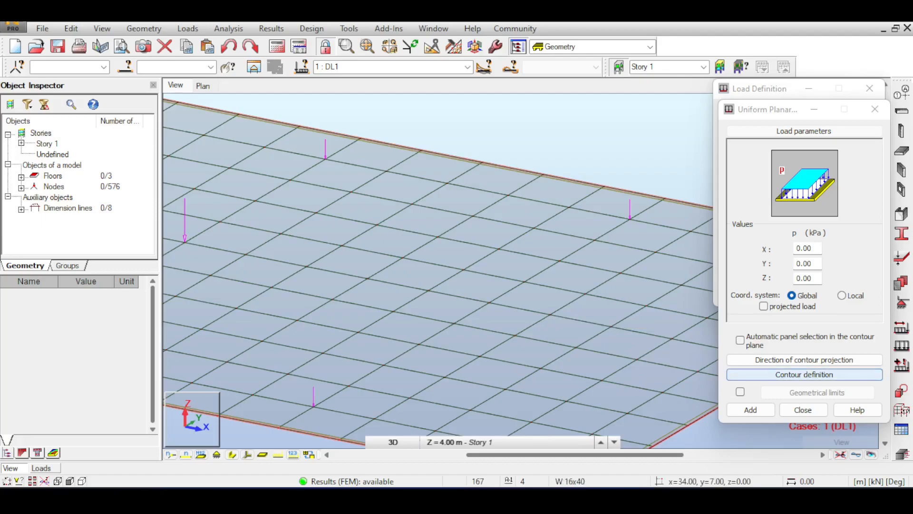
Turn on the load value descriptions for the point loads on the middle floor.
double_click(804, 278)
scroll(361, 149, down, 4)
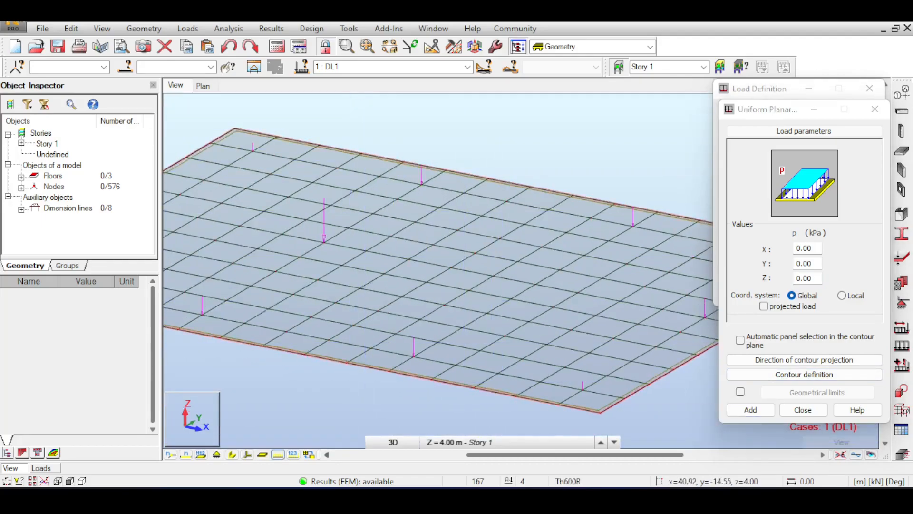
click(293, 455)
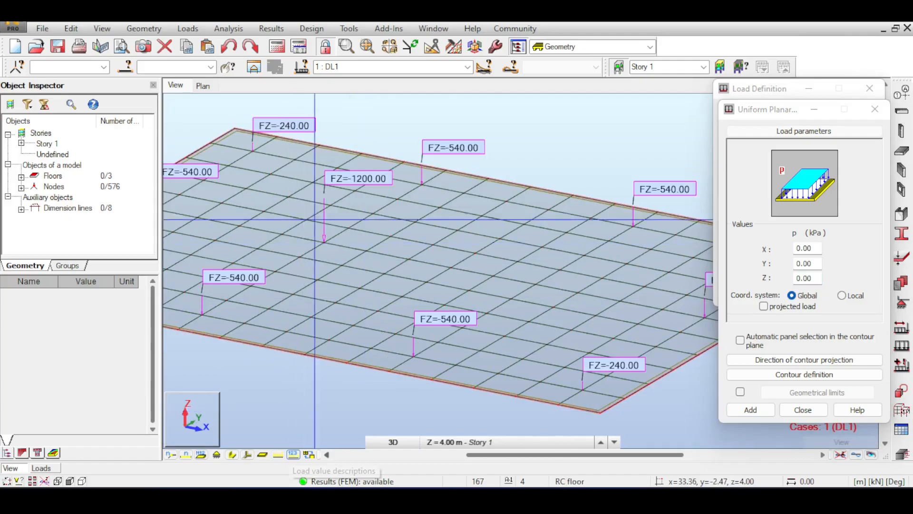
scroll(347, 173, up, 3)
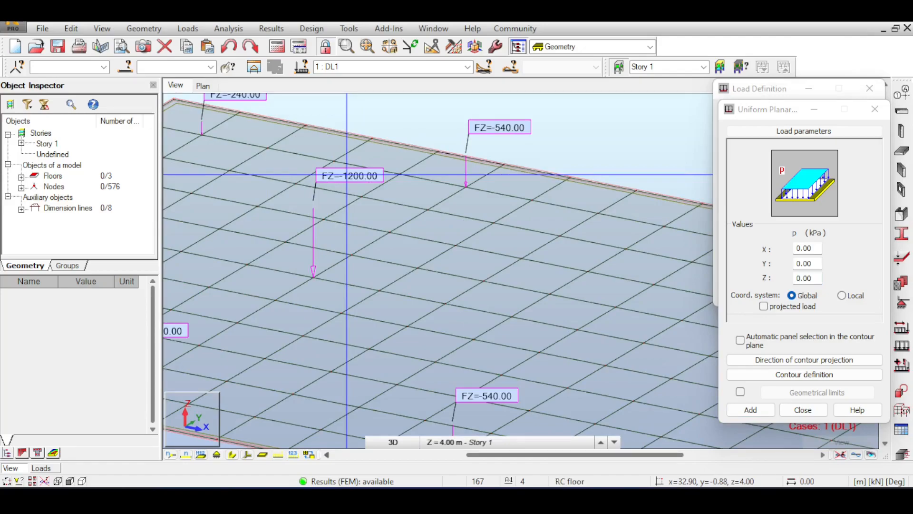
Set the planar load's Z value to -300 kPa in the global coordinate system.
click(798, 279)
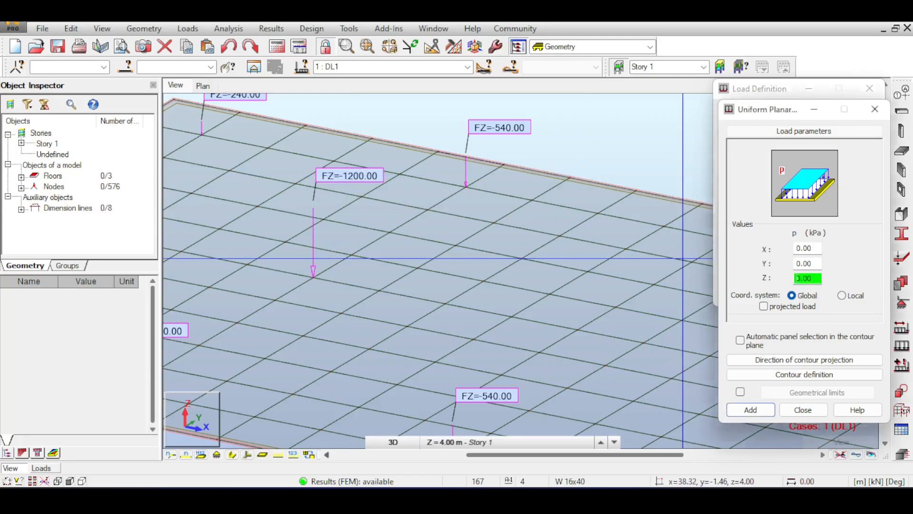
double_click(799, 278)
text(-3)
scroll(538, 312, down, 2)
middle_drag(547, 303, 471, 234)
scroll(530, 257, up, 2)
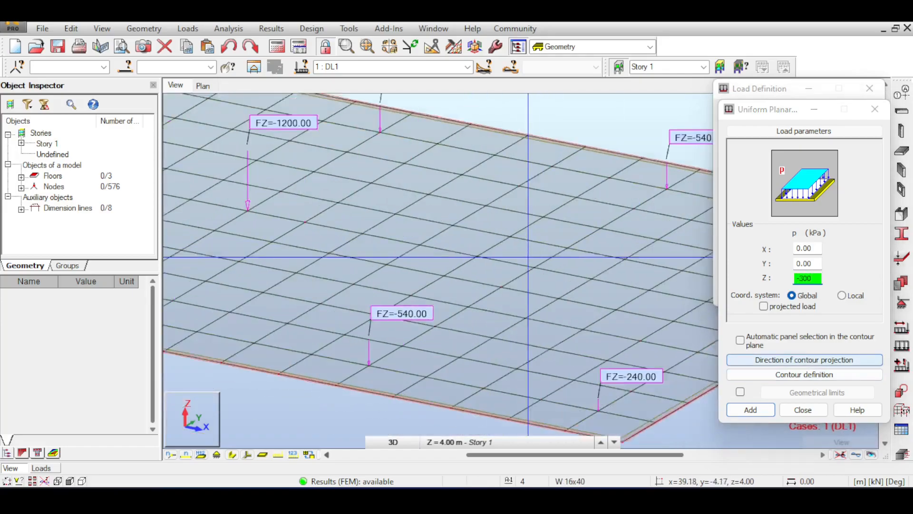
Define the load's square contour on the mesh through (33, 4, 0), (35, 4, 0) and (35, 6, 0), and add the load.
click(805, 374)
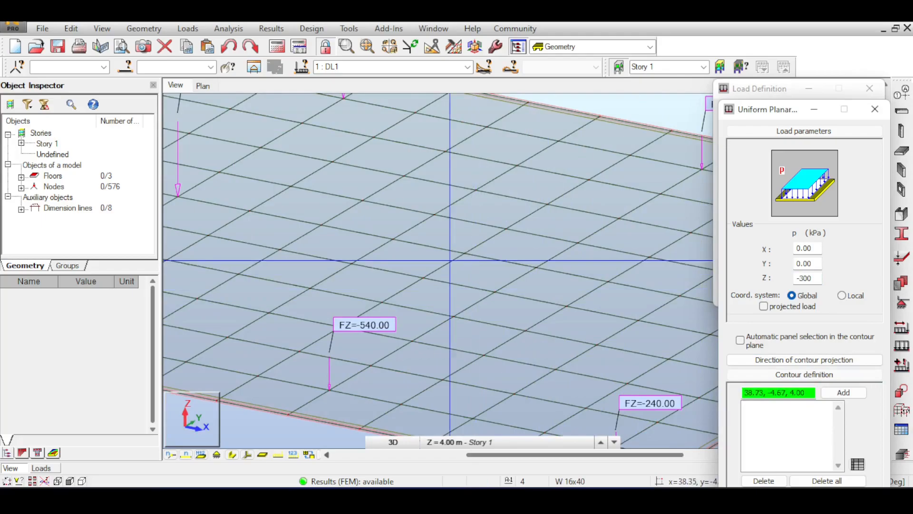
click(423, 278)
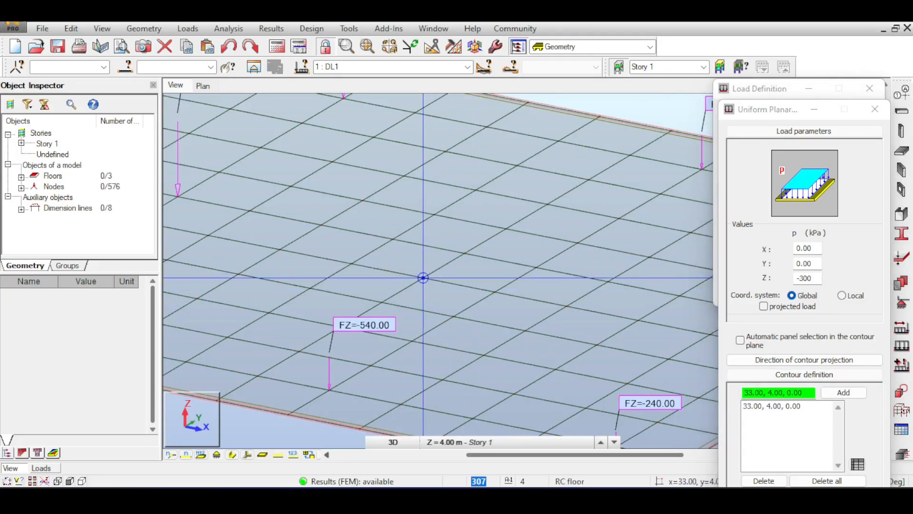
click(566, 306)
click(649, 257)
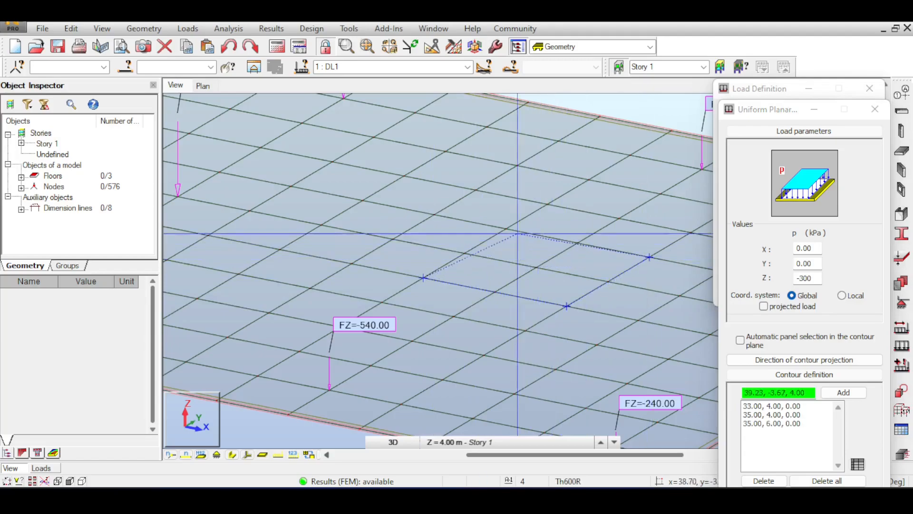
click(423, 277)
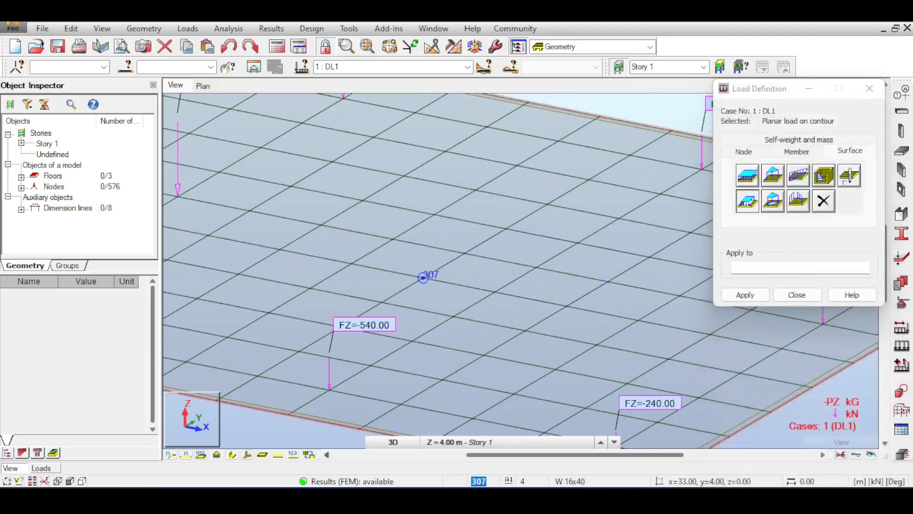
Apply the planar load on contour to the middle floor, panel 2.
scroll(601, 256, down, 1)
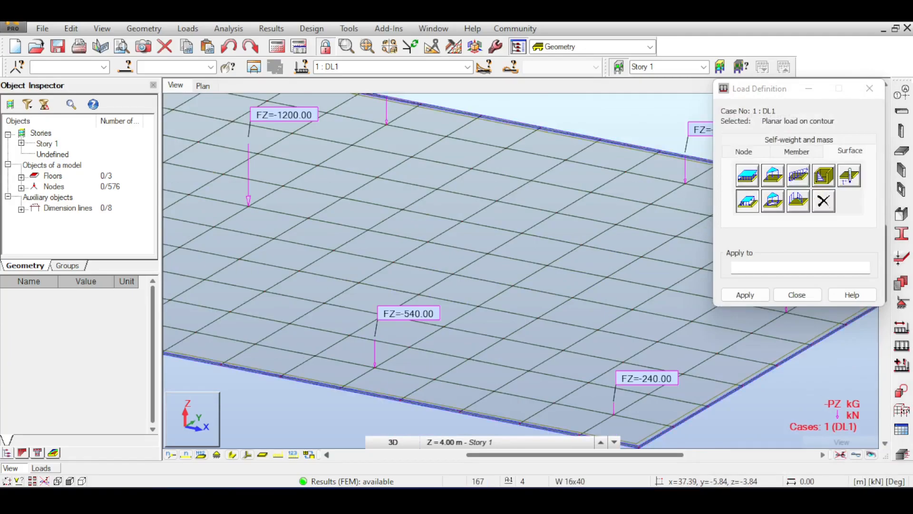
scroll(520, 270, down, 4)
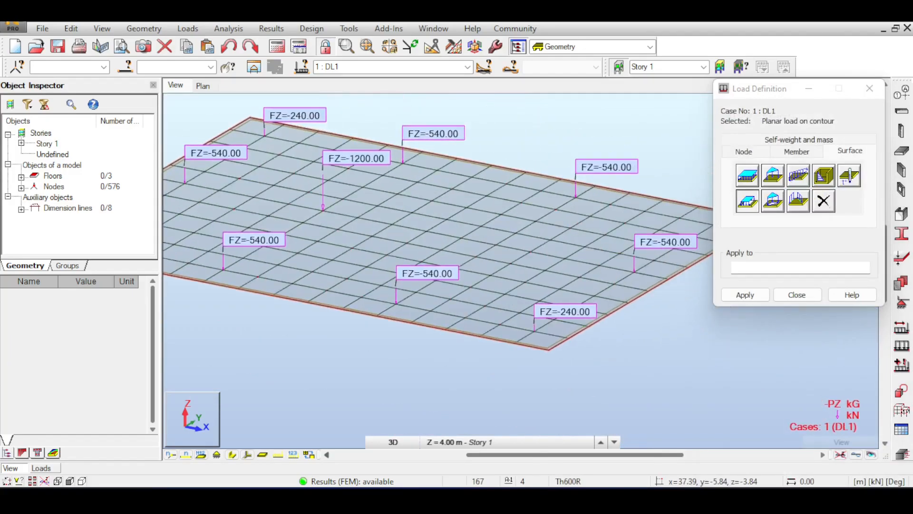
click(622, 188)
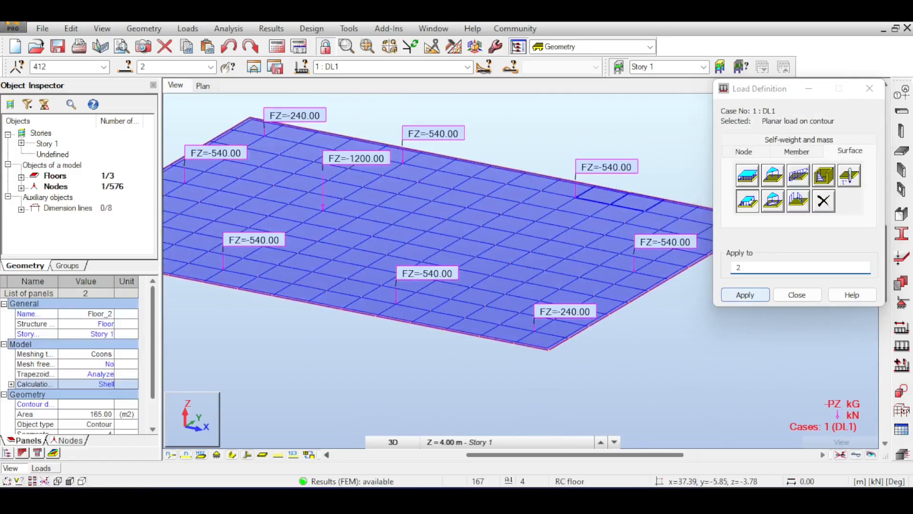
click(745, 295)
click(500, 281)
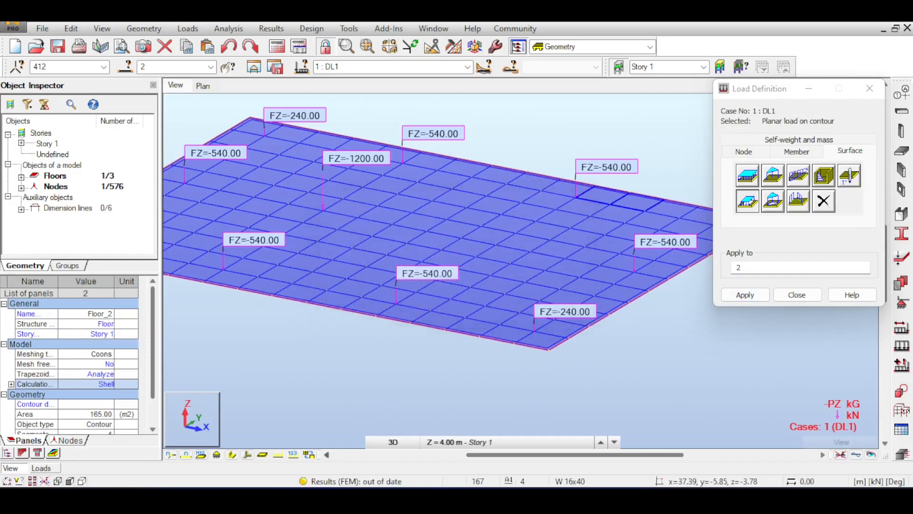
Finish defining the planar load and clear the selection of the middle floor.
scroll(528, 237, up, 3)
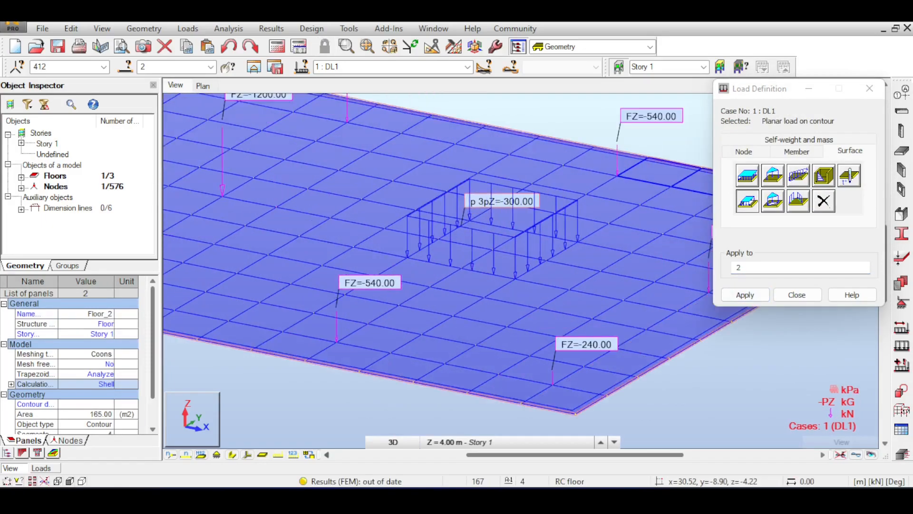
scroll(494, 250, down, 1)
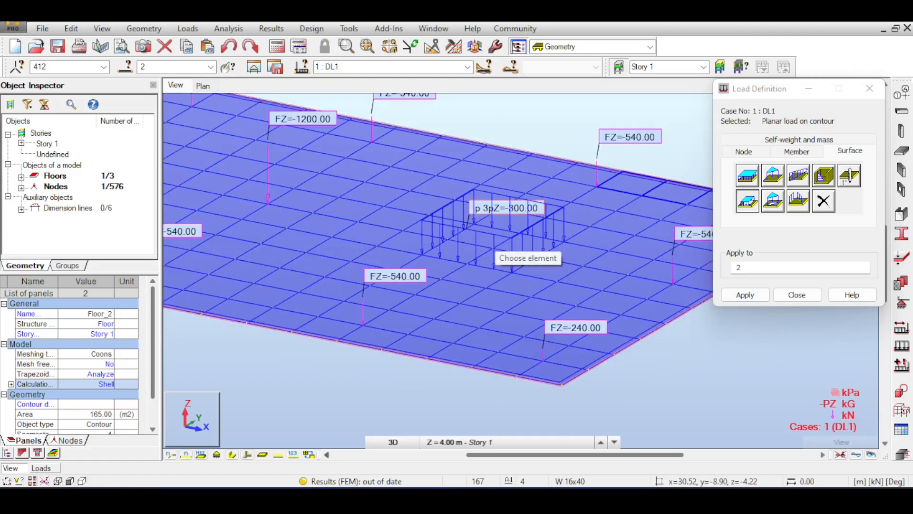
click(797, 295)
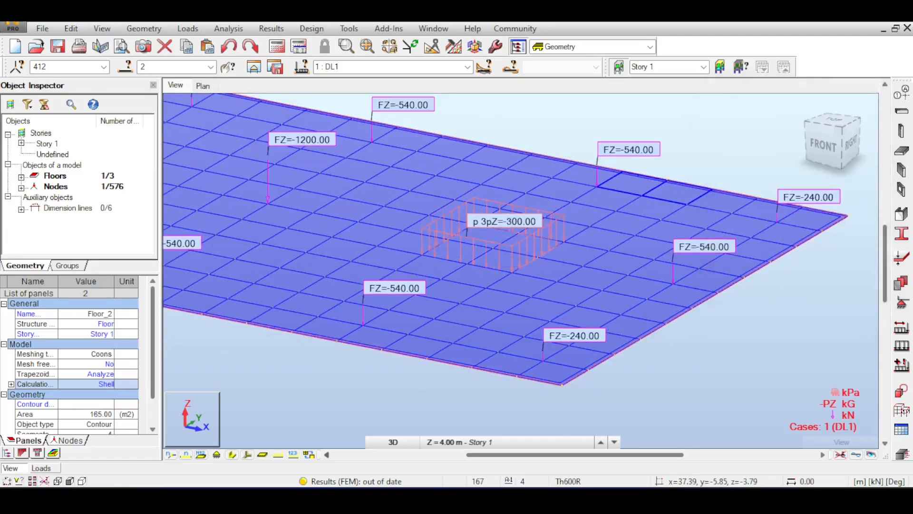
key(Escape)
Duplicate the DL1 planar-on-contour load of panel 2 as a new row in the load table.
click(188, 28)
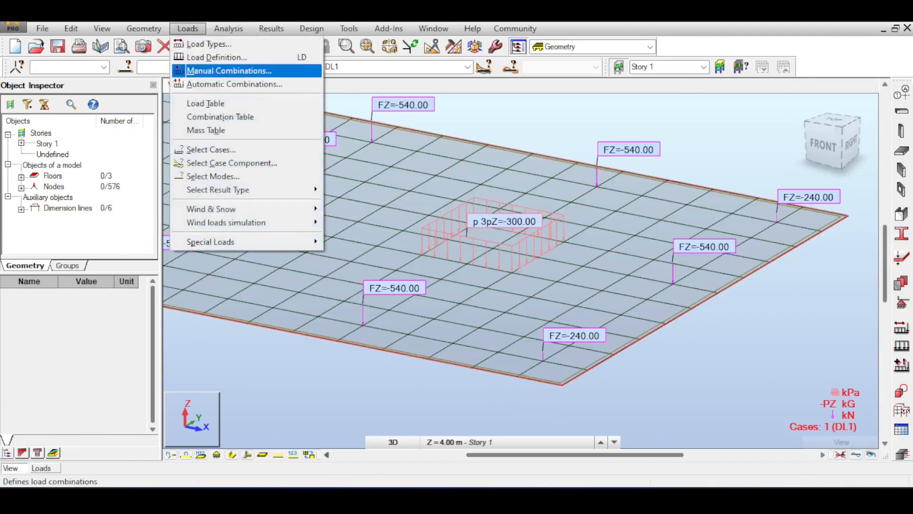
click(205, 103)
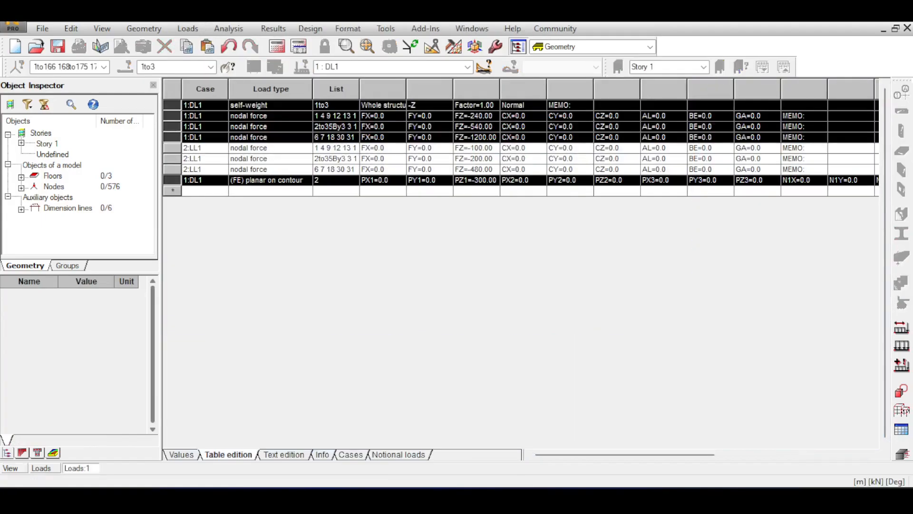
click(172, 180)
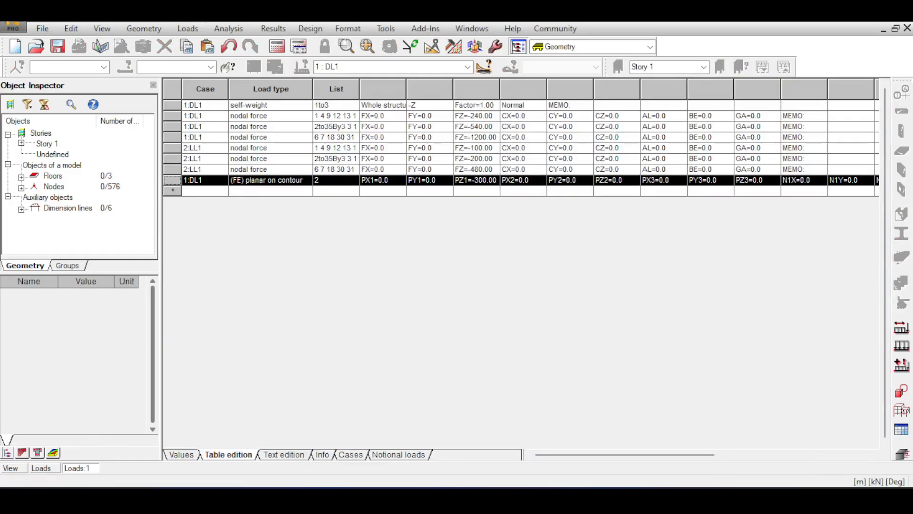
click(172, 191)
key(ctrl+v)
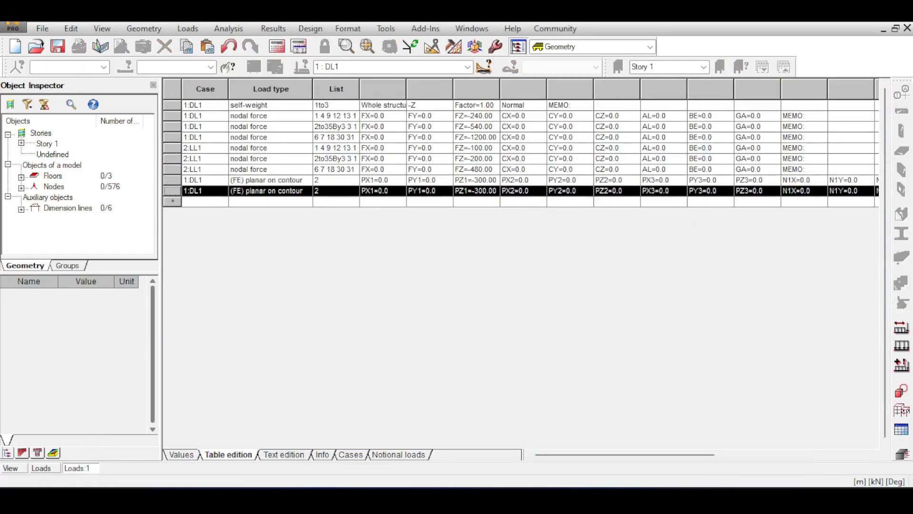
Assign the duplicated planar load to case 2: LL1, set its PZ1 to -120 kPa, and close the load table.
click(222, 190)
click(205, 212)
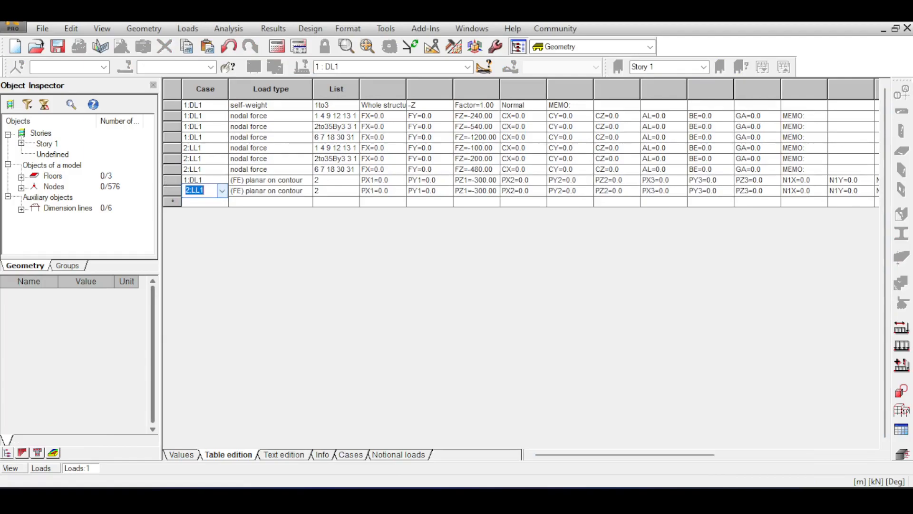
click(477, 191)
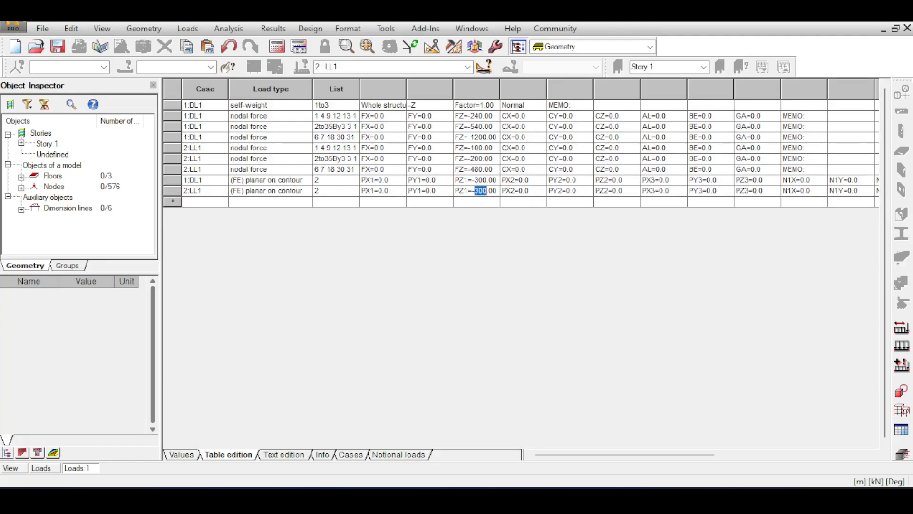
text(1)
key(Tab)
click(908, 28)
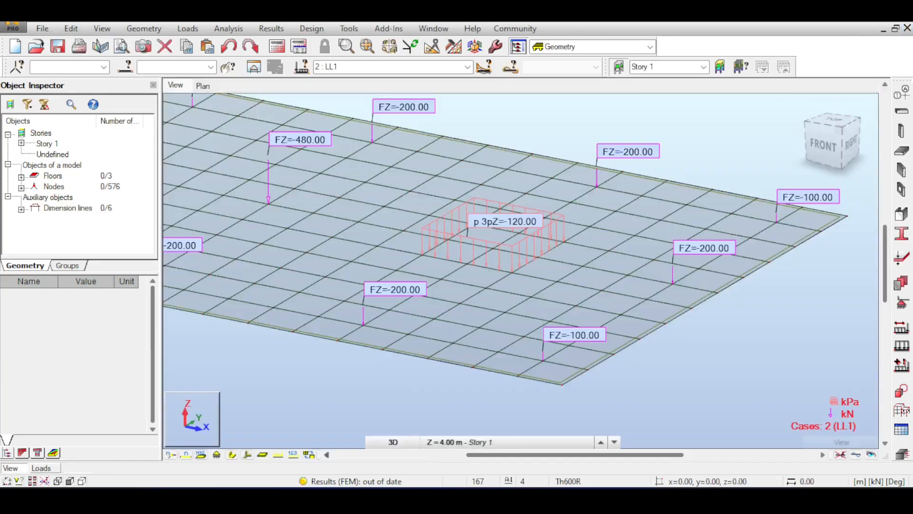
Switch back to load case 1: DL1 and run the calculations, continuing with the separate structure.
middle_drag(398, 127, 424, 144)
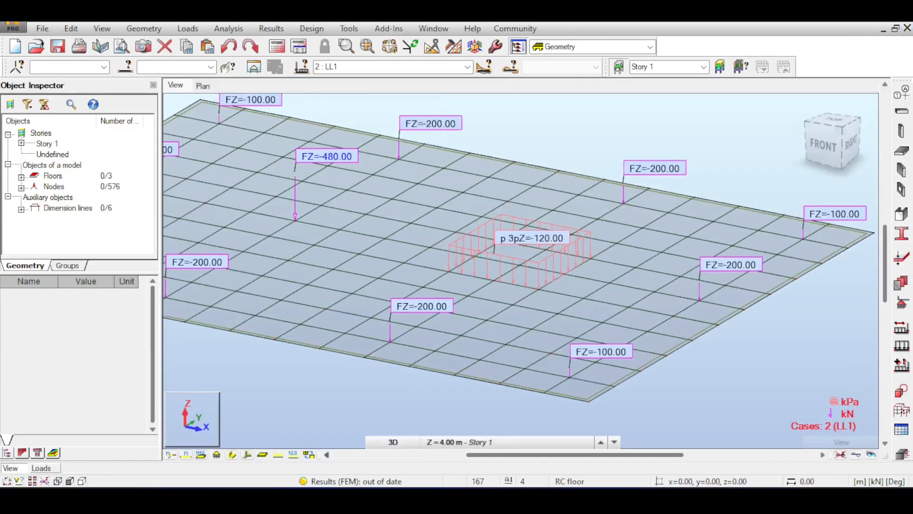
click(468, 68)
click(352, 78)
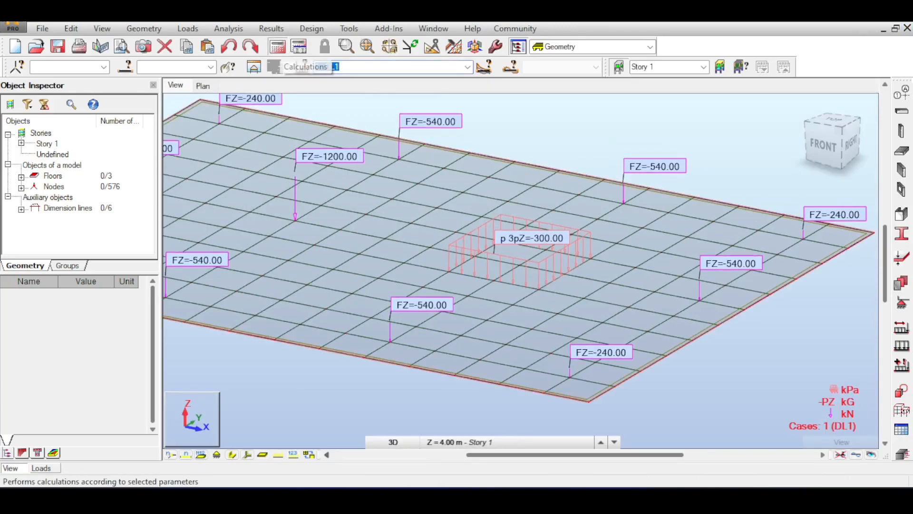
click(275, 67)
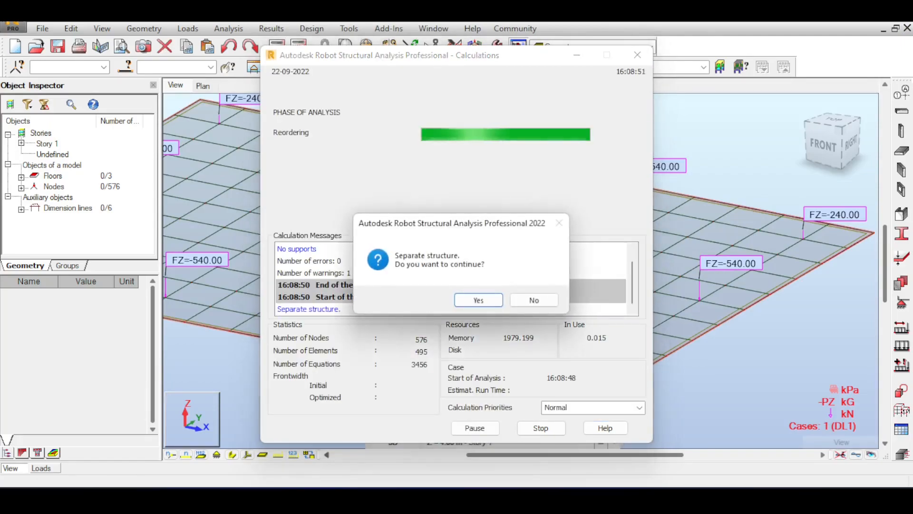
key(Return)
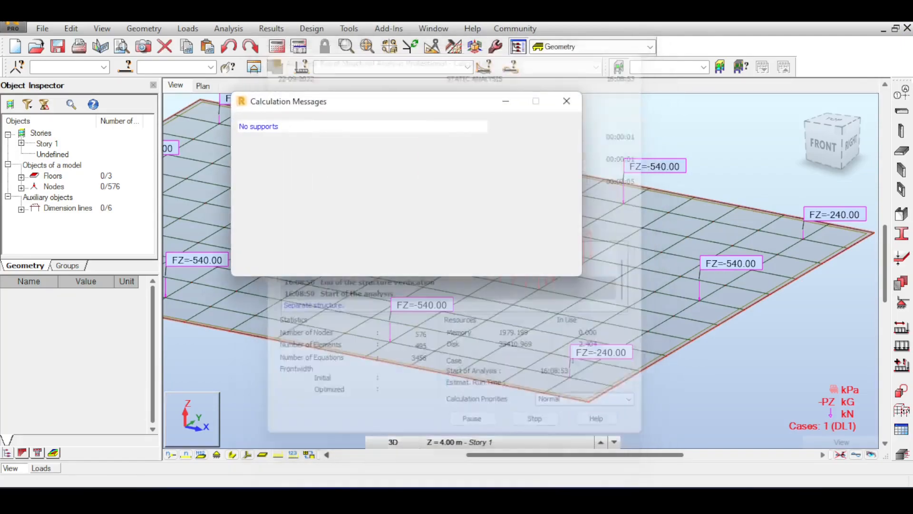
click(566, 101)
scroll(504, 275, down, 3)
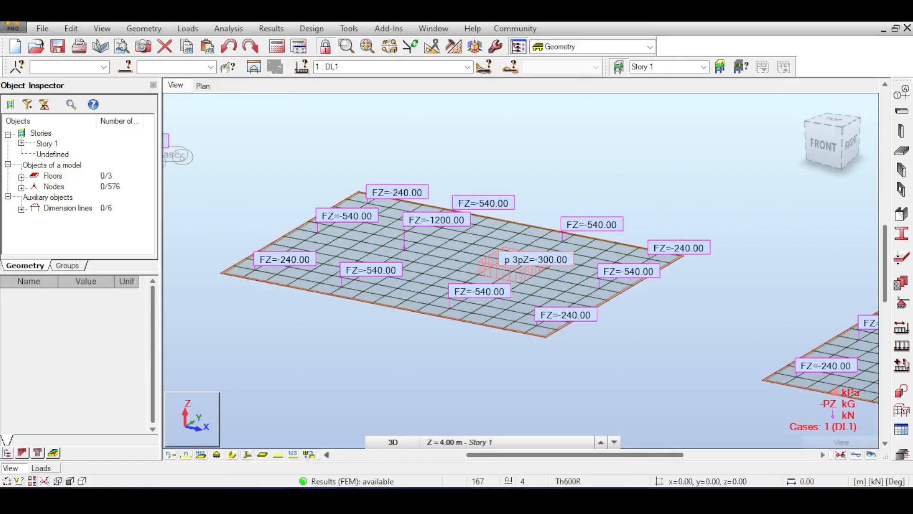
Display the xx moment map on the floors for load case DL1.
click(271, 28)
click(275, 104)
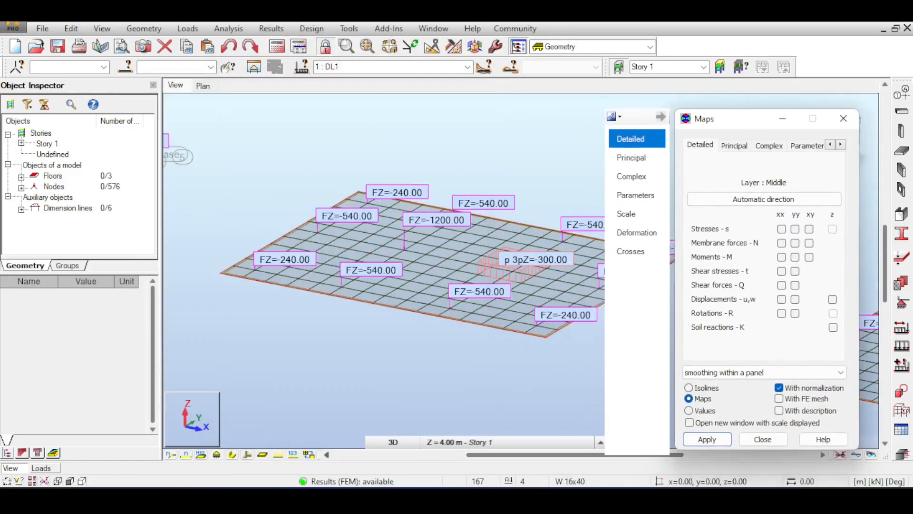
click(707, 439)
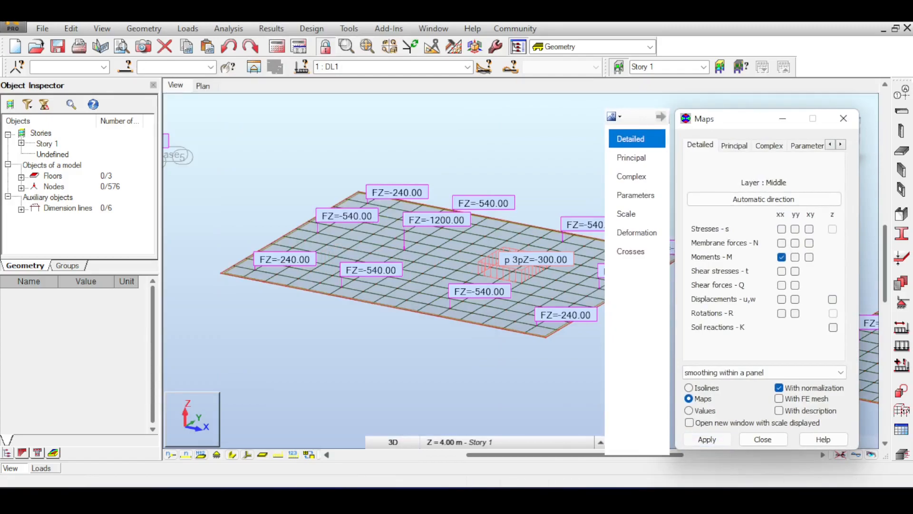
Examine the xx moment map on the middle floor, comparing the area under the planar load with the other interior column's point load.
middle_drag(476, 324, 471, 309)
scroll(525, 267, up, 5)
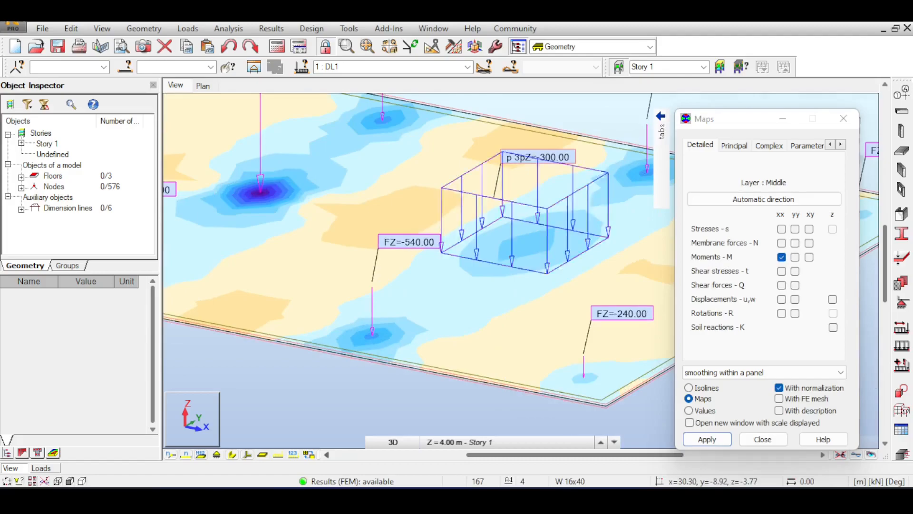
scroll(542, 224, down, 2)
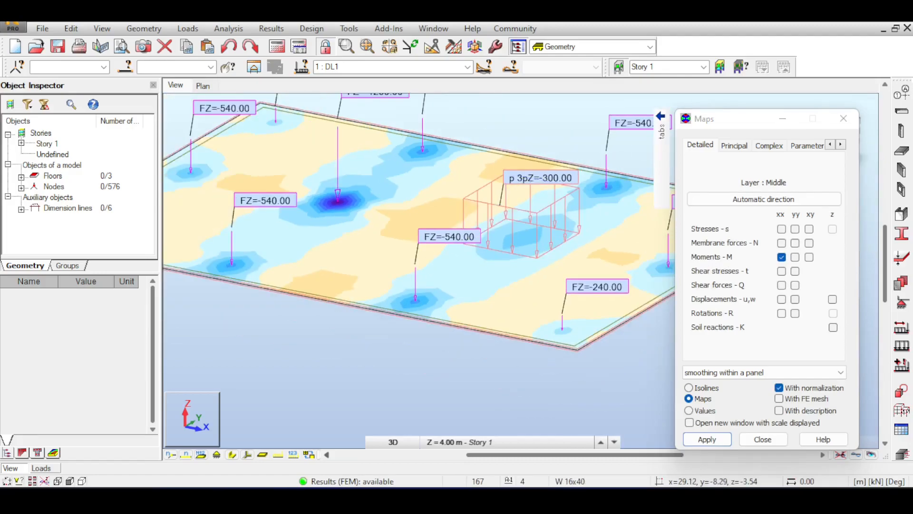
scroll(560, 248, up, 2)
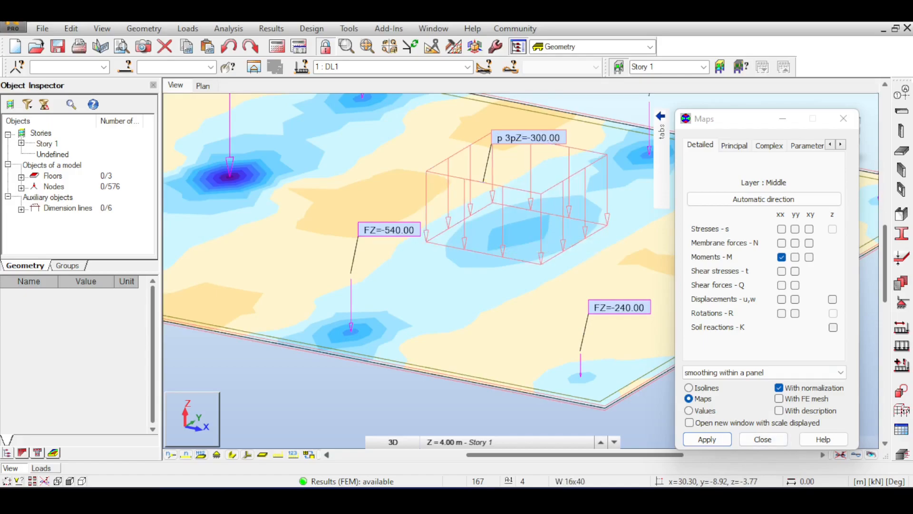
click(763, 439)
scroll(723, 247, down, 4)
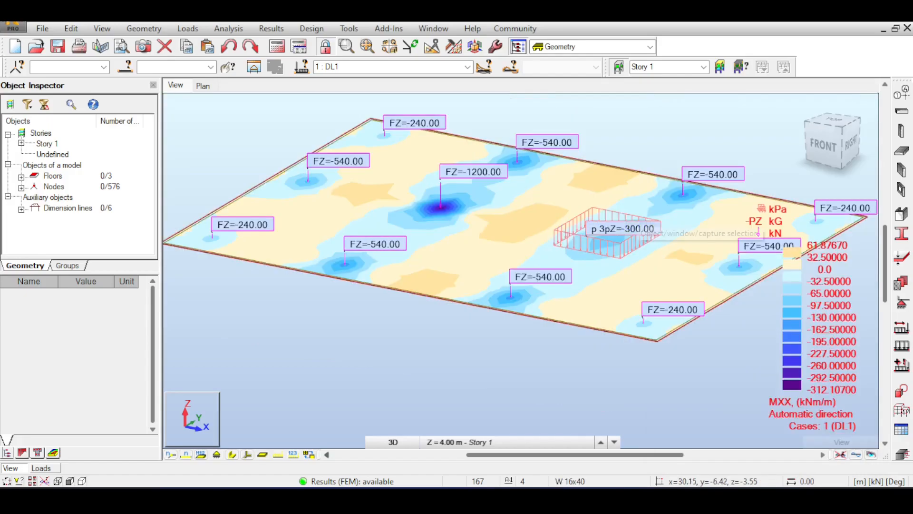
scroll(626, 233, up, 3)
middle_drag(618, 237, 679, 259)
middle_drag(619, 238, 697, 272)
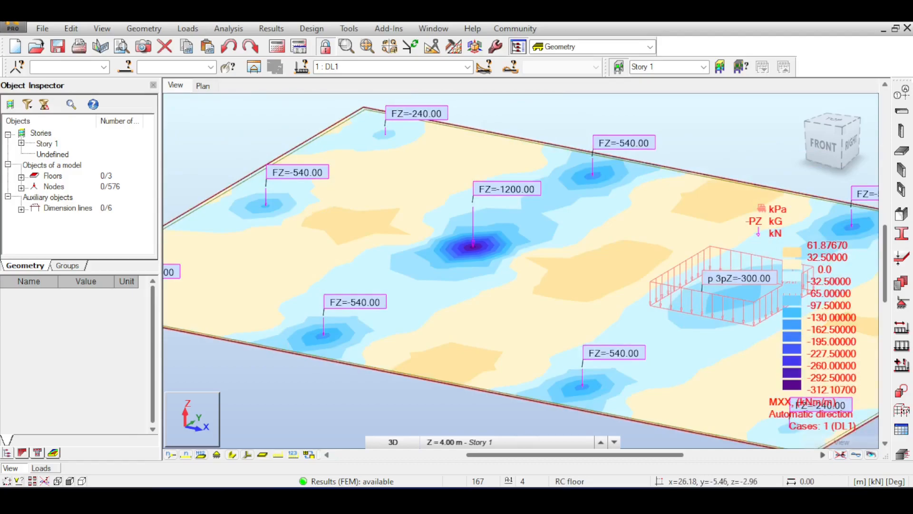
middle_drag(754, 299, 702, 286)
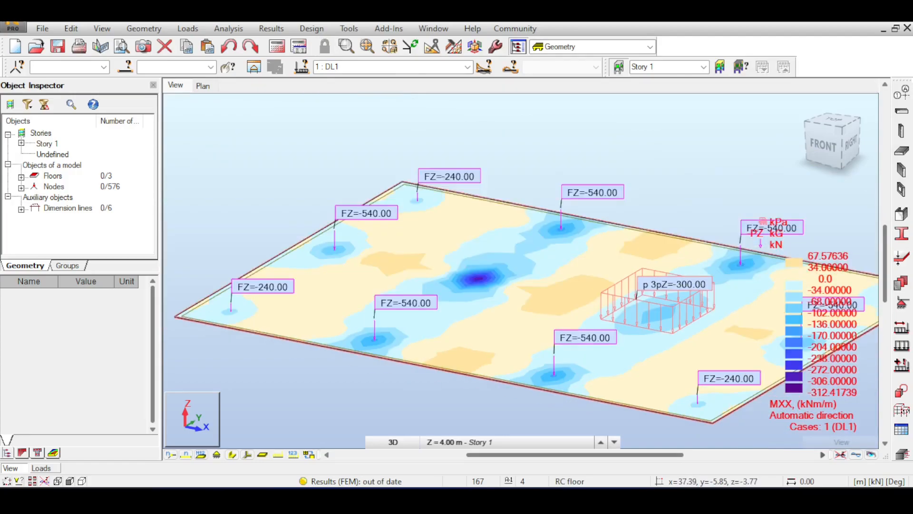
scroll(497, 253, up, 3)
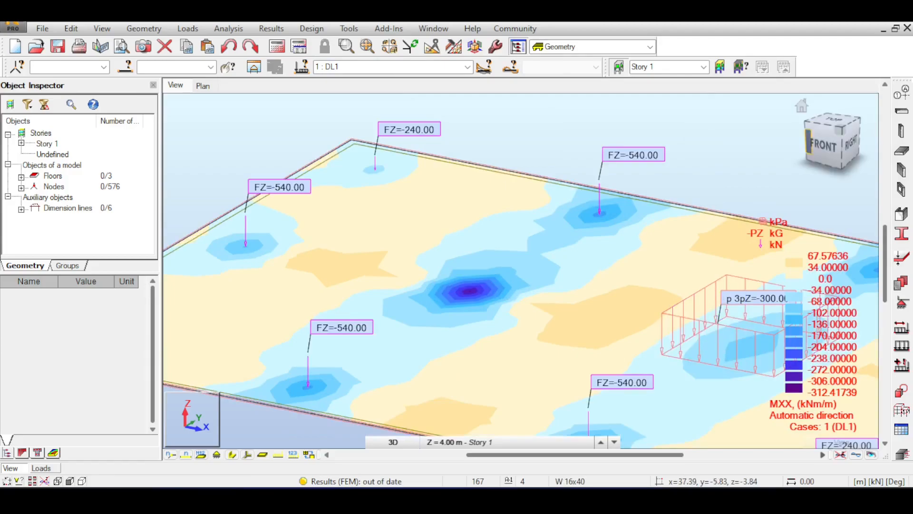
Add a structural axis at X = 29 m through the middle floor's other interior column and apply it.
click(901, 93)
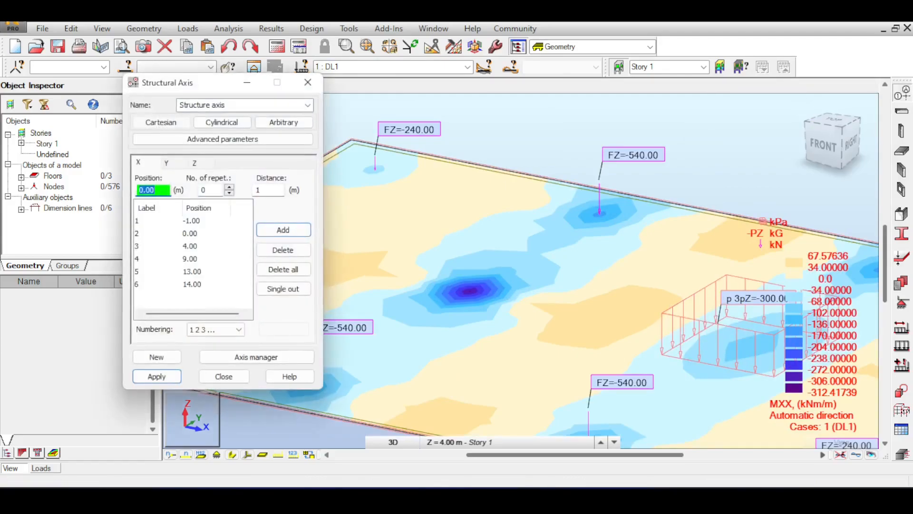
middle_drag(477, 288, 637, 255)
scroll(560, 254, down, 2)
click(562, 255)
scroll(638, 255, up, 1)
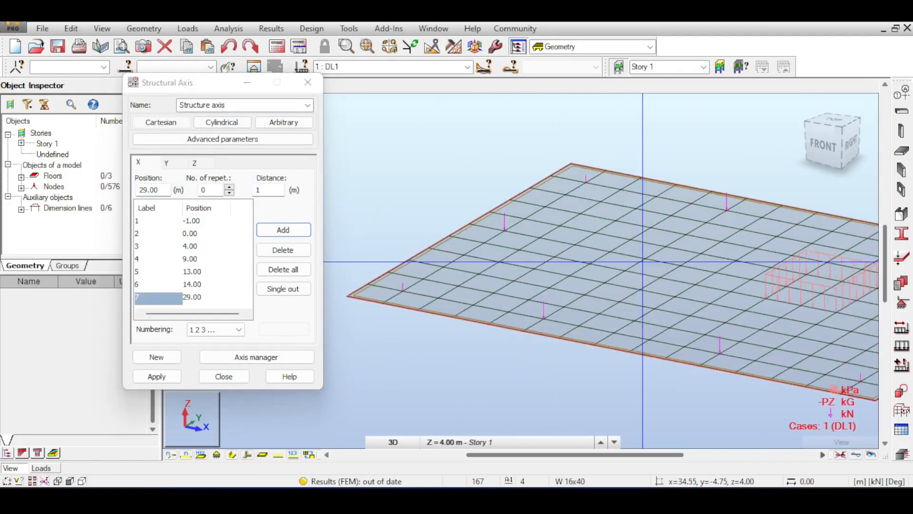
scroll(645, 259, up, 1)
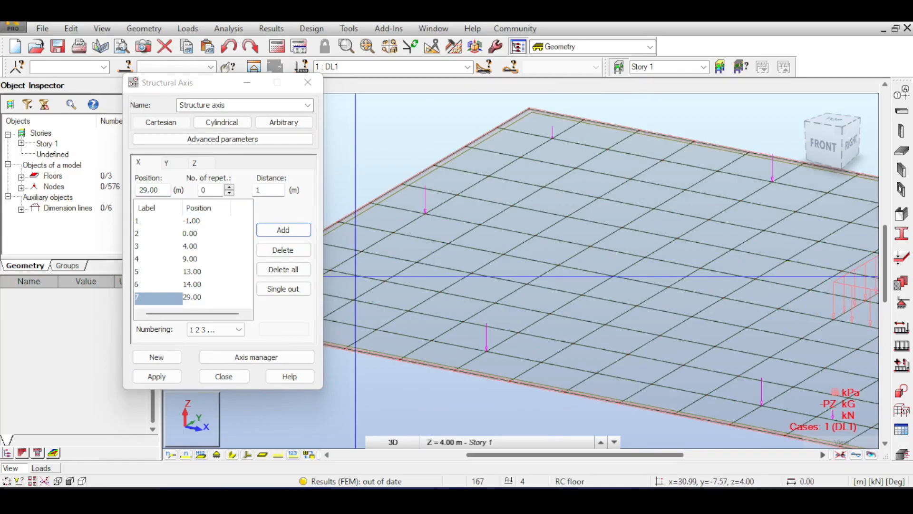
click(156, 376)
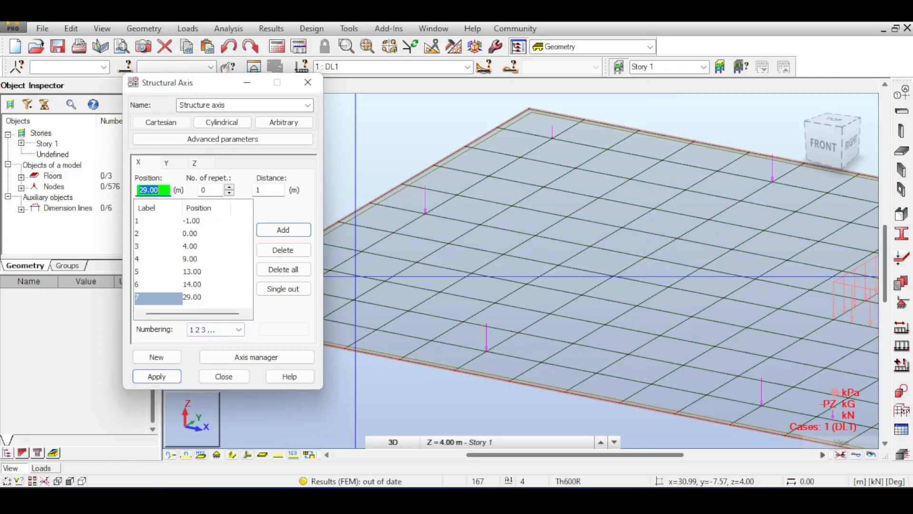
Add structural axes at X = 29.35 m and X = 28.65 m for the column's edges.
text(29)
key(Return)
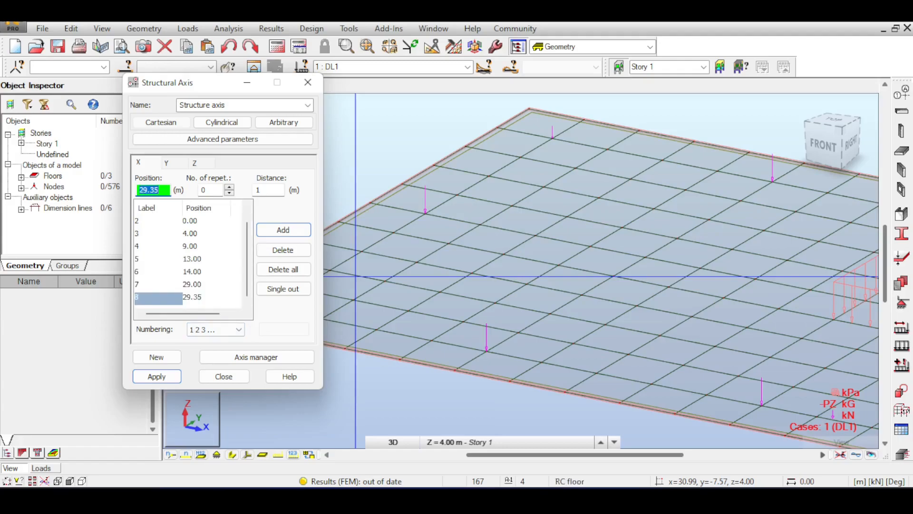
text(28.65)
key(Return)
Add structural axes at Y = 5.35 m and Y = 4.65 m, and apply the axis definition.
click(166, 163)
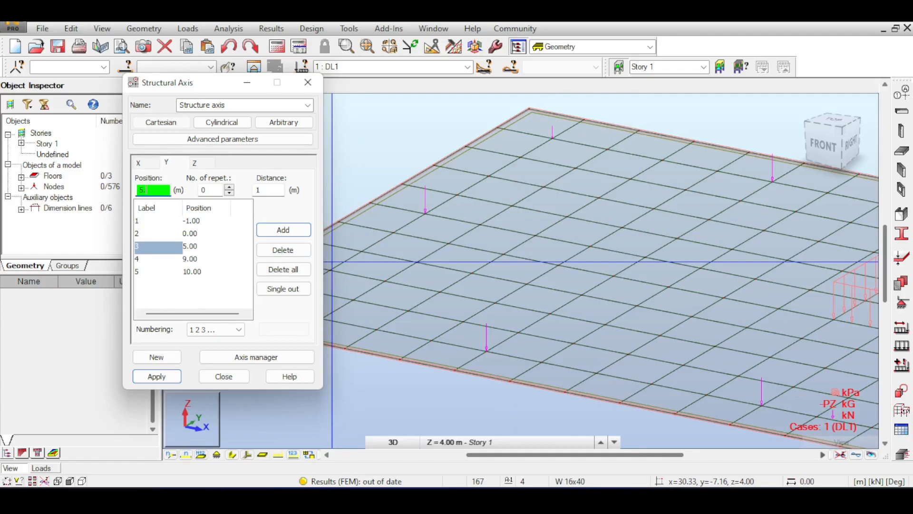
text(5.35)
key(Return)
text(4.65)
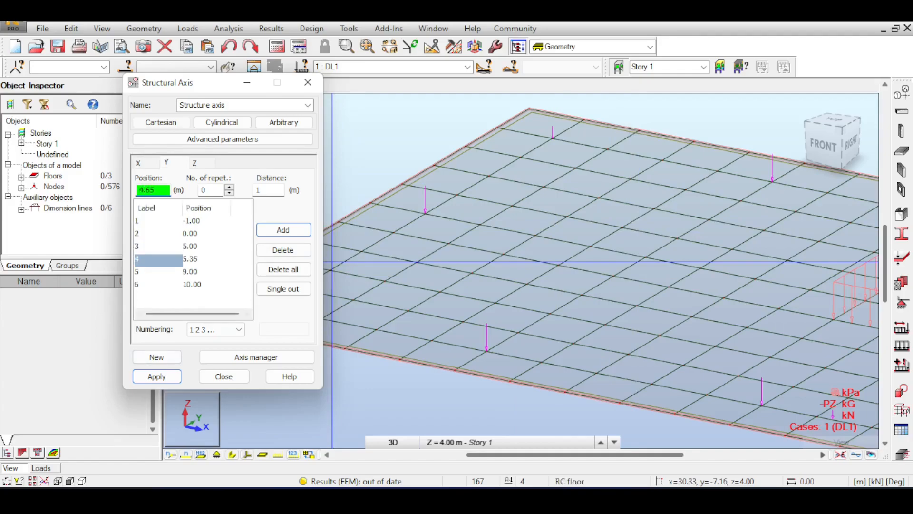
key(Return)
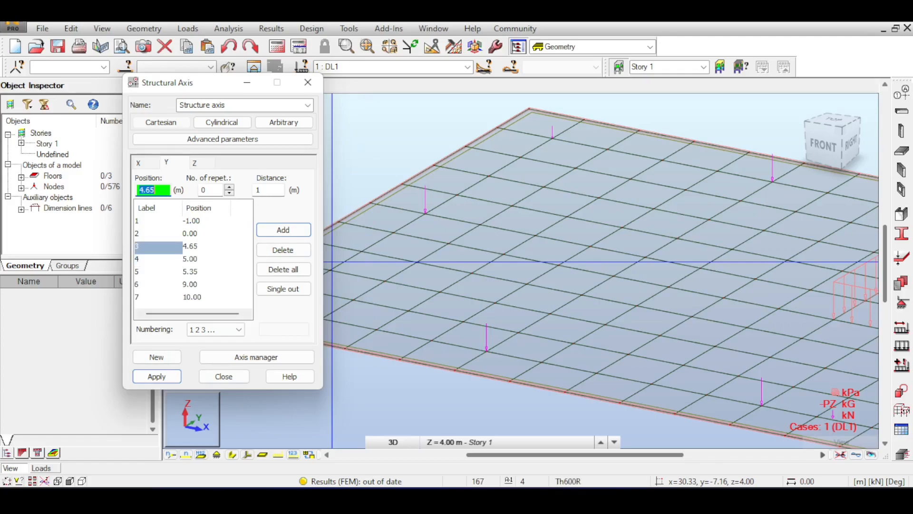
click(156, 376)
click(223, 376)
Hide the load symbols on the middle floor to expose the new axes around the column.
scroll(523, 267, up, 10)
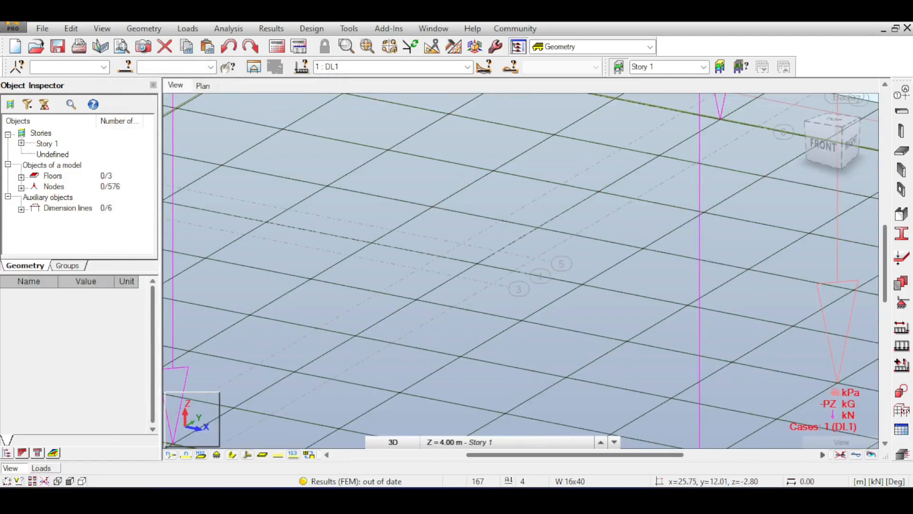
scroll(523, 266, down, 6)
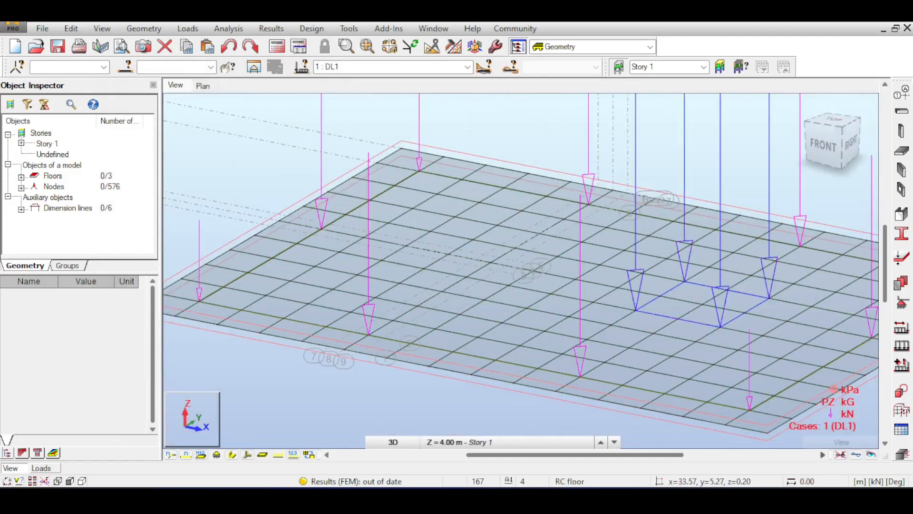
click(278, 455)
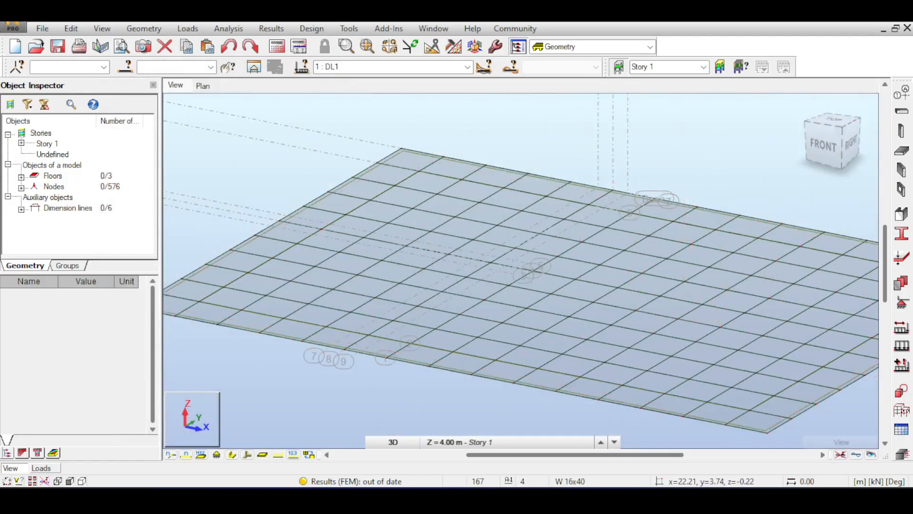
Display the DL1 load symbols and load values on the middle floor around the new axes.
click(294, 455)
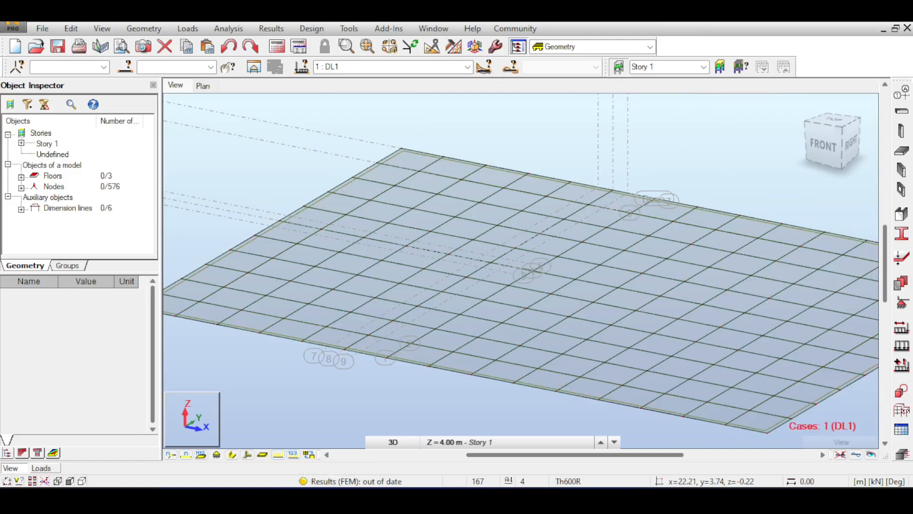
click(277, 454)
scroll(440, 248, up, 4)
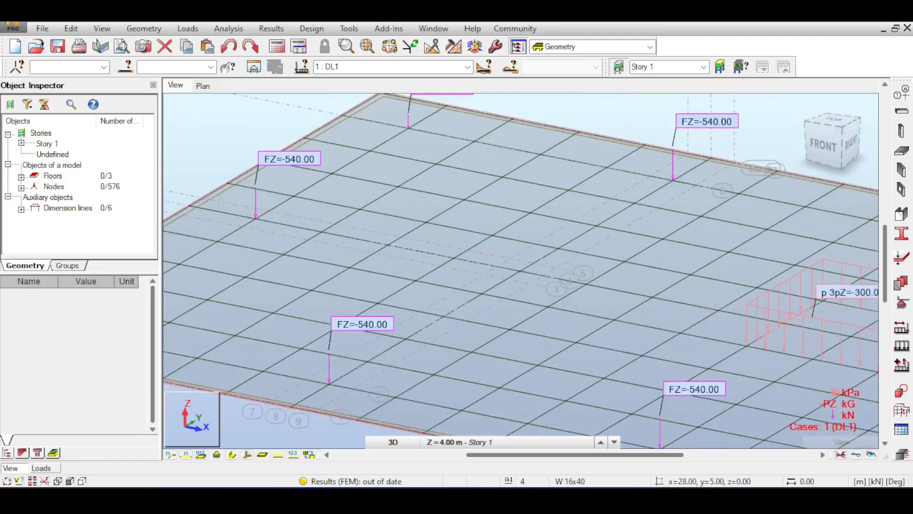
scroll(540, 270, down, 4)
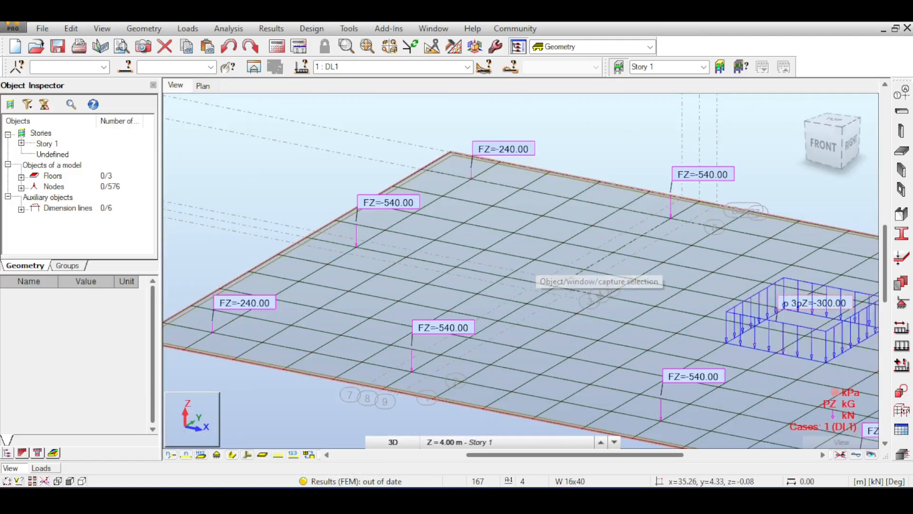
middle_drag(780, 329, 728, 328)
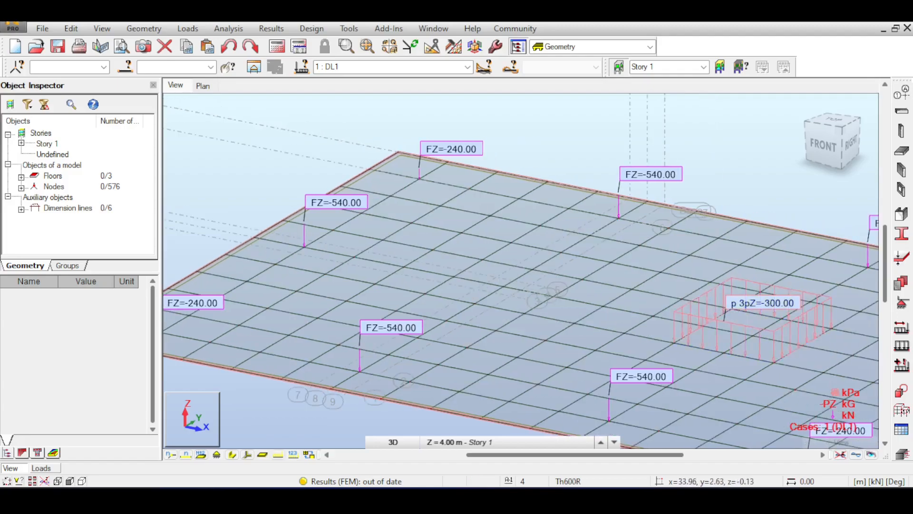
scroll(502, 281, up, 2)
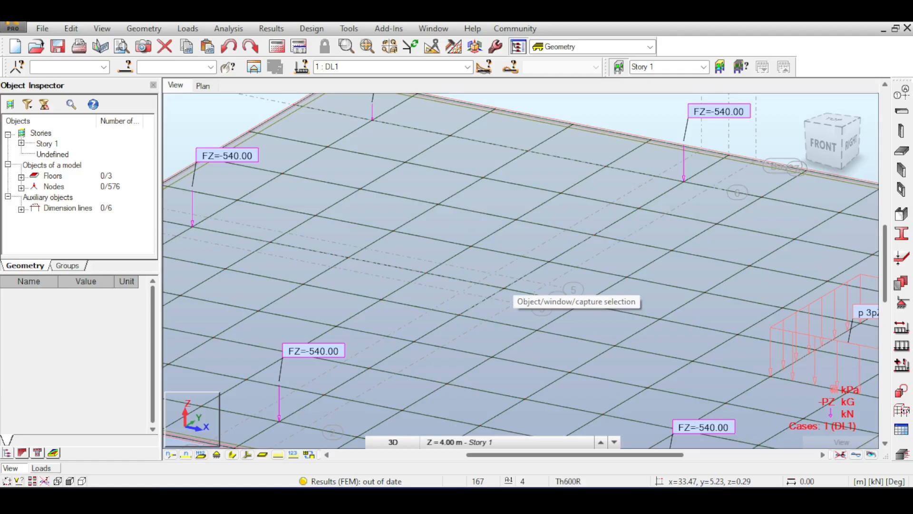
scroll(543, 272, down, 1)
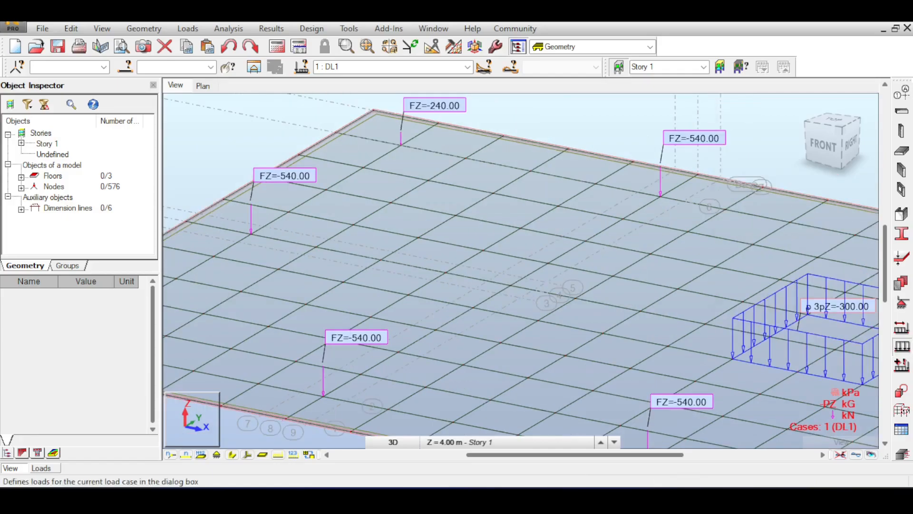
Open the surface load definitions for load case DL1.
click(902, 346)
click(850, 152)
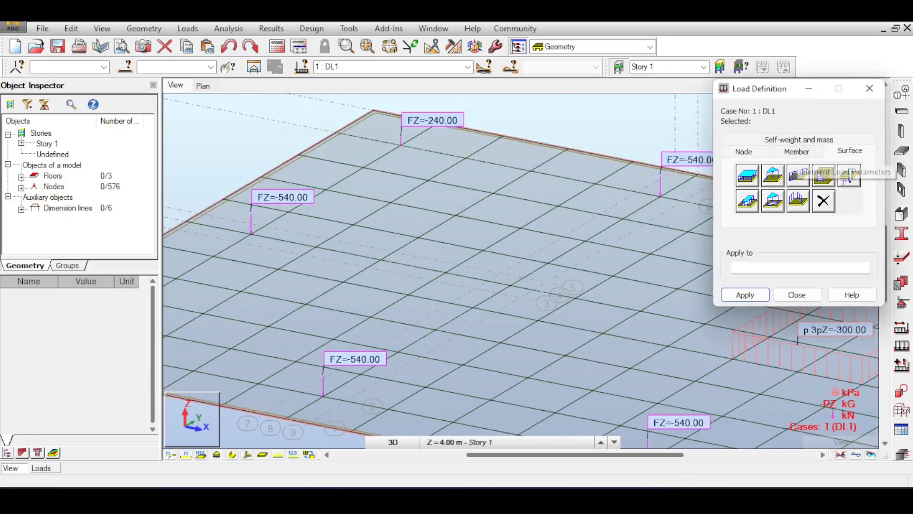
click(747, 175)
double_click(804, 260)
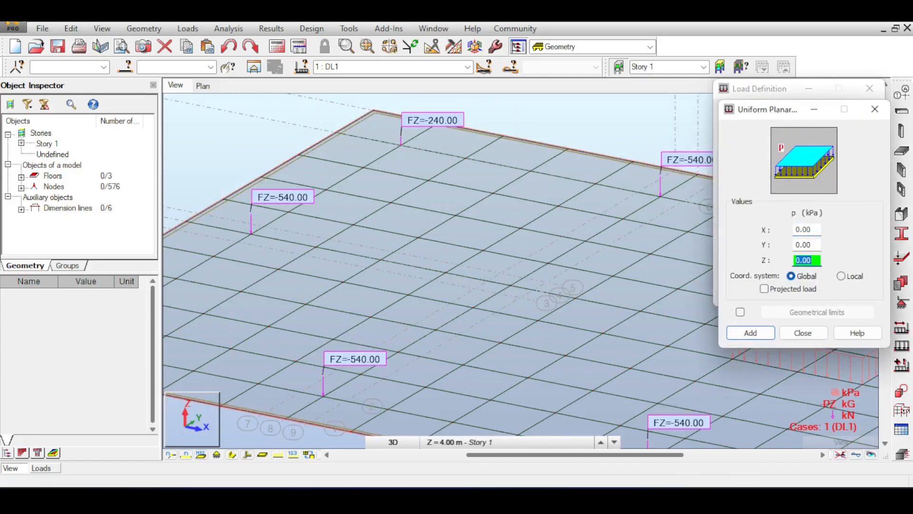
text(-2450)
click(803, 333)
Define a uniform planar load on contour of -2450 kPa in Z, bounded by X = 28.65 to 29.35 m and Y = 4.65 to 5.35 m.
click(748, 201)
double_click(808, 279)
text(2450)
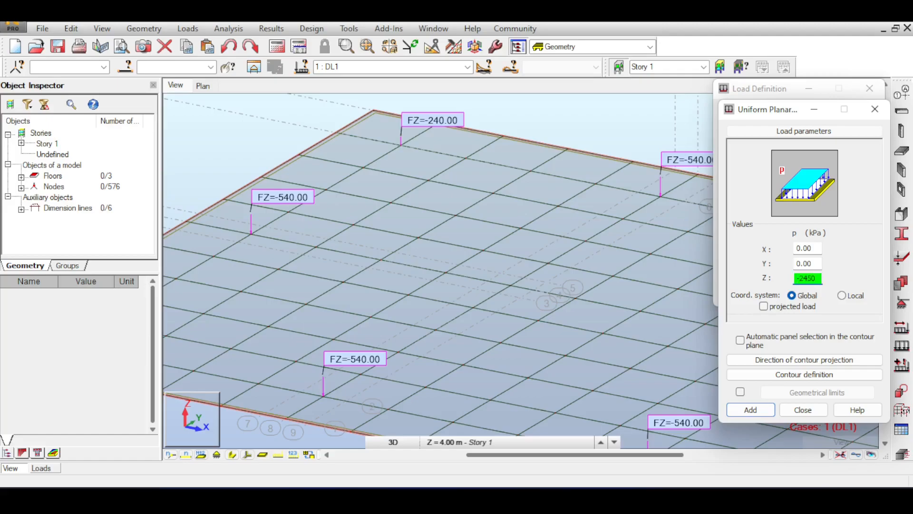
click(804, 374)
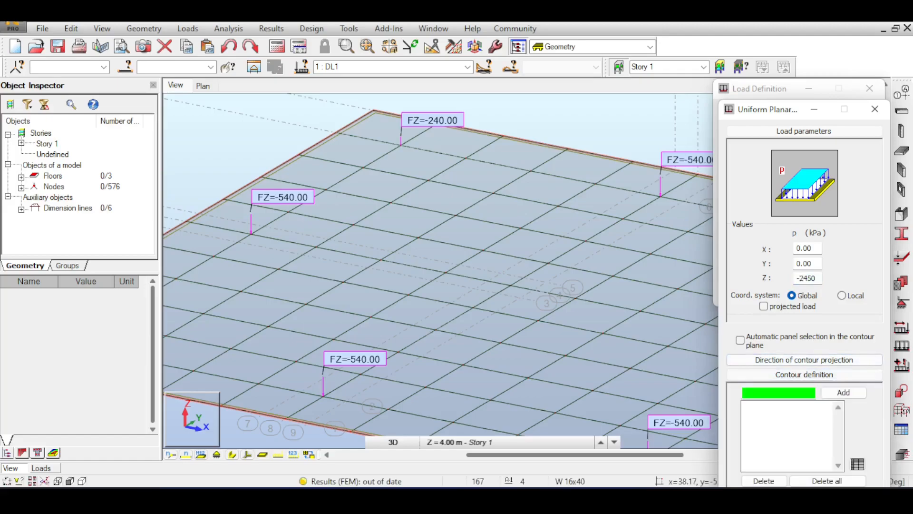
click(475, 289)
click(520, 297)
click(546, 281)
click(501, 273)
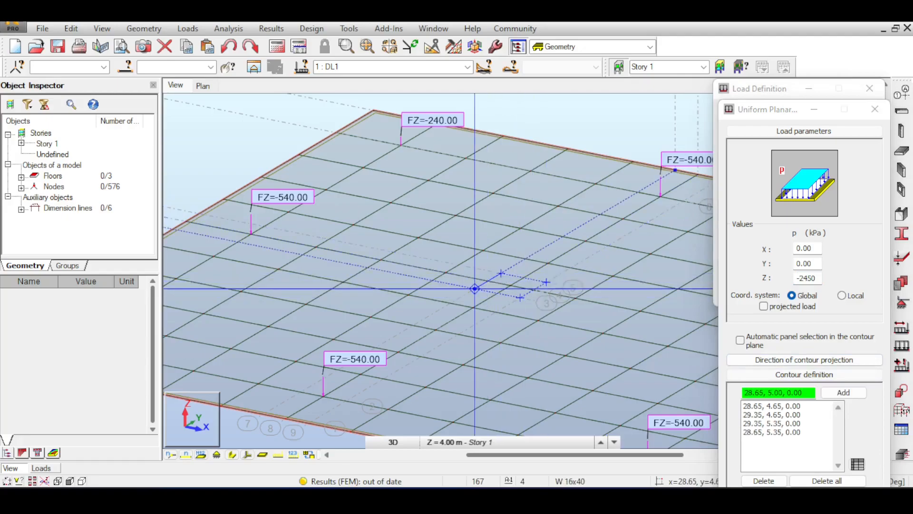
click(475, 288)
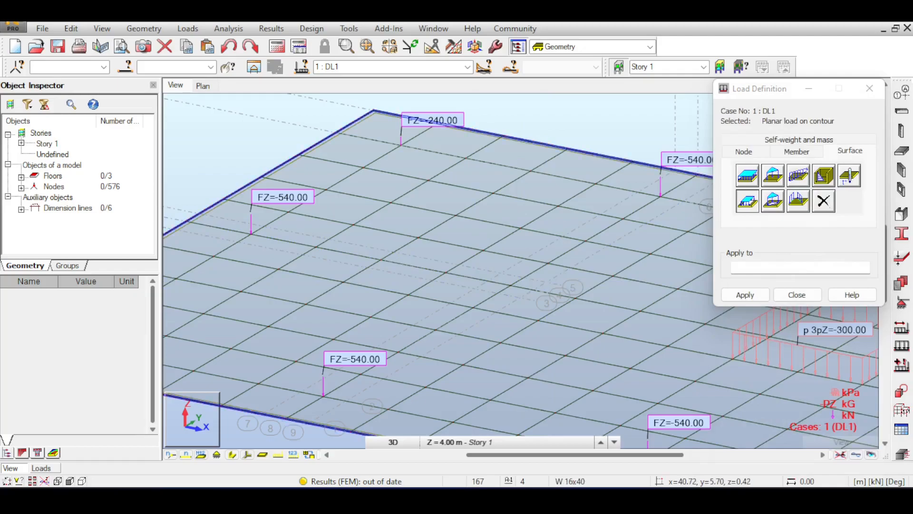
Apply the contour load to the middle floor, panel 2, and close the load definition.
click(800, 268)
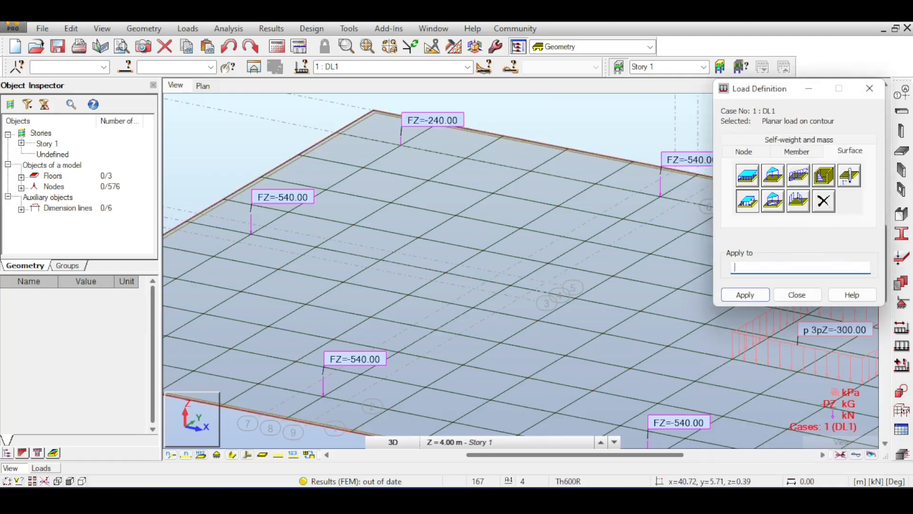
drag(611, 135, 574, 159)
click(745, 295)
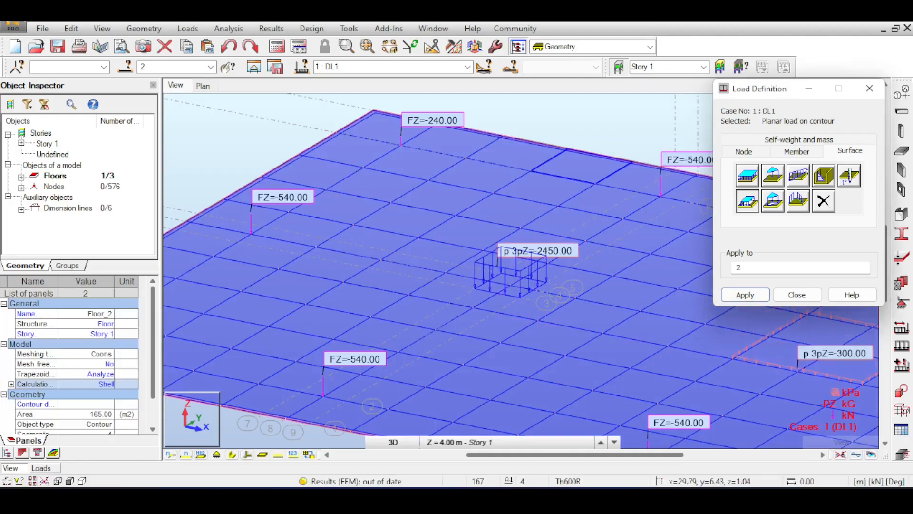
click(798, 295)
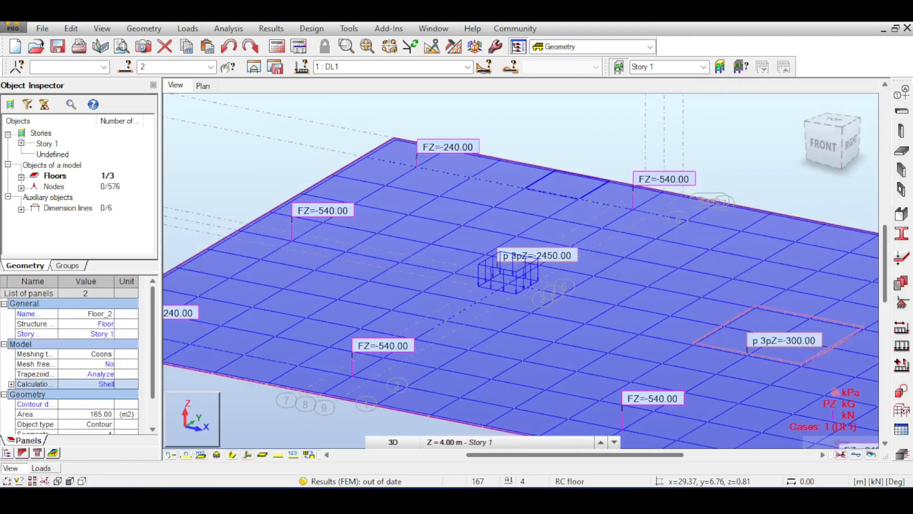
Duplicate the -2450 kPa planar contour load as a new row in the load table.
click(188, 29)
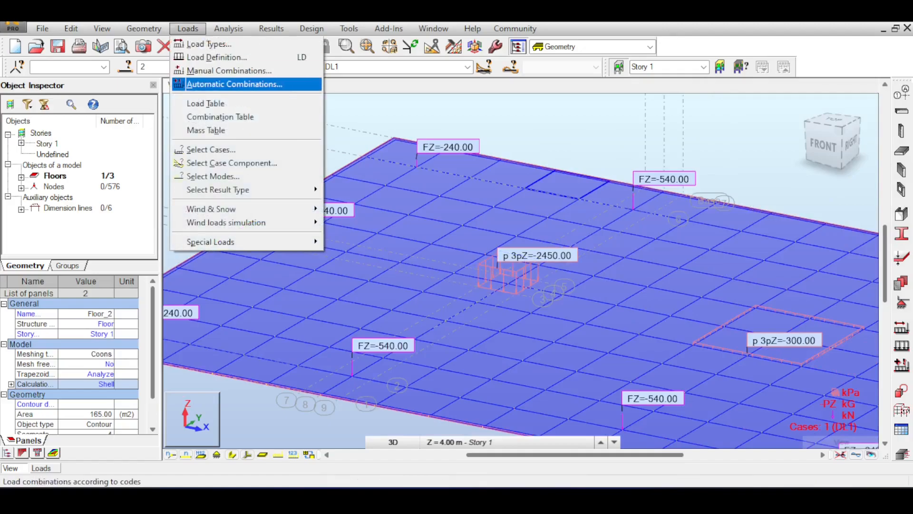
click(206, 104)
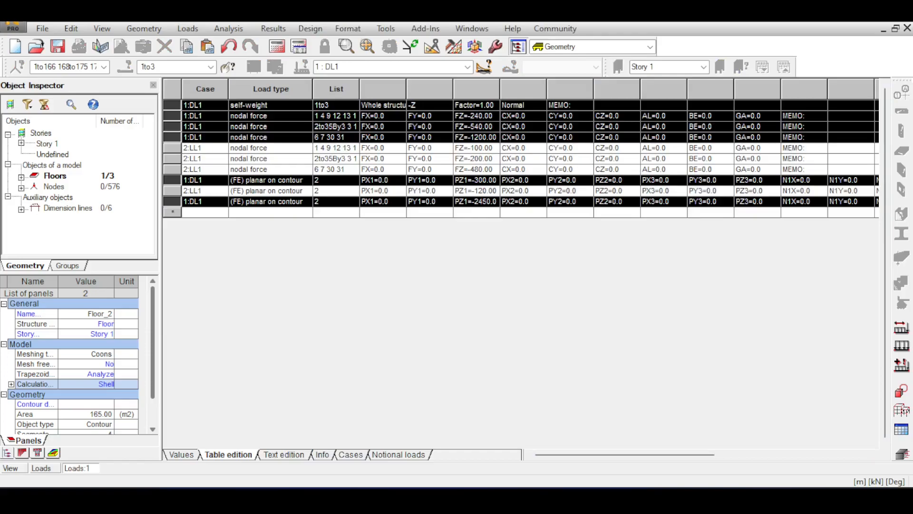
click(172, 201)
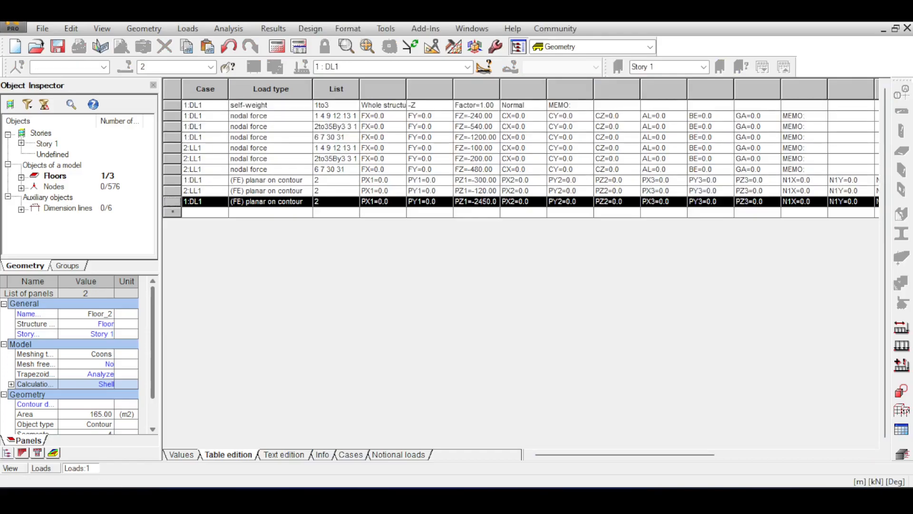
click(172, 212)
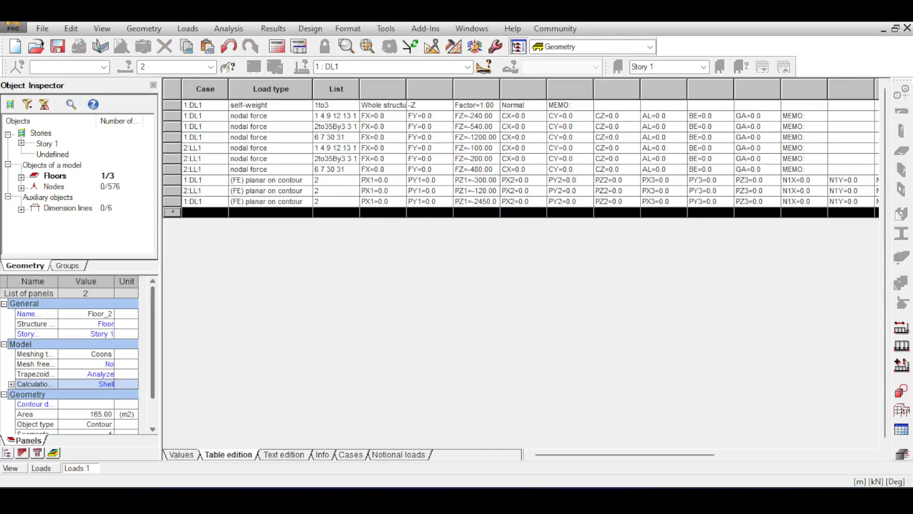
key(ctrl+v)
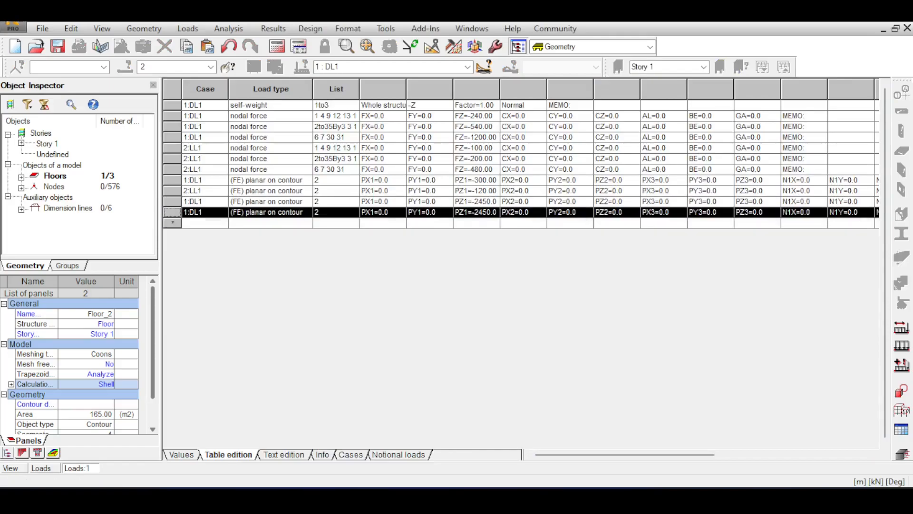
Assign the duplicated contour load to case LL1 with PZ1 = -980 kPa, and close the load table.
click(205, 212)
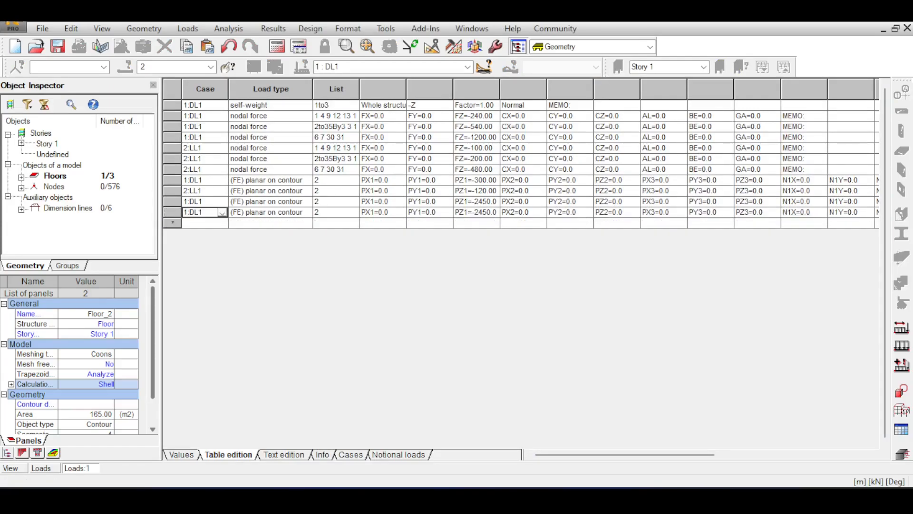
click(222, 213)
click(202, 234)
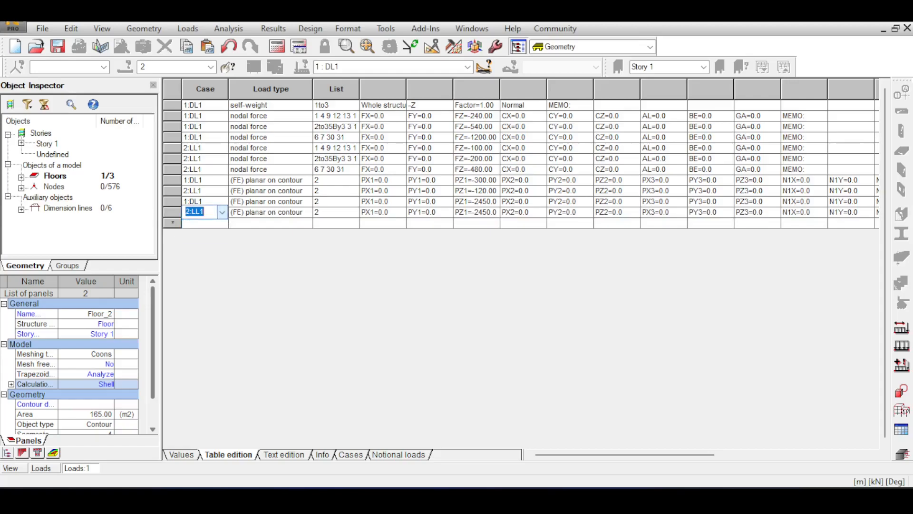
click(474, 212)
drag(473, 212, 499, 212)
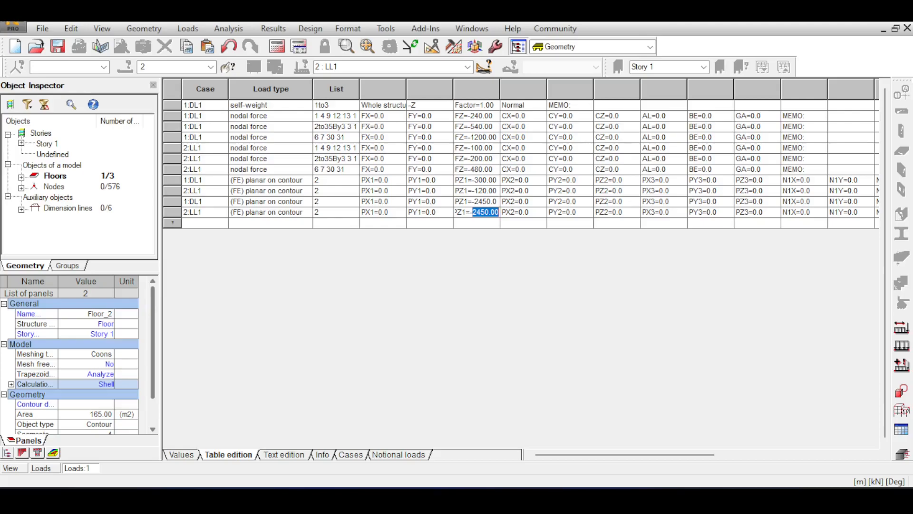
text(980)
key(Tab)
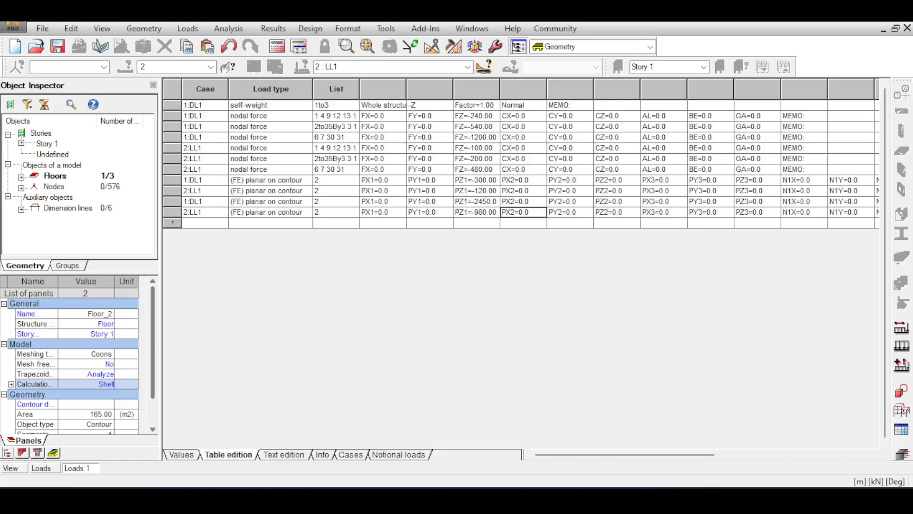
click(907, 28)
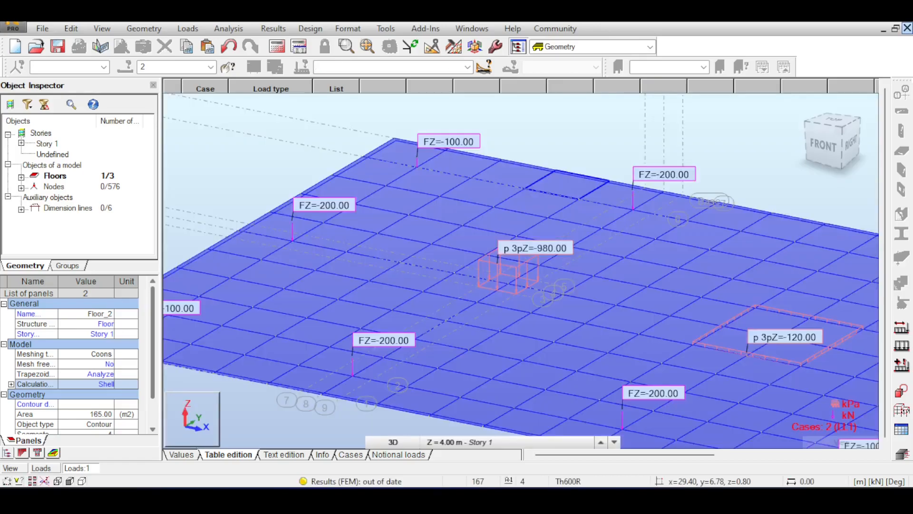
Run the structural calculations with the updated loads.
scroll(463, 191, down, 3)
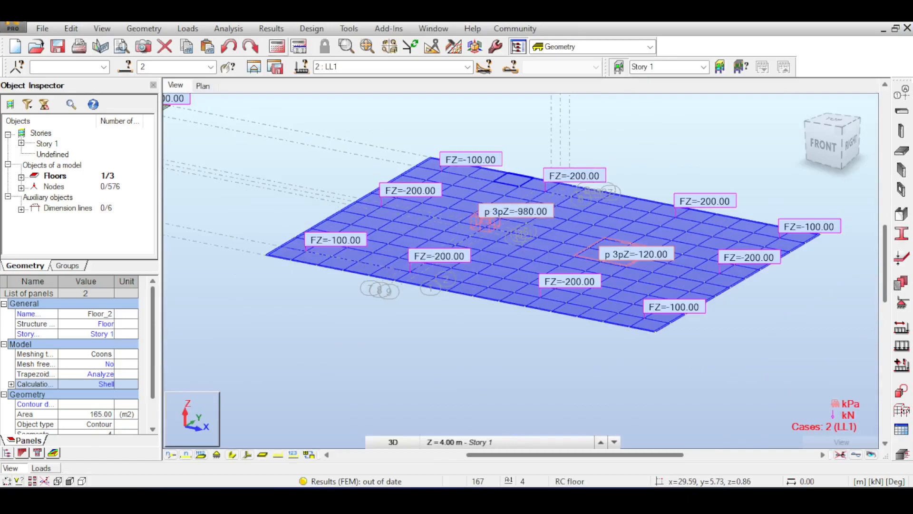
click(277, 46)
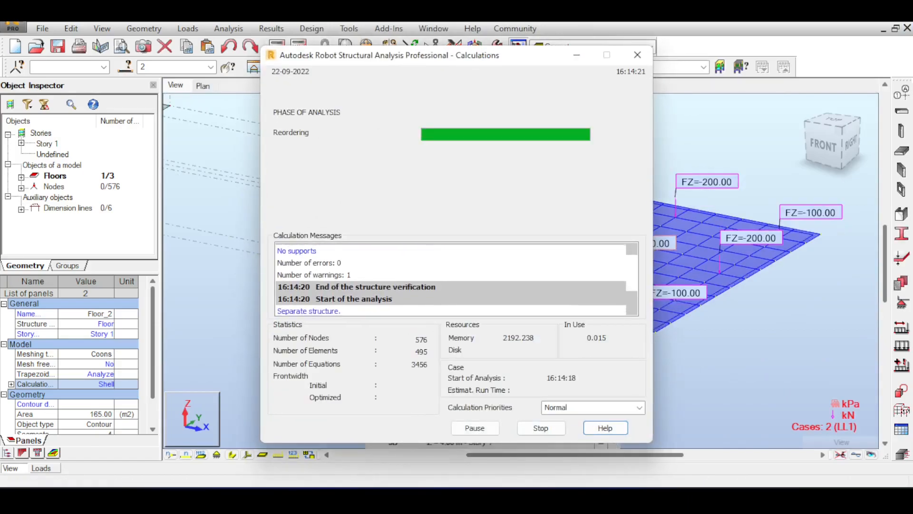
click(565, 101)
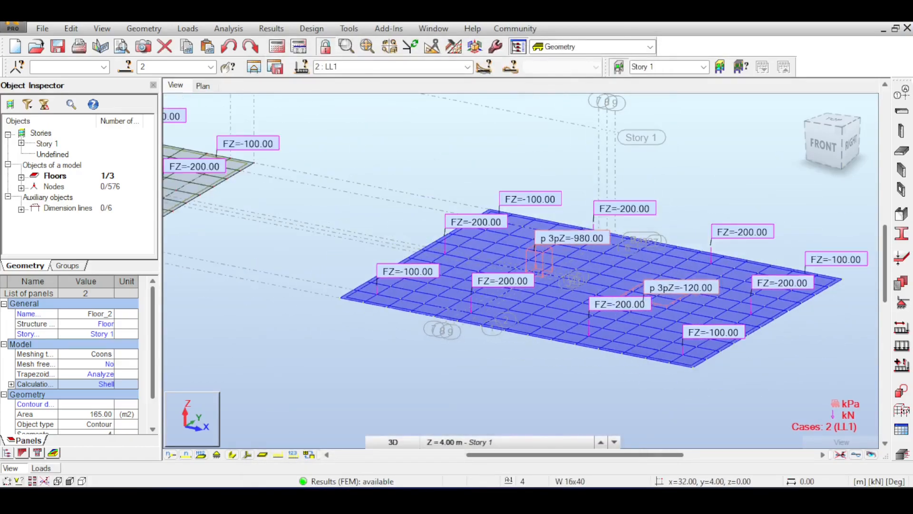
Display the xx bending moment map on the floor panels for case LL1.
scroll(660, 252, down, 2)
click(271, 29)
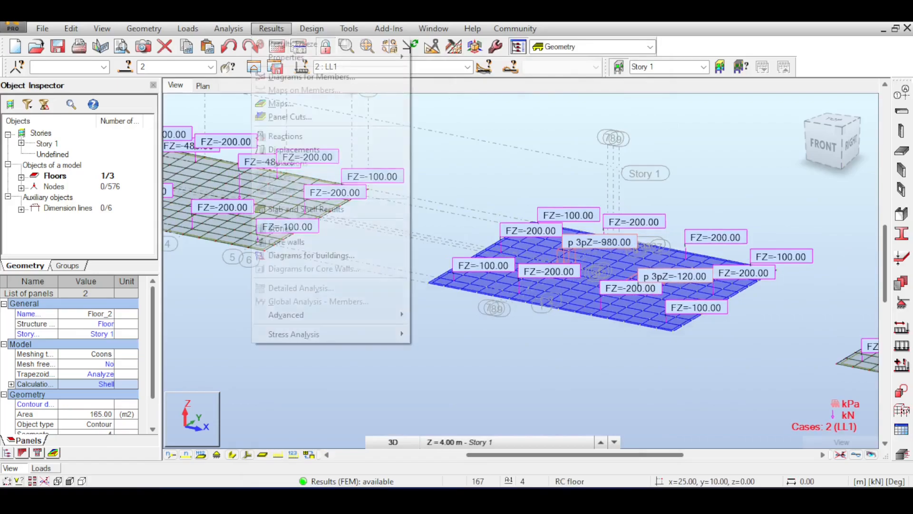
click(280, 104)
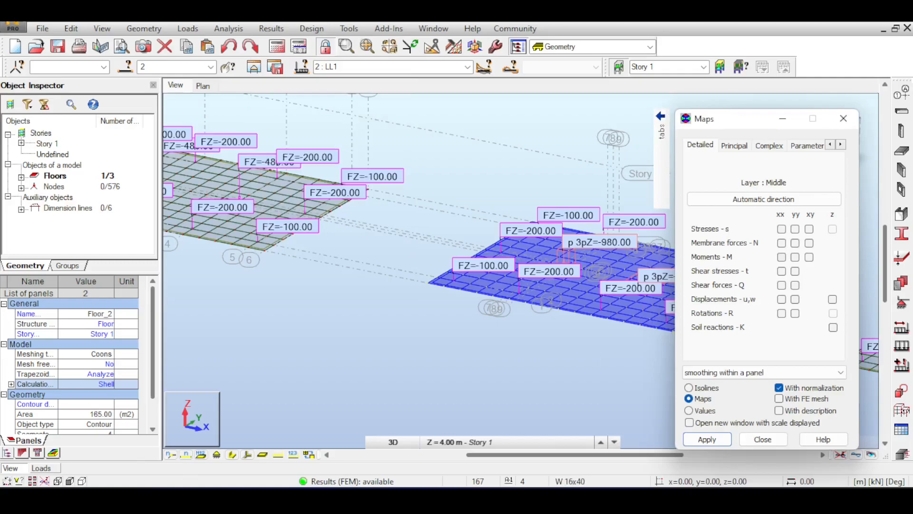
click(707, 439)
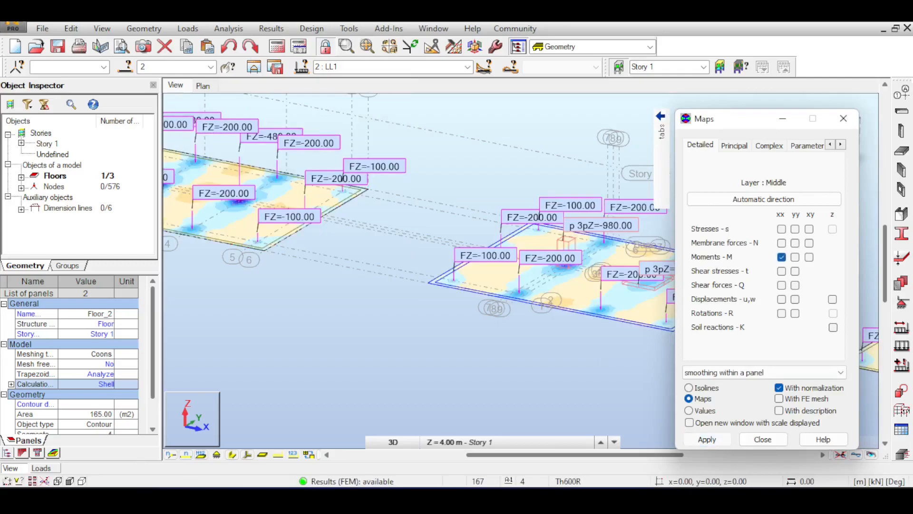
Compare the xx moment maps under the point loads on the first floor and the two contour loads on the middle floor.
middle_drag(195, 181, 495, 216)
scroll(298, 195, up, 5)
scroll(387, 232, up, 2)
scroll(394, 230, down, 6)
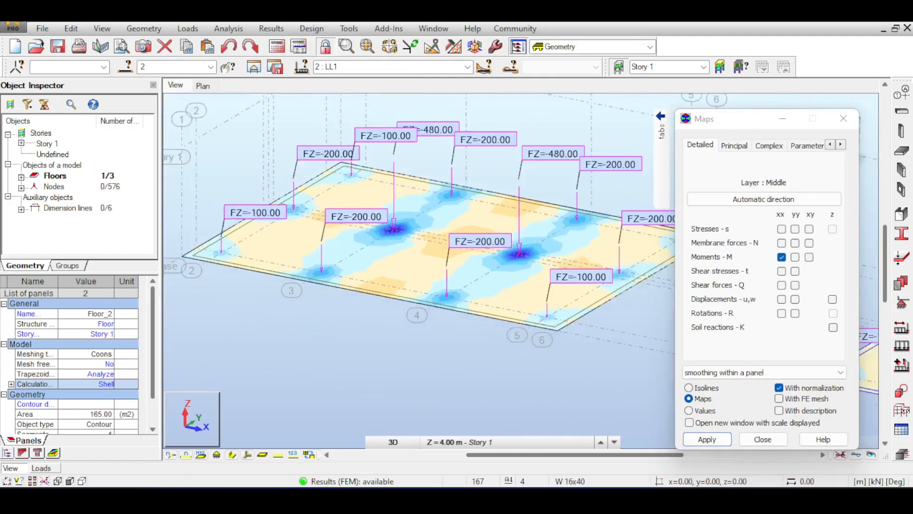
middle_drag(552, 285, 201, 157)
scroll(476, 214, up, 8)
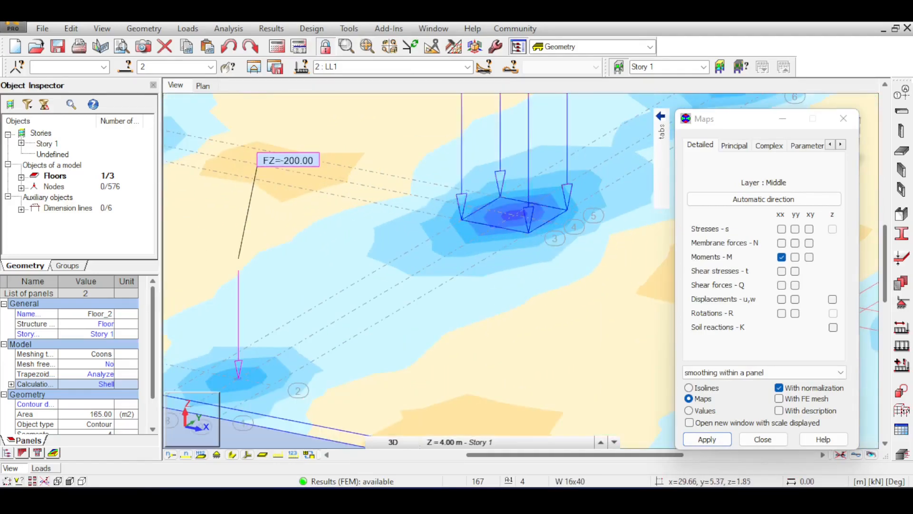
scroll(511, 207, down, 3)
middle_drag(511, 207, 335, 166)
middle_drag(637, 216, 560, 213)
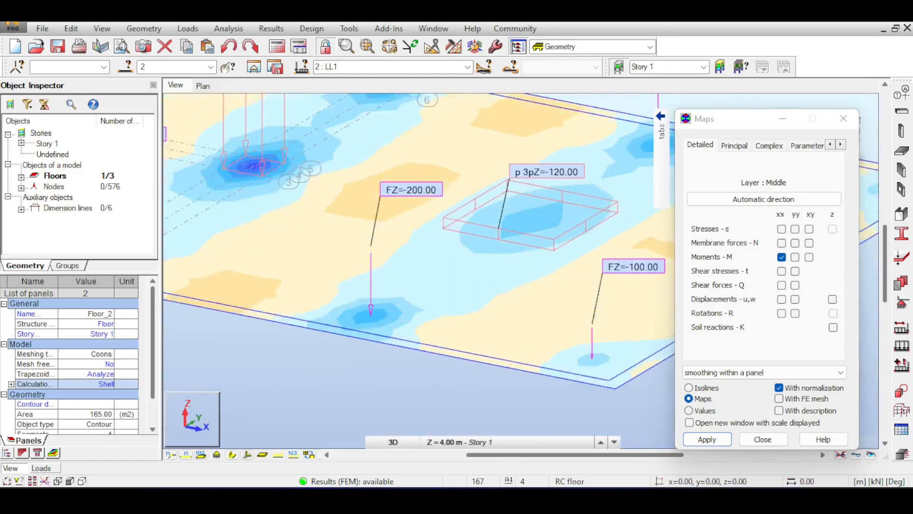
scroll(560, 213, up, 1)
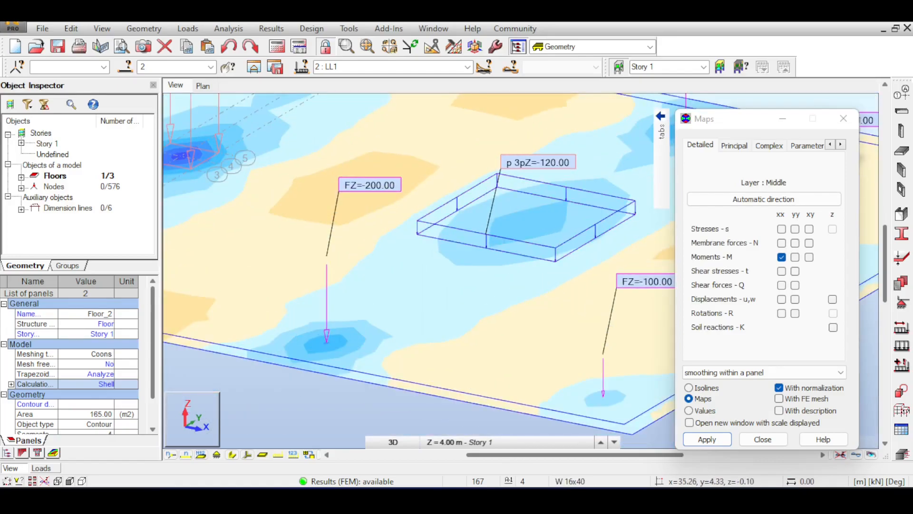
Close the map settings and review the xx moment maps across the middle floor and the adjacent first floor.
scroll(561, 196, down, 1)
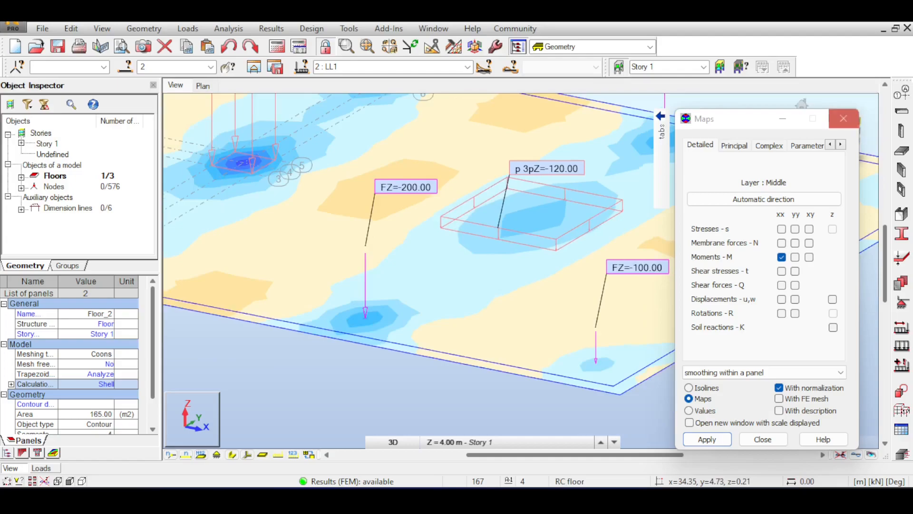
click(844, 119)
scroll(414, 145, down, 2)
middle_drag(414, 145, 487, 216)
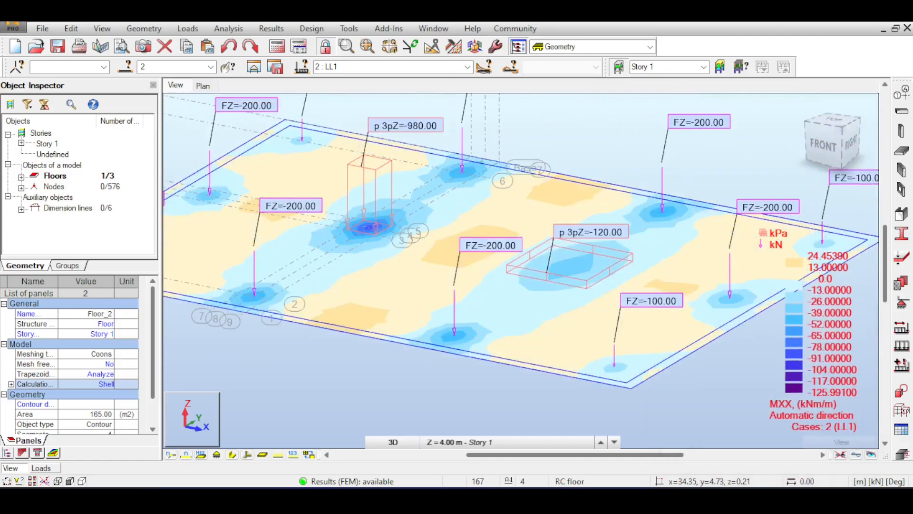
scroll(451, 161, down, 2)
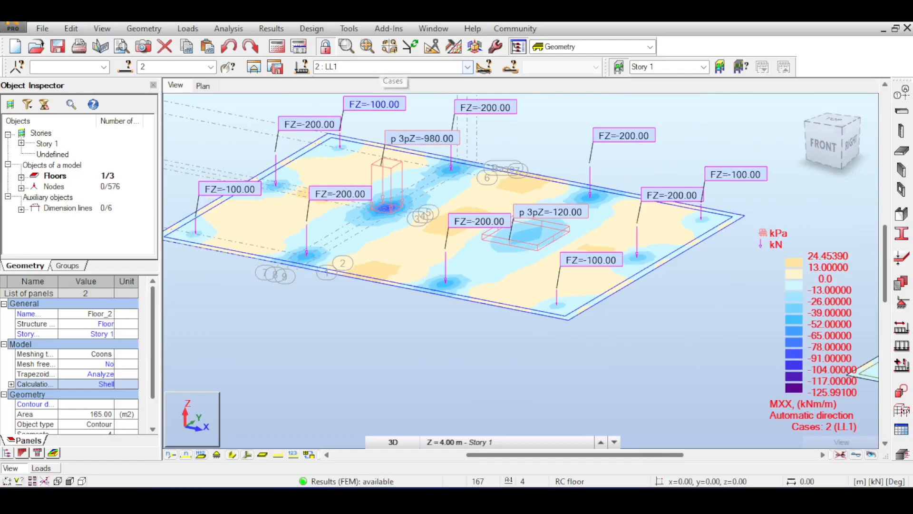
scroll(343, 138, down, 2)
middle_drag(343, 137, 663, 227)
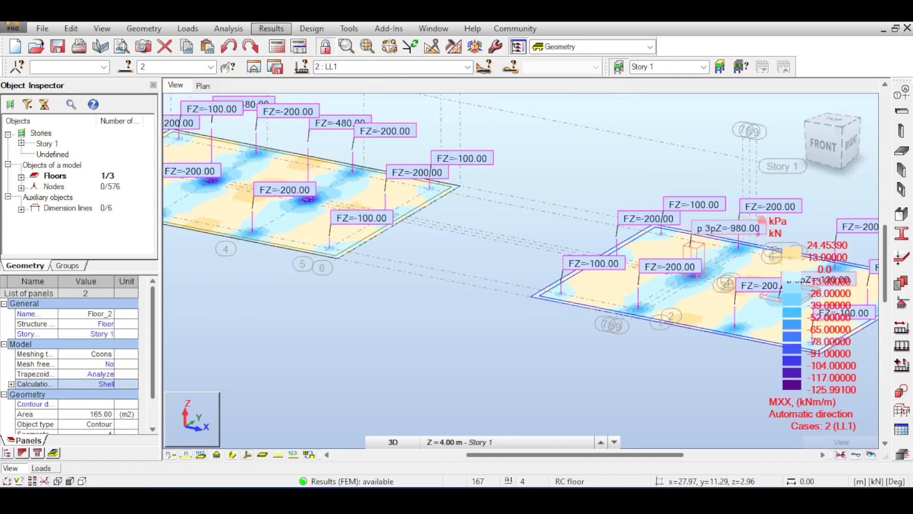
Set the map display to Values and probe the xx moment under an interior FZ=-480 point load on the first floor.
click(271, 29)
click(281, 104)
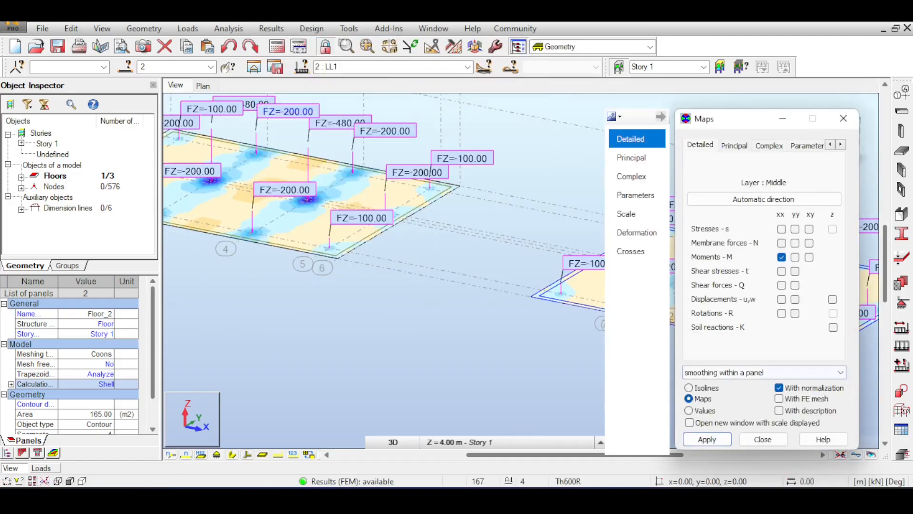
click(689, 410)
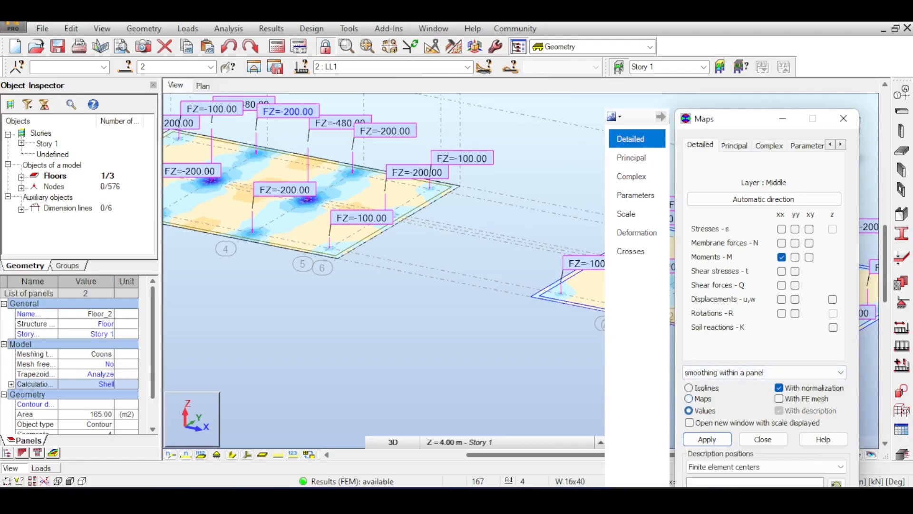
middle_drag(245, 167, 351, 172)
scroll(313, 189, up, 8)
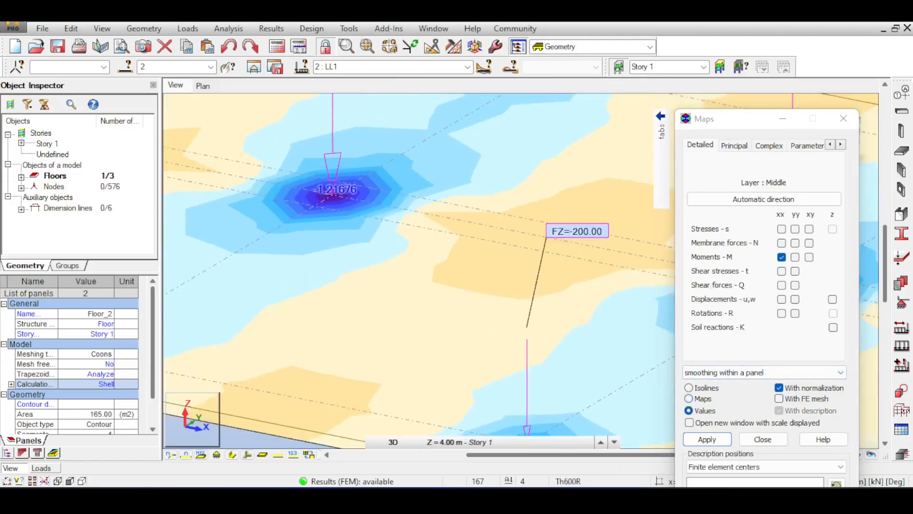
drag(738, 123, 666, 114)
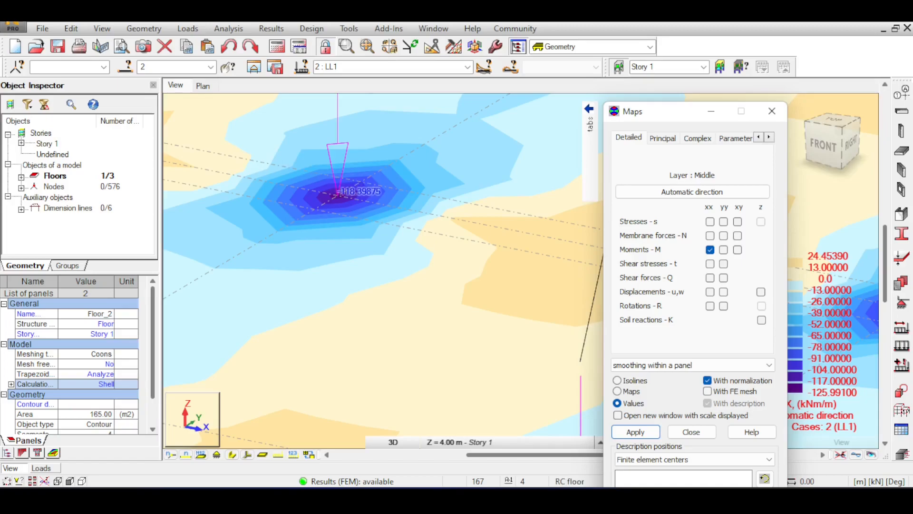
scroll(339, 193, down, 5)
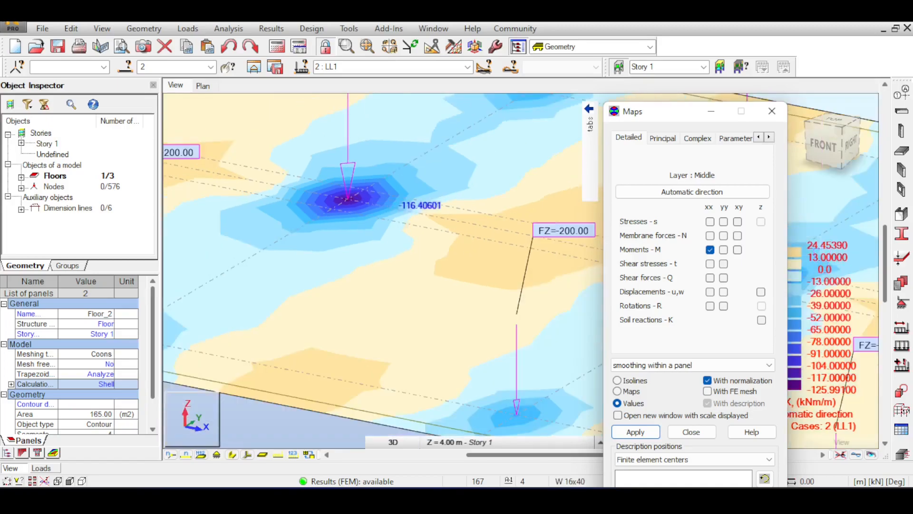
Probe the xx moment values beneath the PZ=-980 contour load on the middle floor.
scroll(384, 213, down, 2)
middle_drag(190, 157, 485, 188)
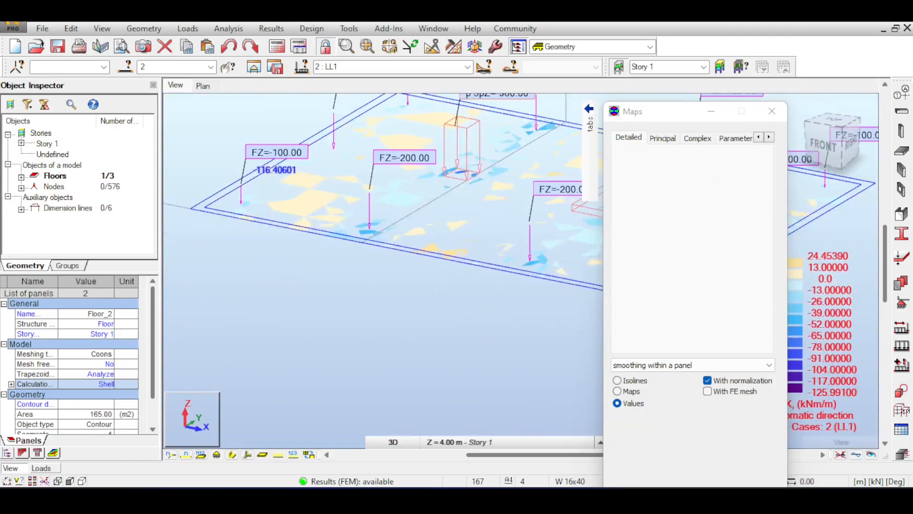
scroll(477, 185, up, 6)
scroll(487, 187, up, 2)
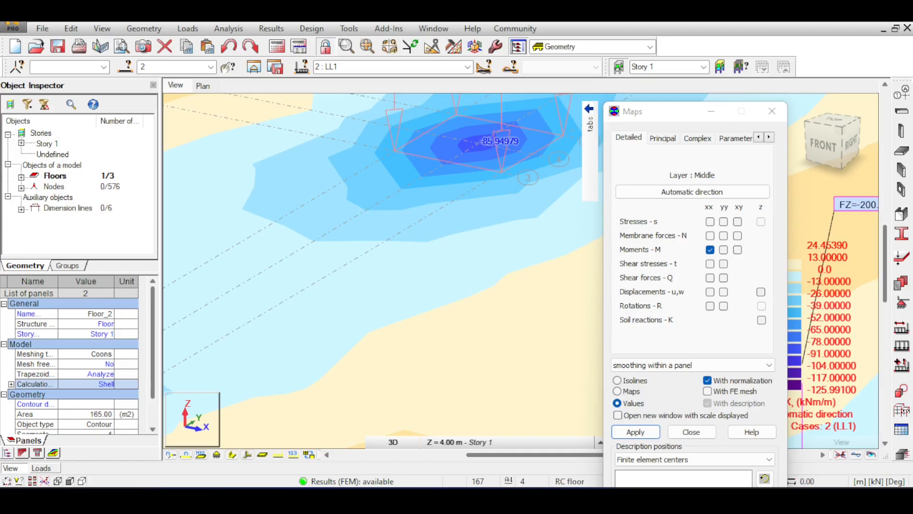
scroll(476, 144, down, 3)
middle_drag(476, 144, 460, 231)
scroll(447, 192, down, 1)
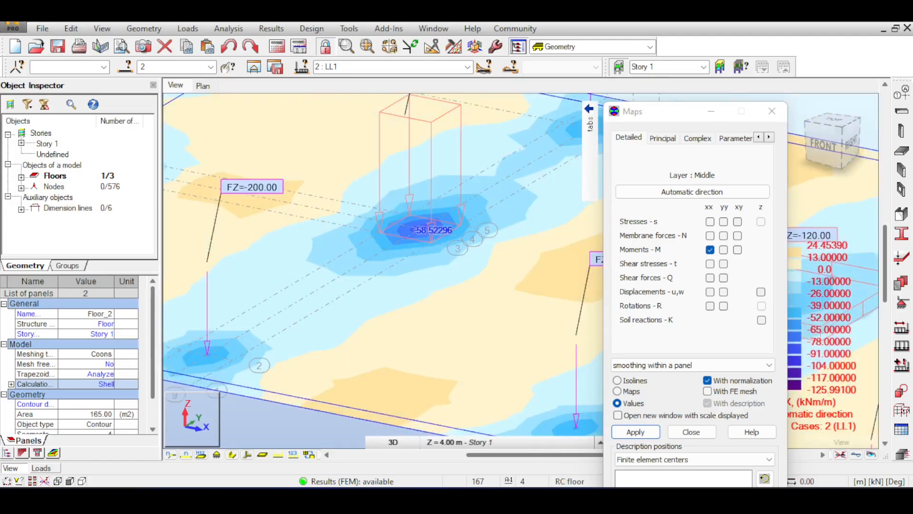
scroll(412, 230, down, 5)
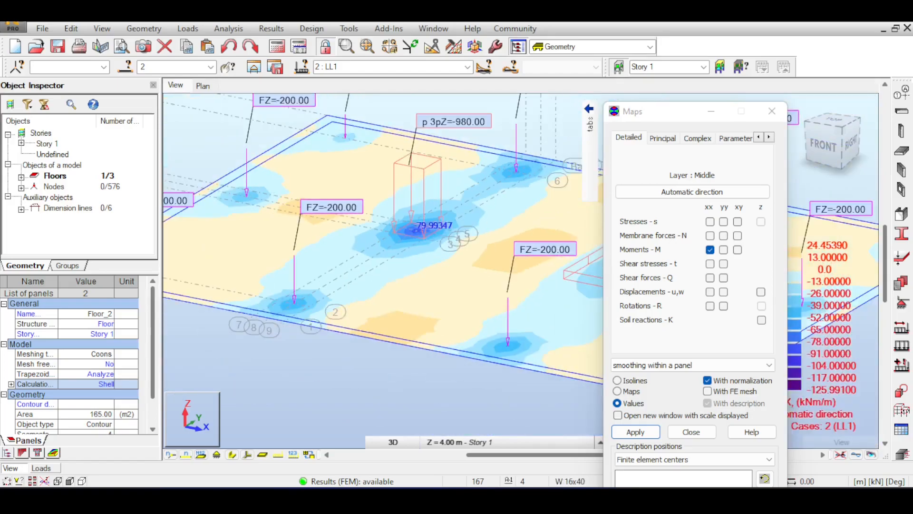
Compare the probed xx moments under the first floor's FZ=-480 point load with those under the middle floor's PZ=-980 contour load.
scroll(362, 224, up, 6)
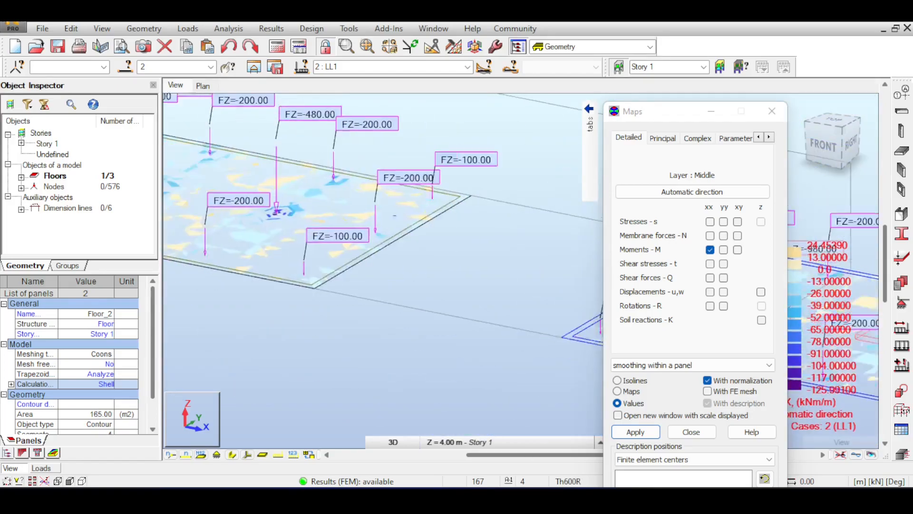
scroll(344, 222, up, 4)
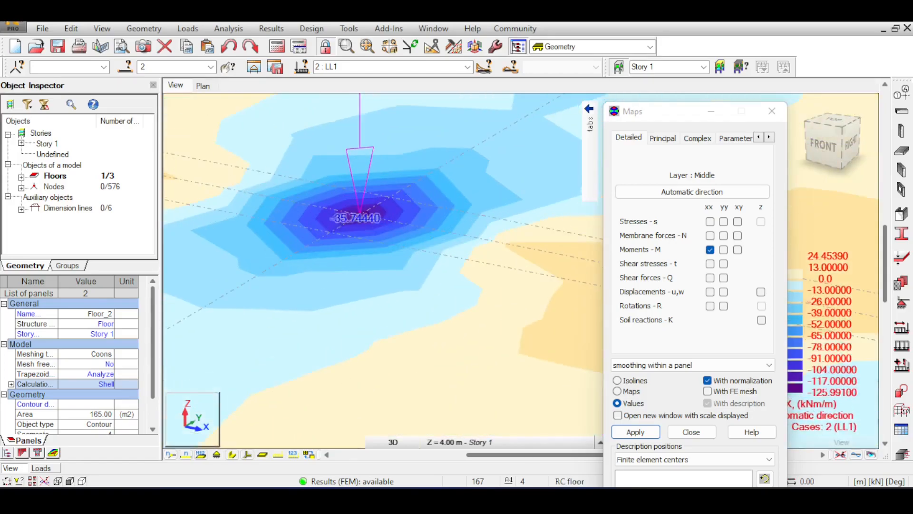
scroll(393, 199, down, 3)
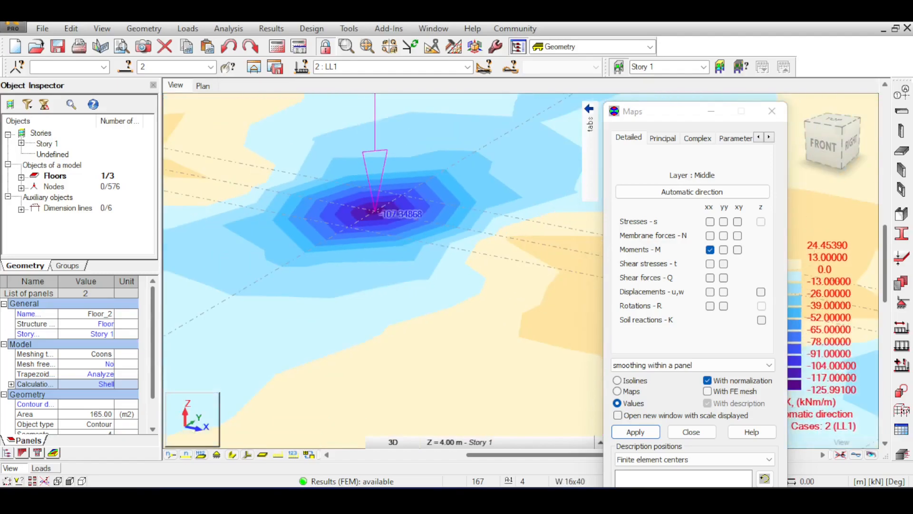
scroll(393, 199, down, 3)
scroll(369, 203, down, 2)
middle_drag(475, 226, 261, 185)
middle_drag(473, 252, 277, 213)
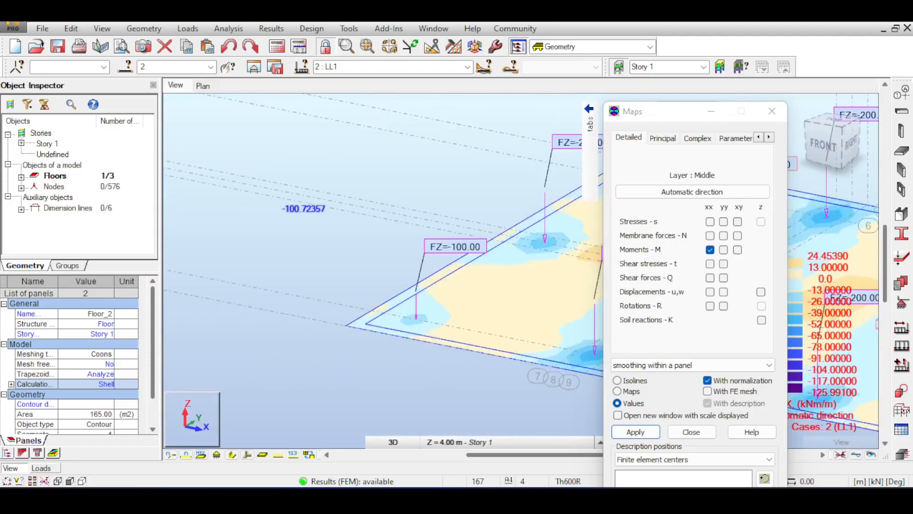
middle_drag(537, 250, 382, 208)
middle_drag(488, 213, 385, 189)
scroll(496, 190, up, 3)
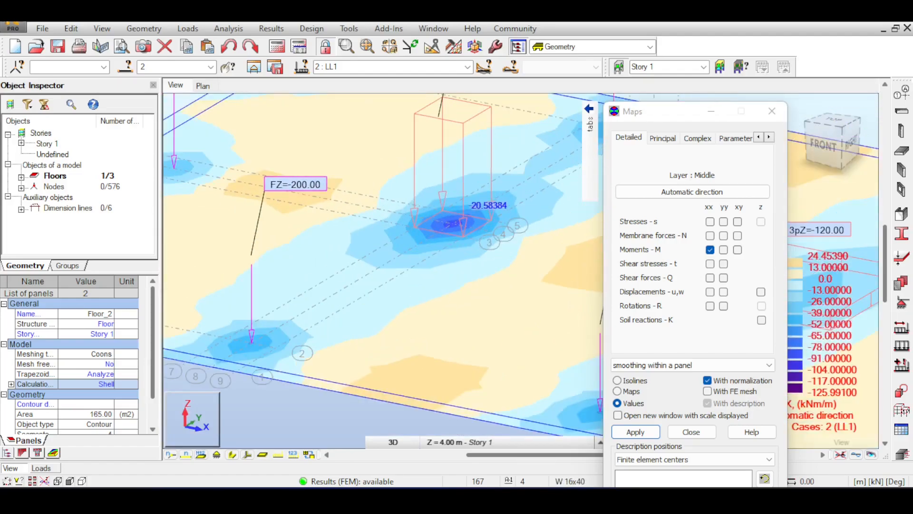
scroll(461, 223, down, 2)
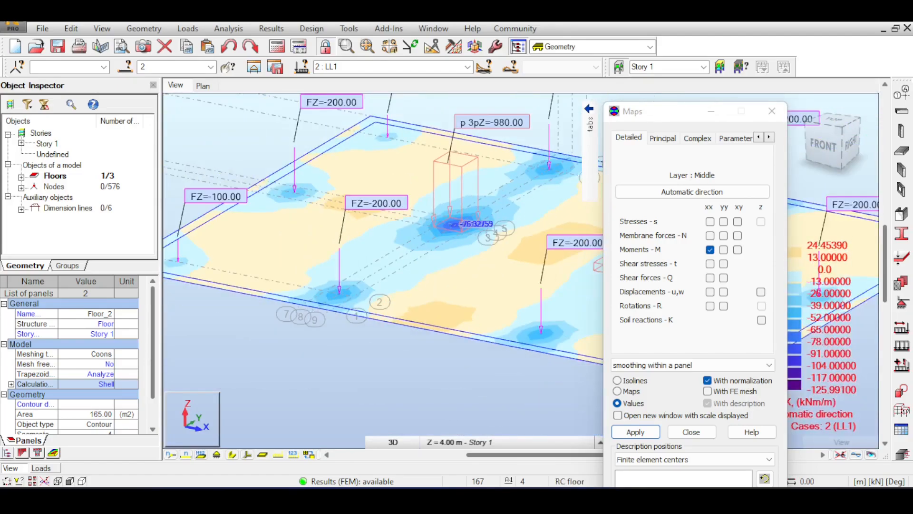
scroll(452, 224, up, 2)
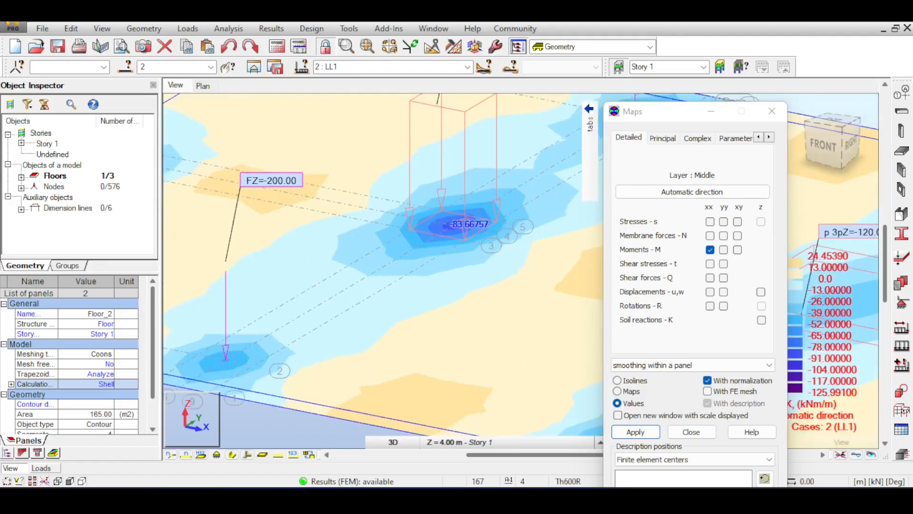
scroll(447, 225, down, 2)
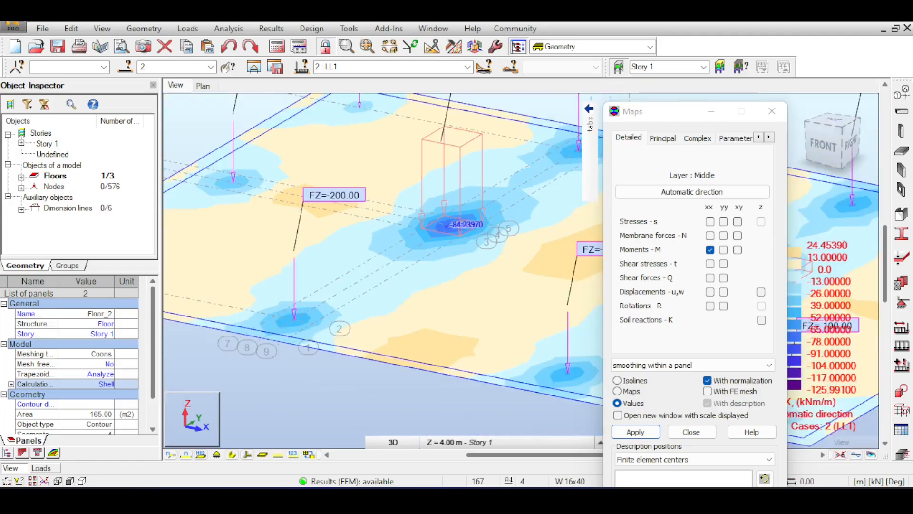
Check the peak xx moment at the interior FZ=-480 point load against the peak inside the small square load contour.
scroll(447, 224, down, 2)
scroll(467, 220, down, 2)
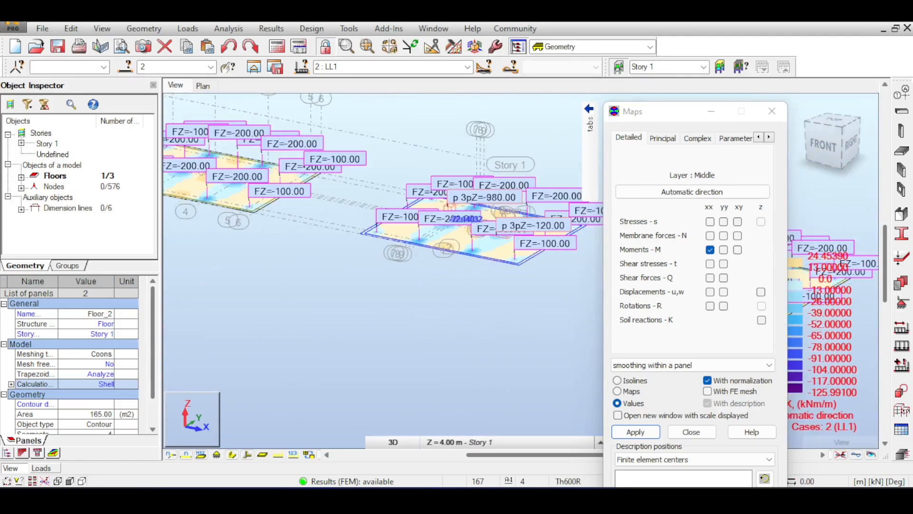
scroll(459, 219, up, 6)
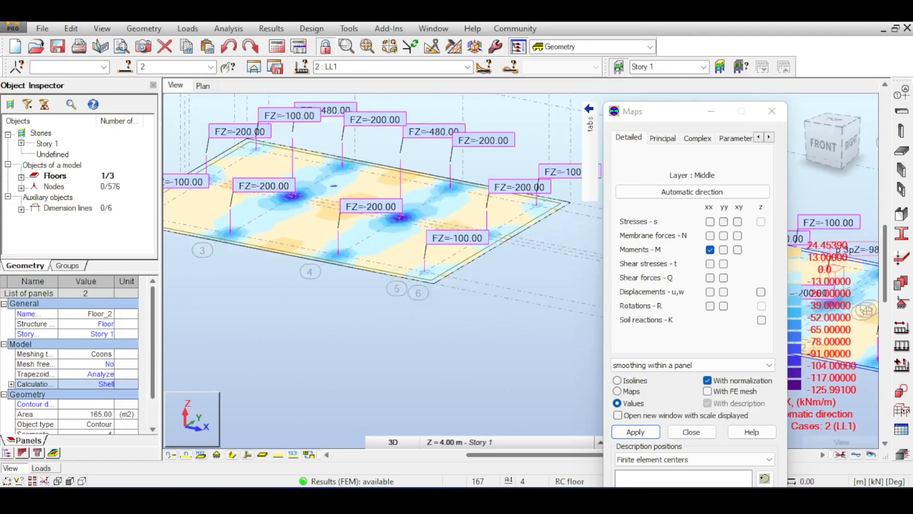
middle_drag(306, 185, 449, 176)
scroll(390, 190, up, 2)
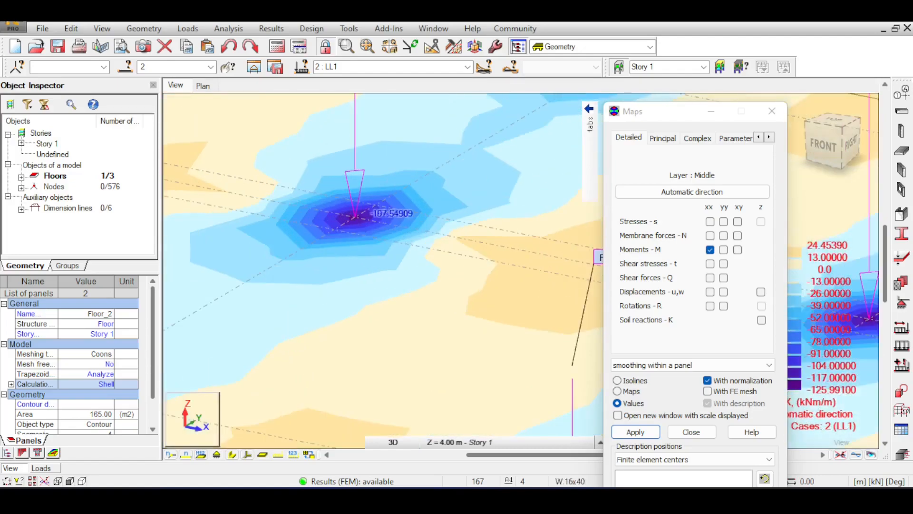
scroll(354, 215, up, 2)
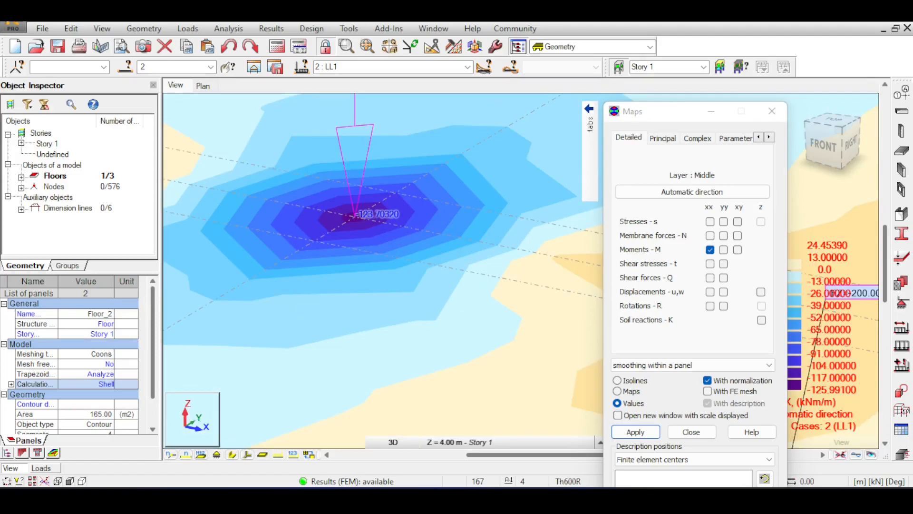
scroll(356, 215, down, 6)
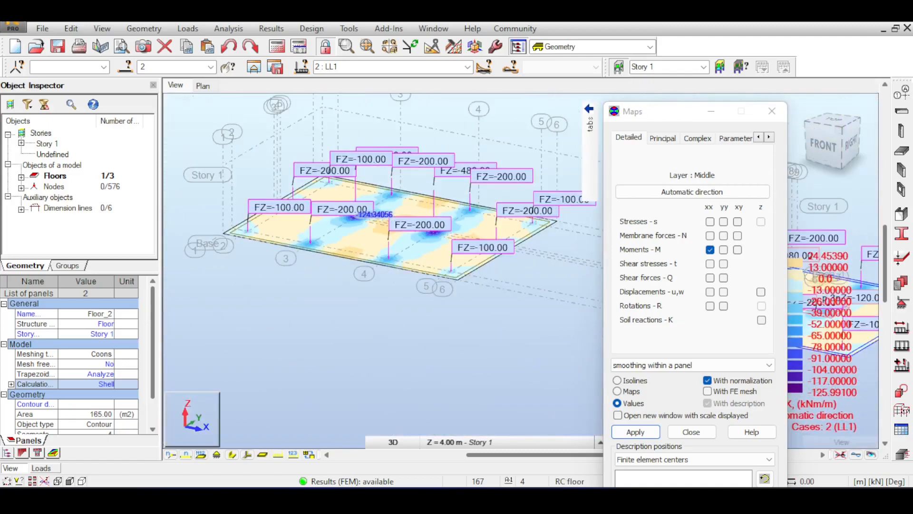
scroll(376, 215, up, 6)
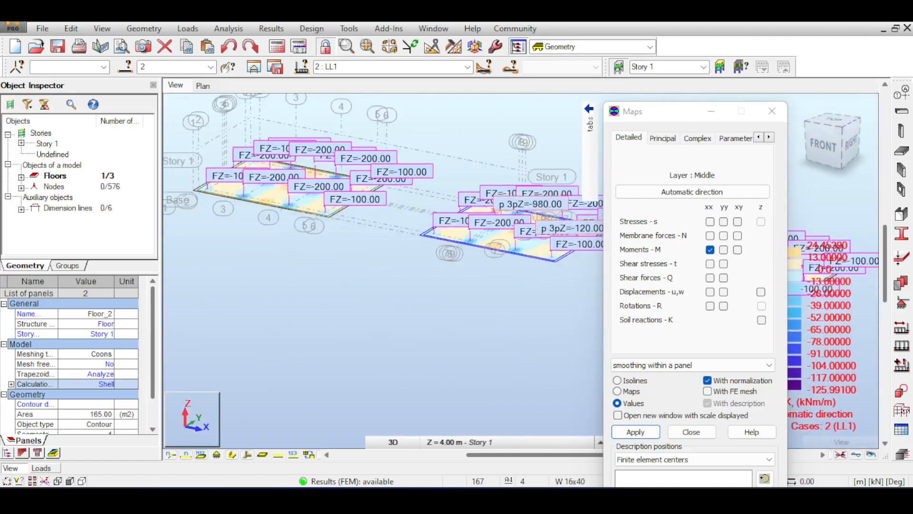
scroll(511, 281, up, 4)
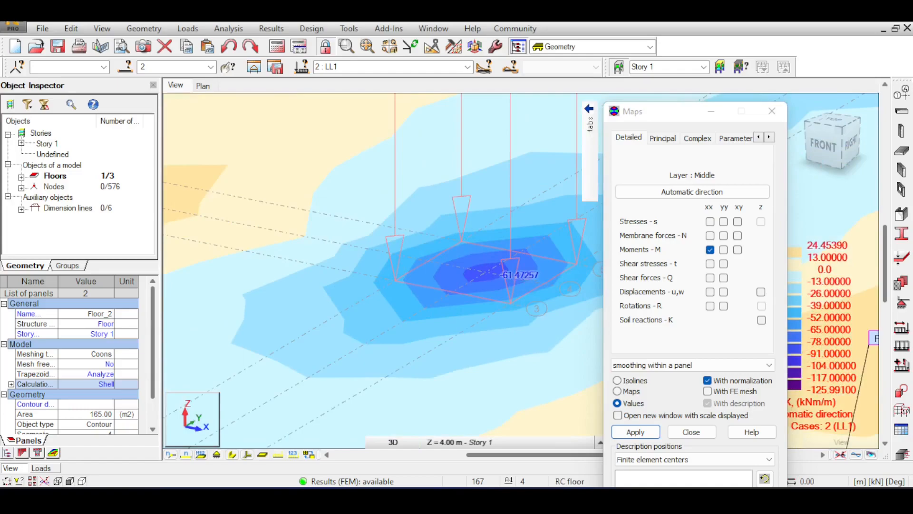
scroll(476, 266, down, 8)
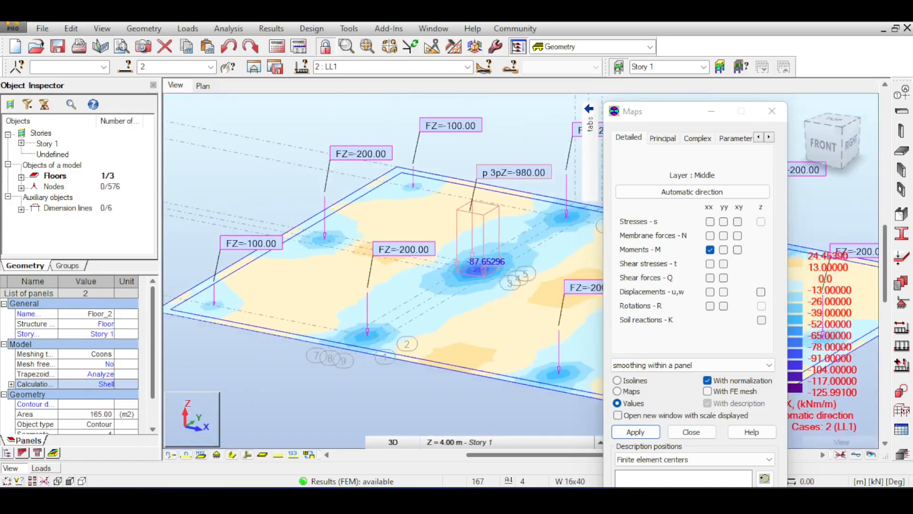
Recheck the xx moment values at the first floor's interior column point load and at the center of the PZ=-980 contour.
scroll(461, 252, up, 10)
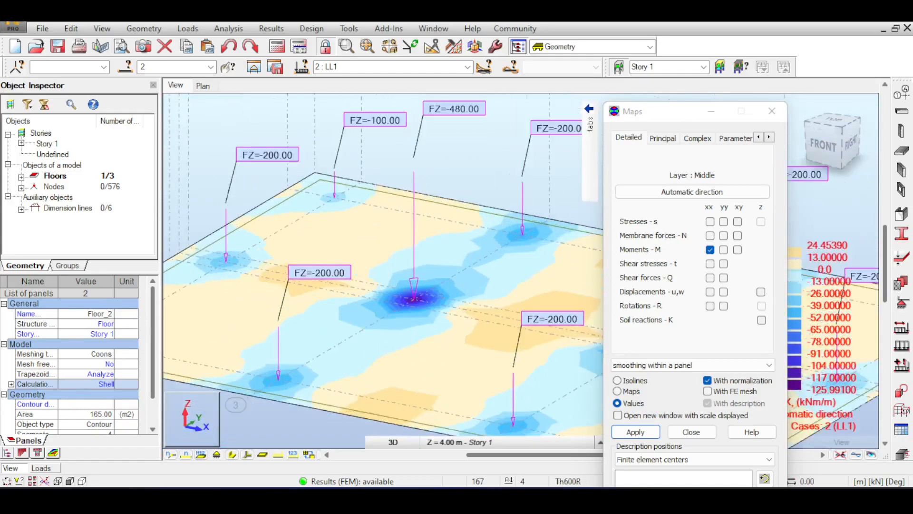
scroll(417, 304, up, 2)
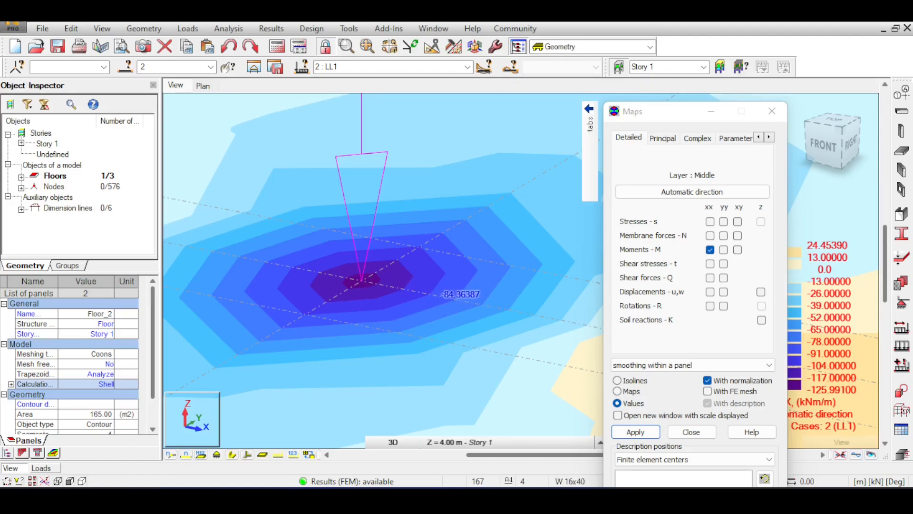
scroll(365, 284, down, 5)
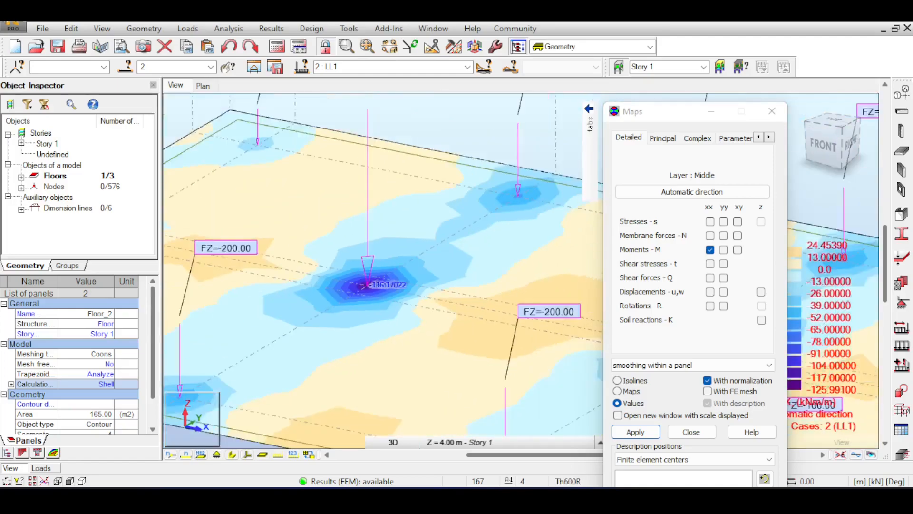
scroll(365, 284, down, 3)
scroll(371, 276, up, 7)
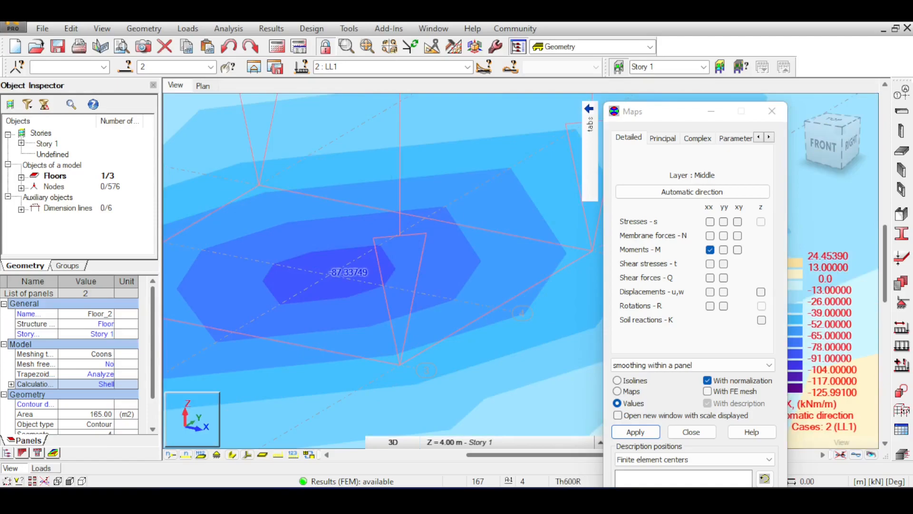
scroll(349, 272, down, 5)
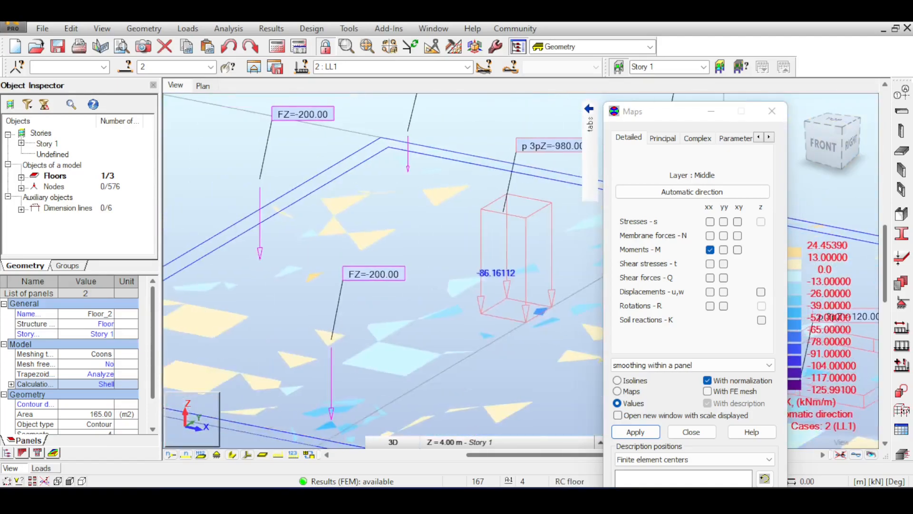
scroll(423, 275, down, 5)
scroll(381, 266, up, 5)
scroll(300, 252, down, 5)
scroll(286, 254, up, 5)
scroll(336, 257, down, 5)
scroll(518, 282, up, 5)
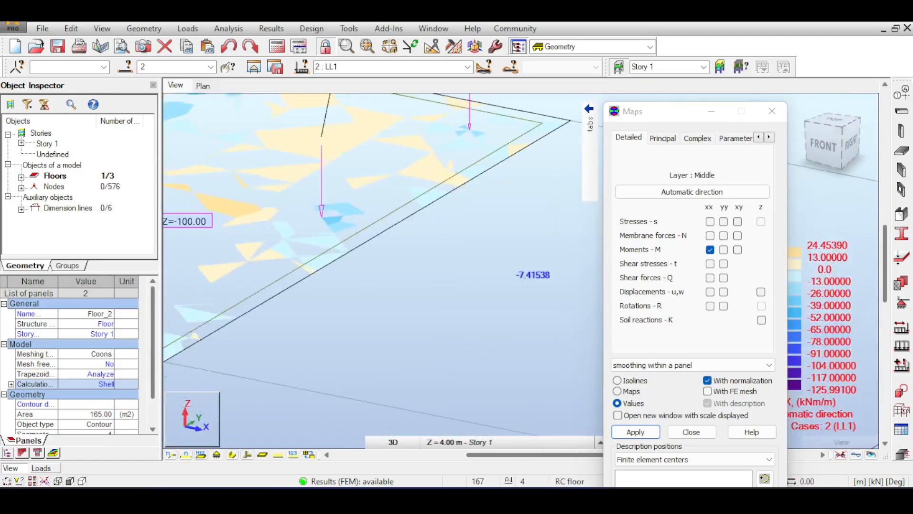
Probe the xx moment values around the interior FZ=-480 column point load on the first floor.
scroll(523, 283, down, 5)
scroll(509, 288, up, 5)
scroll(509, 286, down, 5)
scroll(345, 226, up, 5)
scroll(339, 223, down, 5)
scroll(297, 212, up, 5)
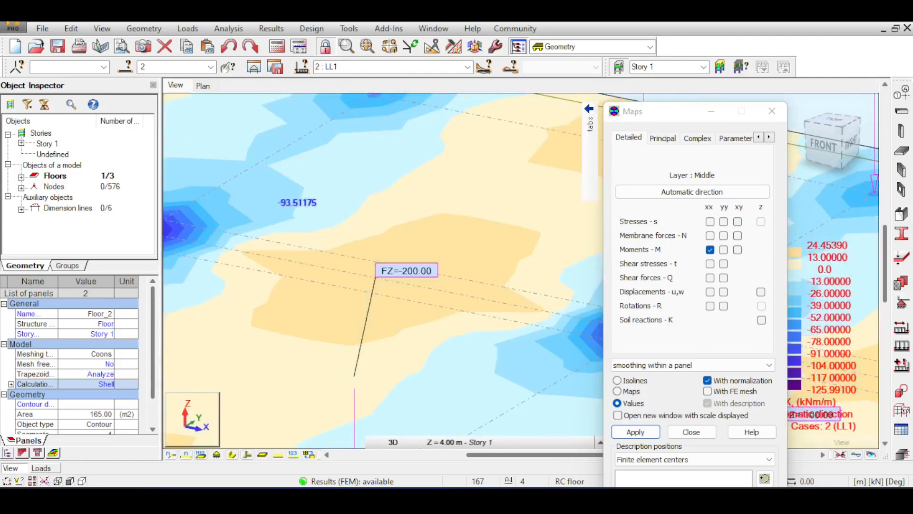
scroll(299, 214, down, 5)
scroll(376, 247, up, 5)
scroll(383, 285, up, 5)
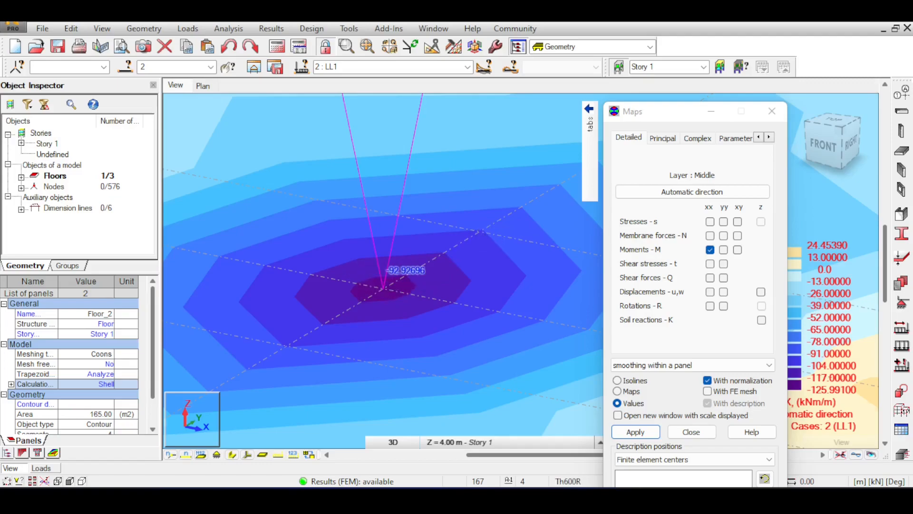
Compare the xx moments under the first floor's interior point loads with those inside the middle floor's PZ=-980 contour.
scroll(382, 285, down, 5)
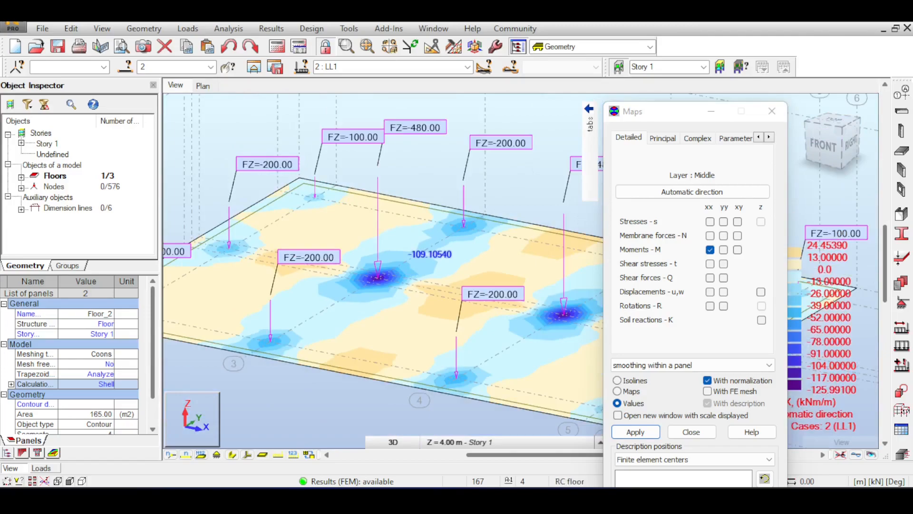
scroll(396, 264, up, 2)
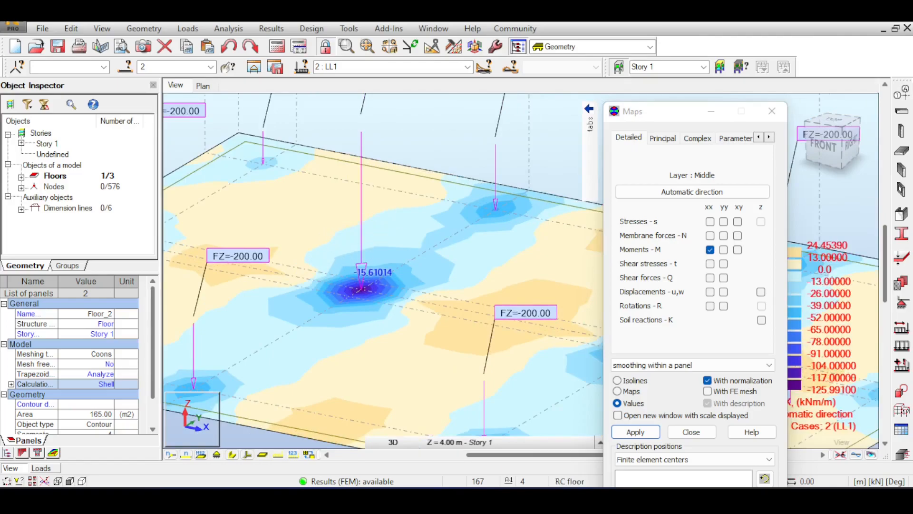
scroll(362, 285, down, 3)
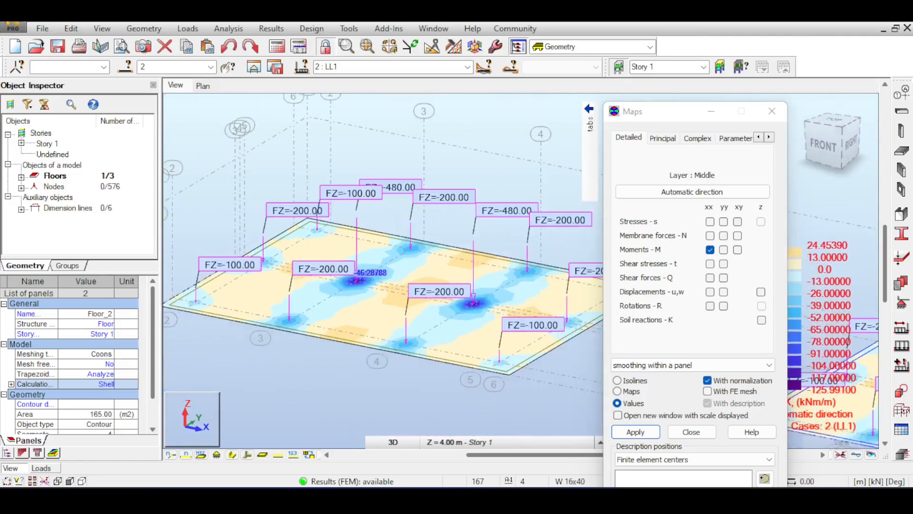
scroll(442, 266, up, 4)
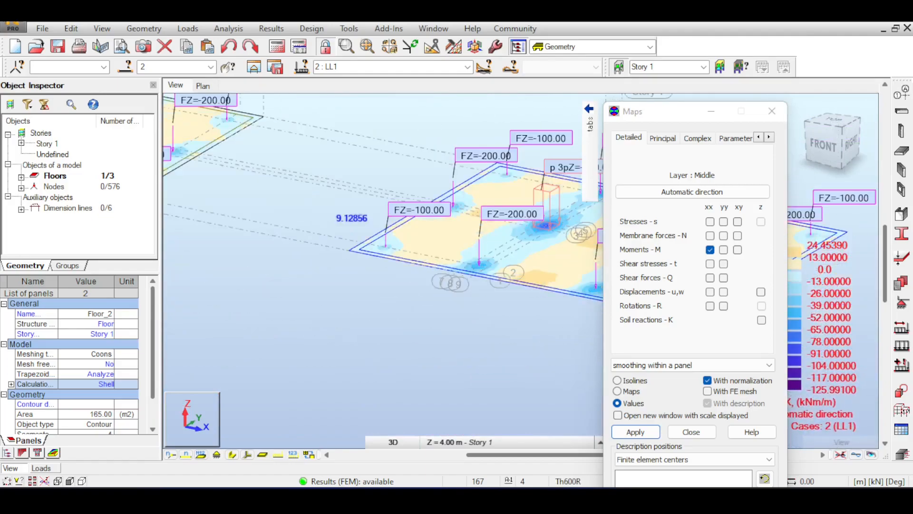
scroll(428, 266, up, 5)
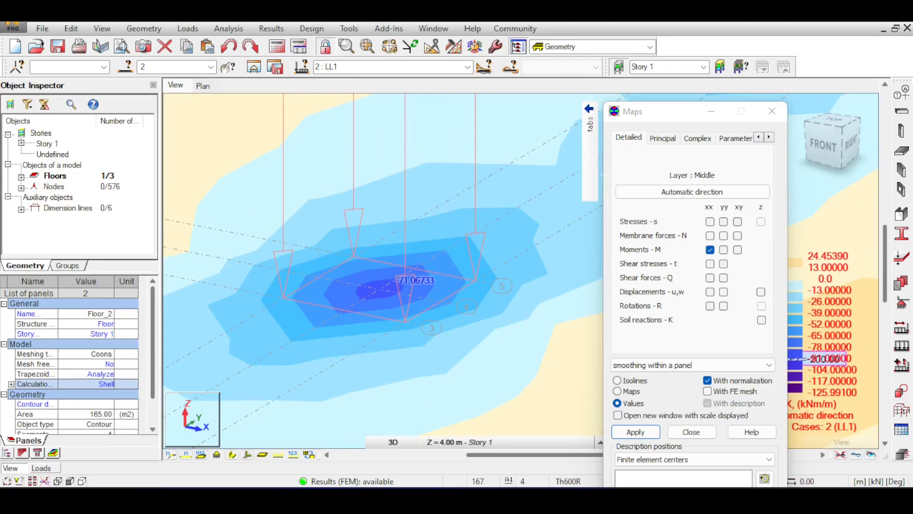
Replace the xx moments with described soil reaction K values on the floors.
mouse_move(589, 174)
click(565, 243)
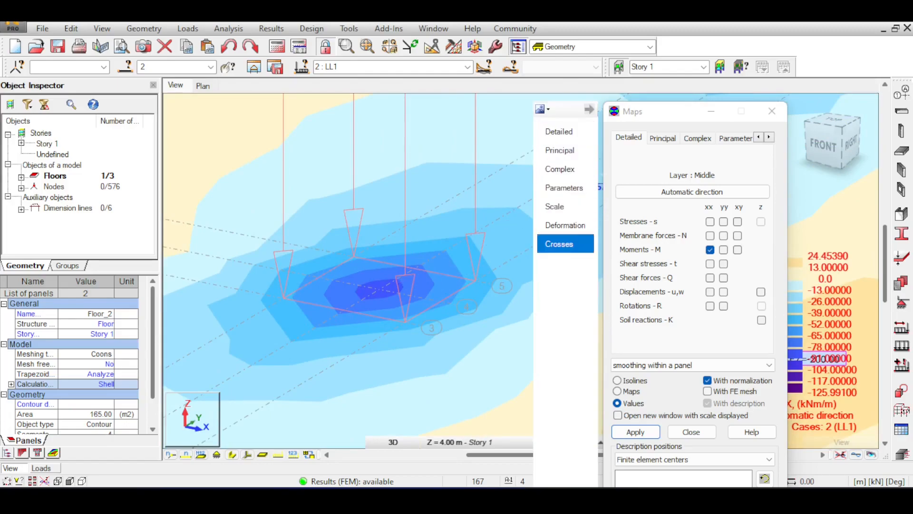
click(565, 132)
click(635, 432)
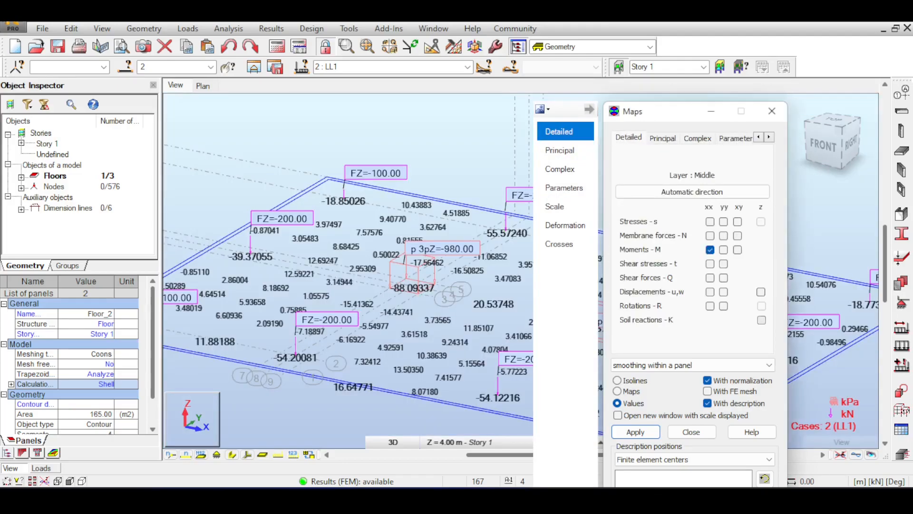
click(635, 432)
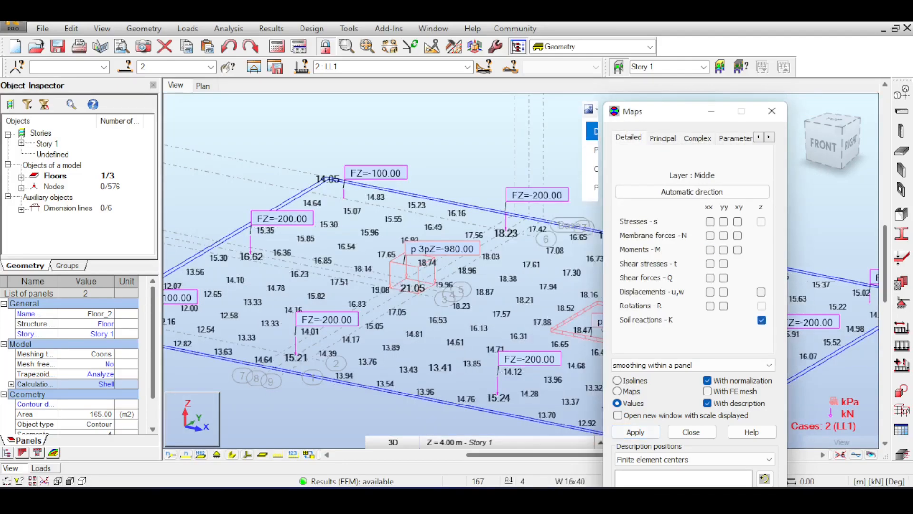
Compare the soil reaction values at the middle floor's PZ=-980 contour with those at the first floor's interior column positions.
scroll(412, 310, down, 1)
scroll(412, 310, up, 2)
scroll(412, 304, up, 4)
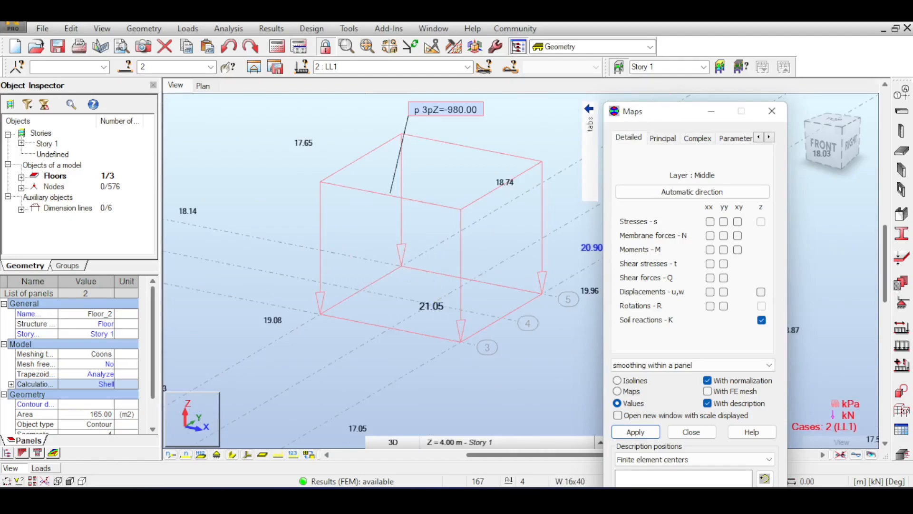
scroll(481, 232, down, 5)
middle_drag(481, 232, 810, 329)
scroll(511, 234, up, 5)
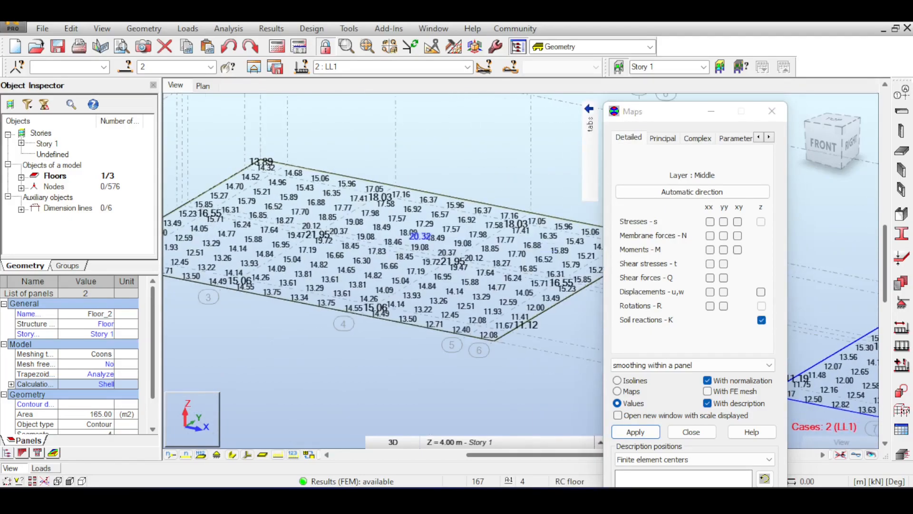
scroll(476, 254, up, 4)
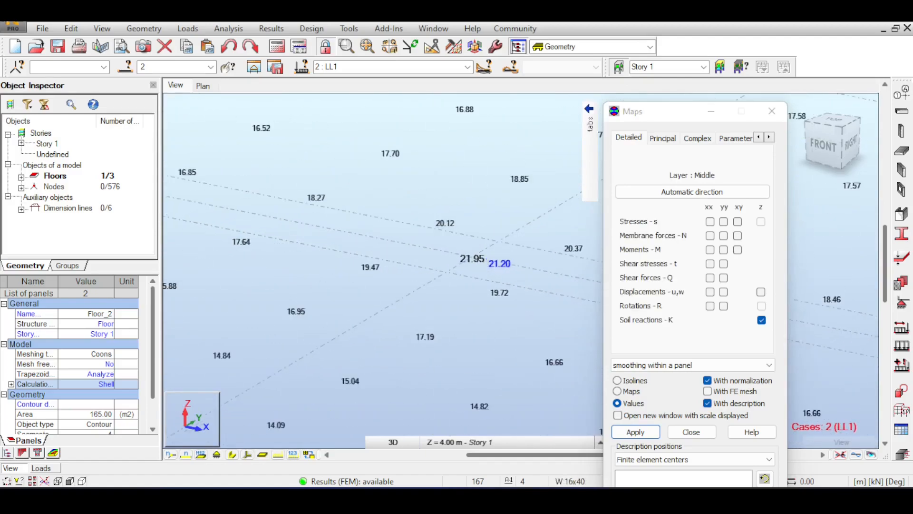
scroll(468, 253, down, 6)
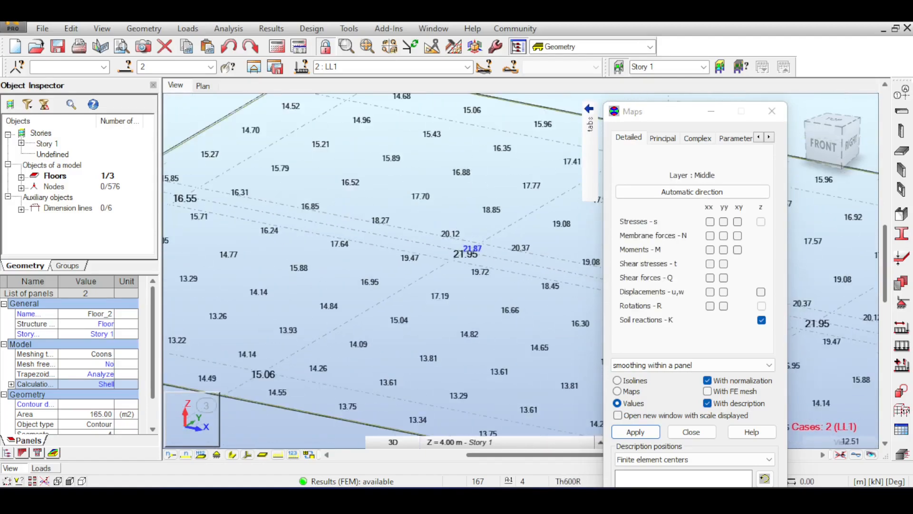
middle_drag(497, 251, 210, 169)
middle_drag(468, 226, 284, 219)
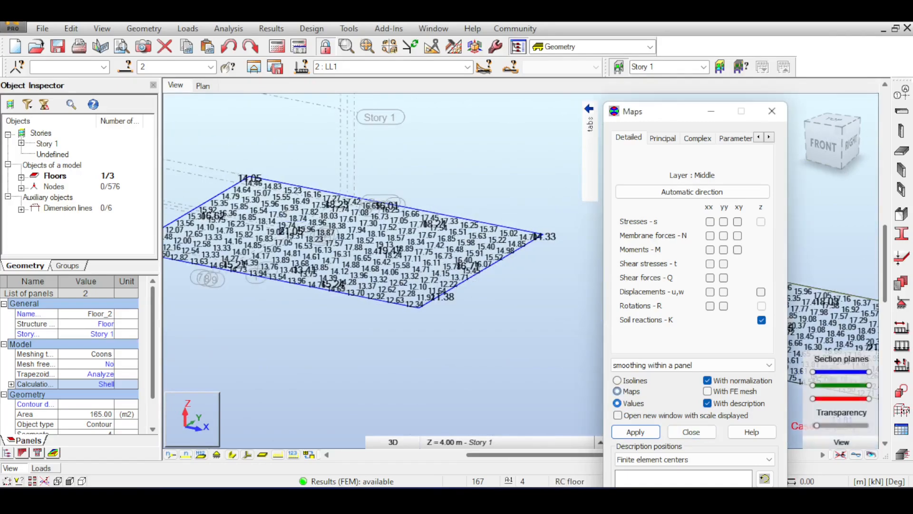
Display the soil reactions as colour maps and compare the peaks at the interior columns of the first and middle floors.
click(636, 432)
middle_drag(219, 190, 552, 249)
scroll(314, 204, up, 3)
scroll(268, 213, up, 3)
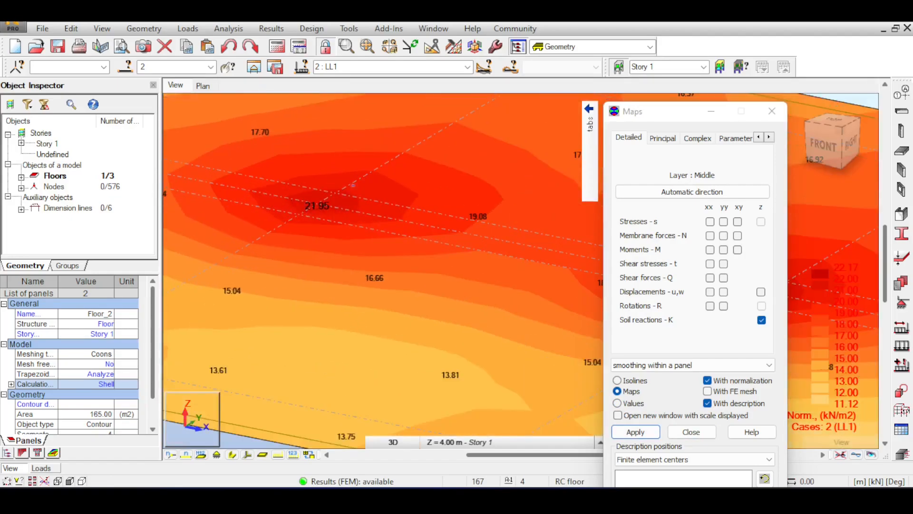
scroll(266, 213, down, 7)
middle_drag(568, 240, 196, 181)
scroll(194, 179, down, 2)
scroll(399, 218, up, 6)
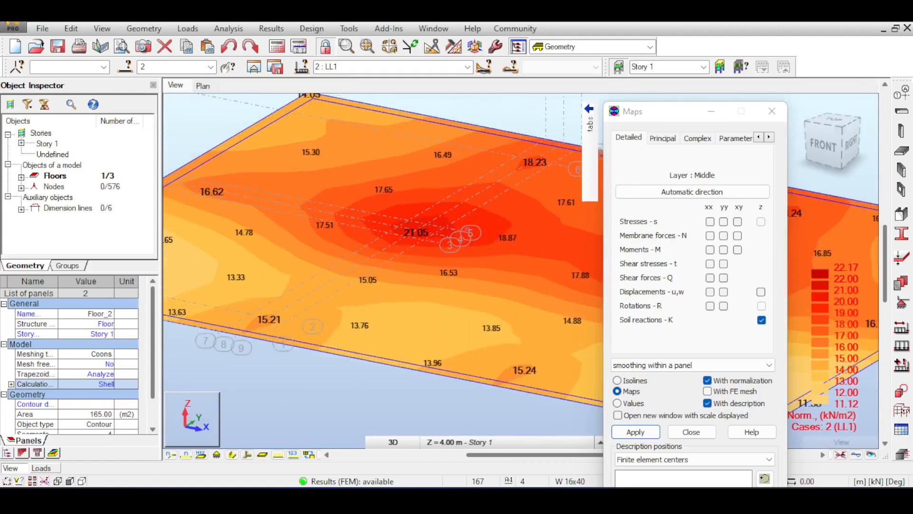
scroll(418, 200, down, 5)
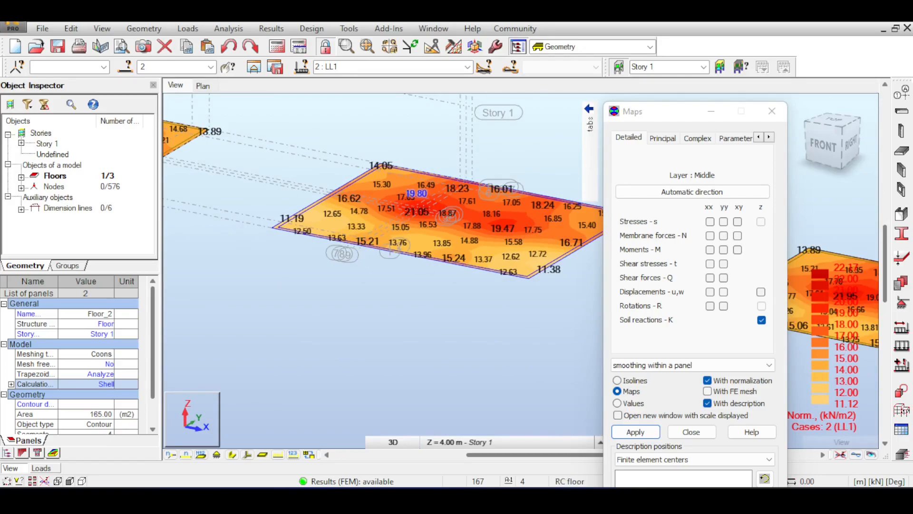
scroll(484, 206, down, 2)
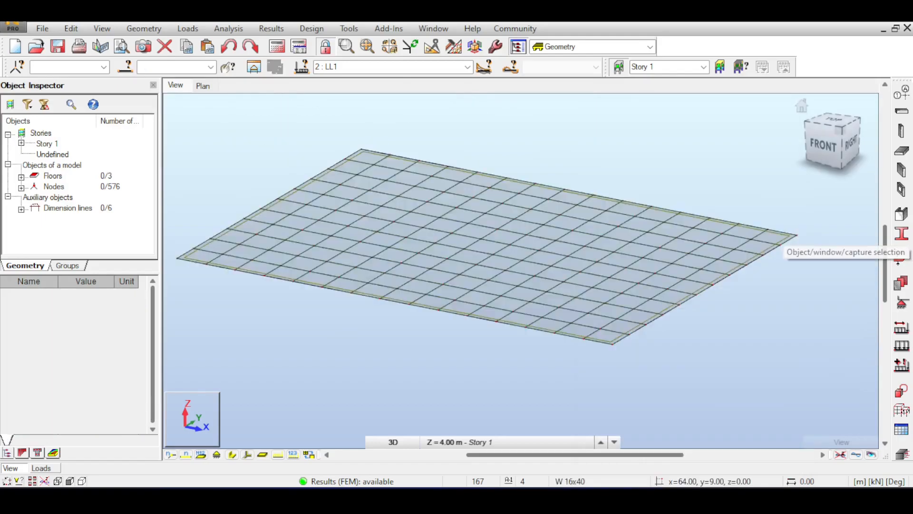
Define a constant 600 mm CONCR thickness labelled TH600 without foundation elasticity and assign it to the third floor.
scroll(770, 212, down, 2)
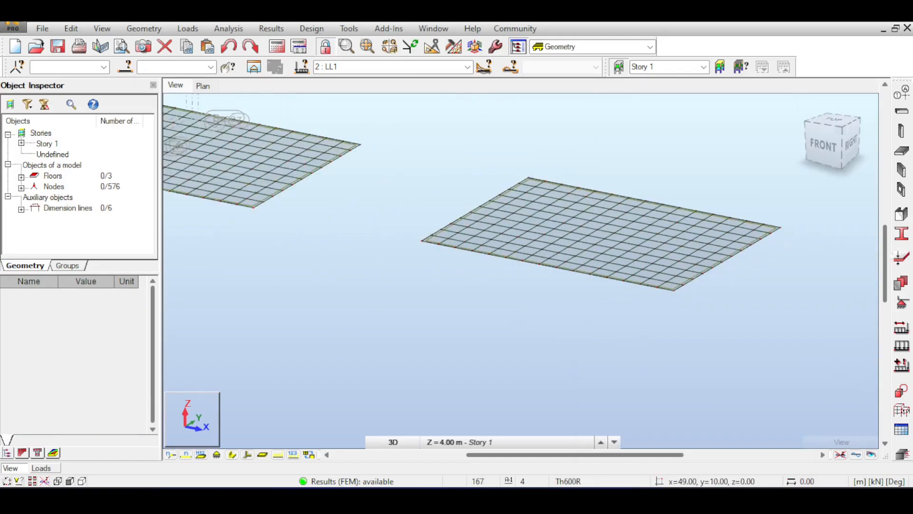
scroll(656, 200, up, 2)
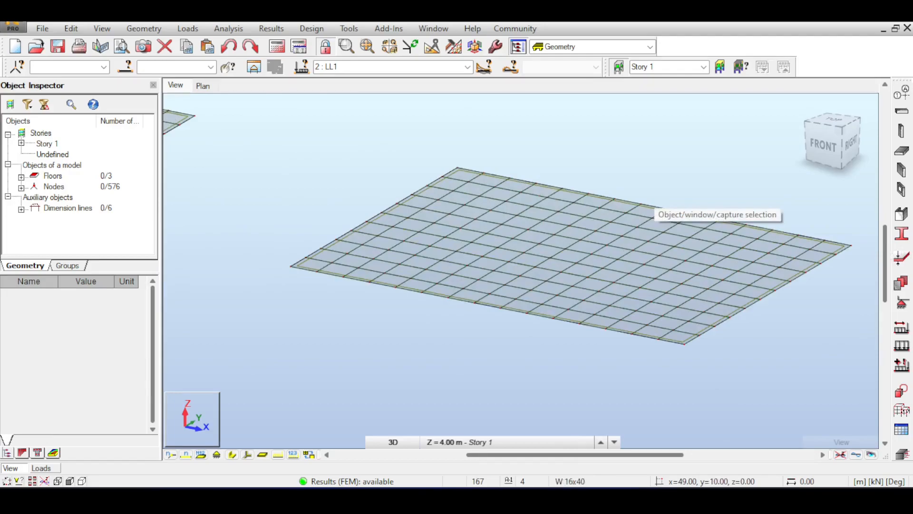
click(902, 257)
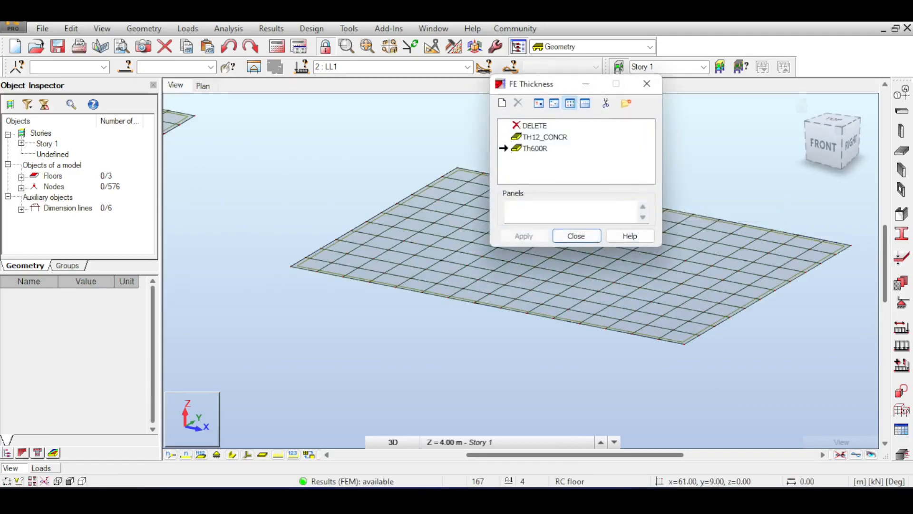
click(502, 102)
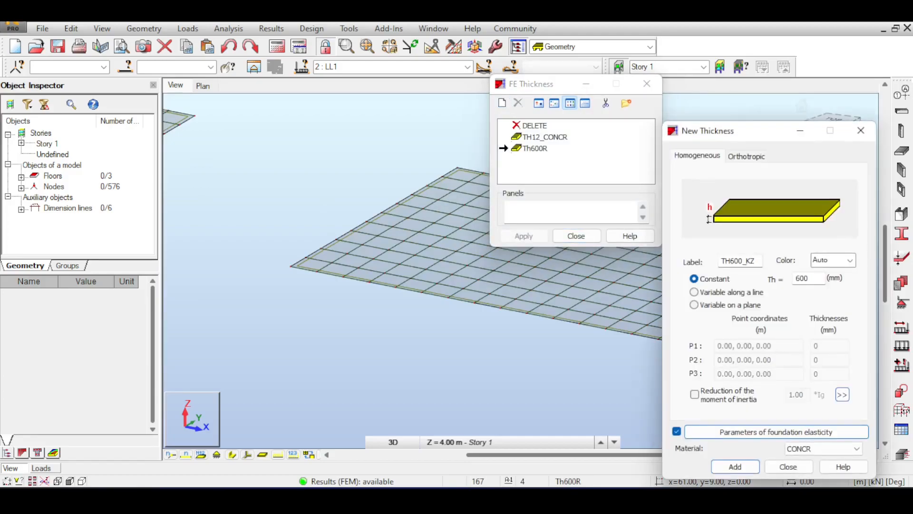
drag(743, 261, 747, 261)
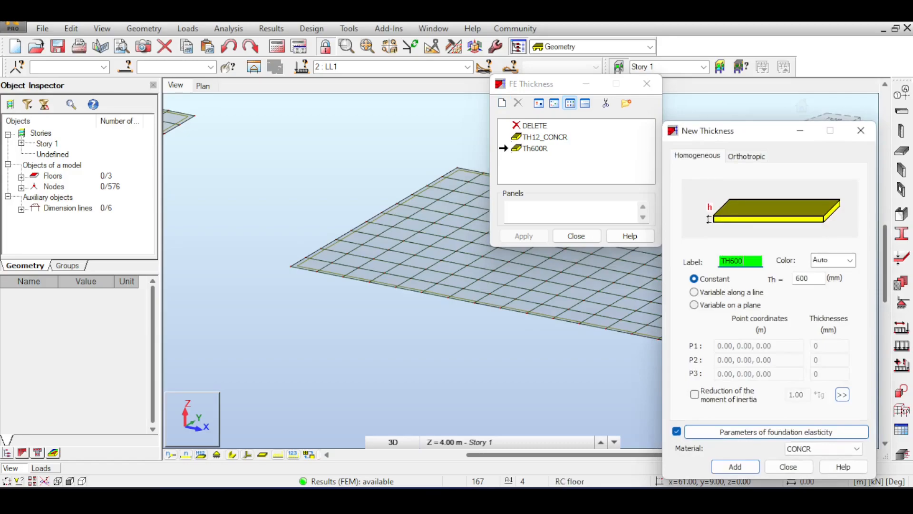
click(677, 431)
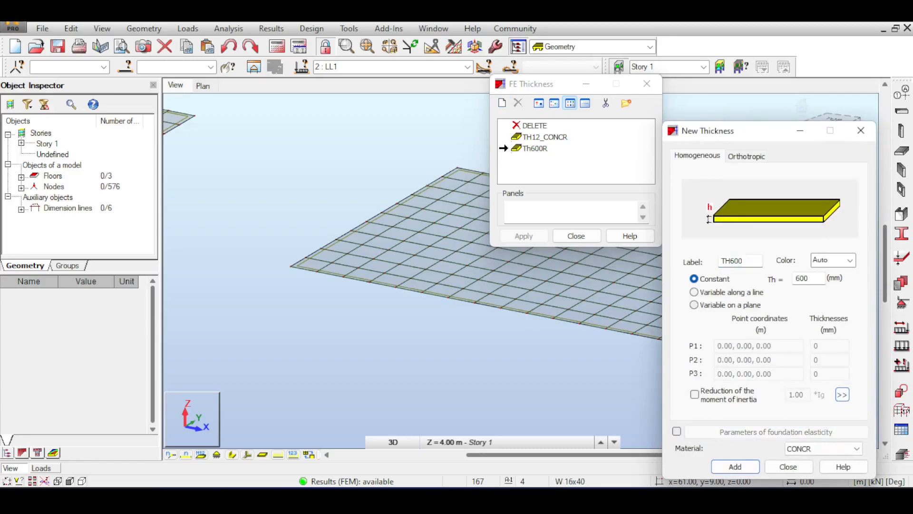
click(734, 466)
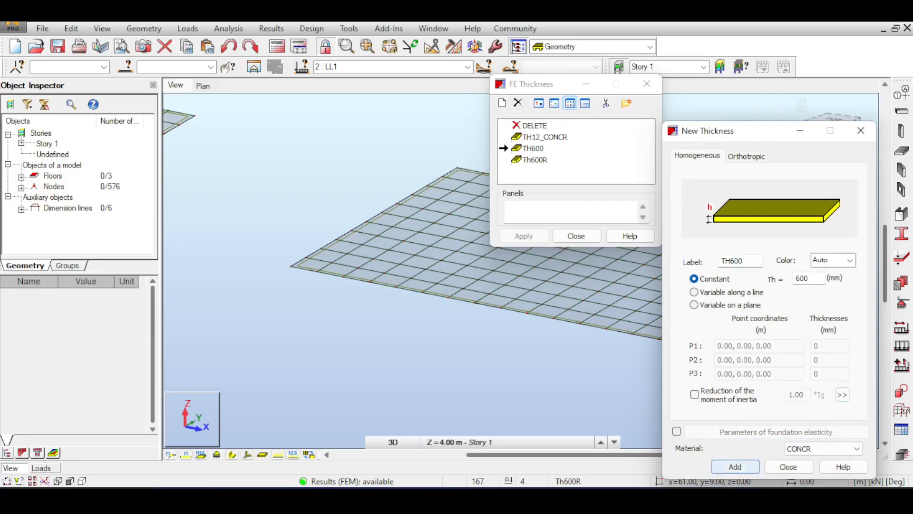
click(788, 466)
click(533, 148)
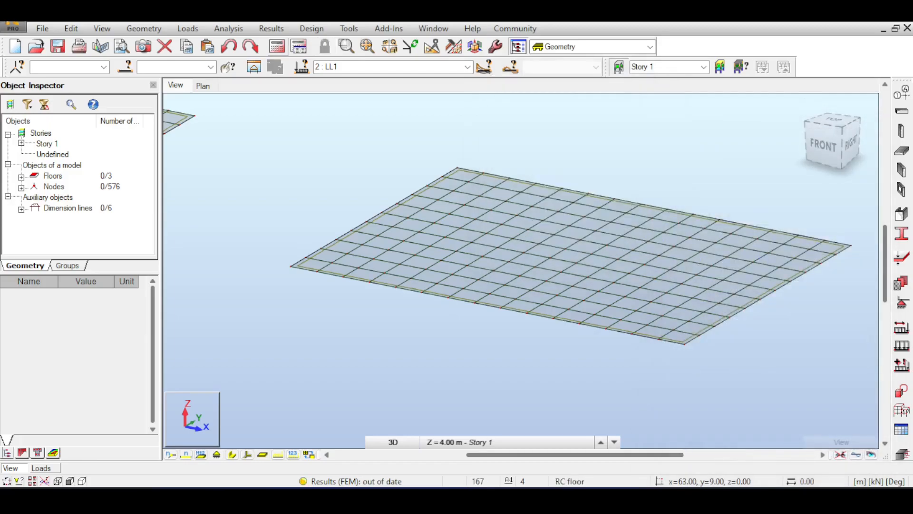
Run the structural analysis, continuing past the instability warning.
click(278, 46)
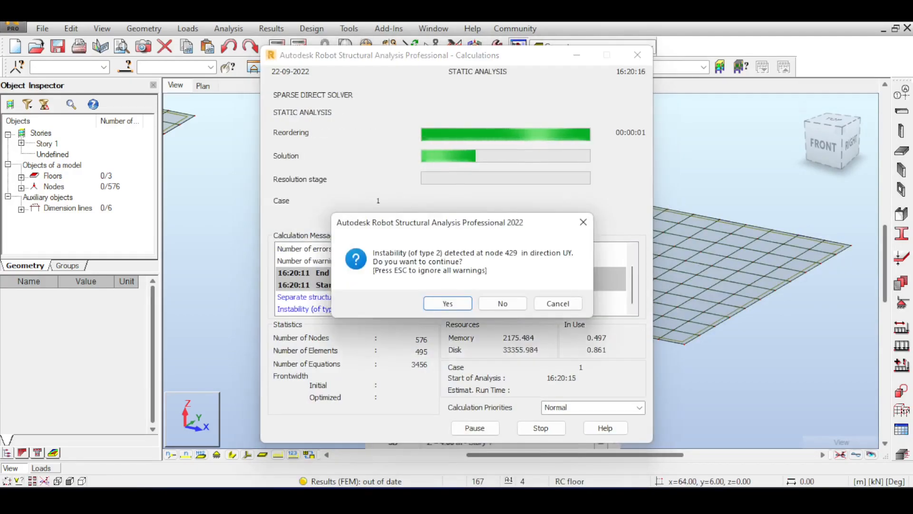
key(Return)
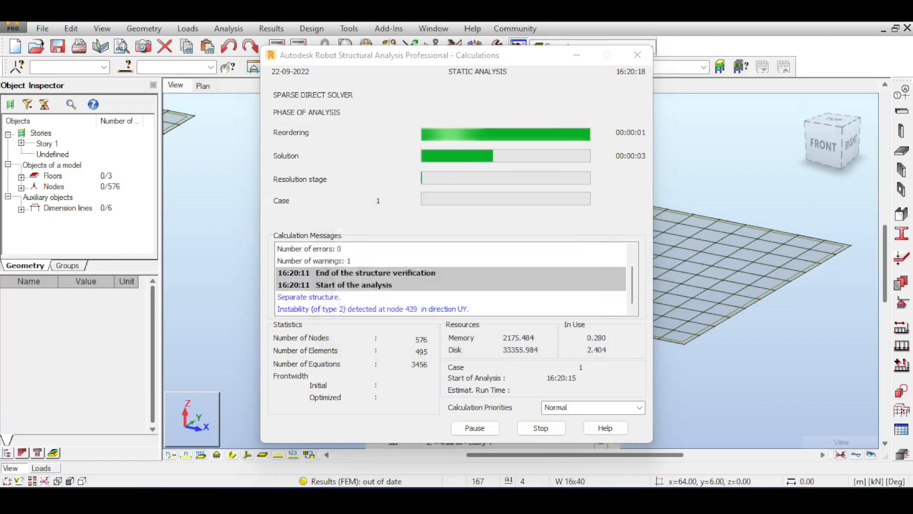
click(566, 101)
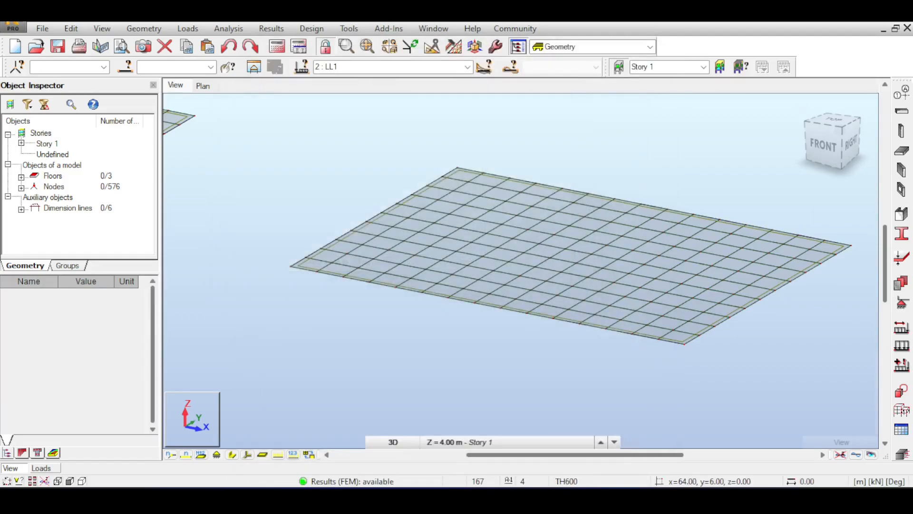
Display the deformed shape of the floors to examine the third floor, and hide it again.
click(856, 455)
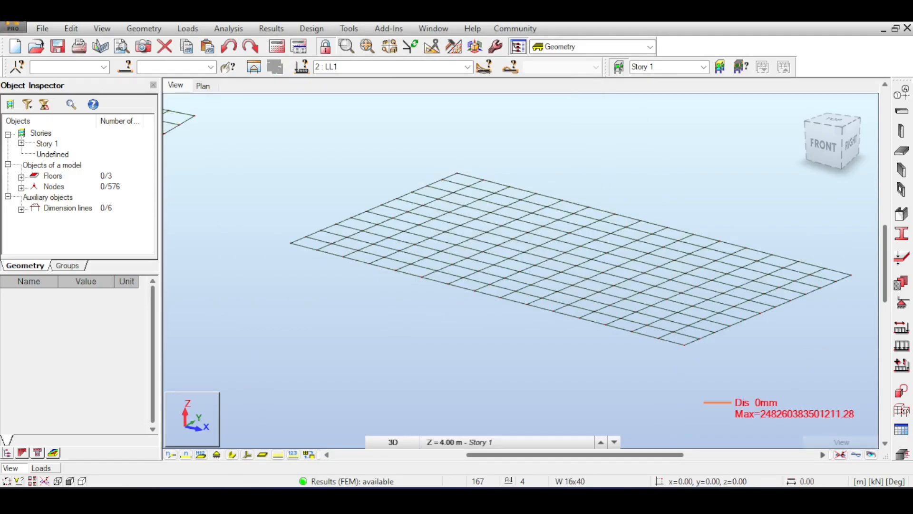
scroll(762, 364, down, 3)
middle_drag(762, 364, 708, 331)
click(840, 455)
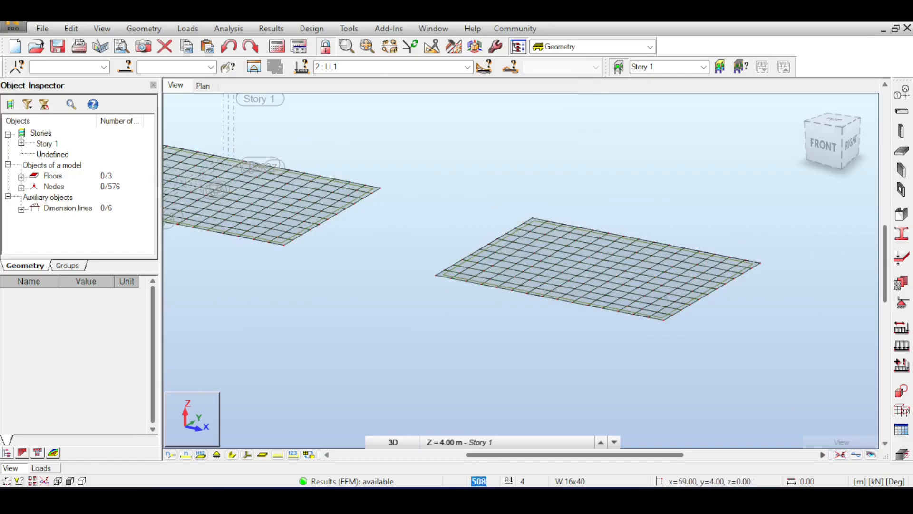
Start a new elastic nodal support with UX and UY fixed and UZ, RX, RY and RZ released.
scroll(702, 271, up, 2)
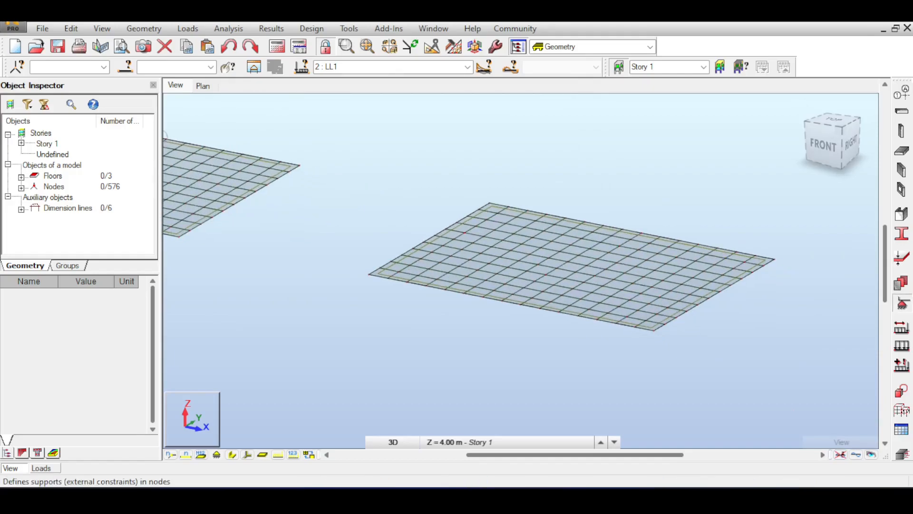
click(901, 303)
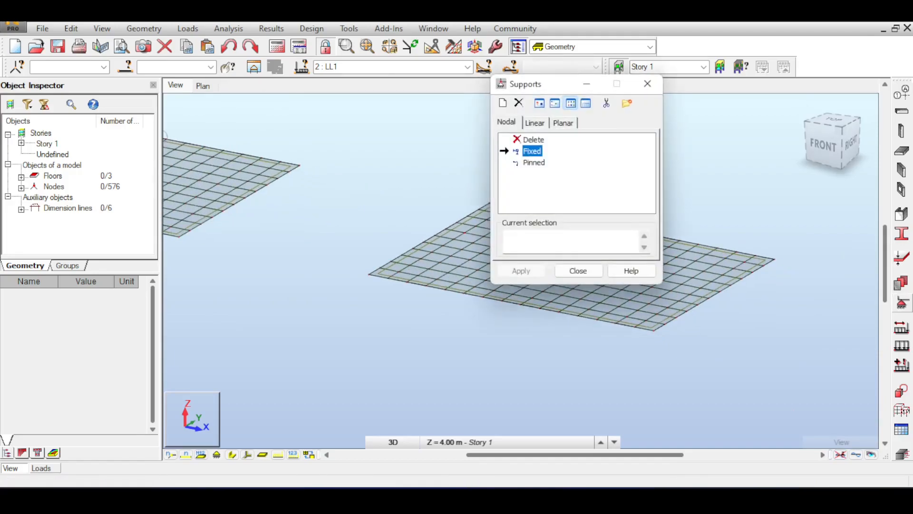
click(563, 123)
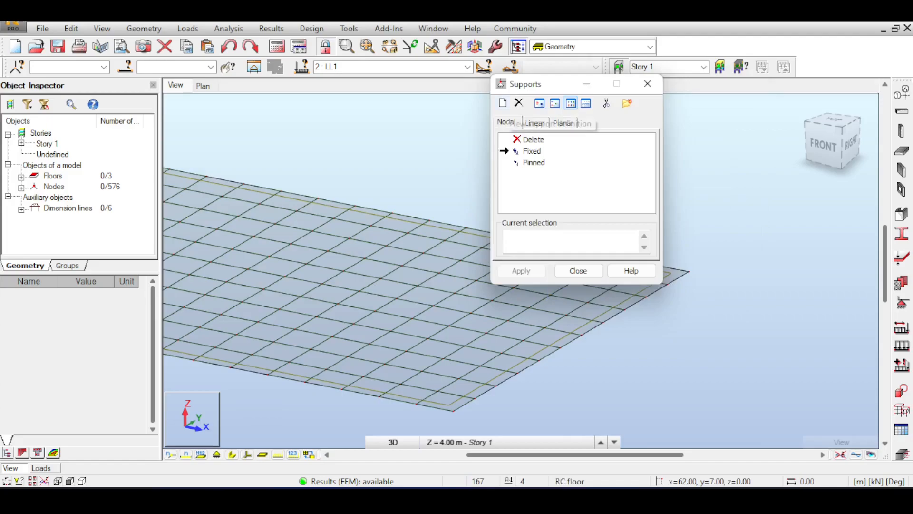
click(502, 103)
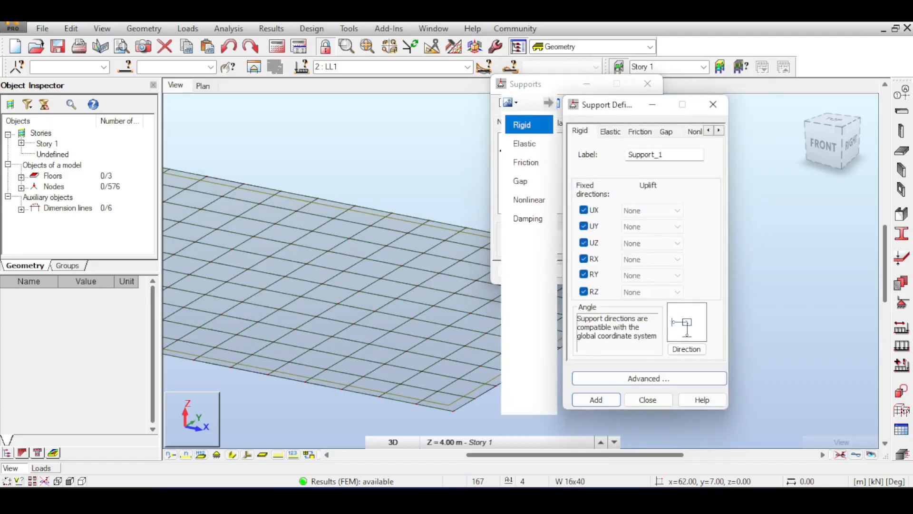
click(611, 131)
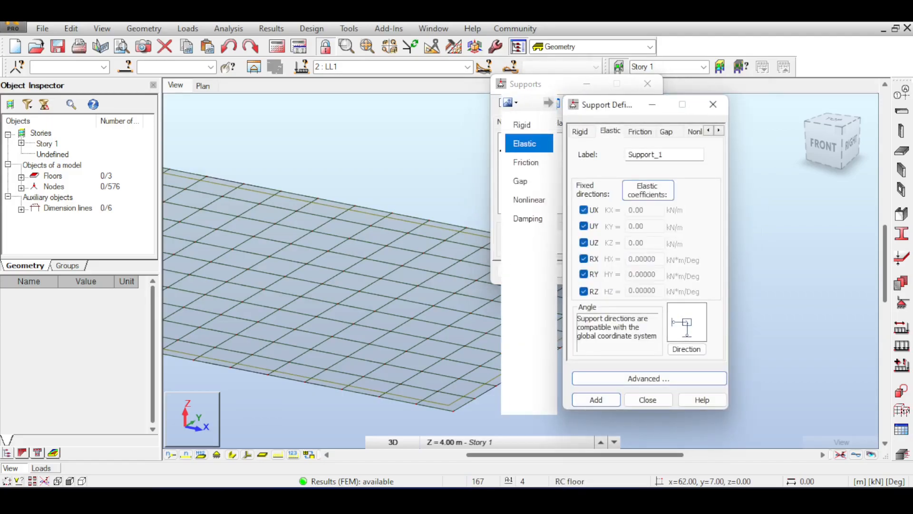
click(584, 243)
click(584, 258)
click(584, 274)
click(584, 291)
double_click(640, 243)
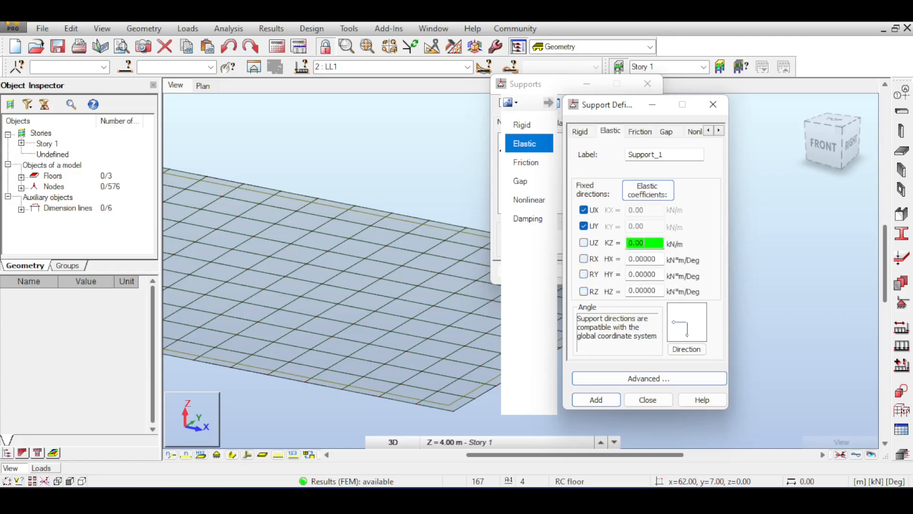
Measure the mesh spacing near the third floor's corner with a dimension line, and delete that line again.
scroll(641, 172, down, 3)
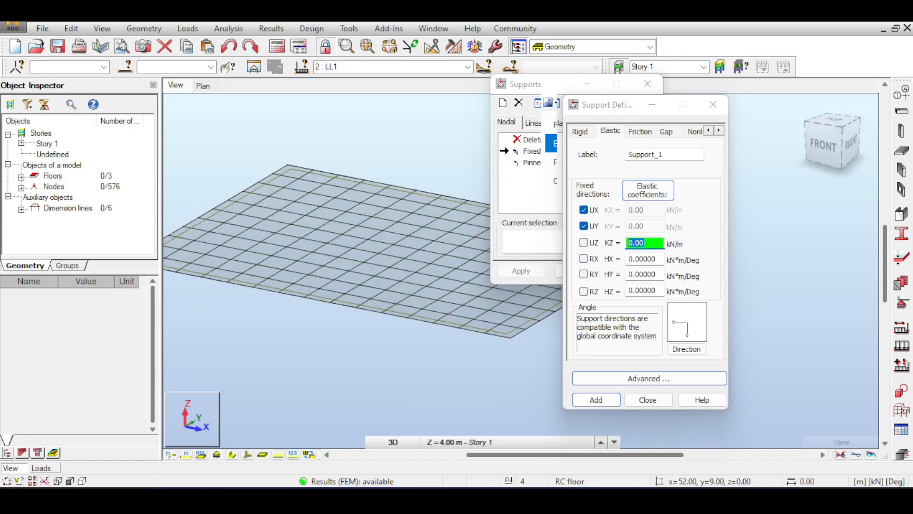
scroll(302, 183, up, 3)
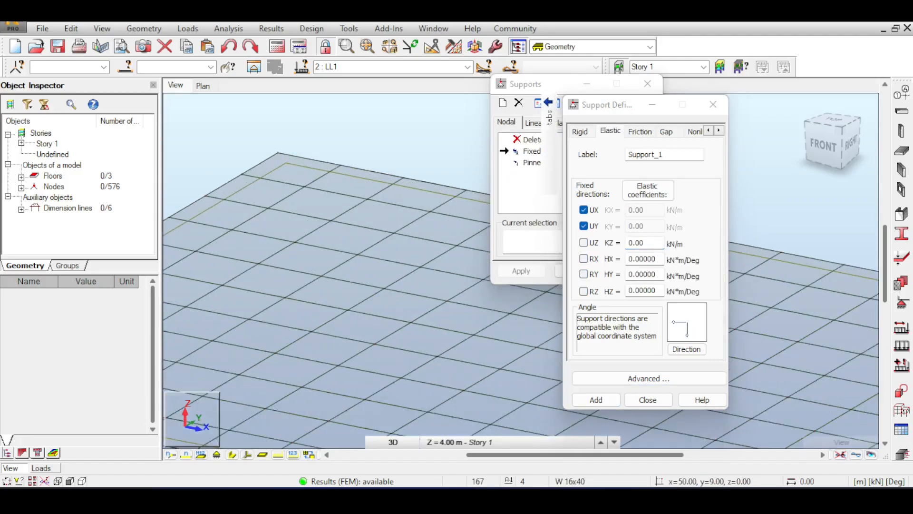
scroll(312, 191, up, 1)
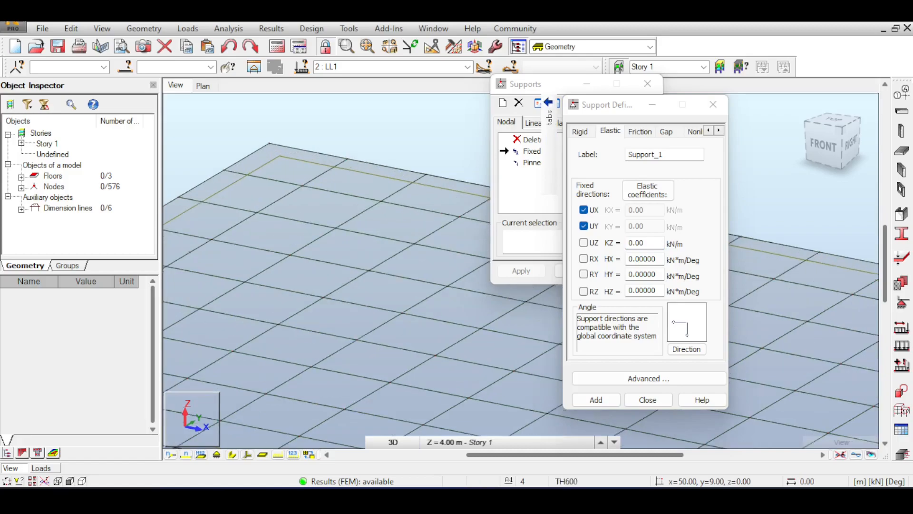
click(312, 29)
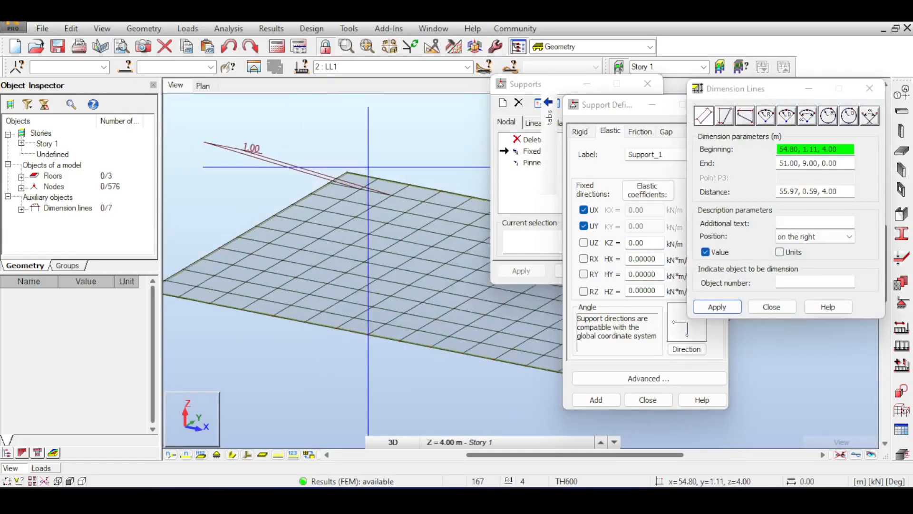
right_click(258, 153)
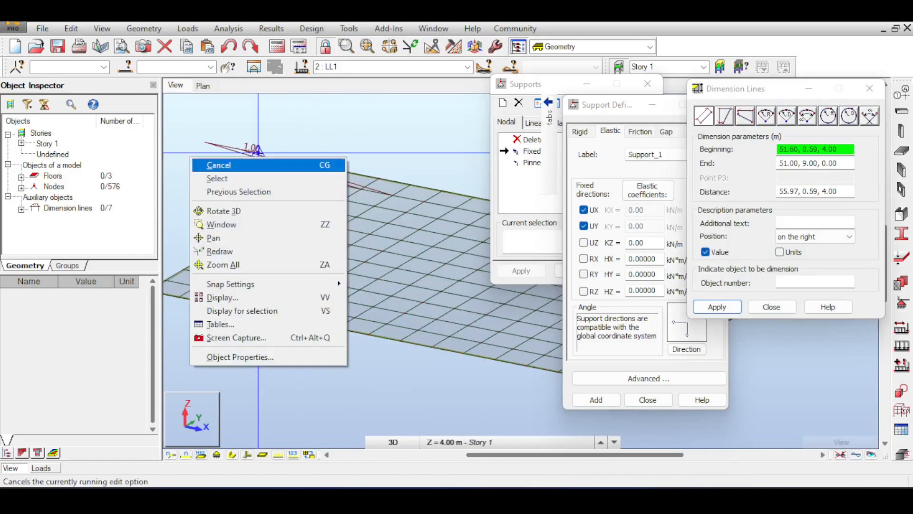
click(220, 175)
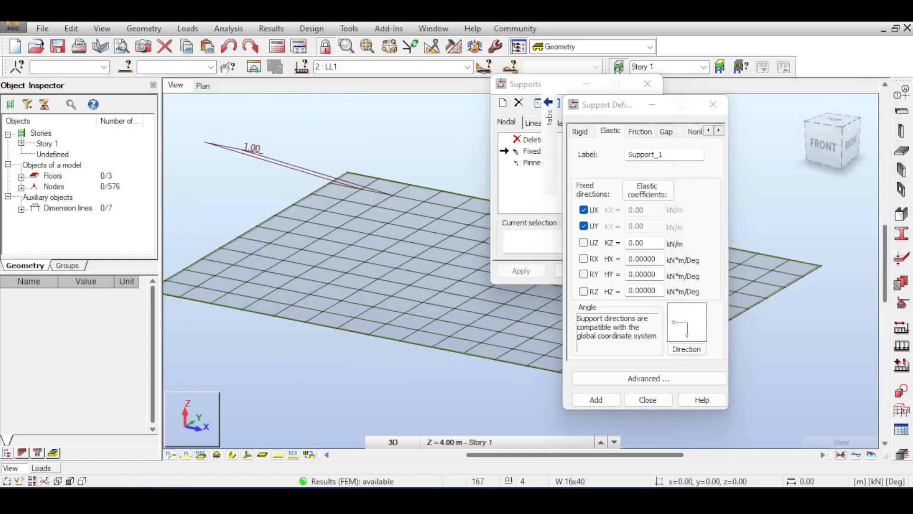
right_click(175, 153)
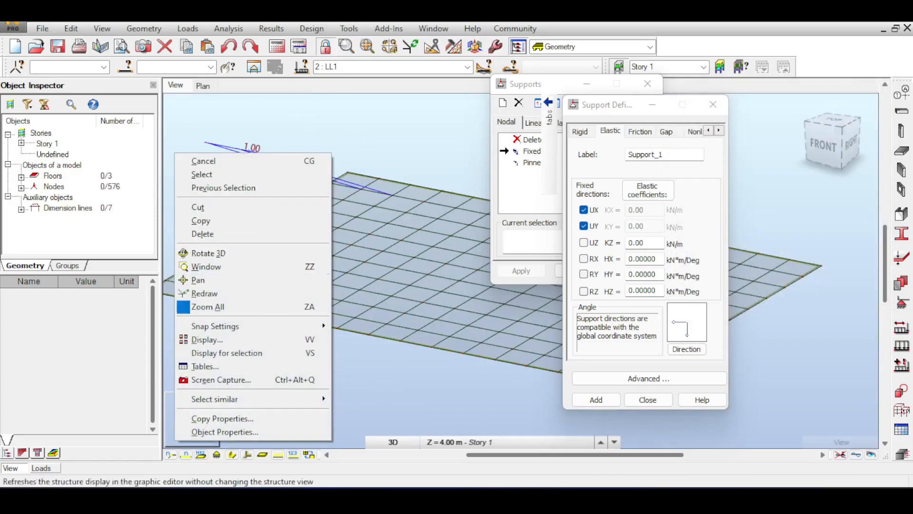
click(214, 234)
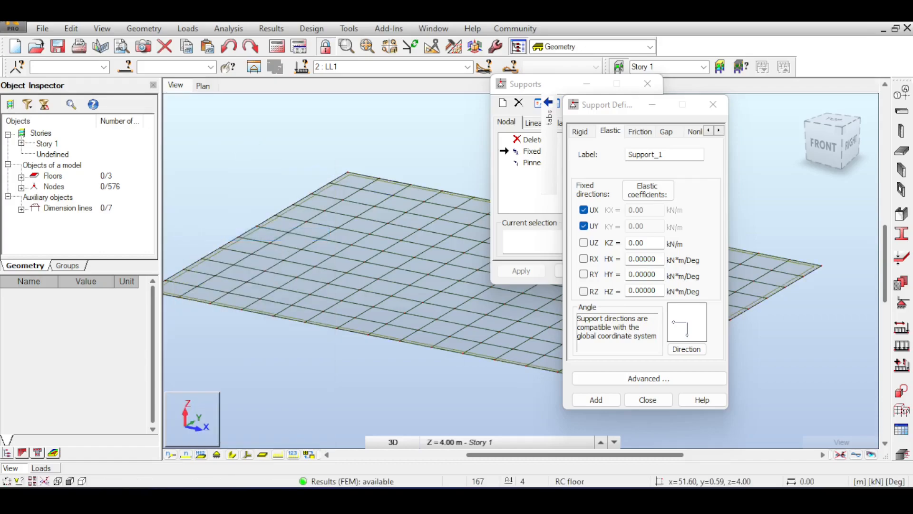
Set the elastic support's KZ coefficient to 23715 kN/m and add it to the nodal supports.
scroll(355, 192, up, 3)
scroll(354, 192, up, 2)
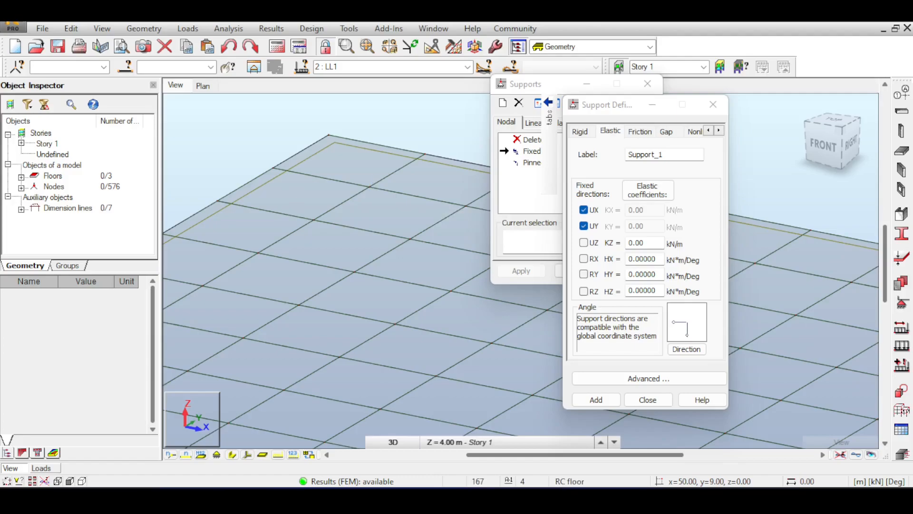
double_click(637, 243)
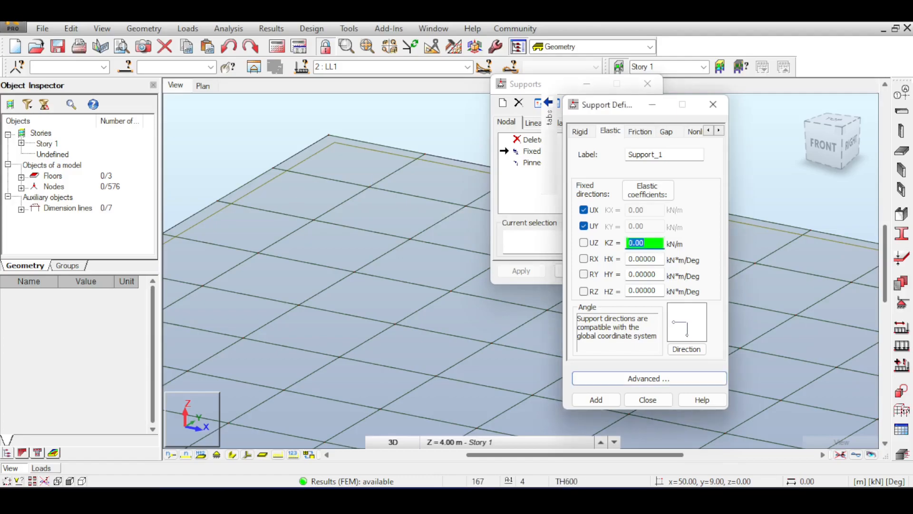
text(23715)
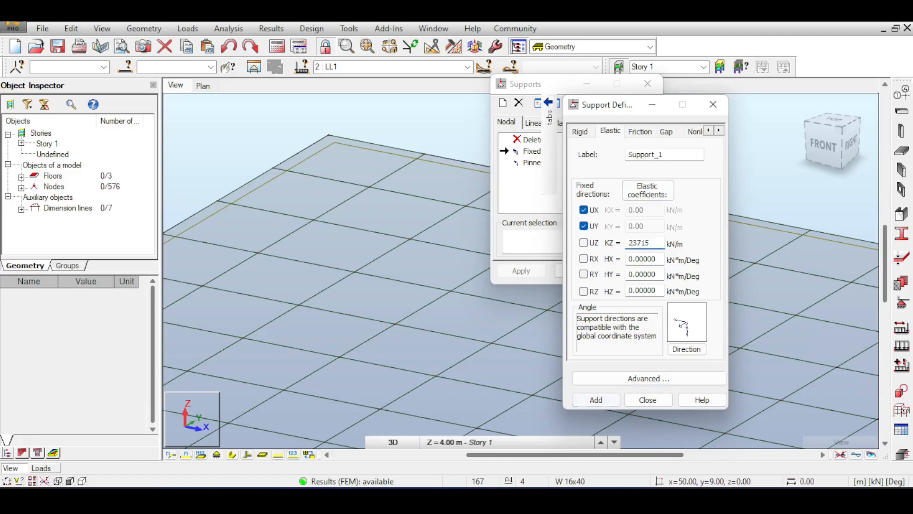
click(597, 400)
Finish defining supports and rename the new nodal support as SI.
scroll(443, 238, down, 5)
scroll(761, 380, up, 2)
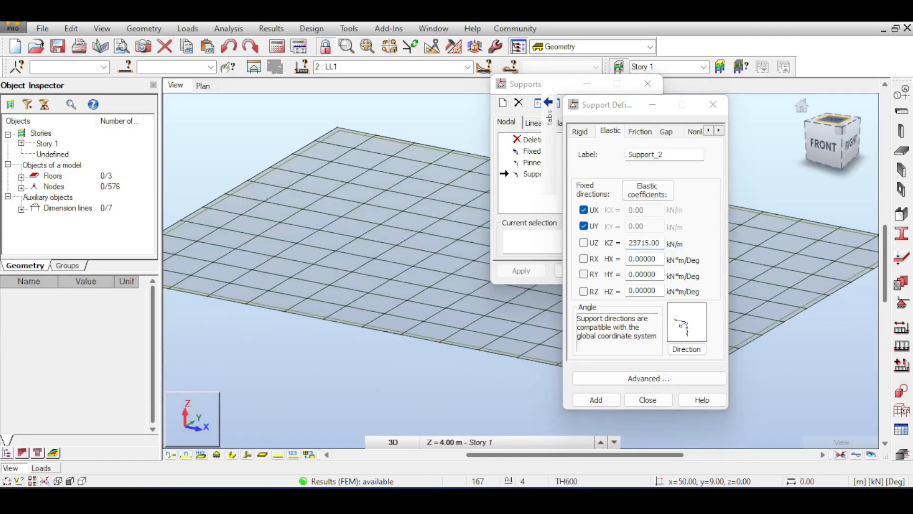
click(833, 119)
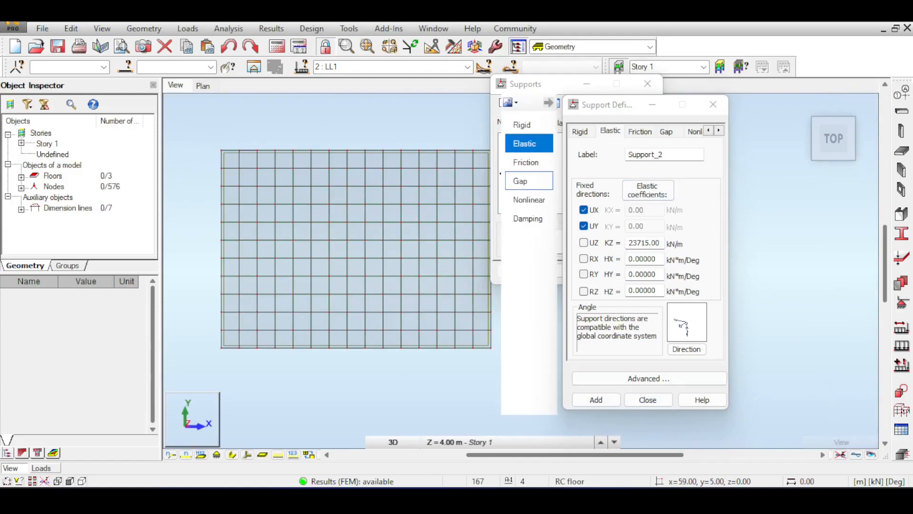
click(712, 104)
click(540, 174)
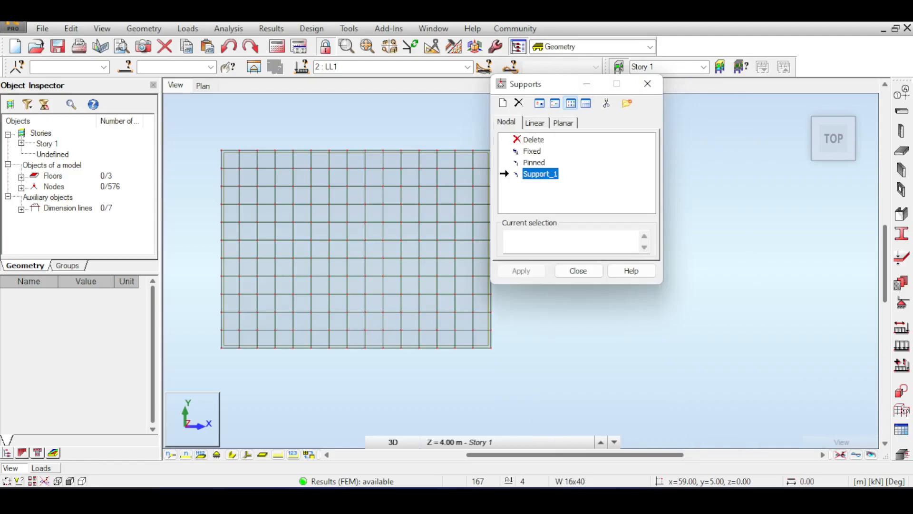
text(Sl)
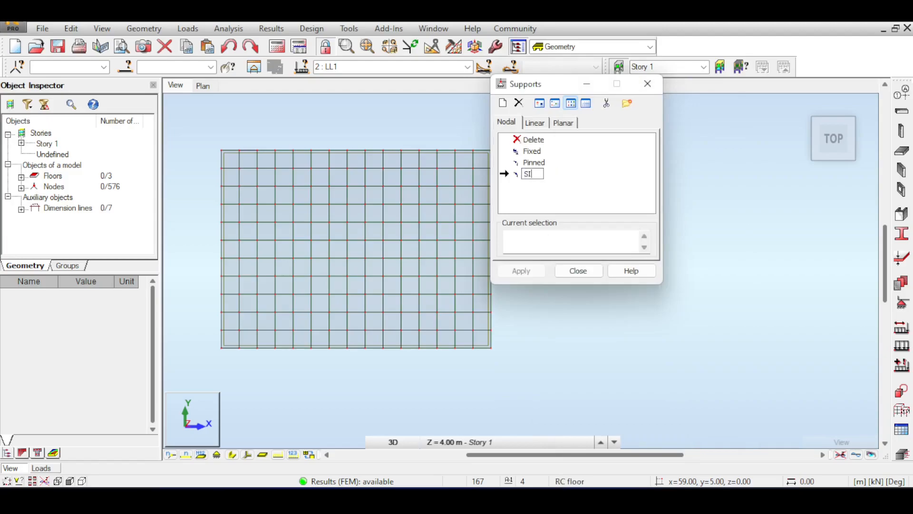
key(Return)
Define a second elastic nodal support labelled SE with a KZ coefficient of 11857.5 kN/m.
click(503, 104)
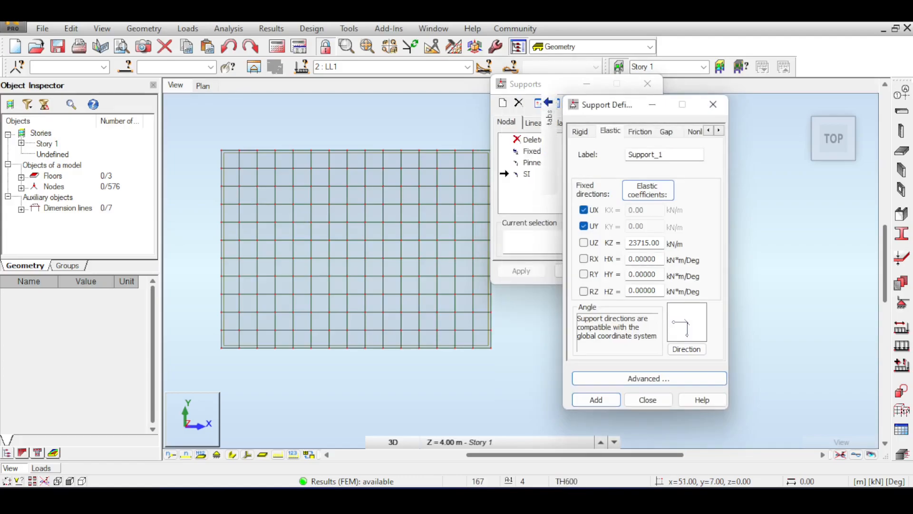
double_click(644, 243)
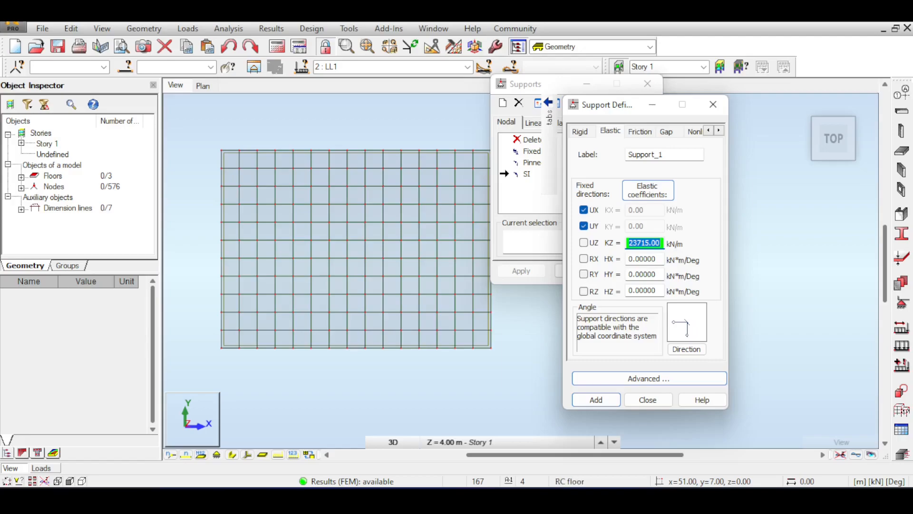
text(11857.5)
double_click(645, 155)
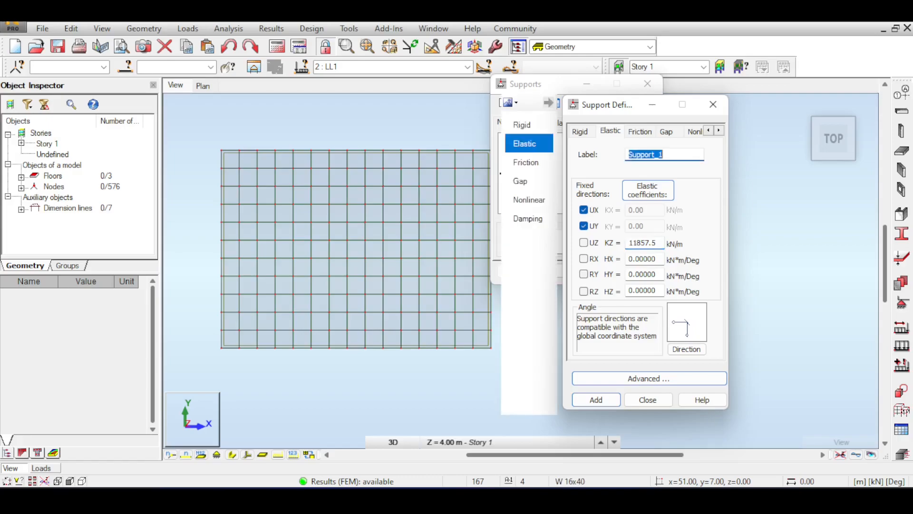
text(SE)
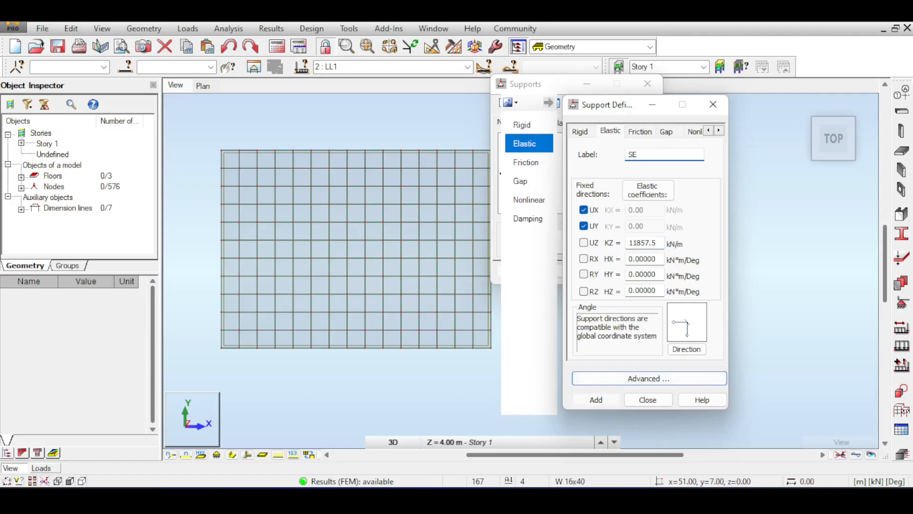
click(596, 400)
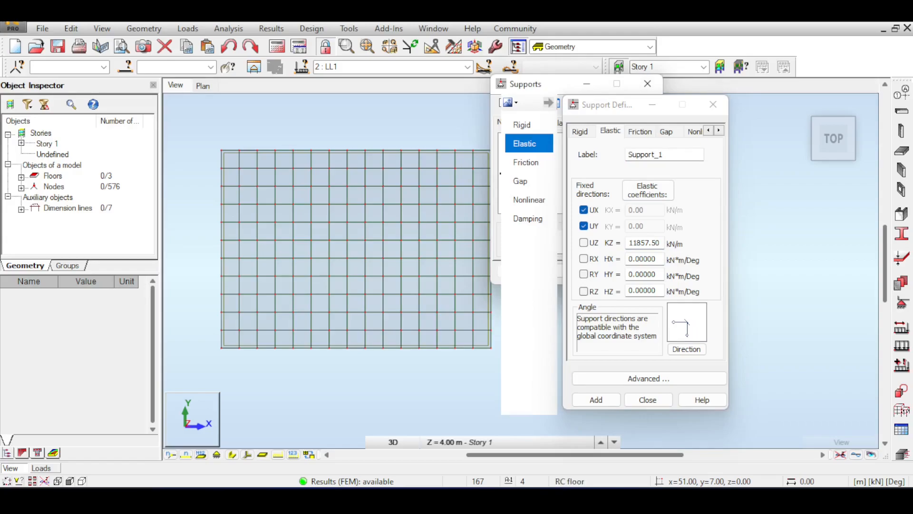
Define a third elastic nodal support labelled SC with a KZ coefficient of 5928.75 kN/m.
double_click(644, 243)
text(5)
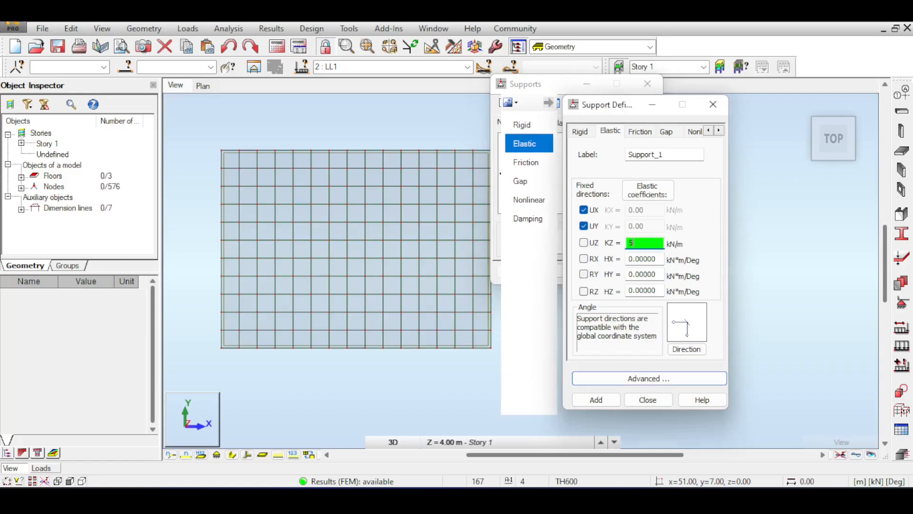
text(928.75)
double_click(645, 155)
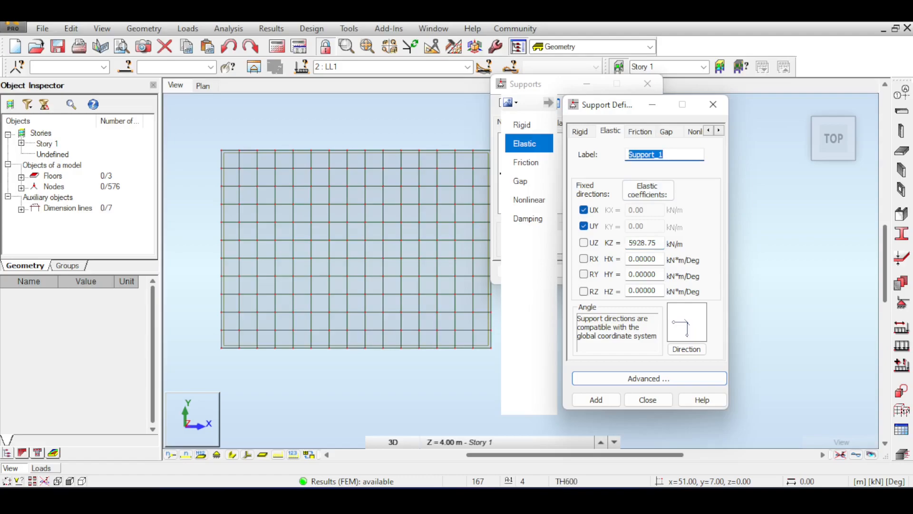
text(SC)
click(596, 400)
click(648, 400)
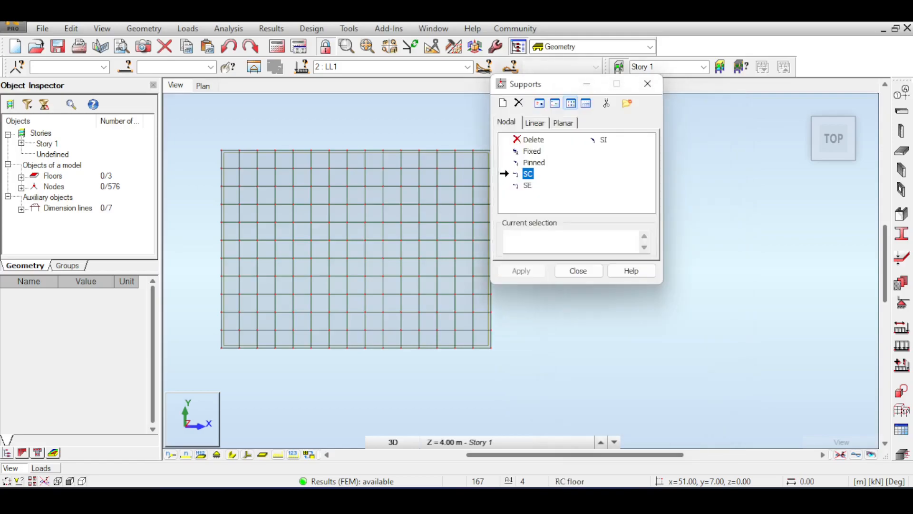
Assign the SI support to all interior mesh nodes of the third floor.
drag(547, 84, 685, 89)
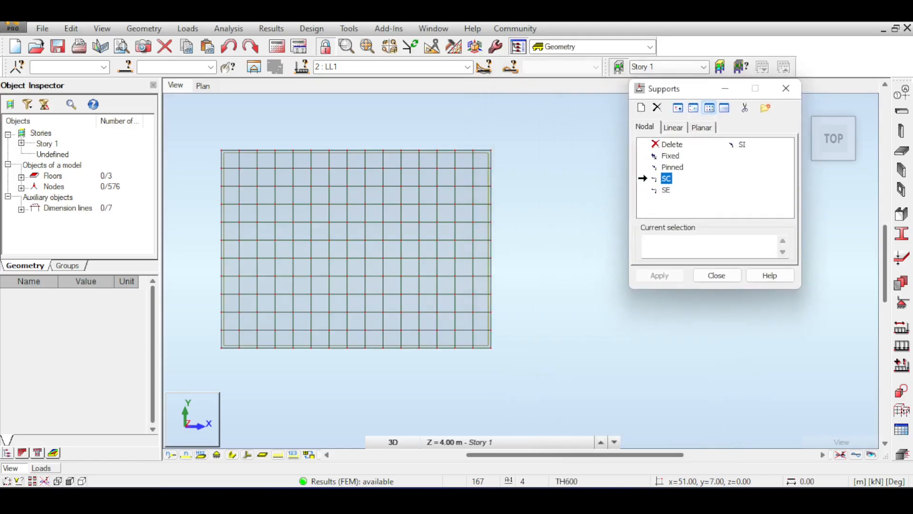
double_click(740, 144)
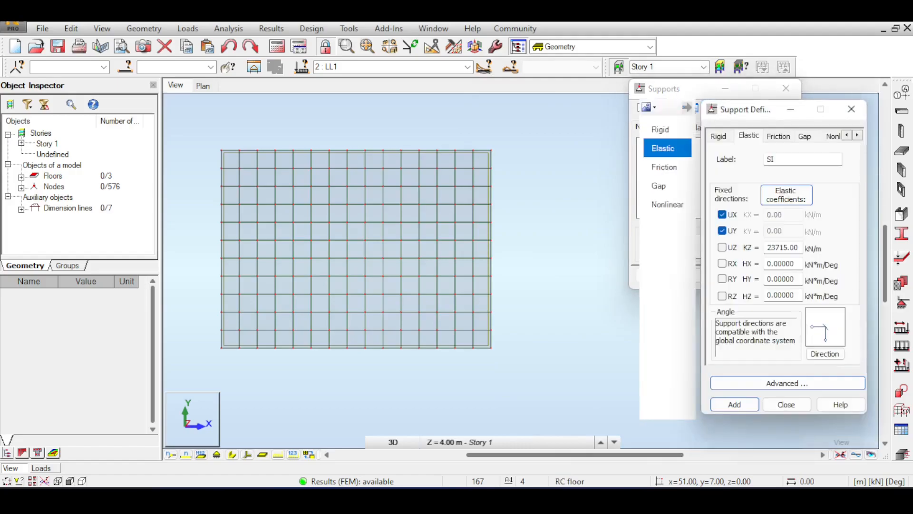
click(851, 109)
click(708, 246)
drag(227, 160, 479, 338)
click(659, 275)
click(500, 281)
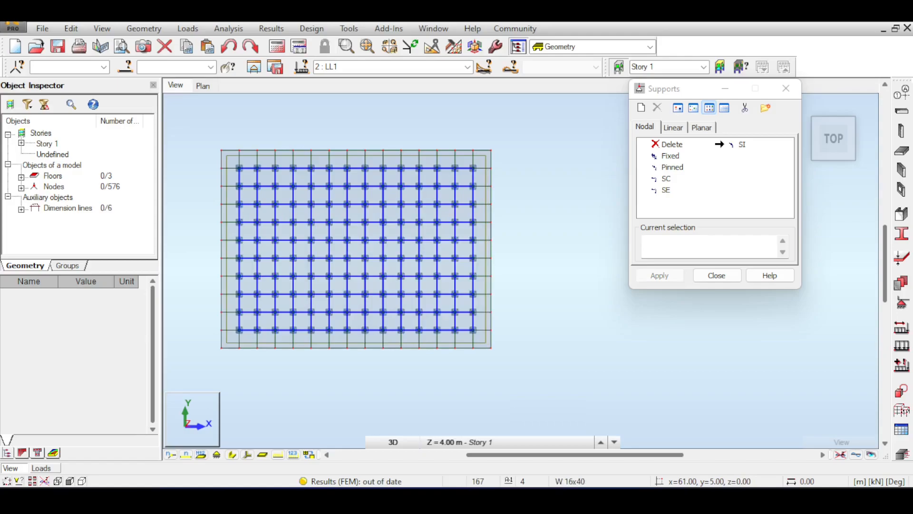
Assign the SE support to the mesh nodes along all four edges of the third floor, leaving out the corners.
click(666, 189)
click(709, 246)
drag(516, 162, 476, 256)
drag(490, 313, 488, 335)
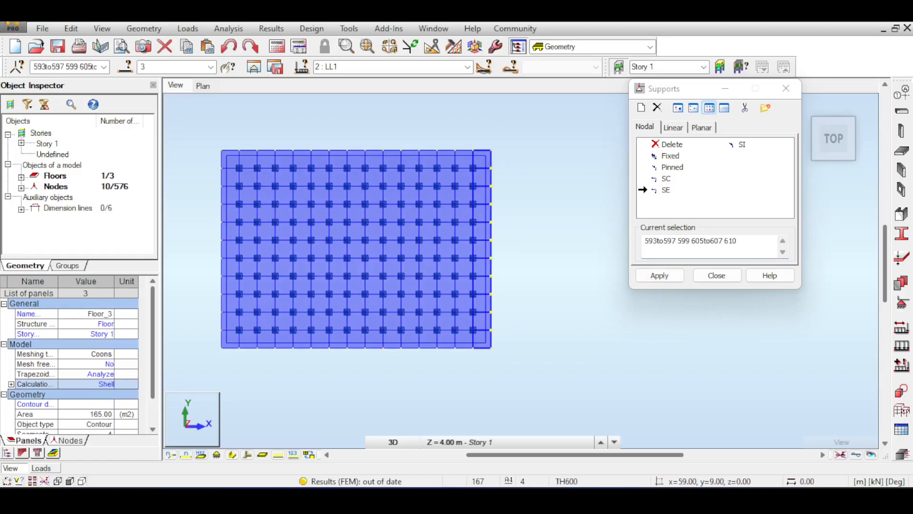
drag(232, 138, 482, 154)
drag(200, 161, 235, 324)
drag(227, 364, 482, 347)
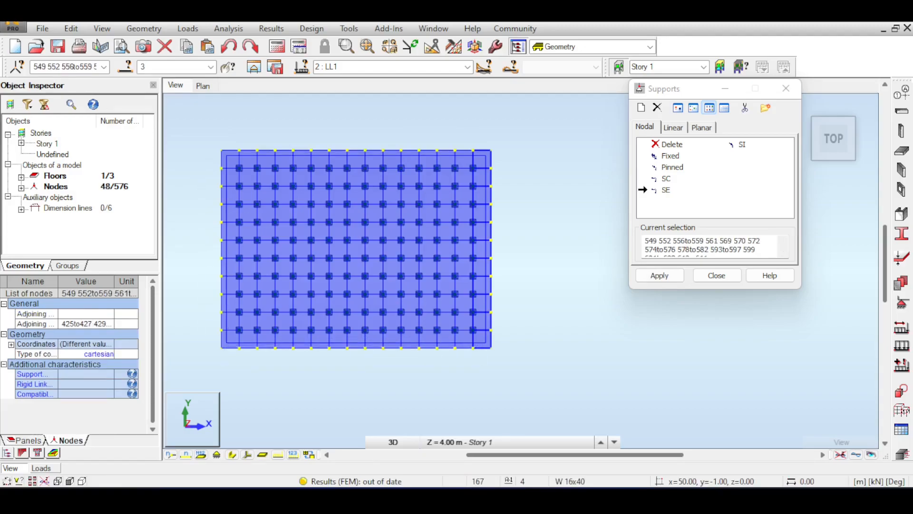
click(660, 275)
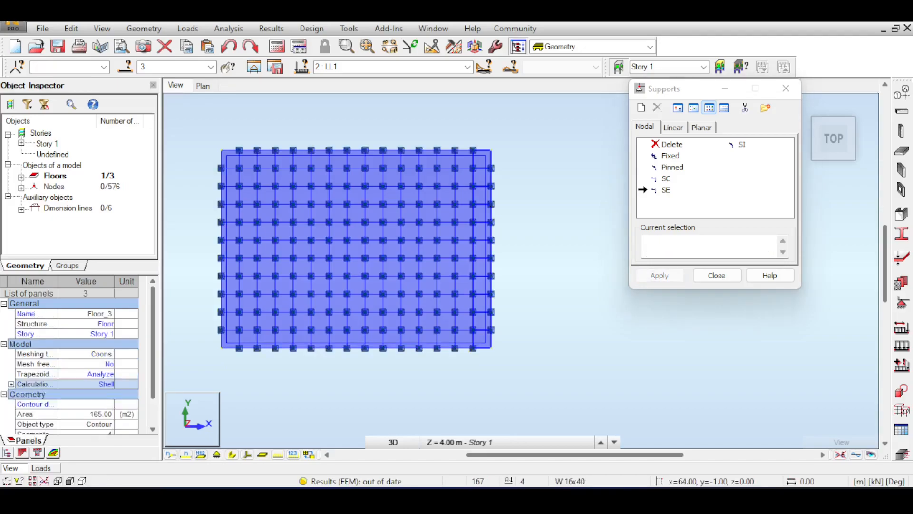
Assign the SC elastic support to the four corner nodes of the third floor and close the support definition.
click(666, 179)
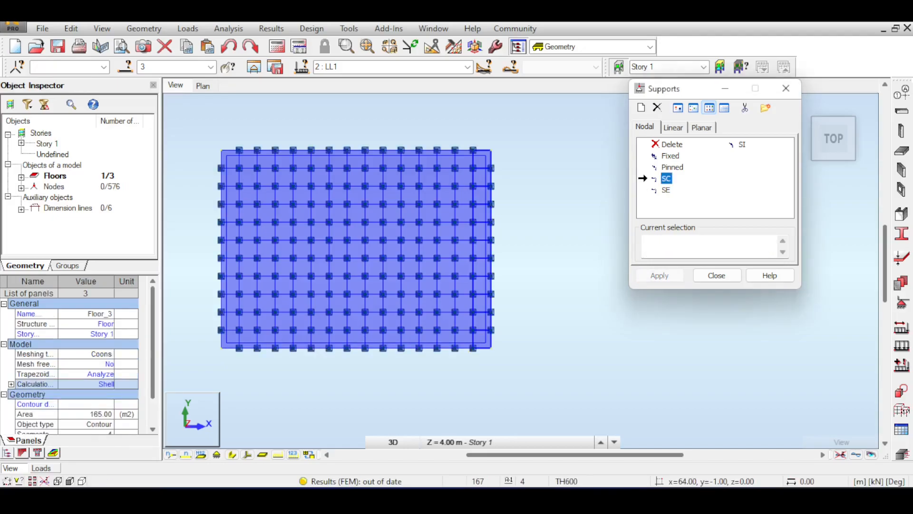
click(685, 245)
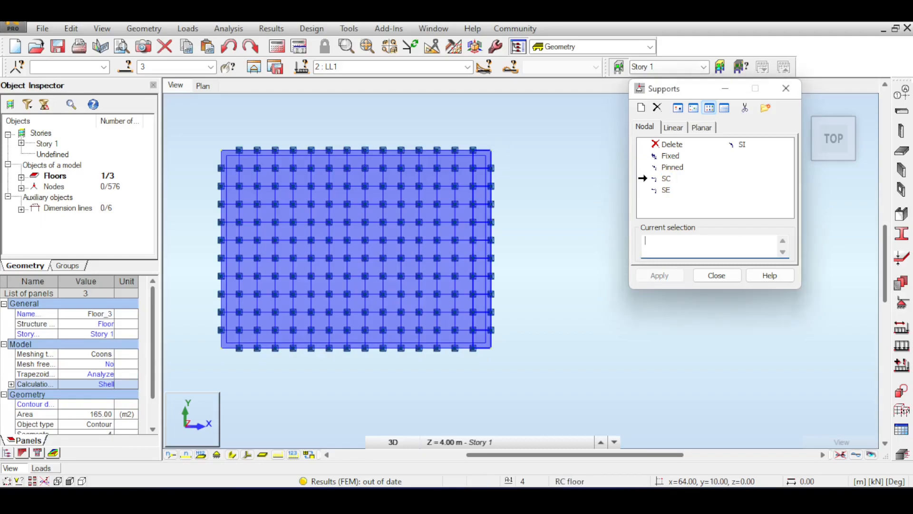
click(491, 150)
ctrl+drag(501, 361, 484, 339)
ctrl+drag(208, 136, 226, 157)
ctrl+drag(206, 339, 228, 358)
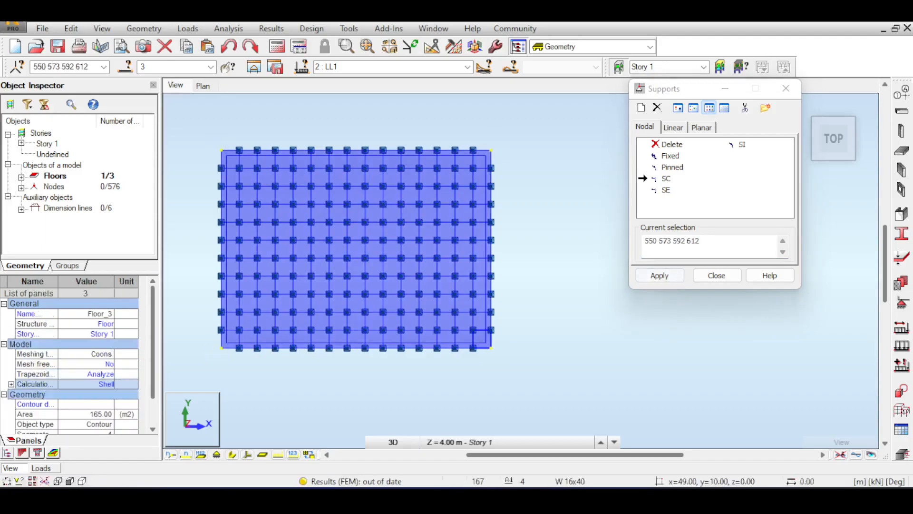
click(717, 275)
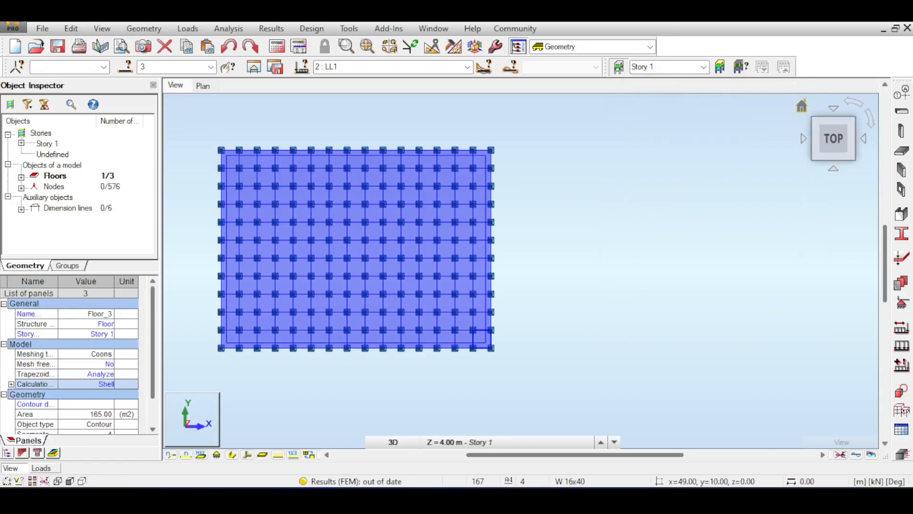
Clear the floor selection and run the structural calculations for the whole model.
click(802, 105)
scroll(690, 301, up, 8)
scroll(568, 282, down, 5)
right_click(617, 122)
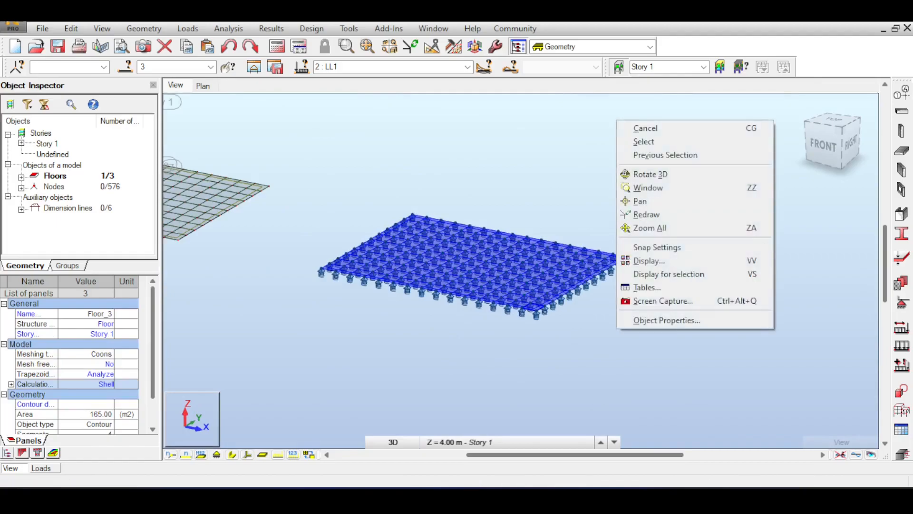
click(643, 141)
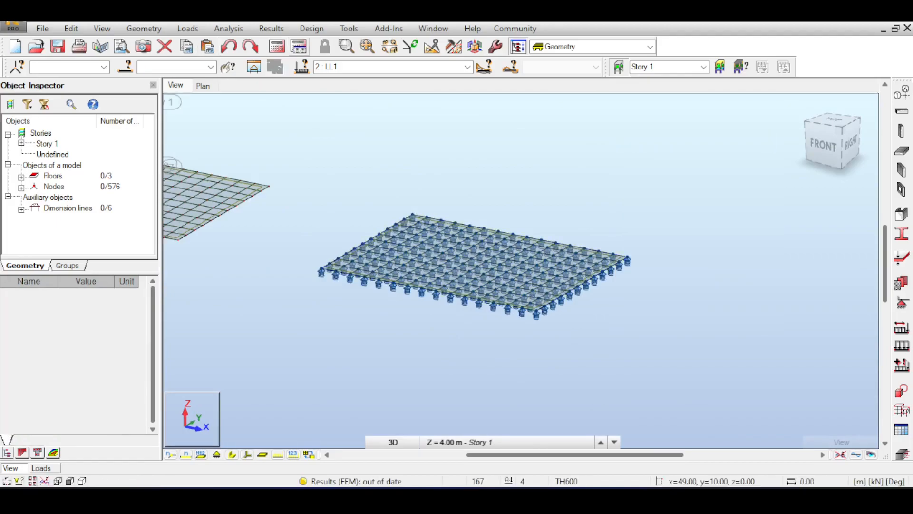
click(299, 46)
click(552, 85)
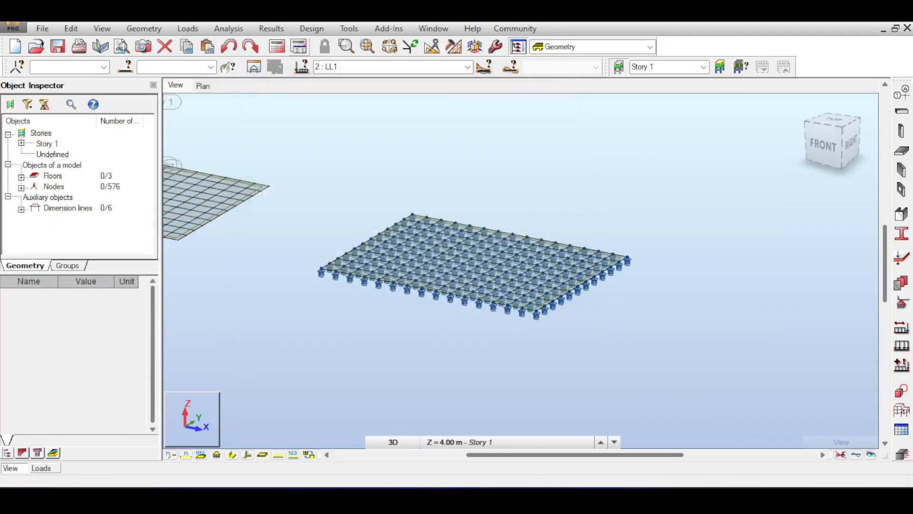
click(277, 46)
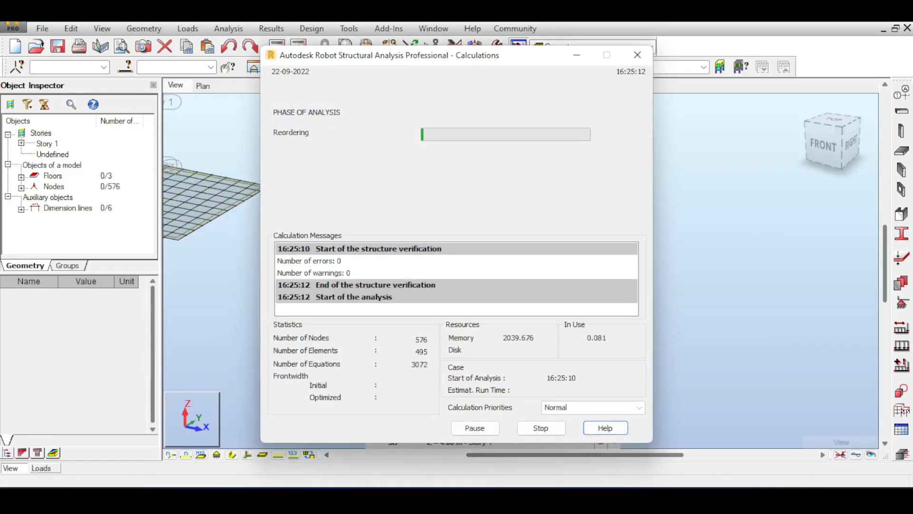
click(478, 299)
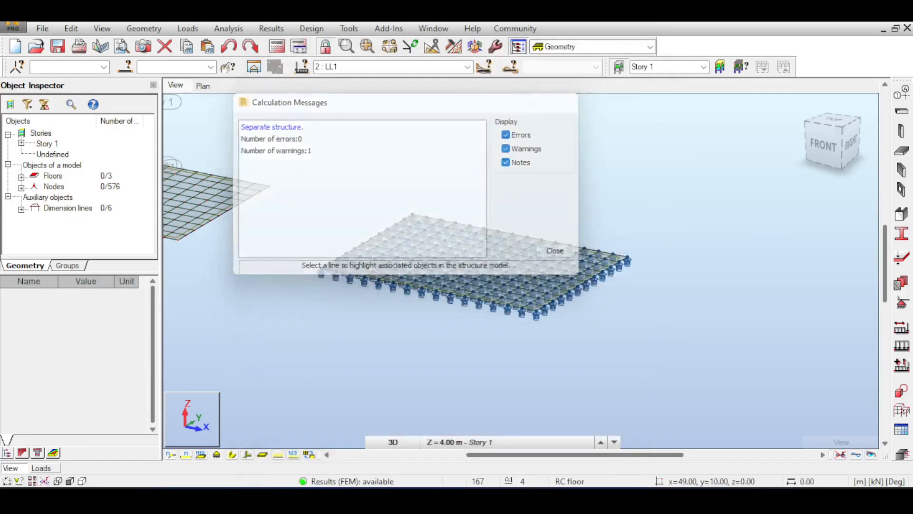
Display the deformed shape for load case LL1 and examine the deformation of the spring-supported third slab.
click(856, 455)
scroll(656, 402, down, 1)
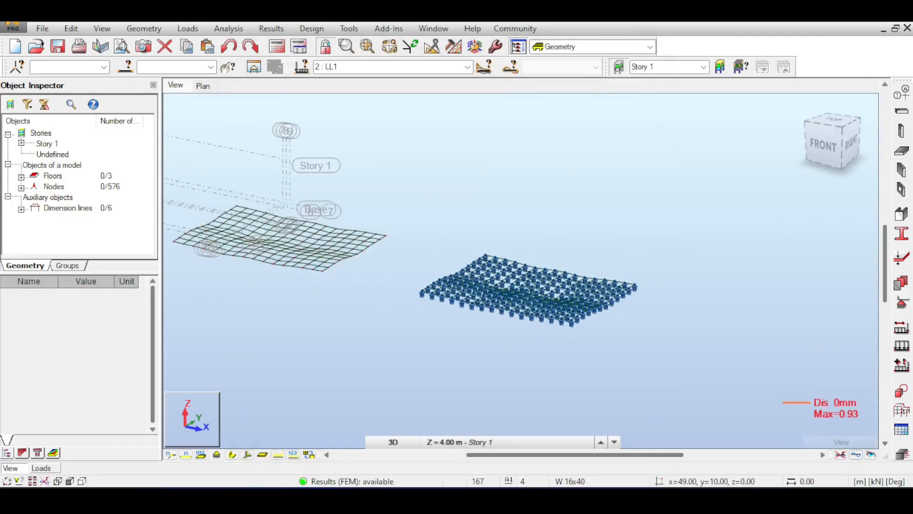
click(850, 143)
drag(831, 140, 859, 151)
scroll(595, 224, down, 2)
middle_drag(595, 225, 689, 232)
scroll(674, 264, up, 3)
scroll(665, 300, up, 5)
scroll(605, 341, down, 4)
scroll(728, 256, down, 2)
drag(833, 133, 835, 142)
middle_drag(689, 295, 646, 227)
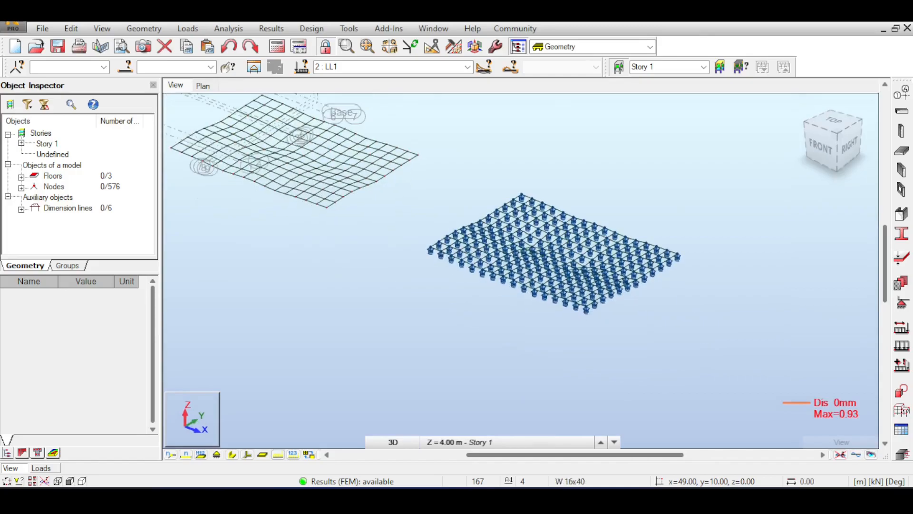
Hide the support symbols and compare the three deformed slabs, temporarily showing the load symbols.
click(216, 454)
scroll(507, 316, down, 2)
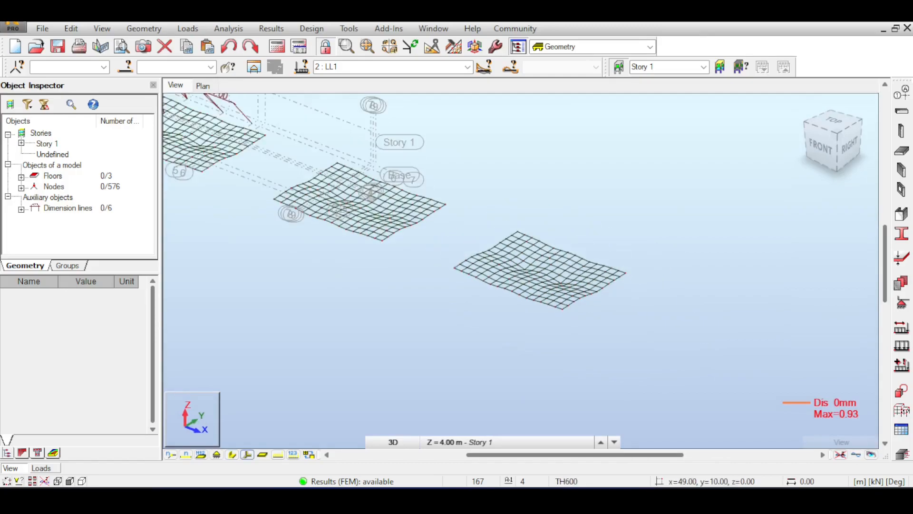
middle_drag(352, 200, 454, 201)
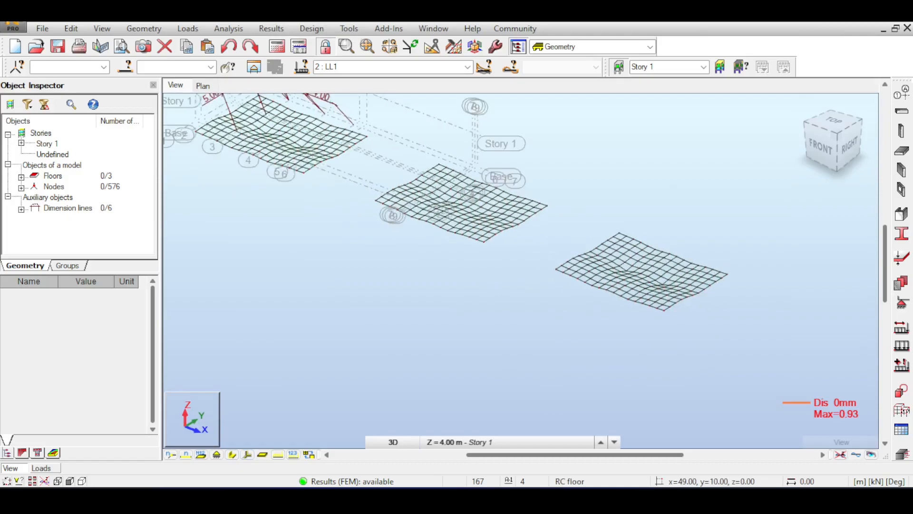
click(278, 454)
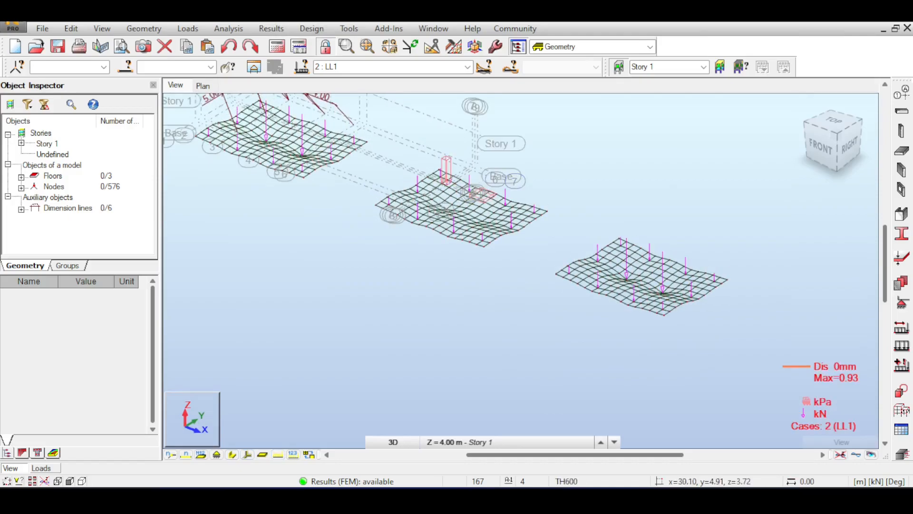
middle_drag(470, 189, 533, 242)
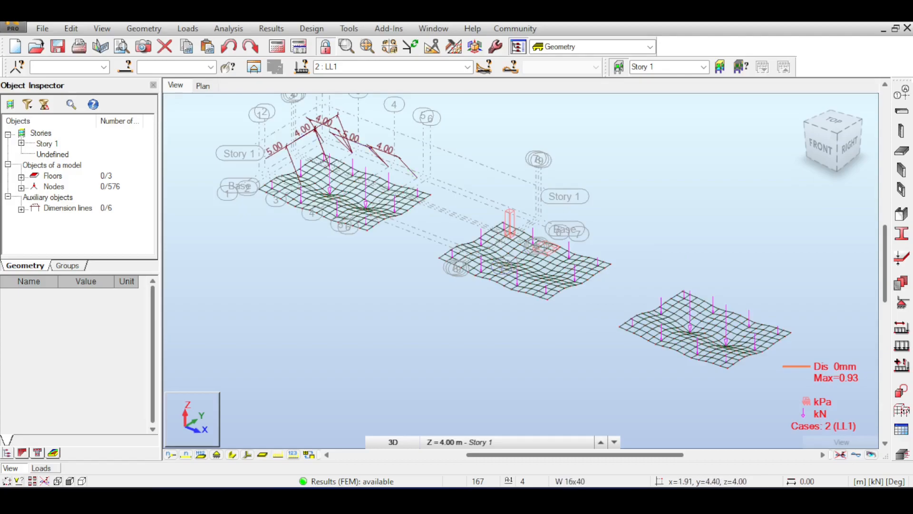
click(278, 454)
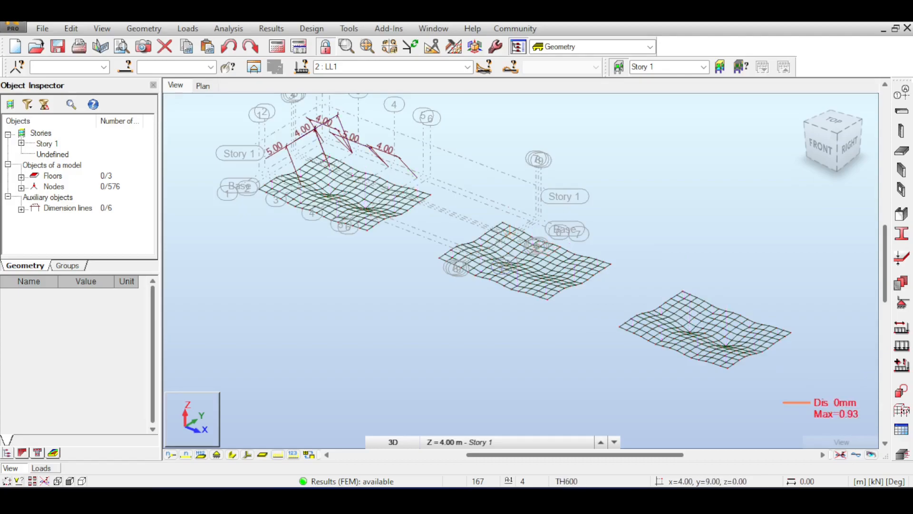
Display the z displacement map on all slabs for load case LL1.
click(312, 29)
mouse_move(271, 29)
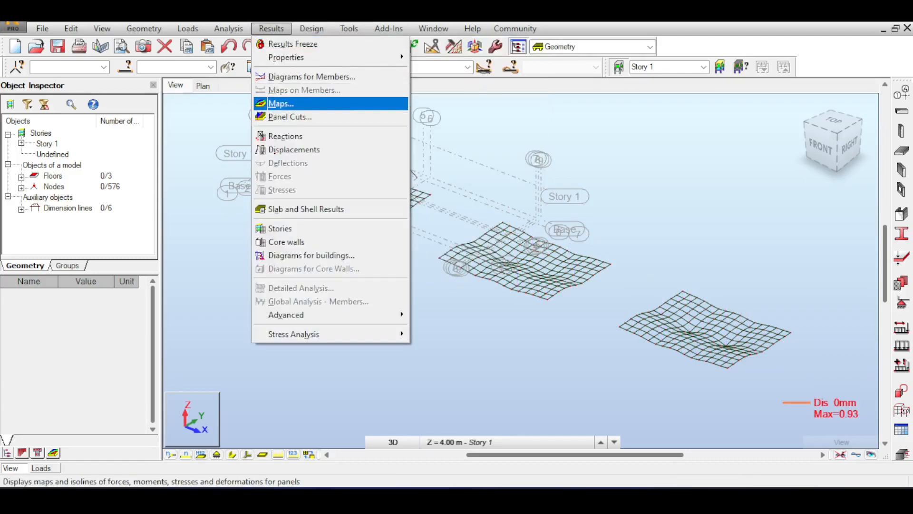
click(281, 104)
click(761, 292)
click(635, 431)
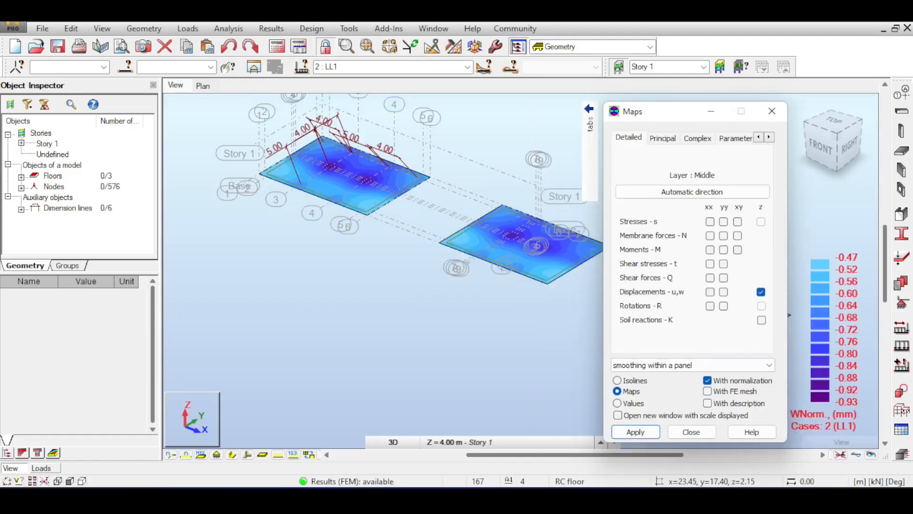
Switch the map to values and read the peak z displacement under the point loads on the first slab.
drag(675, 112, 600, 128)
scroll(334, 171, up, 8)
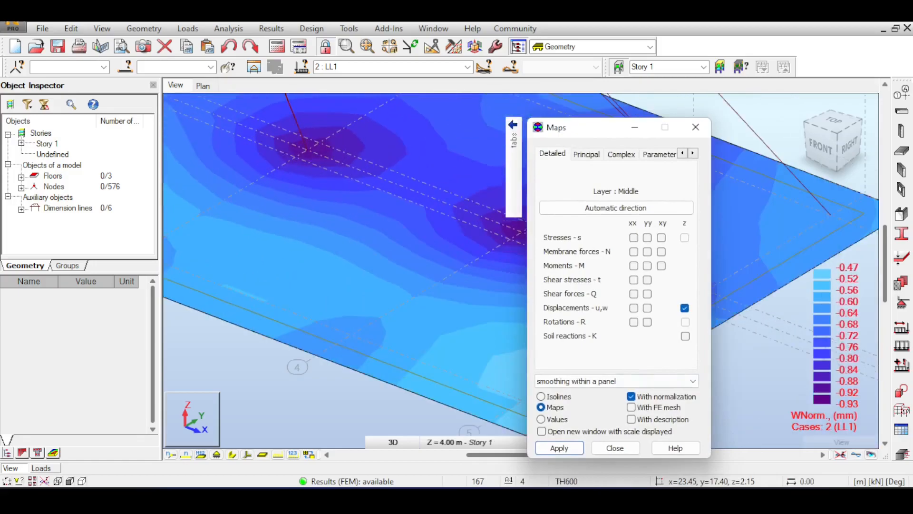
click(541, 419)
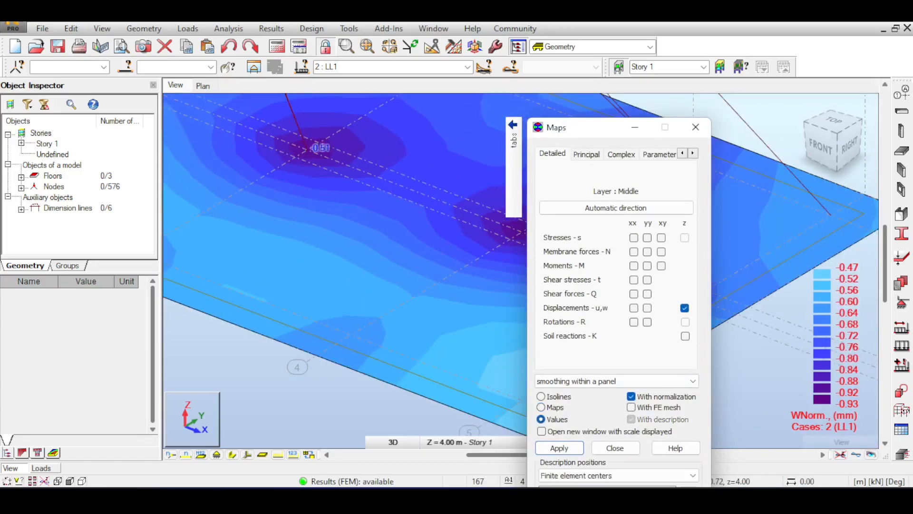
click(307, 150)
scroll(307, 151, down, 7)
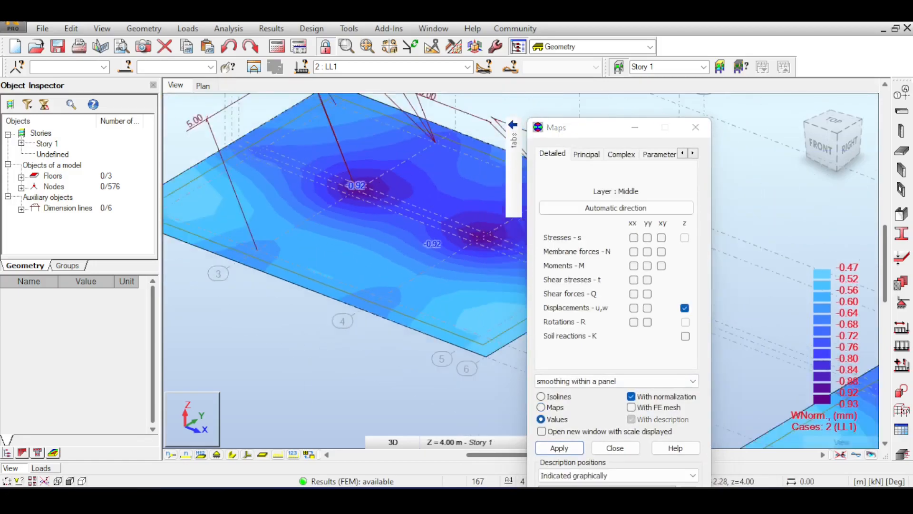
Read the peak z displacement on the third slab and compare it with that of the first slab.
middle_drag(451, 255, 312, 202)
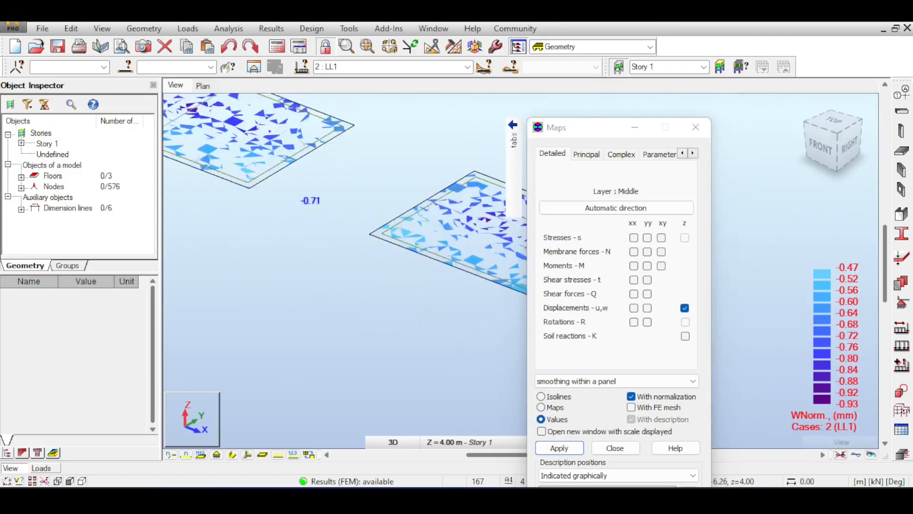
scroll(485, 226, up, 5)
middle_drag(479, 220, 334, 182)
scroll(352, 184, up, 4)
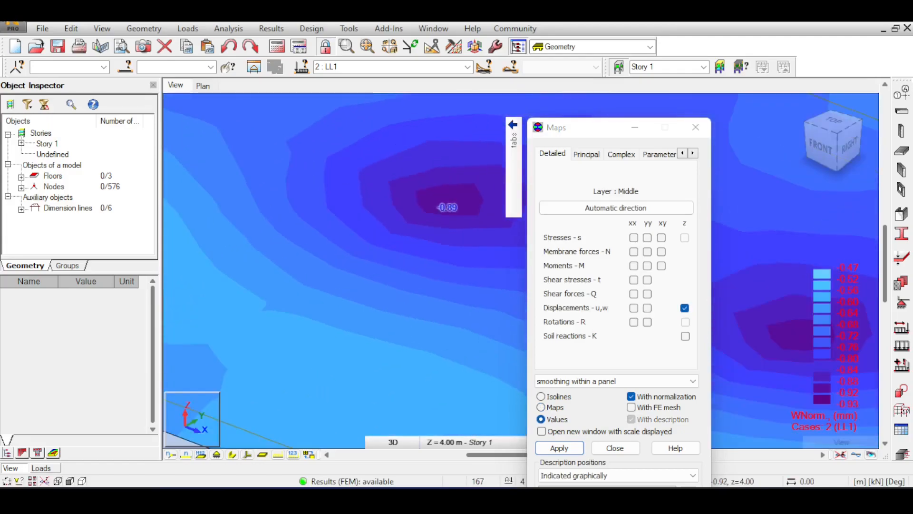
scroll(442, 199, up, 5)
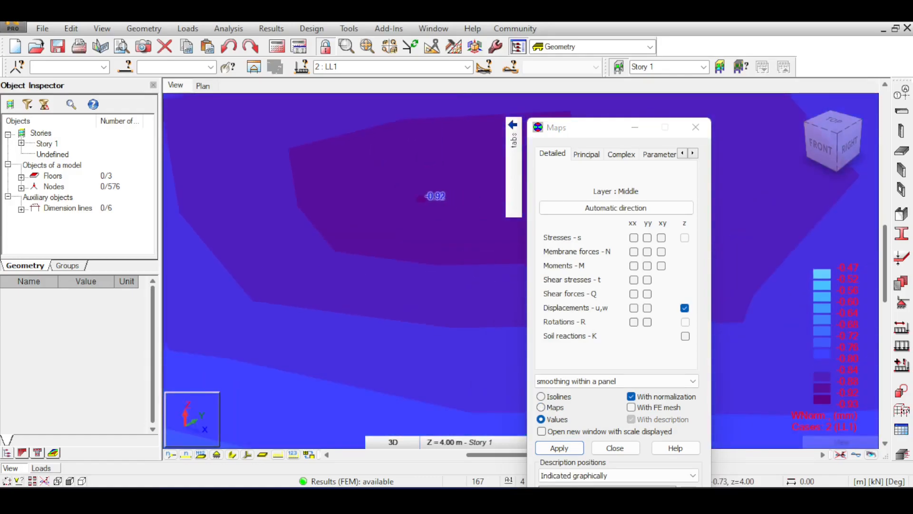
scroll(422, 197, down, 5)
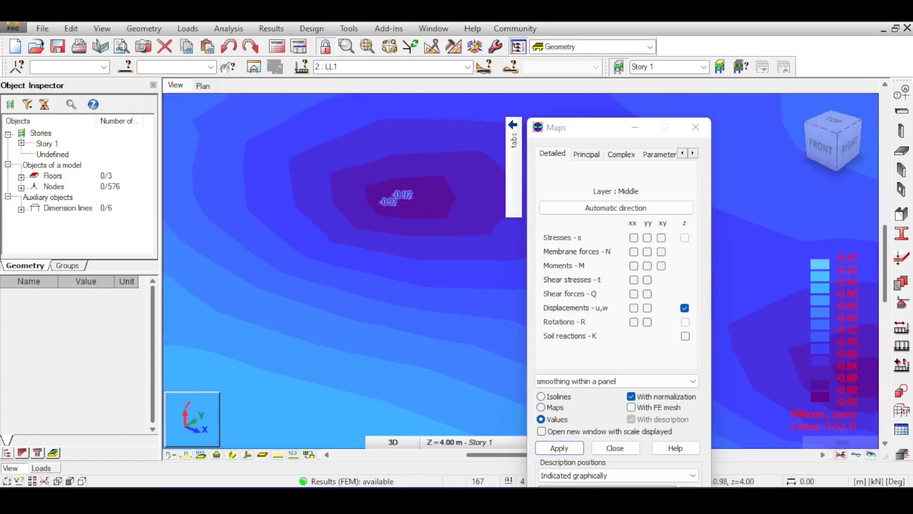
scroll(422, 197, down, 6)
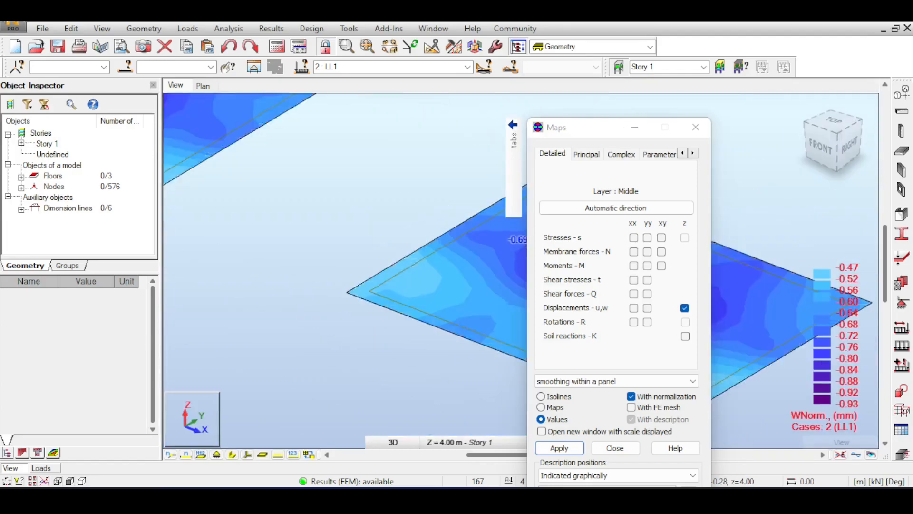
scroll(421, 197, down, 5)
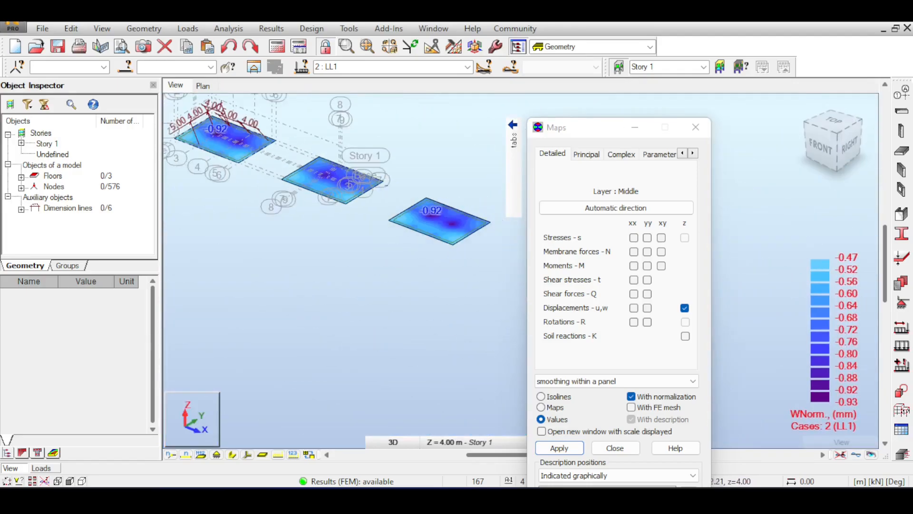
Replace the z displacement results with described xx moment values and compare them across the three slabs.
click(685, 307)
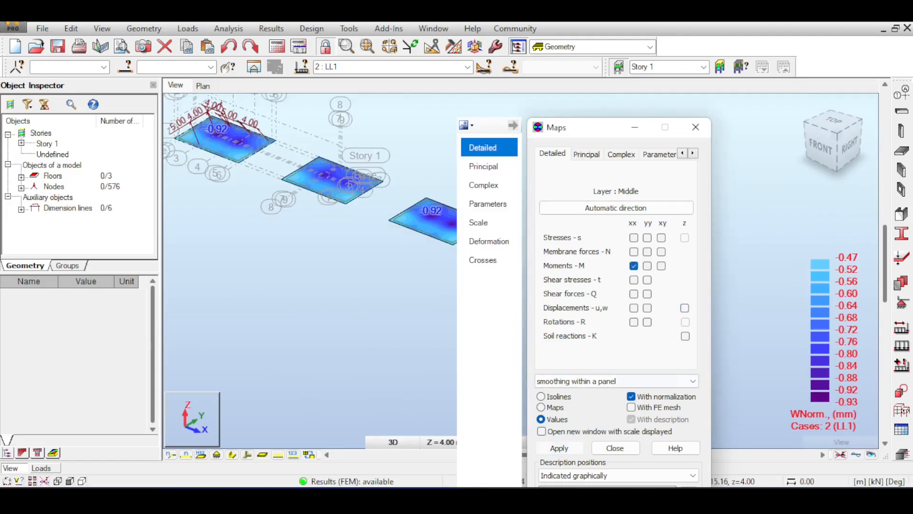
click(559, 448)
scroll(352, 167, up, 3)
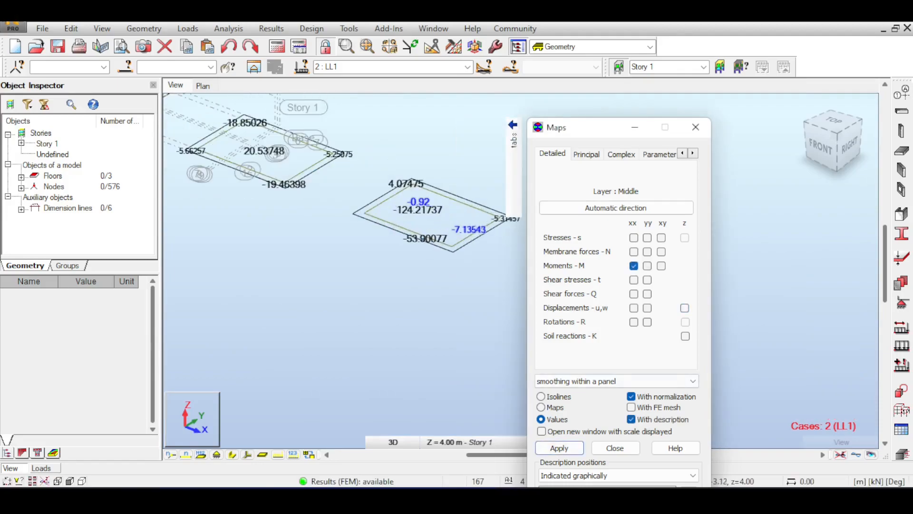
scroll(435, 215, down, 2)
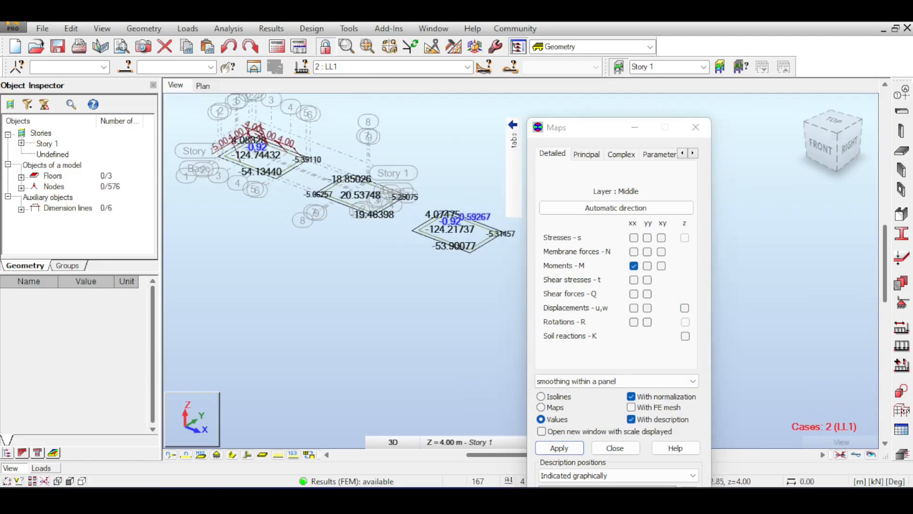
middle_drag(466, 215, 439, 168)
middle_drag(447, 208, 443, 220)
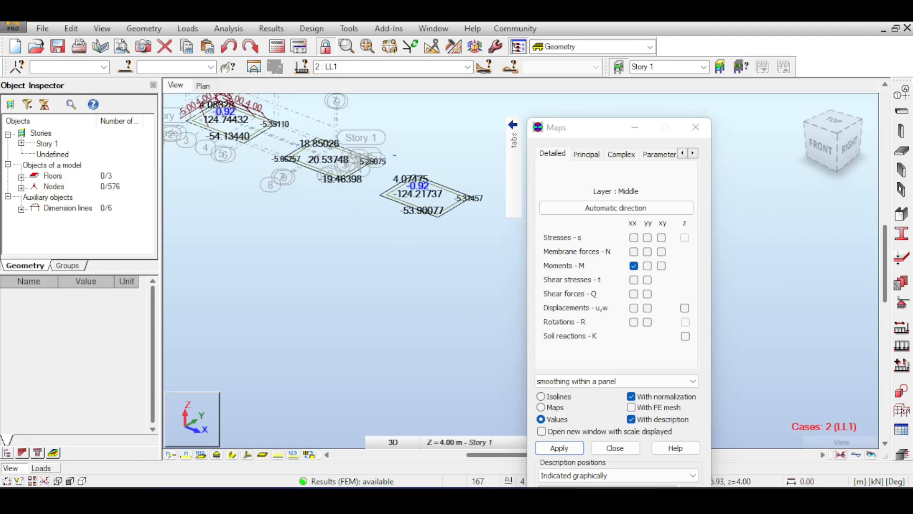
scroll(387, 153, up, 4)
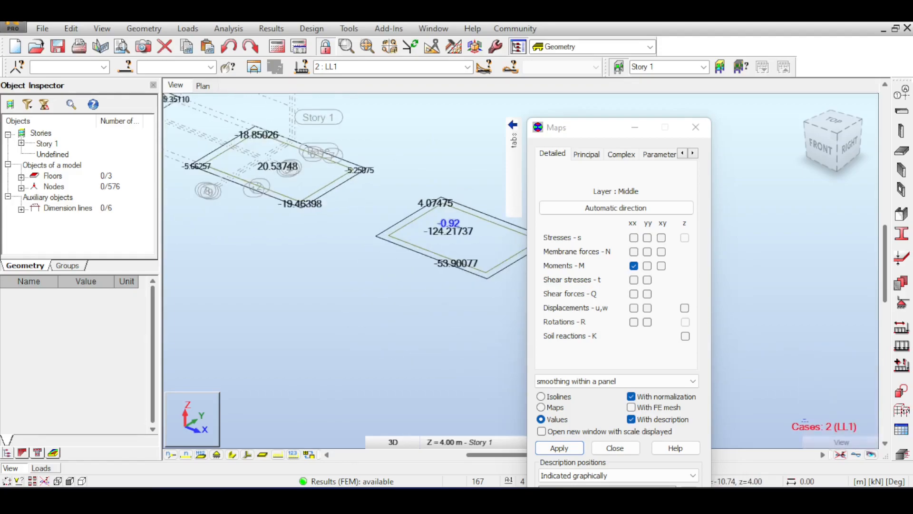
Remove the results display and inspect the third slab's nodal spring supports from above.
click(840, 455)
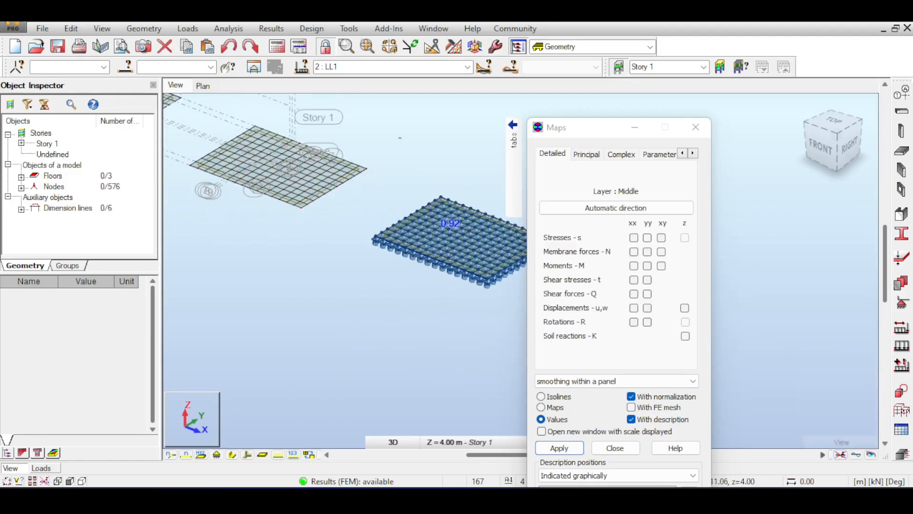
scroll(470, 213, up, 4)
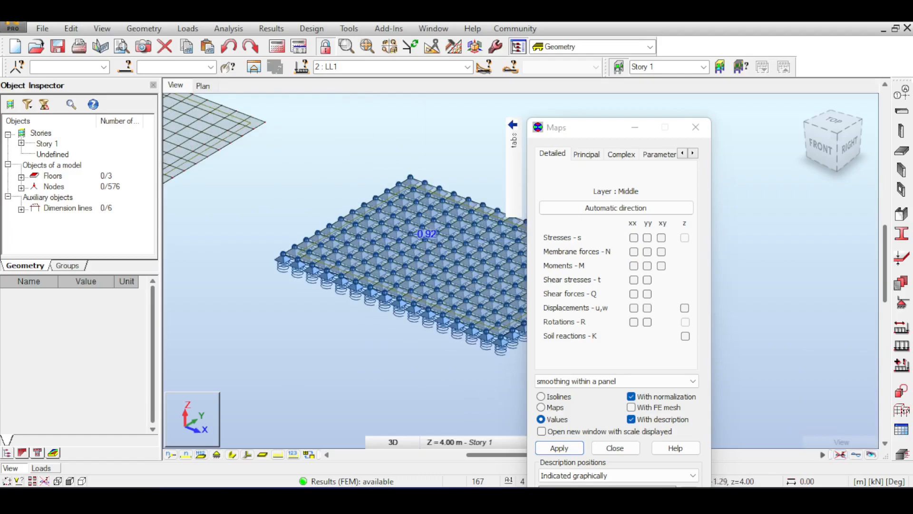
click(833, 123)
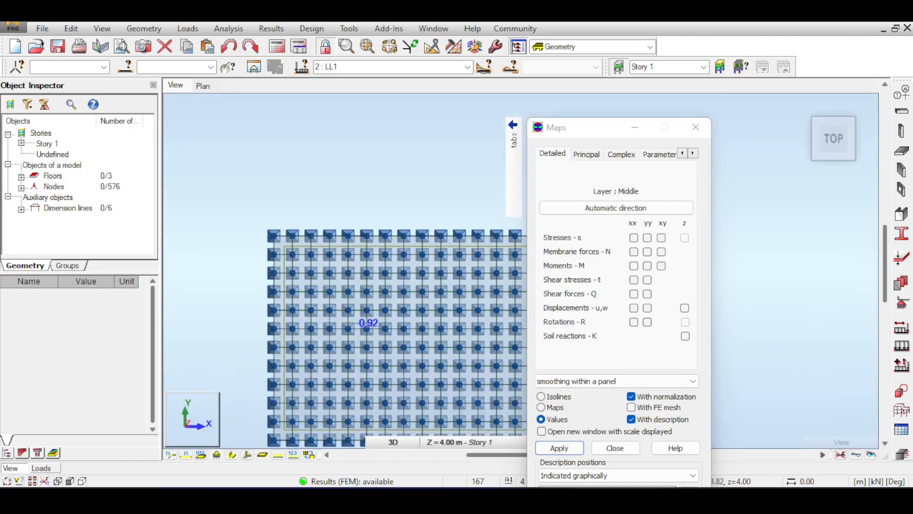
Display the soil reaction K values on the three slabs for case LL1 in an isometric view.
scroll(442, 260, down, 2)
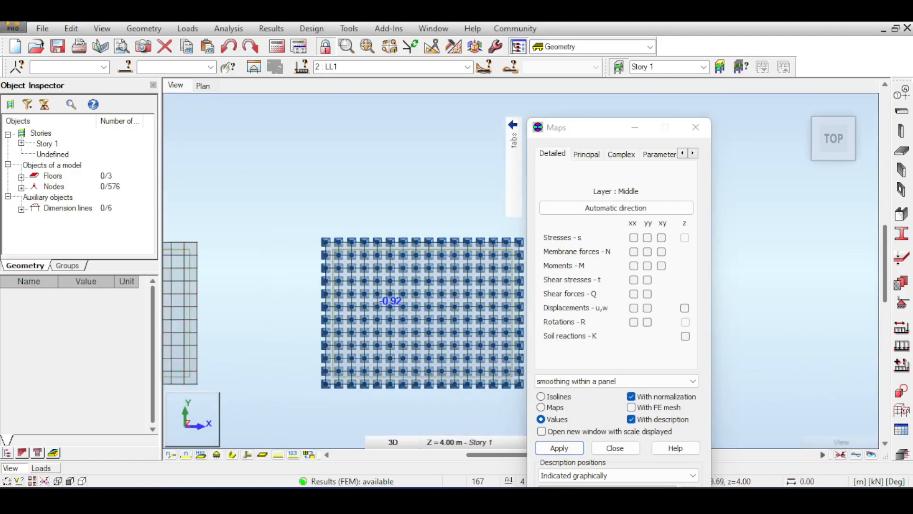
middle_drag(399, 233, 319, 187)
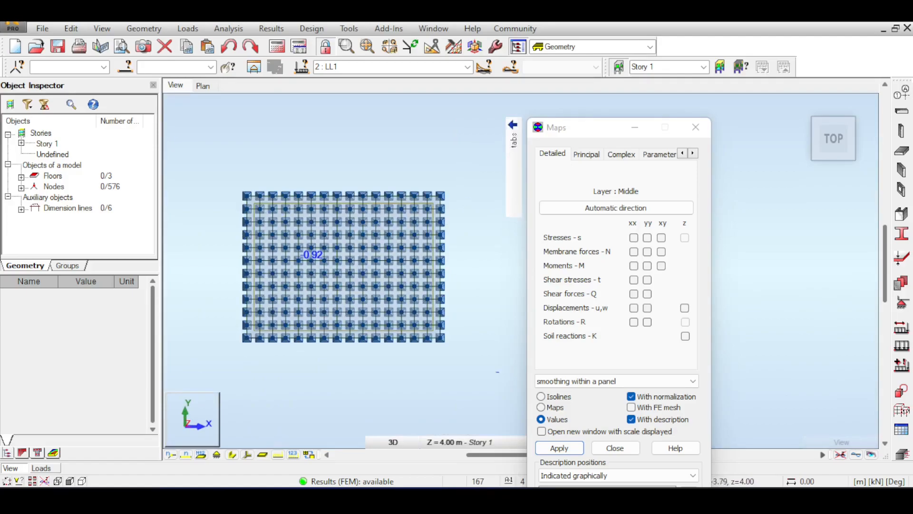
scroll(402, 188, down, 2)
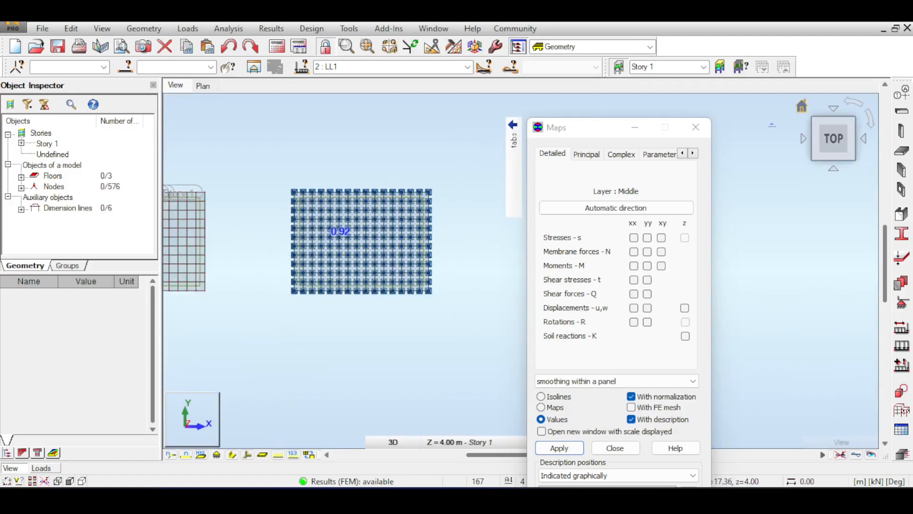
click(802, 106)
middle_drag(876, 275, 743, 248)
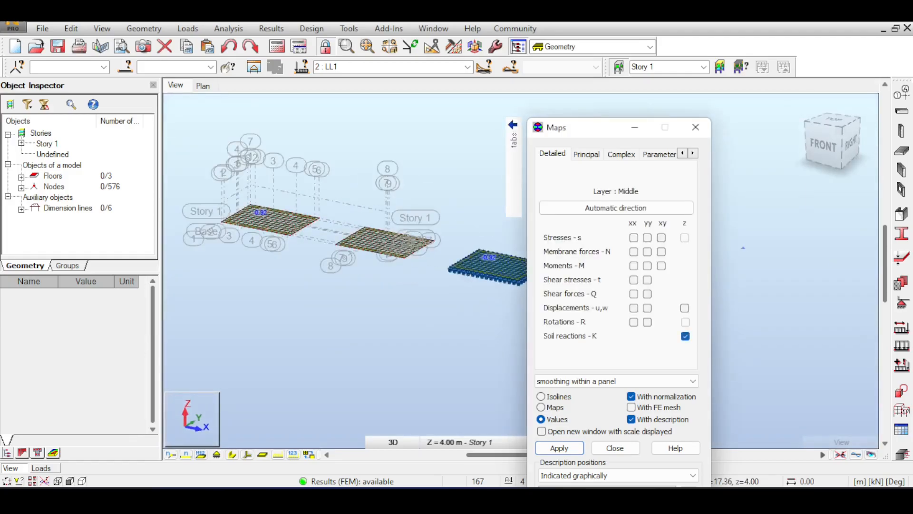
click(560, 447)
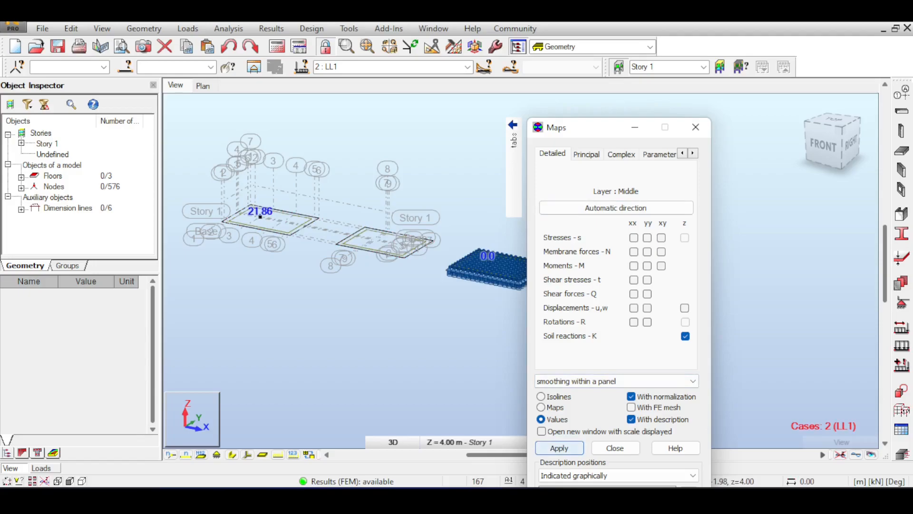
Examine the soil reaction values on the third slab and compare its nodal spring supports with the first slab's support conditions.
click(834, 119)
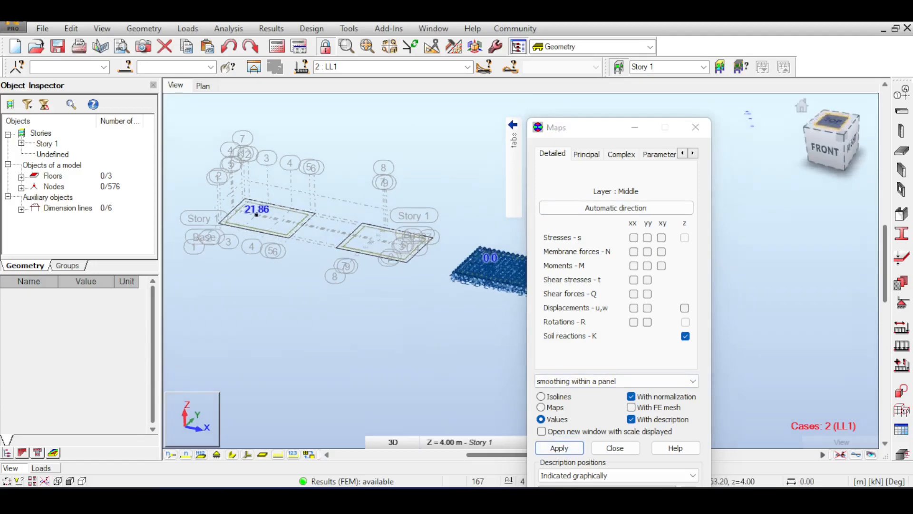
scroll(475, 196, up, 7)
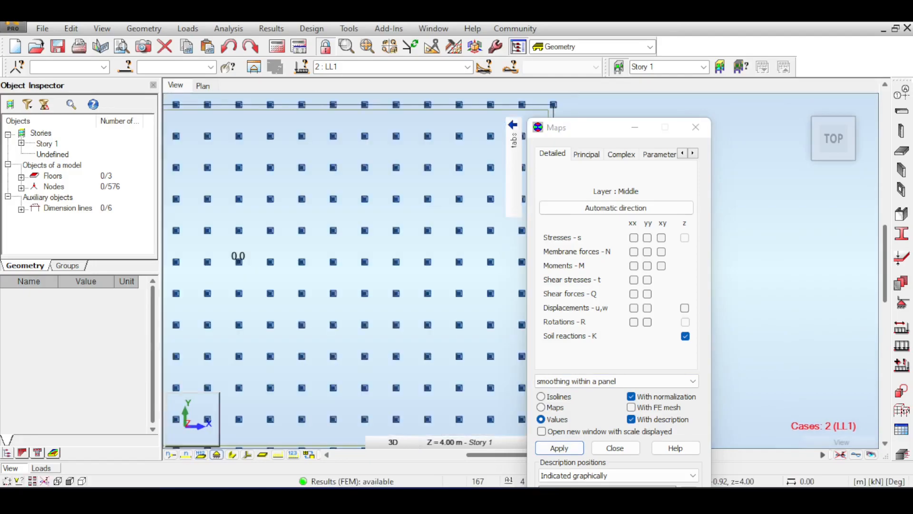
click(801, 105)
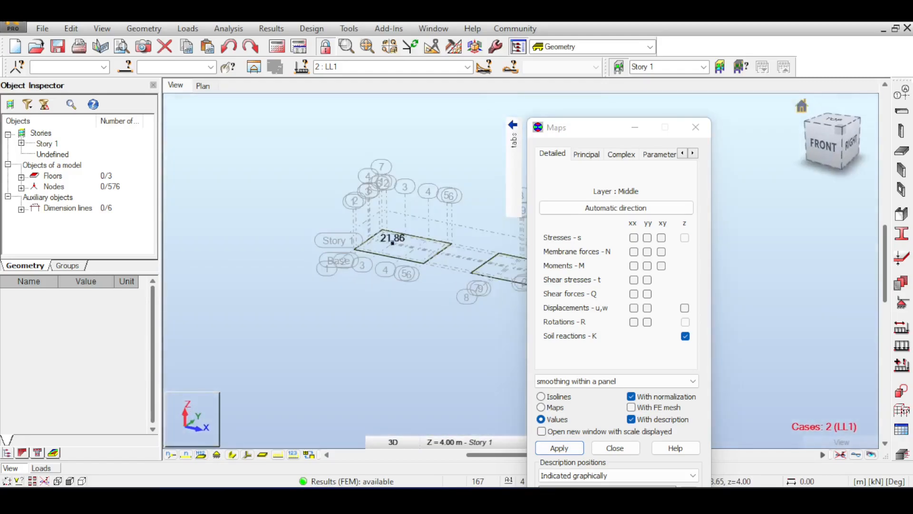
middle_drag(428, 266, 216, 176)
middle_drag(587, 240, 418, 217)
scroll(419, 217, up, 7)
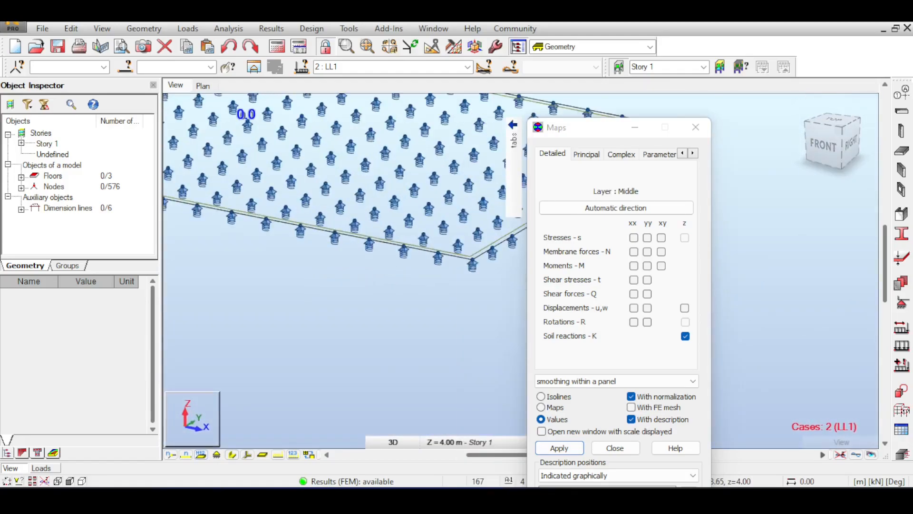
click(217, 455)
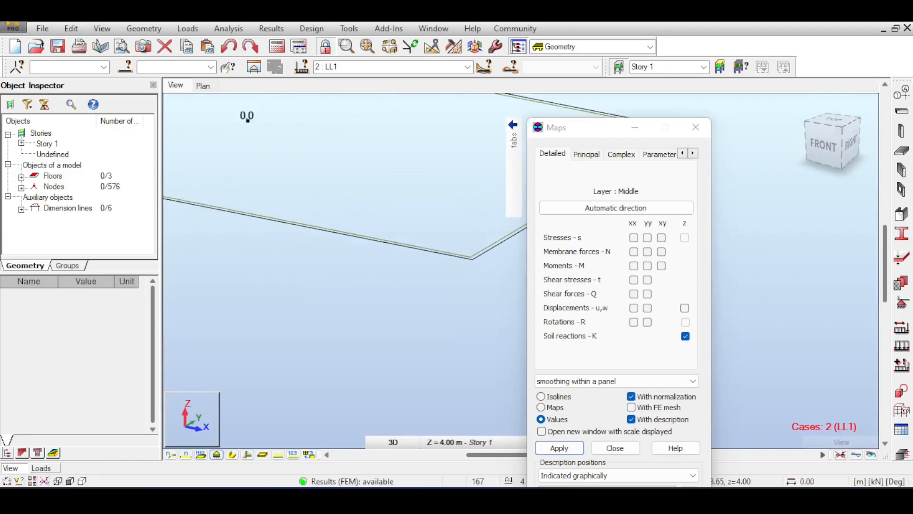
click(216, 455)
scroll(458, 278, down, 5)
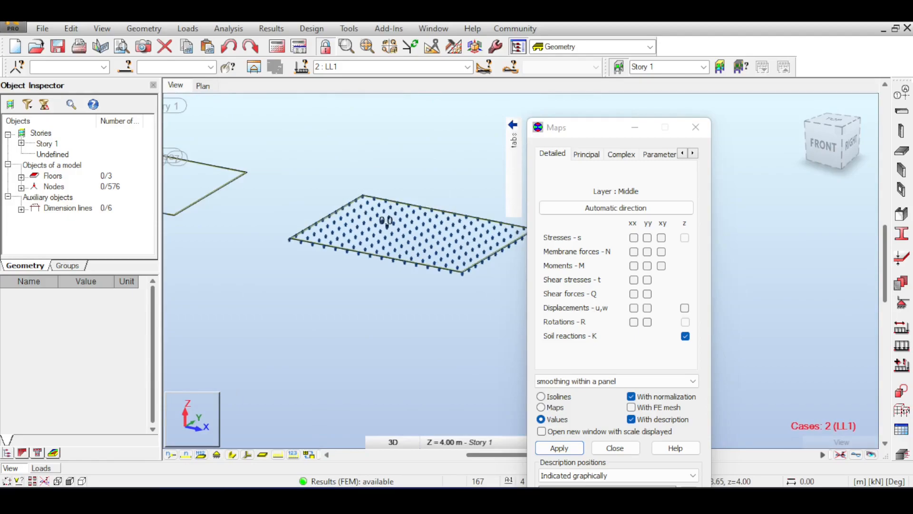
scroll(450, 282, down, 3)
middle_drag(451, 282, 658, 349)
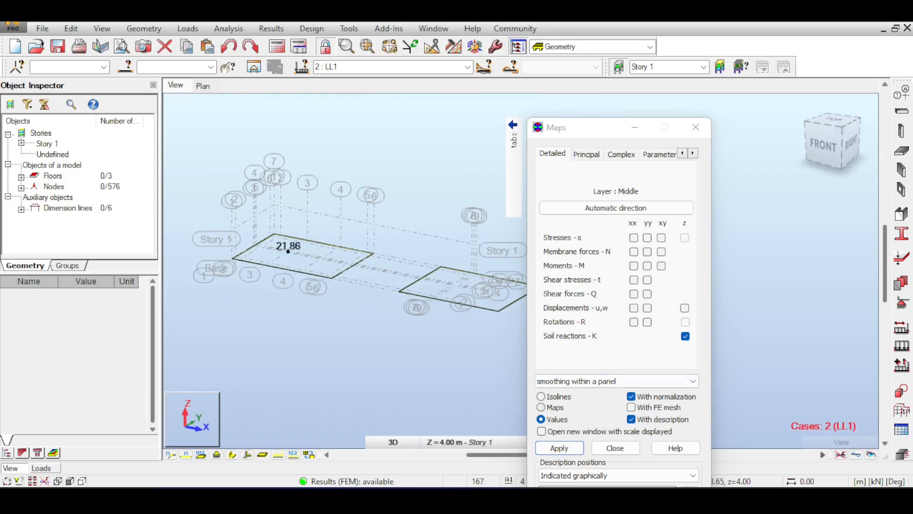
Switch the soil reaction results from values to coloured maps and compare the first slab with the spring-supported third slab.
click(542, 408)
click(559, 448)
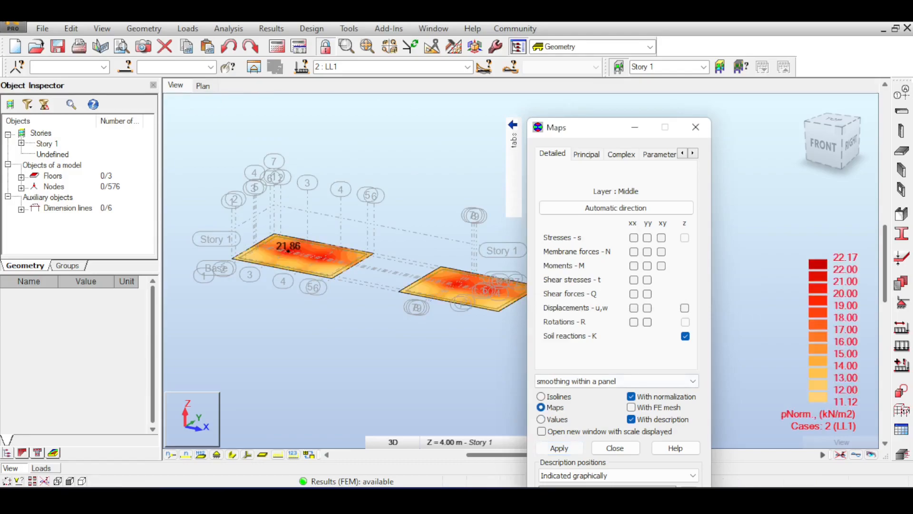
middle_drag(476, 340, 379, 282)
middle_drag(443, 219, 501, 212)
middle_drag(303, 191, 367, 196)
scroll(365, 198, up, 2)
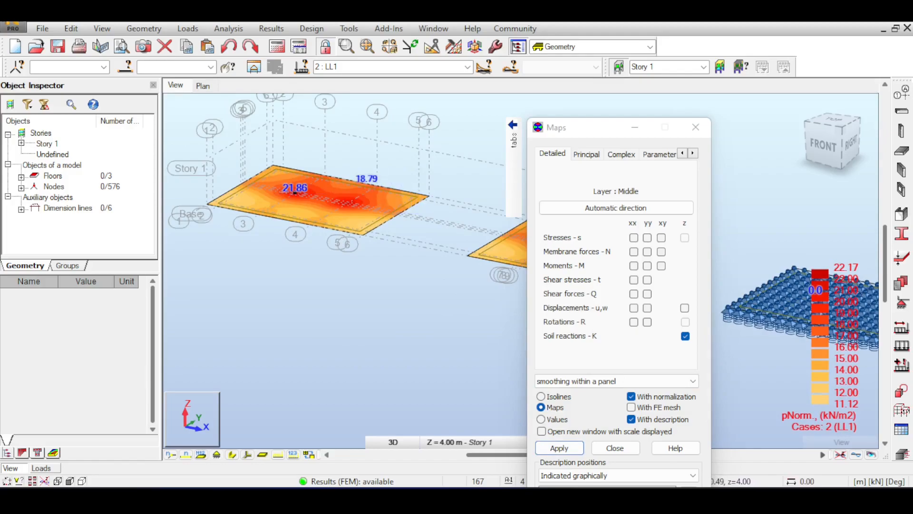
middle_drag(476, 191, 195, 125)
middle_drag(466, 216, 353, 192)
scroll(485, 230, up, 1)
scroll(493, 229, up, 2)
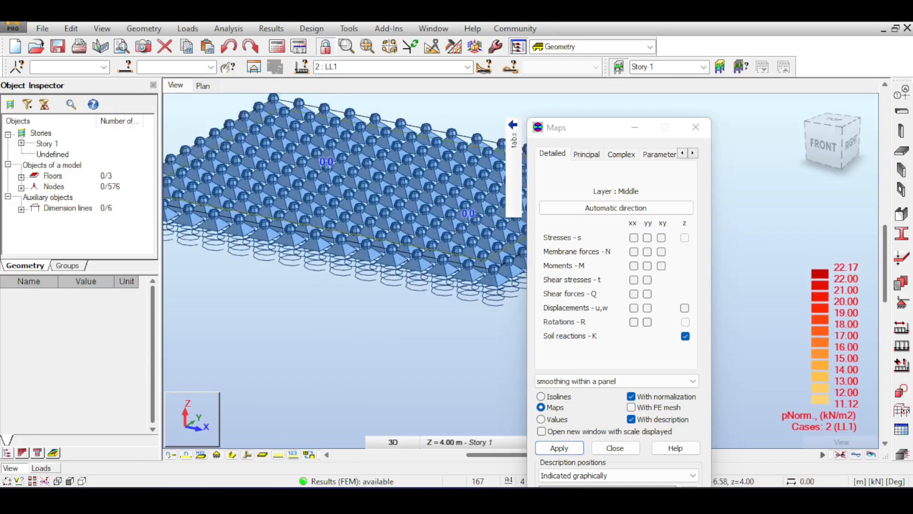
scroll(466, 214, down, 2)
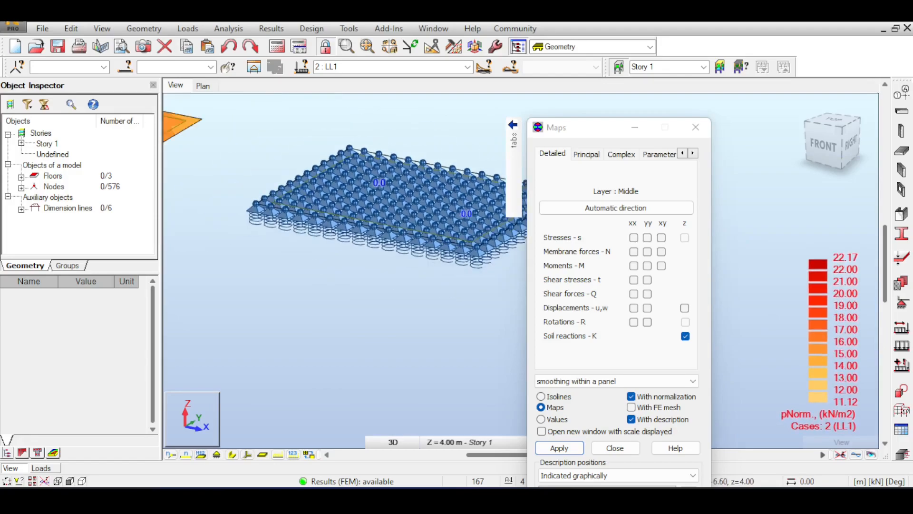
Display diagrams of all support reactions, with forces FX, FY, FZ and moments MX, MY, MZ, on the third slab's nodal springs.
drag(600, 131, 735, 65)
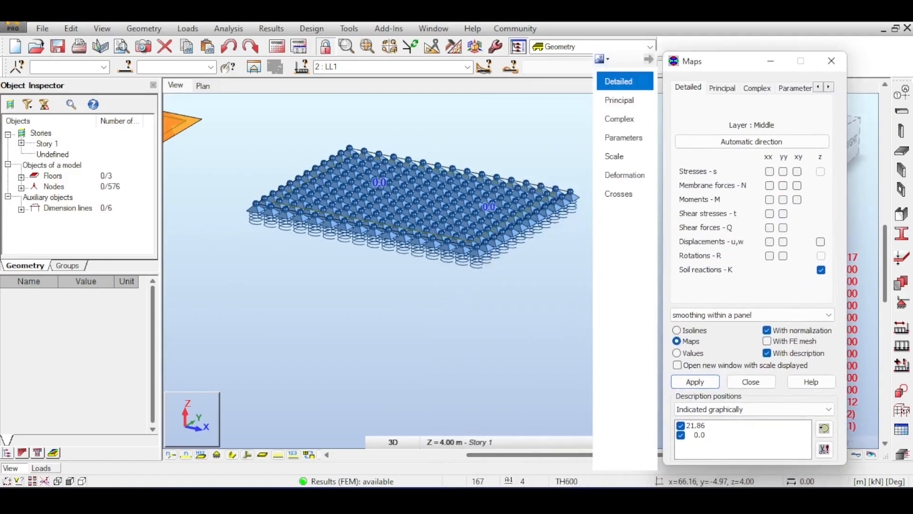
click(271, 28)
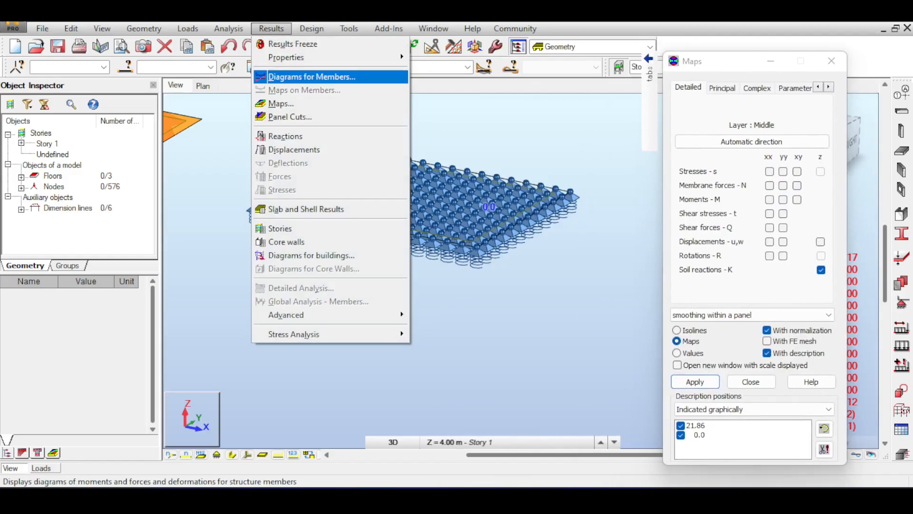
click(305, 77)
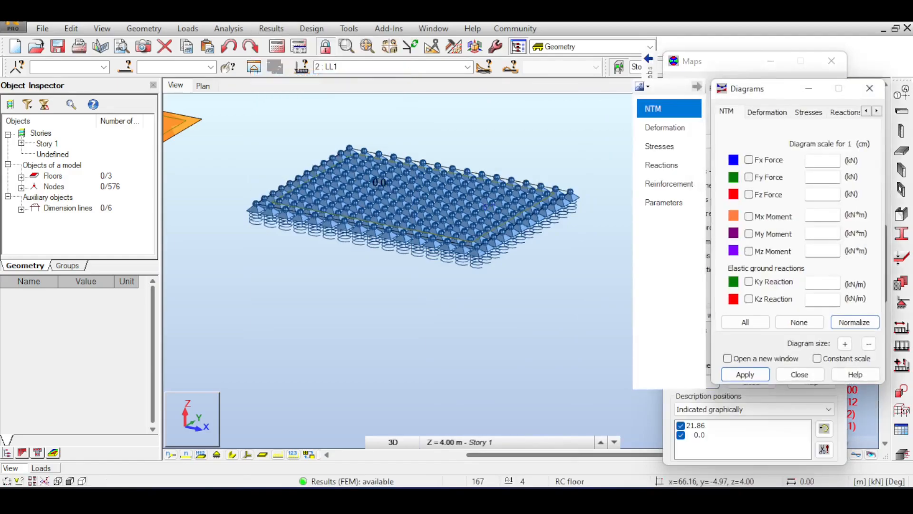
drag(794, 90, 735, 90)
click(614, 164)
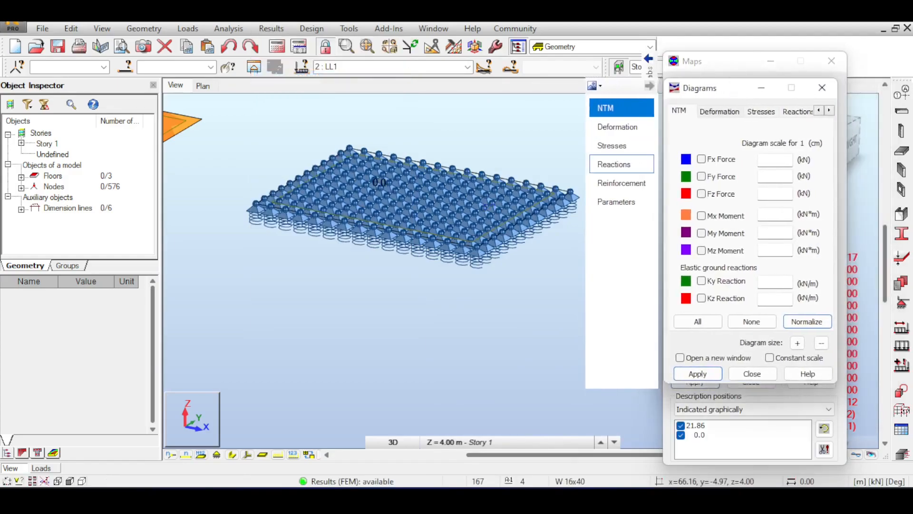
click(698, 373)
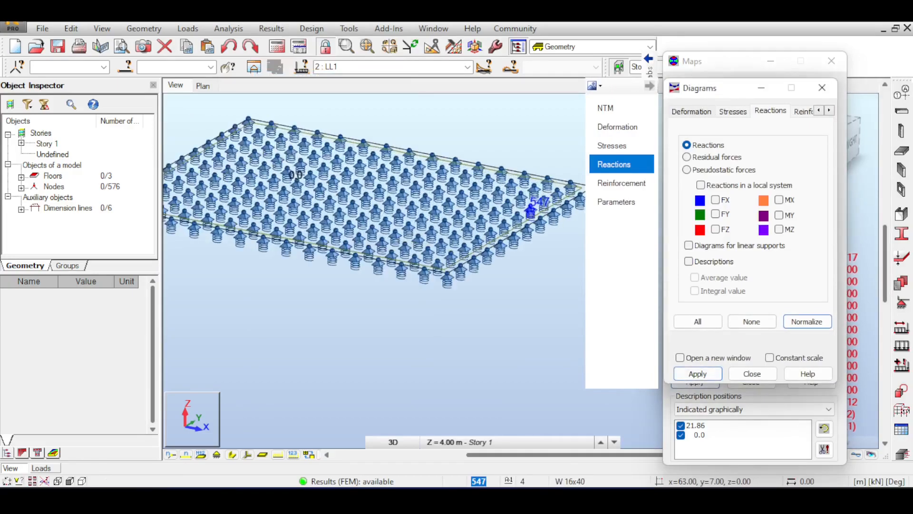
scroll(530, 212, up, 5)
scroll(413, 268, down, 5)
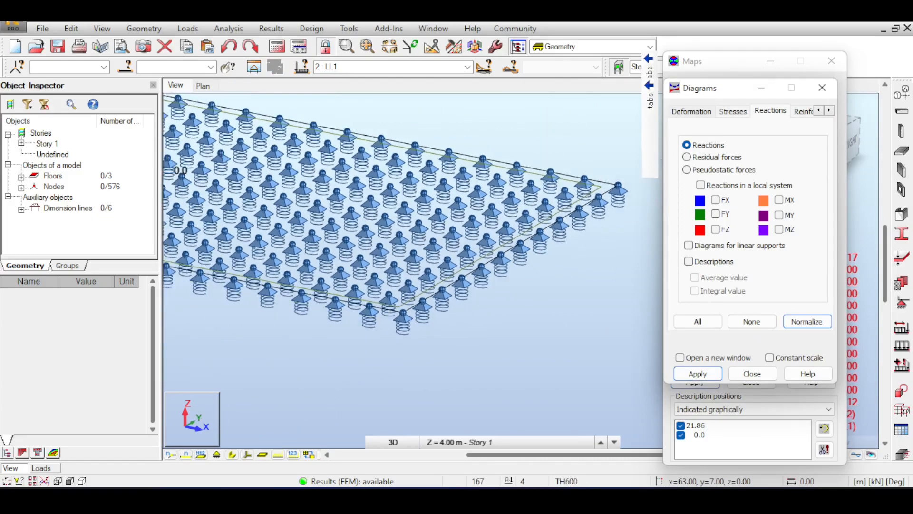
click(698, 322)
click(698, 374)
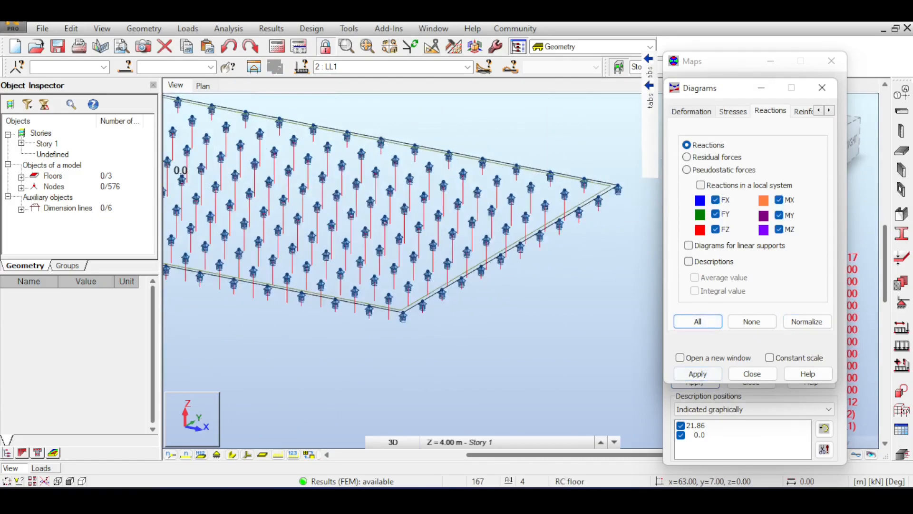
Add value descriptions to the reaction diagrams on the third slab's nodal supports.
middle_drag(333, 213, 510, 185)
scroll(510, 184, down, 3)
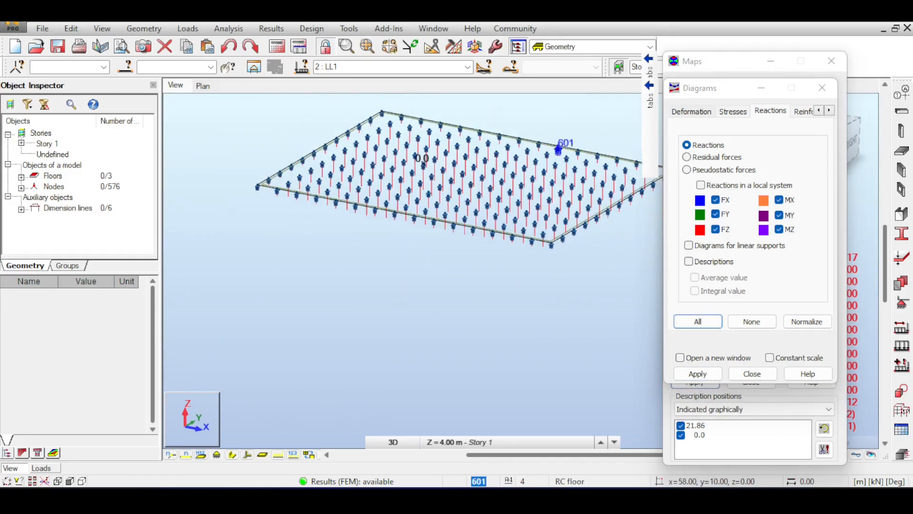
middle_drag(423, 162, 361, 145)
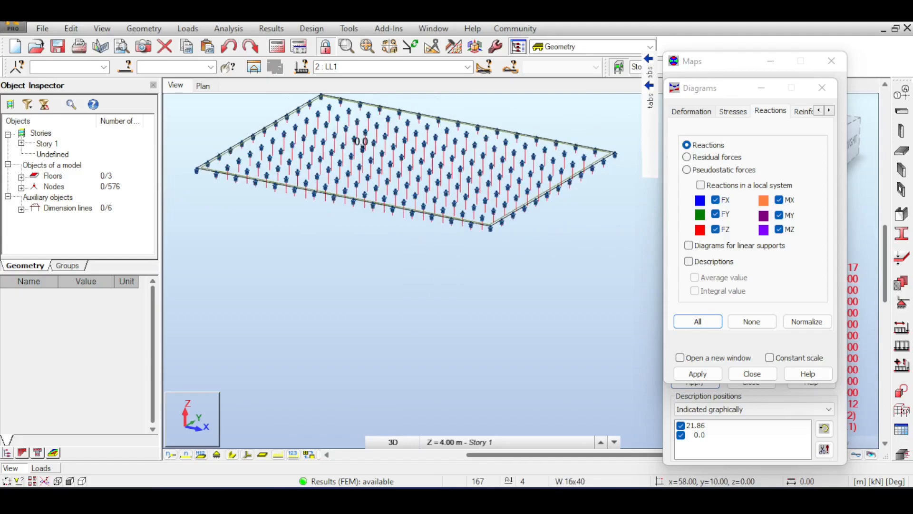
click(689, 262)
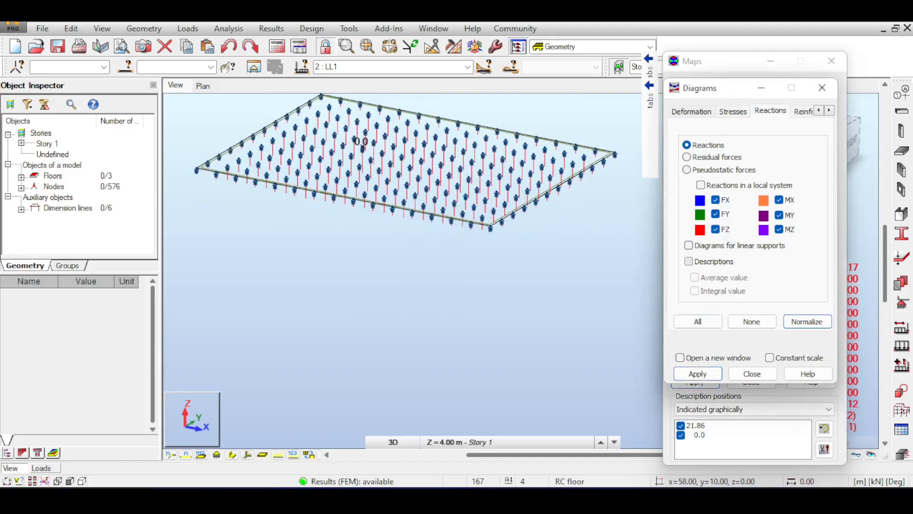
click(698, 374)
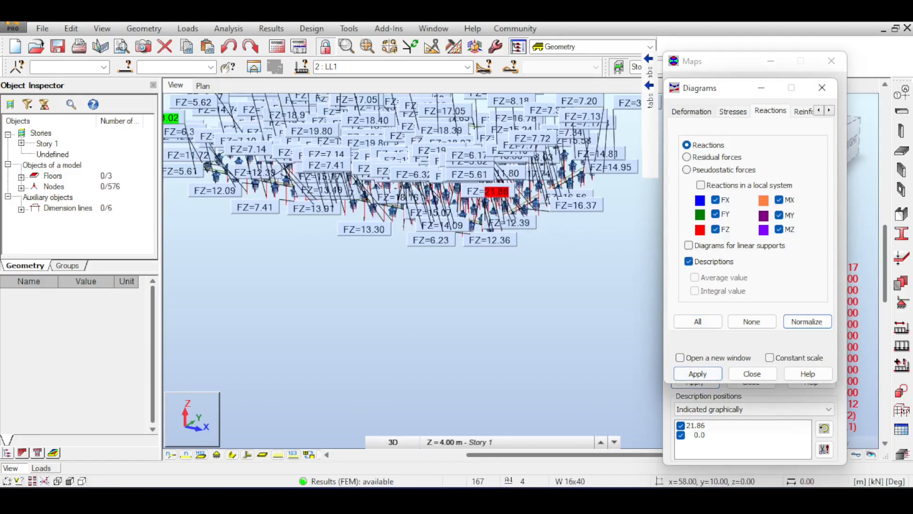
Compare the vertical reaction under the third slab's point loads with the soil reaction value on the first slab.
scroll(580, 276, up, 5)
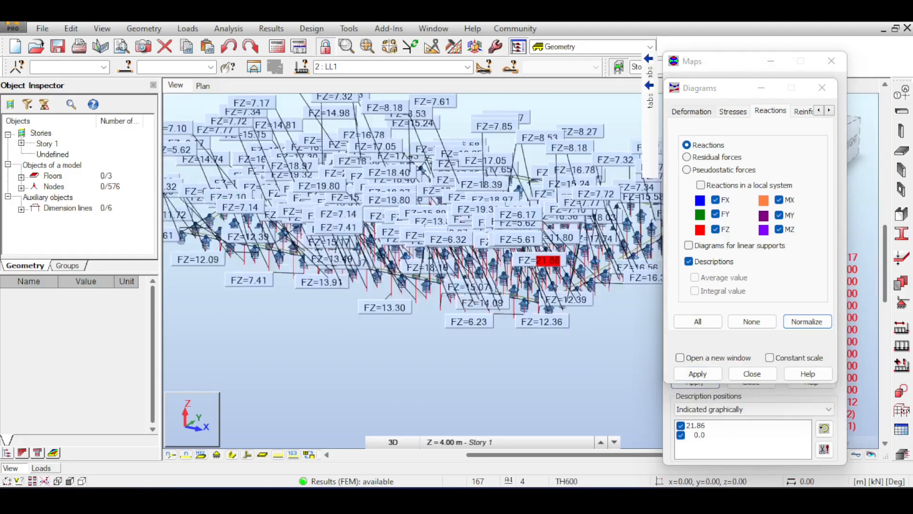
scroll(603, 280, up, 3)
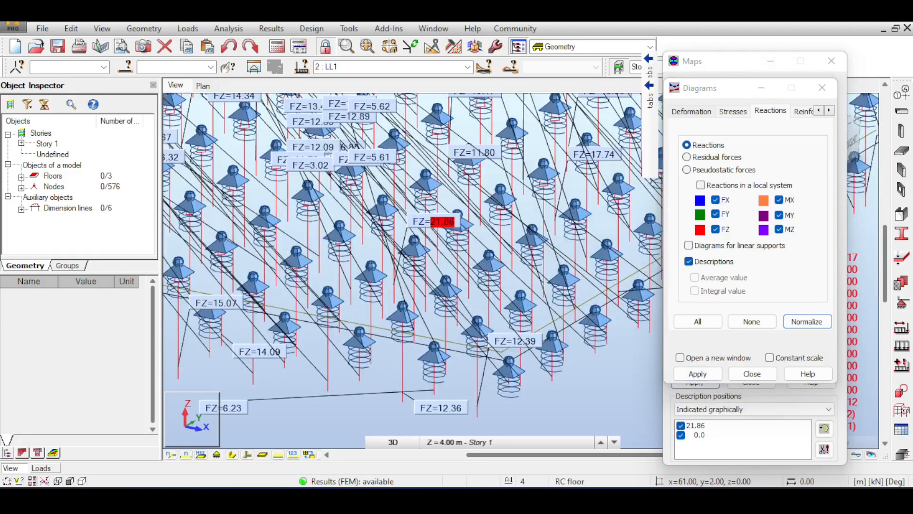
scroll(426, 282, down, 8)
scroll(426, 281, down, 3)
middle_drag(342, 267, 637, 293)
middle_drag(238, 210, 549, 261)
scroll(372, 229, up, 3)
scroll(371, 228, down, 3)
middle_drag(523, 295, 279, 176)
middle_drag(564, 215, 409, 179)
middle_drag(574, 189, 358, 217)
scroll(358, 217, up, 3)
scroll(362, 214, up, 5)
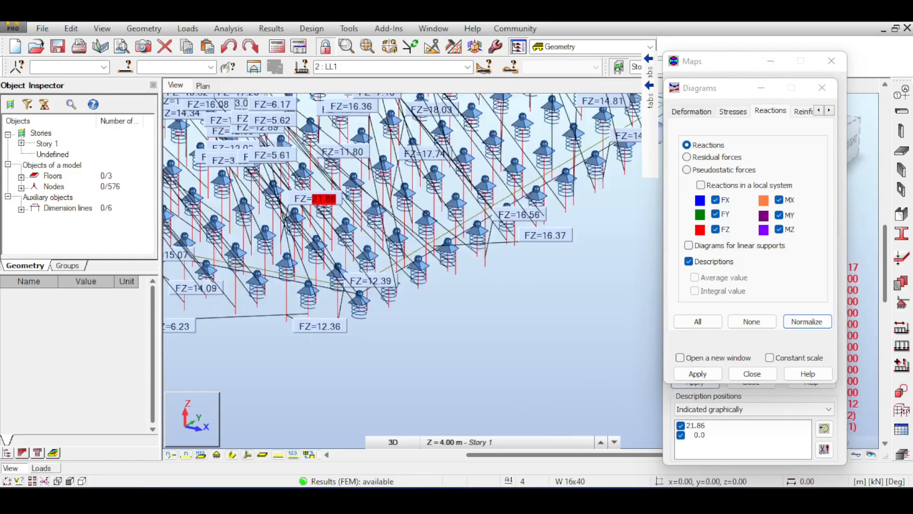
Examine the FZ reaction at the loaded node and at the neighbouring springs of the third slab.
middle_drag(278, 191, 430, 357)
scroll(407, 182, up, 2)
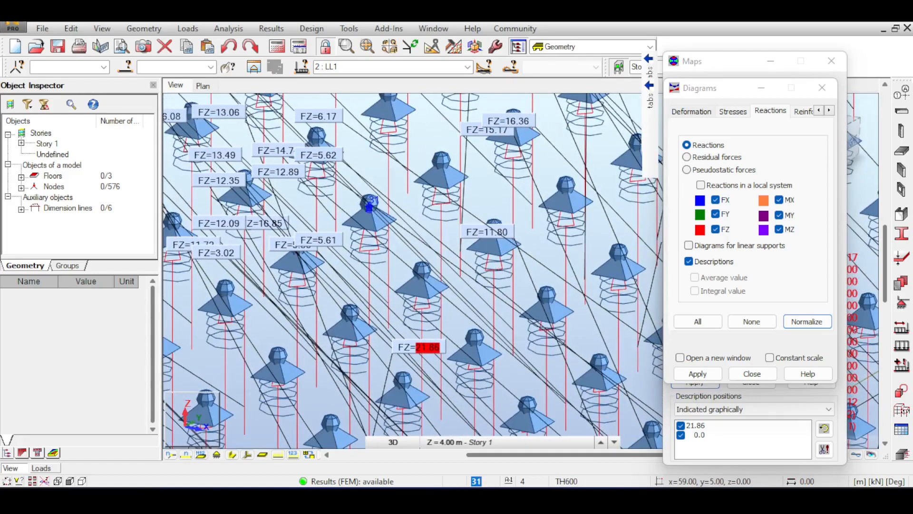
scroll(369, 205, down, 5)
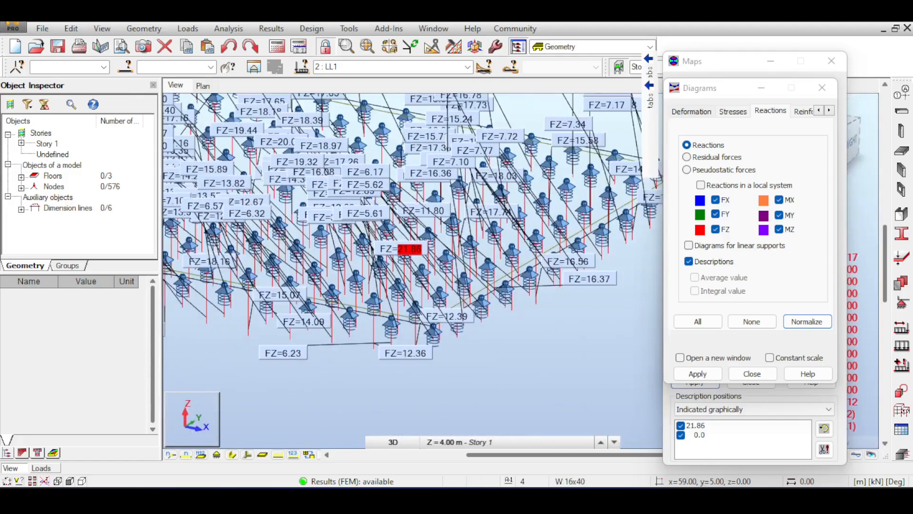
scroll(370, 207, up, 5)
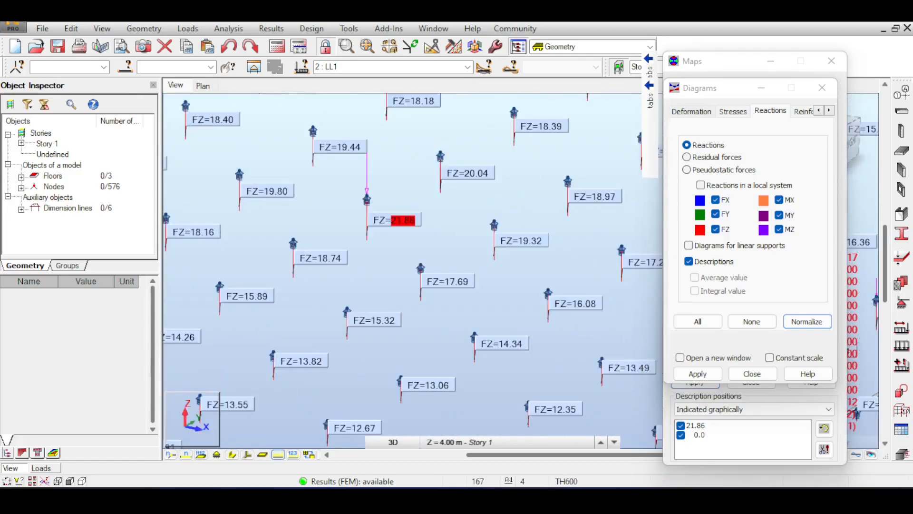
scroll(360, 208, down, 3)
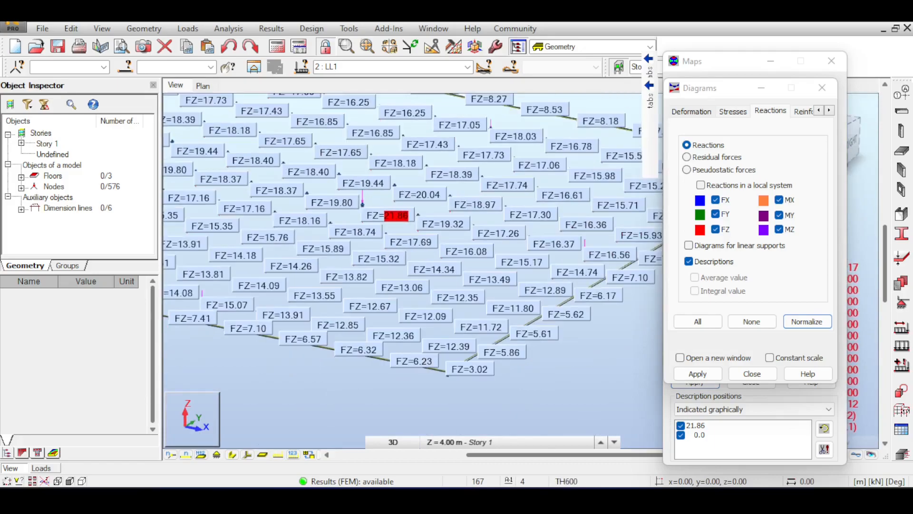
scroll(377, 228, down, 6)
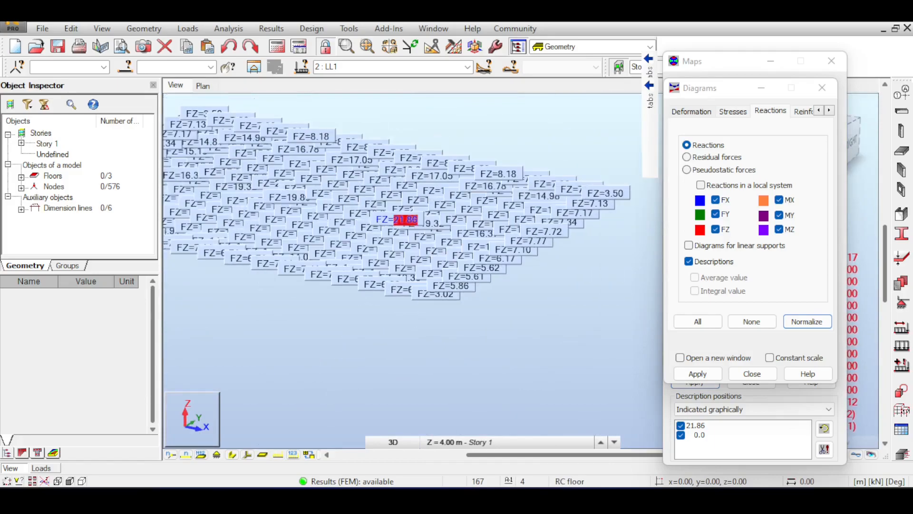
Try adding the diagrams for linear supports to the third slab's reaction display.
middle_drag(186, 150, 357, 163)
scroll(356, 162, down, 2)
middle_drag(285, 156, 572, 271)
middle_drag(228, 169, 490, 171)
scroll(309, 165, up, 3)
scroll(511, 184, down, 2)
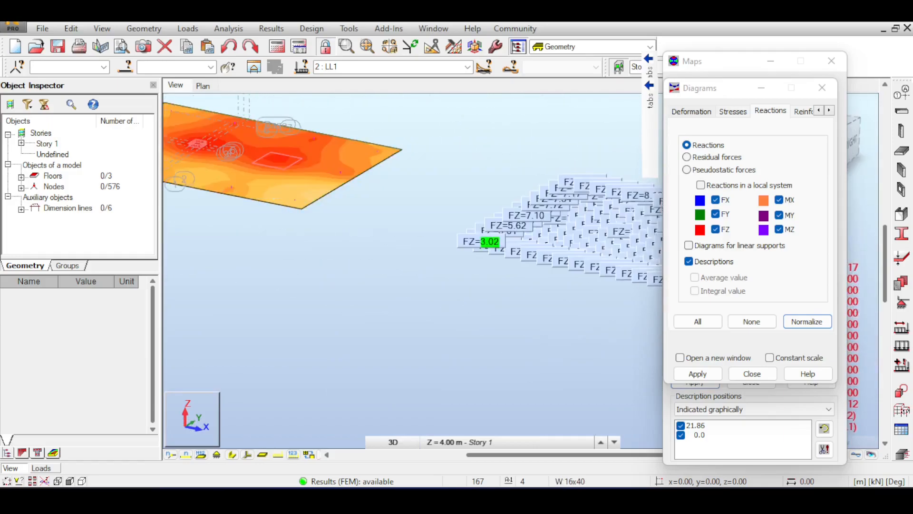
click(689, 246)
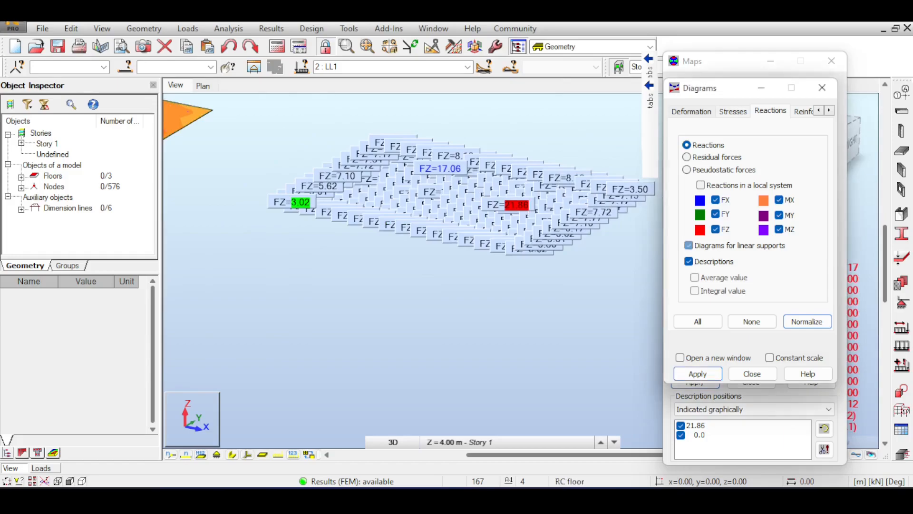
click(698, 374)
scroll(546, 210, up, 5)
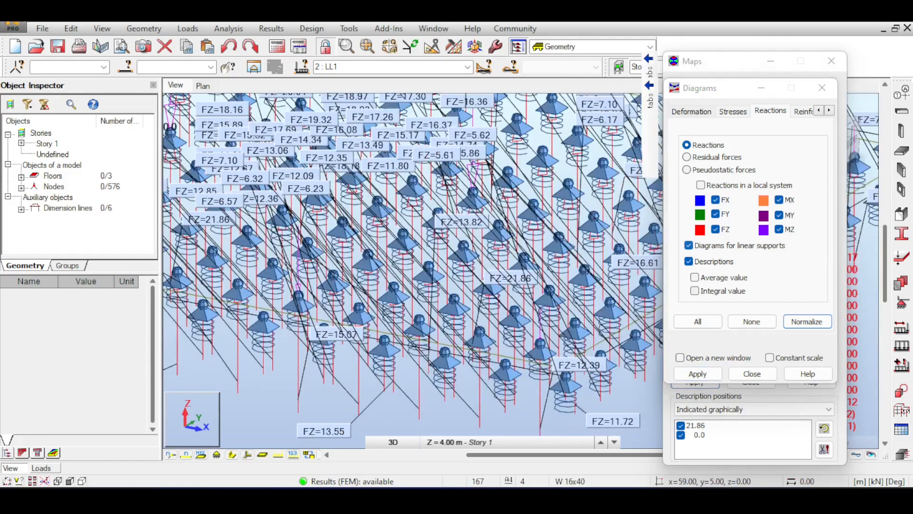
click(688, 245)
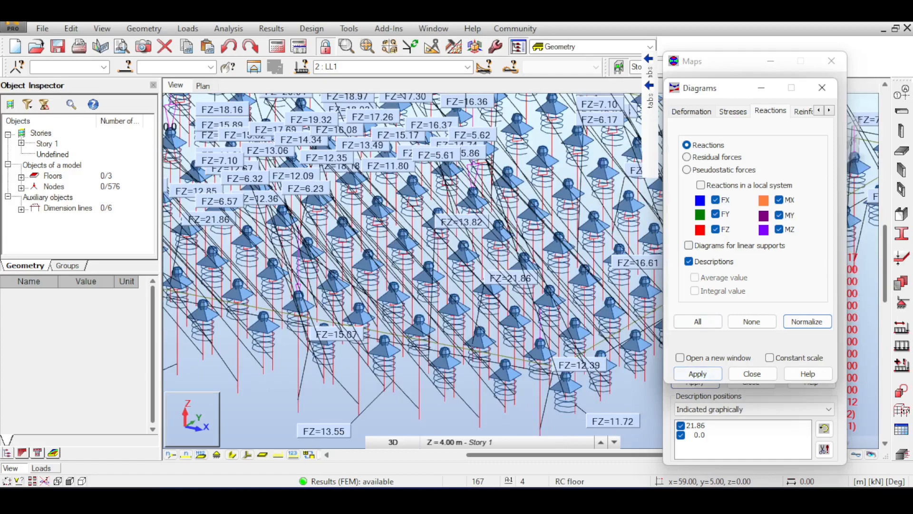
Compare the third slab's nodal spring reactions with the soil reaction map on the first slab.
scroll(412, 270, down, 6)
middle_drag(309, 268, 517, 268)
middle_drag(405, 213, 415, 219)
scroll(409, 223, up, 6)
click(345, 259)
scroll(345, 258, down, 4)
scroll(361, 209, down, 4)
middle_drag(352, 204, 608, 242)
middle_drag(214, 205, 856, 309)
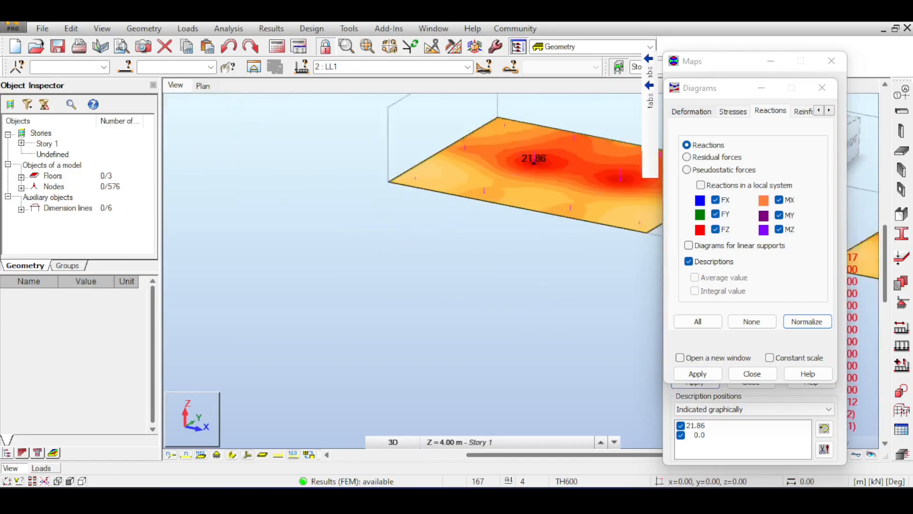
scroll(381, 181, up, 5)
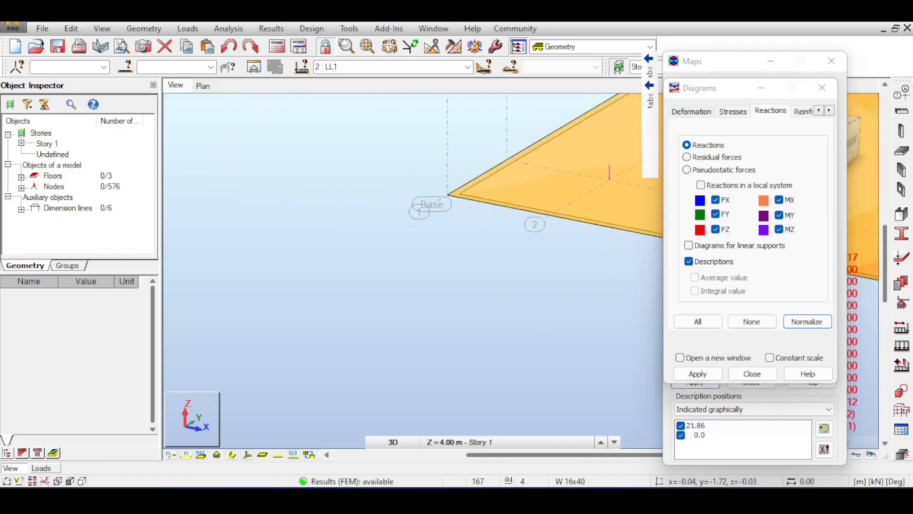
Move the Maps and Diagrams dialogs clear of the colour scale and inspect the first slab's soil reaction distribution.
drag(718, 61, 404, 113)
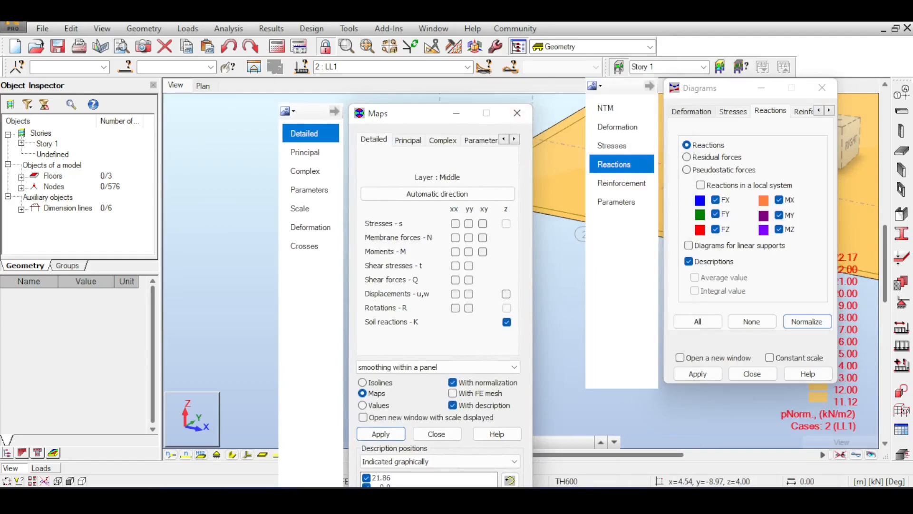
drag(713, 88, 287, 161)
drag(404, 114, 180, 89)
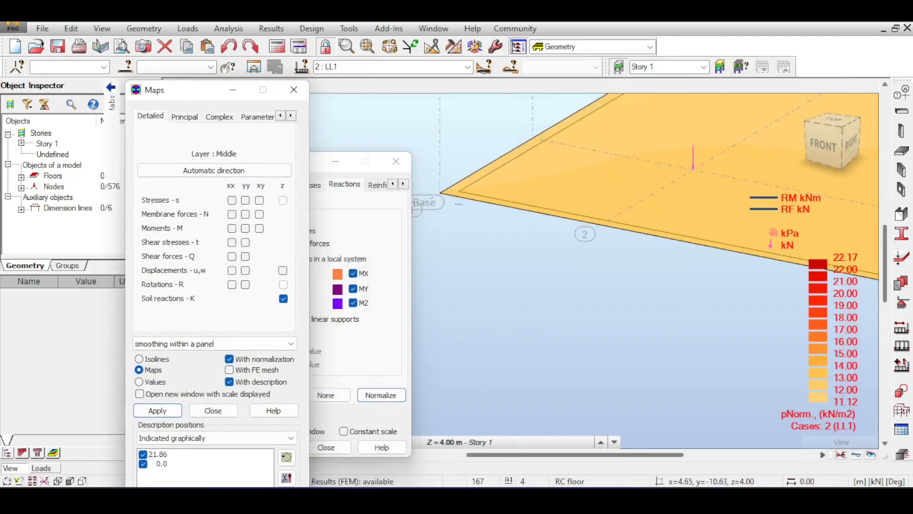
scroll(437, 219, down, 8)
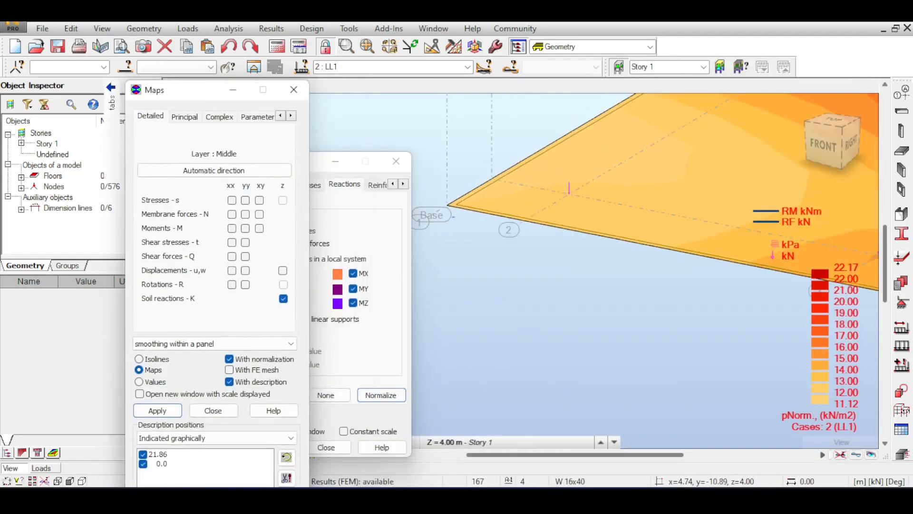
scroll(537, 180, down, 5)
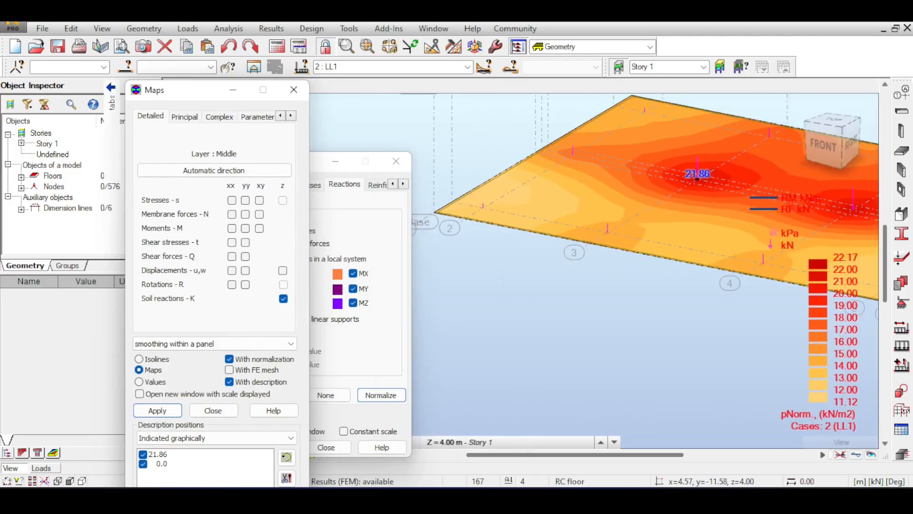
scroll(604, 186, down, 3)
middle_drag(687, 221, 424, 193)
middle_drag(585, 217, 473, 203)
middle_drag(629, 219, 539, 203)
Examine how the labelled FZ spring reactions vary around the third slab's point loads.
scroll(551, 203, up, 10)
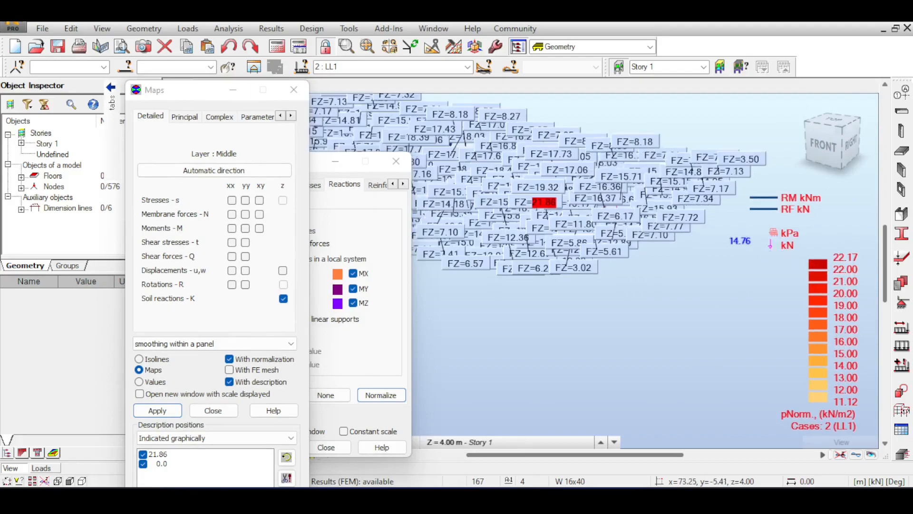
scroll(618, 266, down, 4)
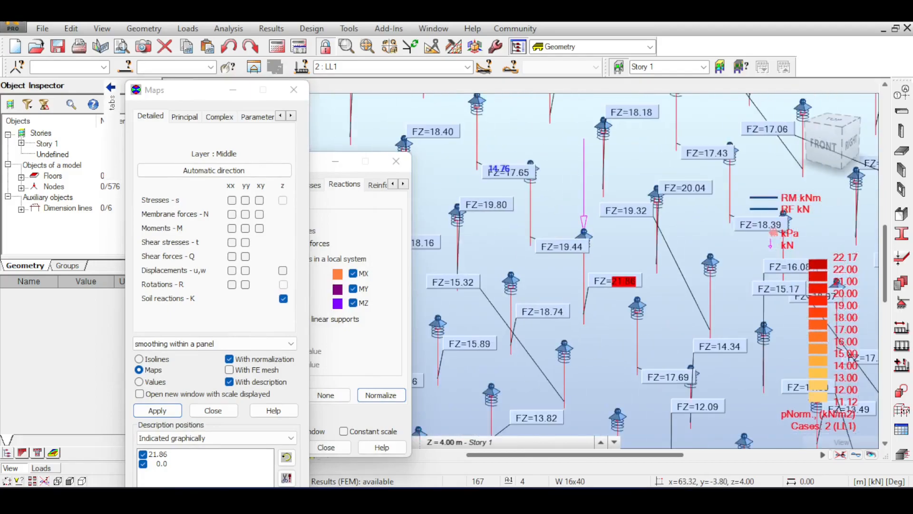
scroll(732, 269, up, 2)
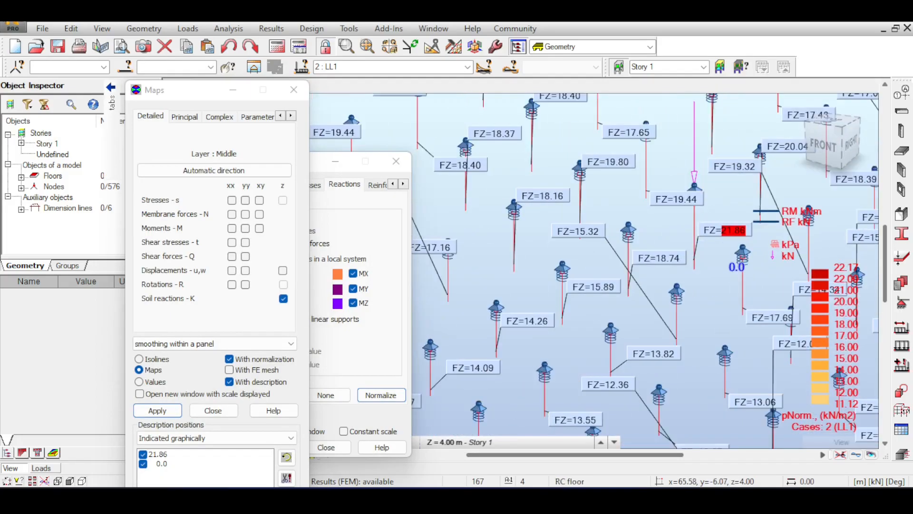
scroll(732, 269, down, 3)
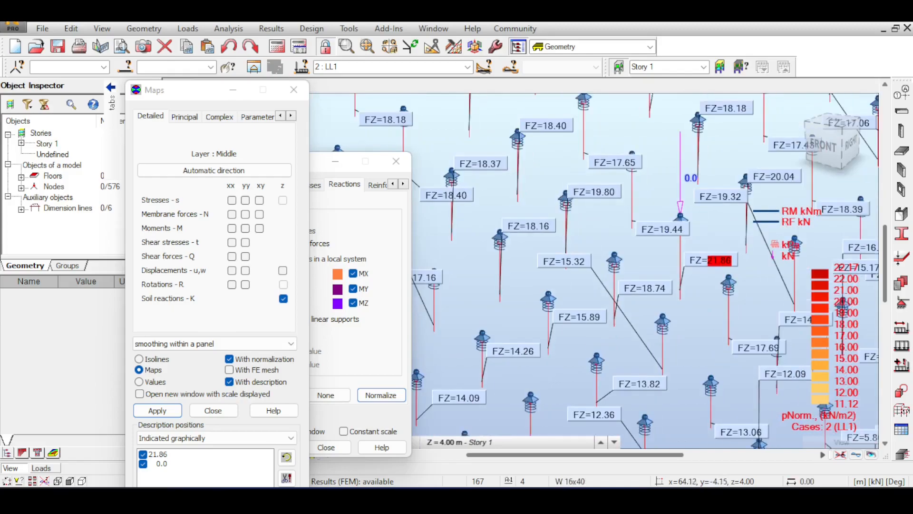
scroll(713, 266, up, 4)
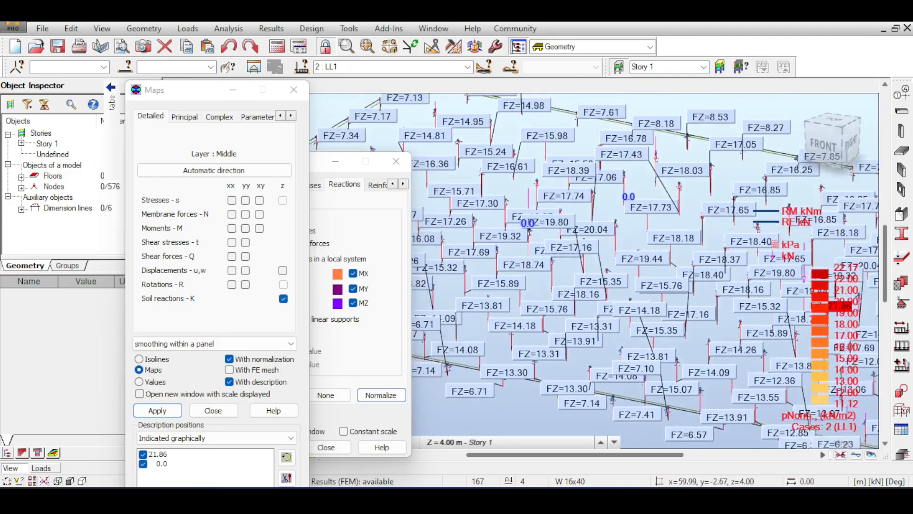
scroll(546, 282, up, 2)
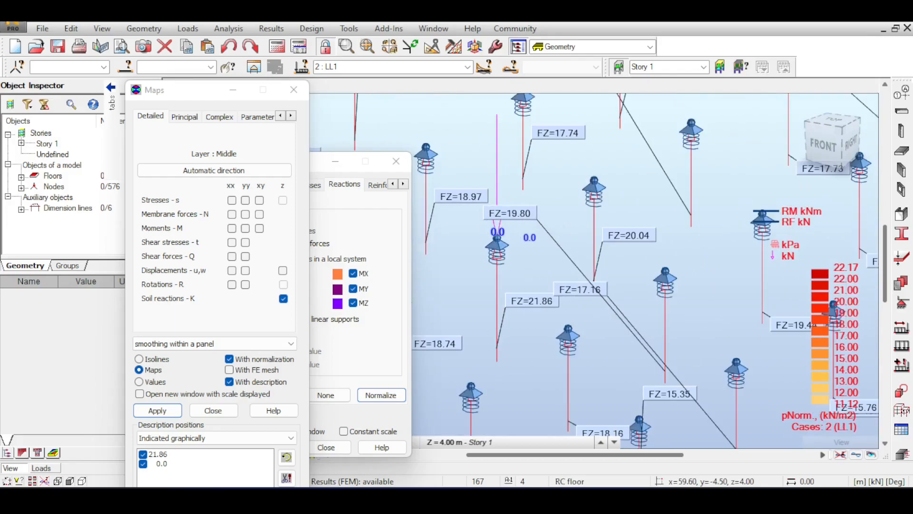
scroll(546, 282, down, 3)
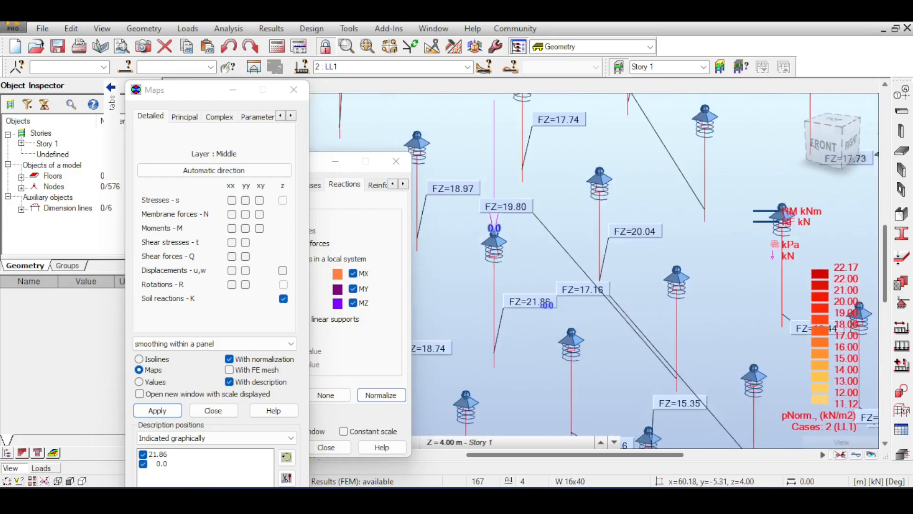
Close the Maps and Diagrams dialogs and hide the result maps and reaction diagrams on all three slabs.
click(294, 89)
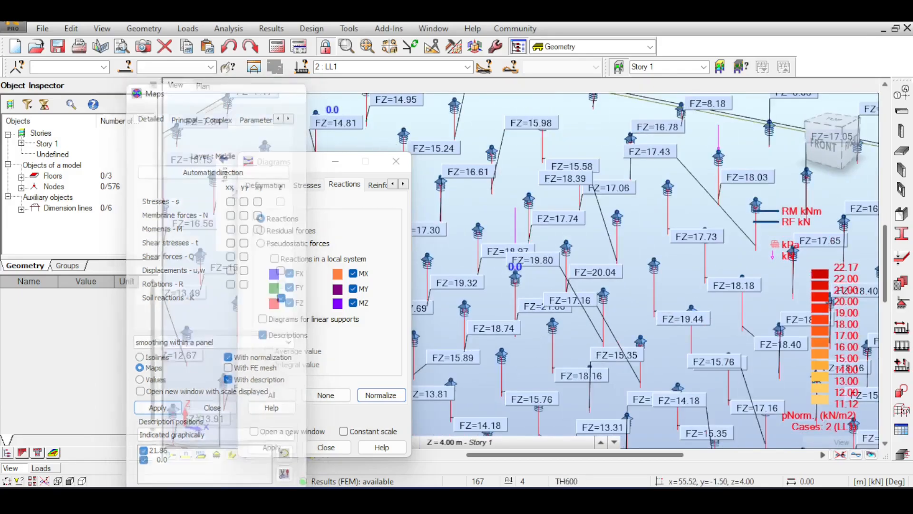
click(395, 160)
scroll(515, 267, down, 5)
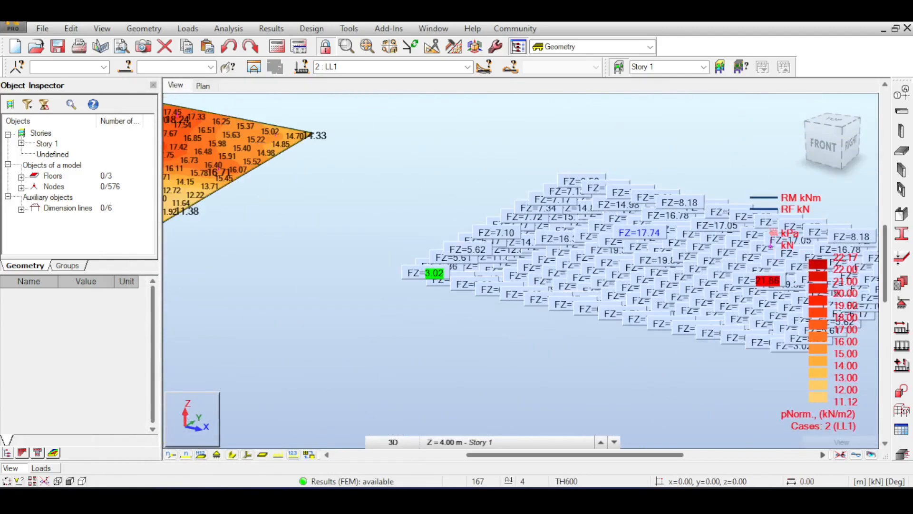
scroll(639, 242, down, 2)
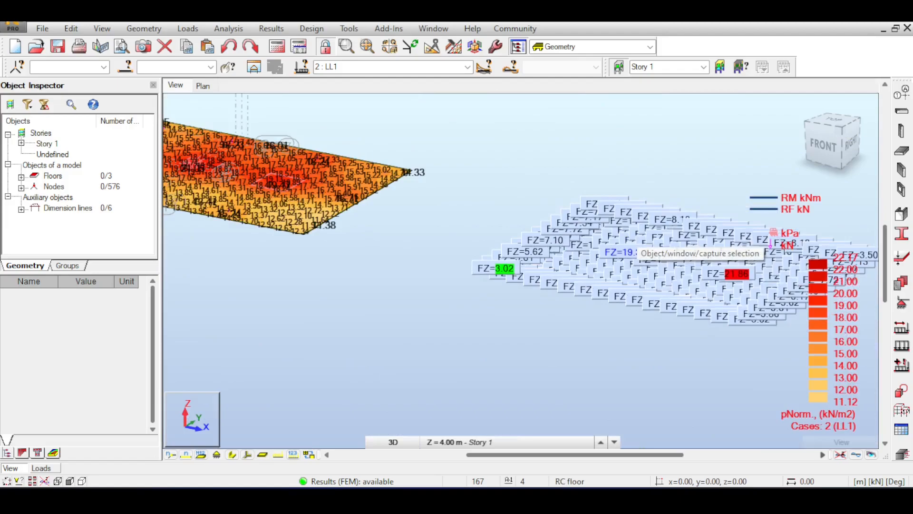
click(841, 455)
scroll(569, 294, down, 5)
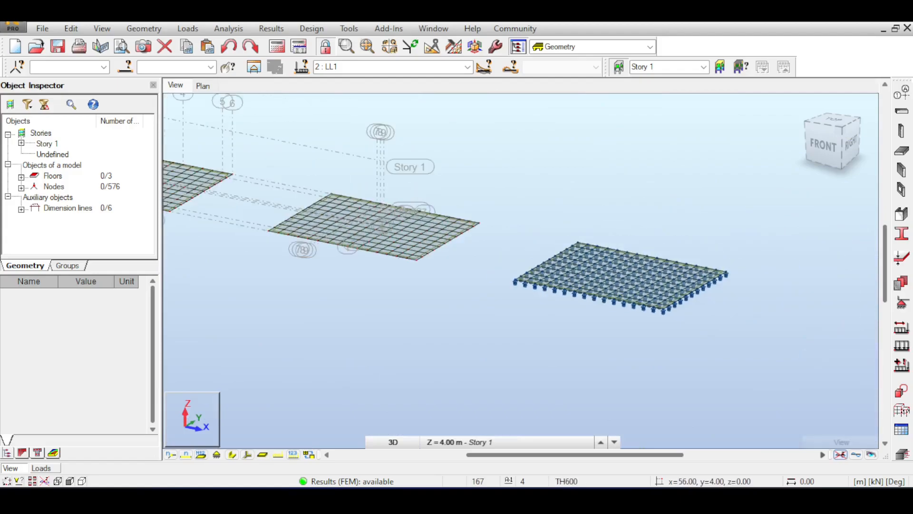
middle_drag(542, 288, 702, 278)
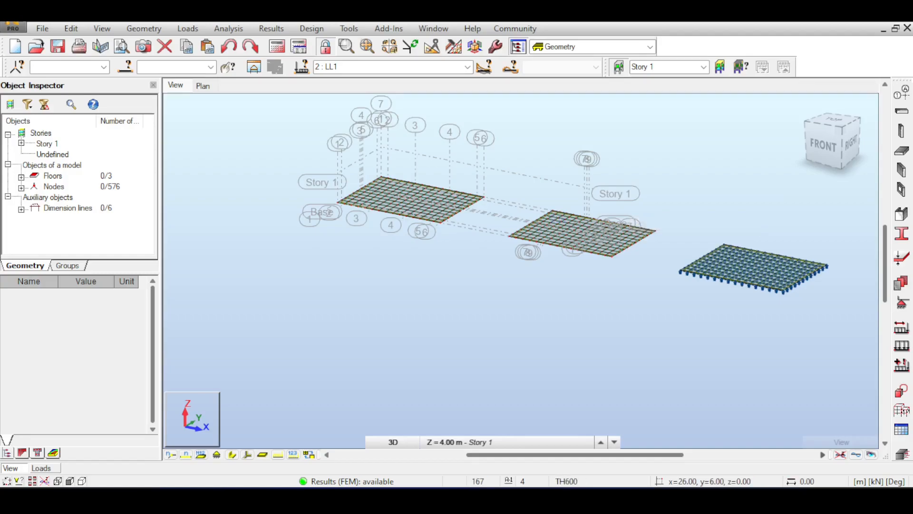
scroll(300, 267, down, 2)
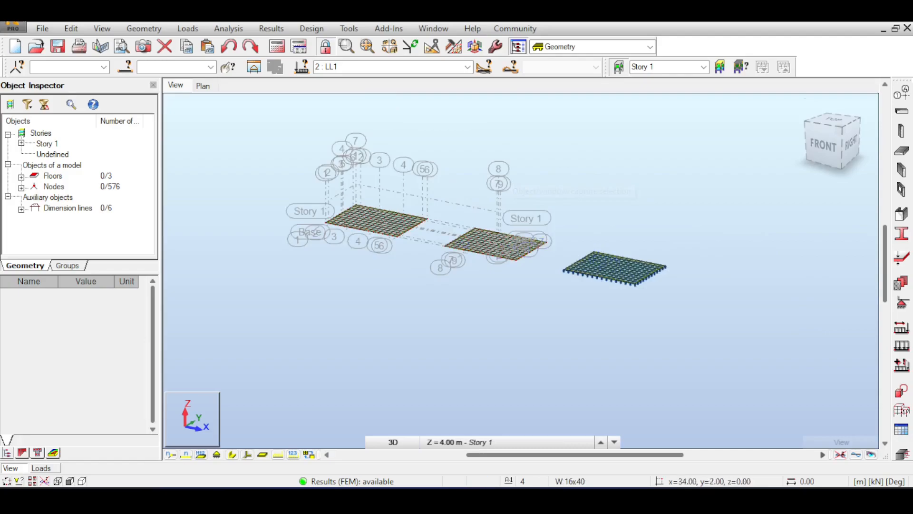